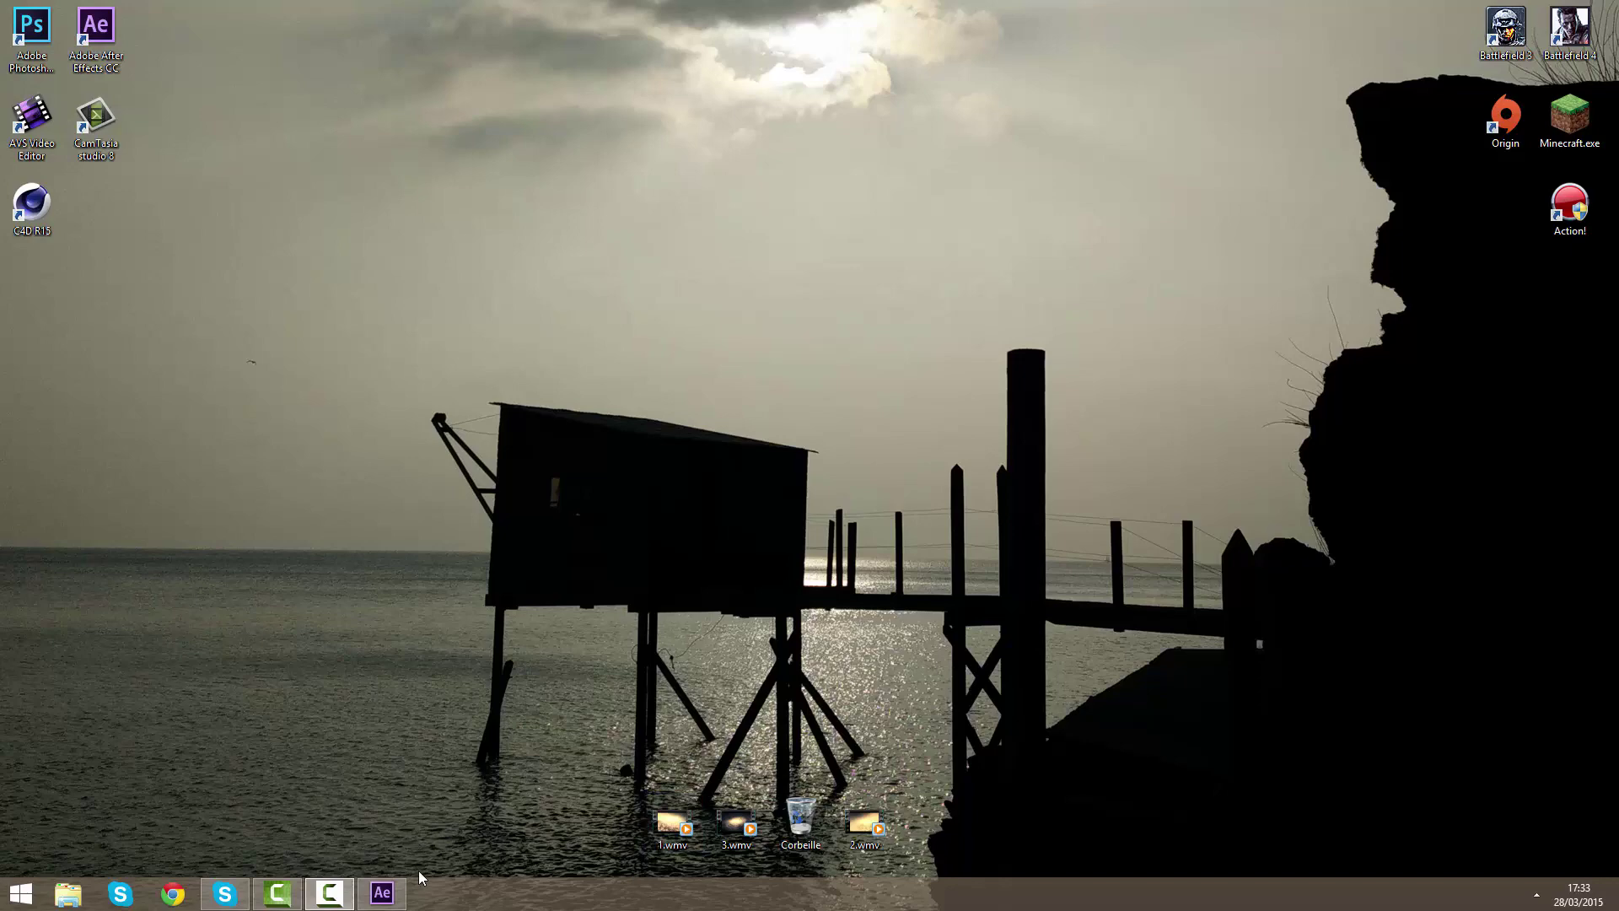
left_click(382, 893)
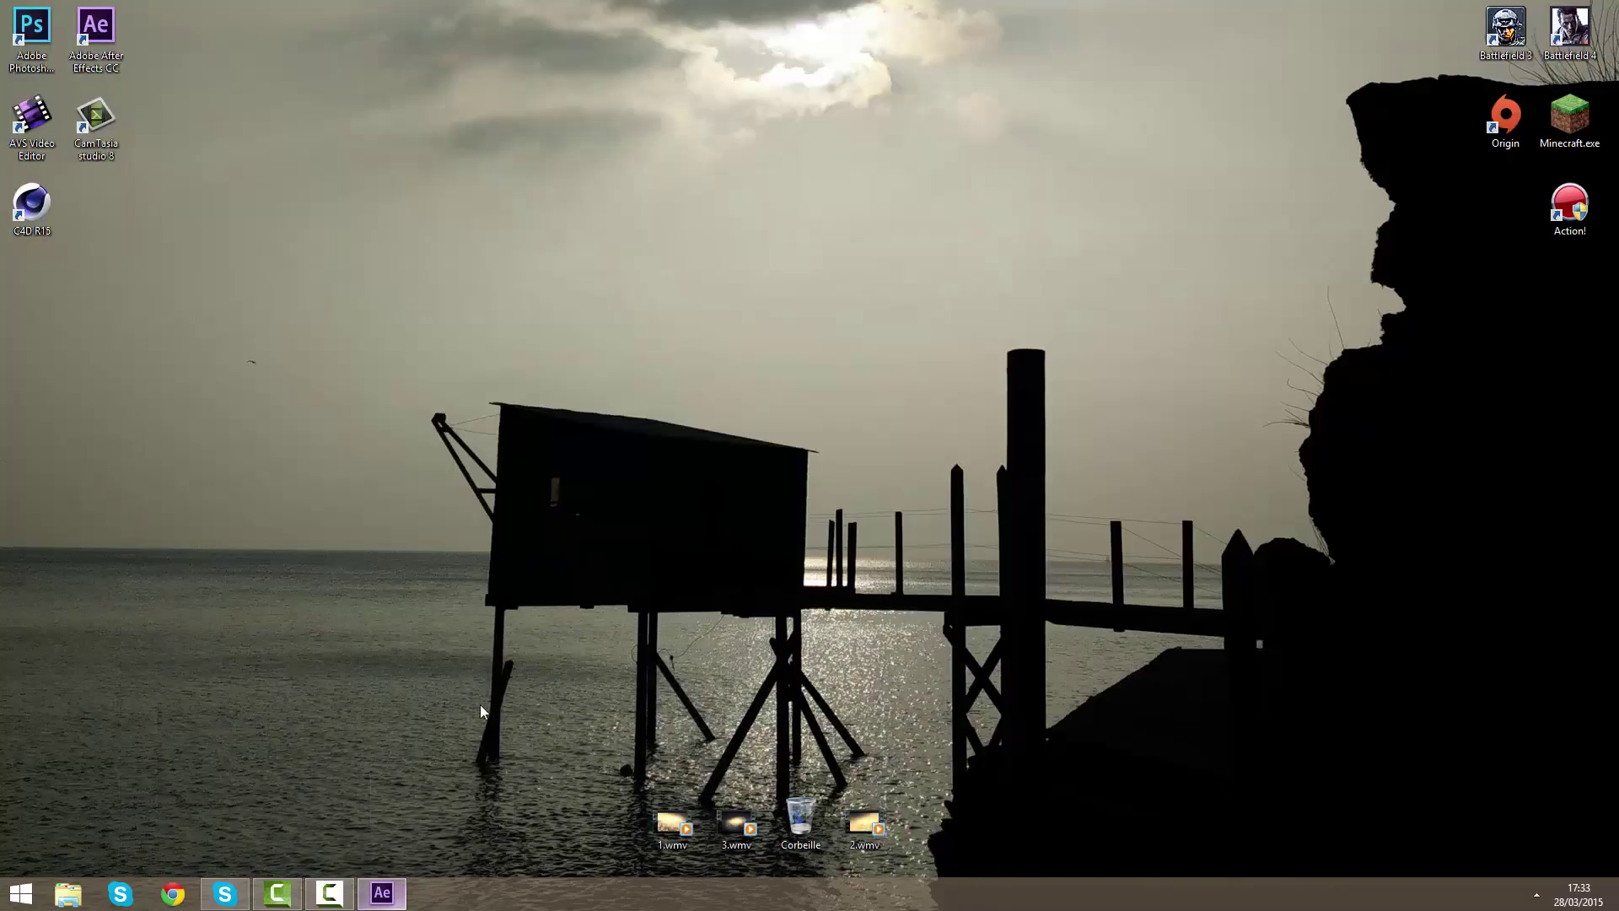
left_click_drag(753, 564, 698, 592)
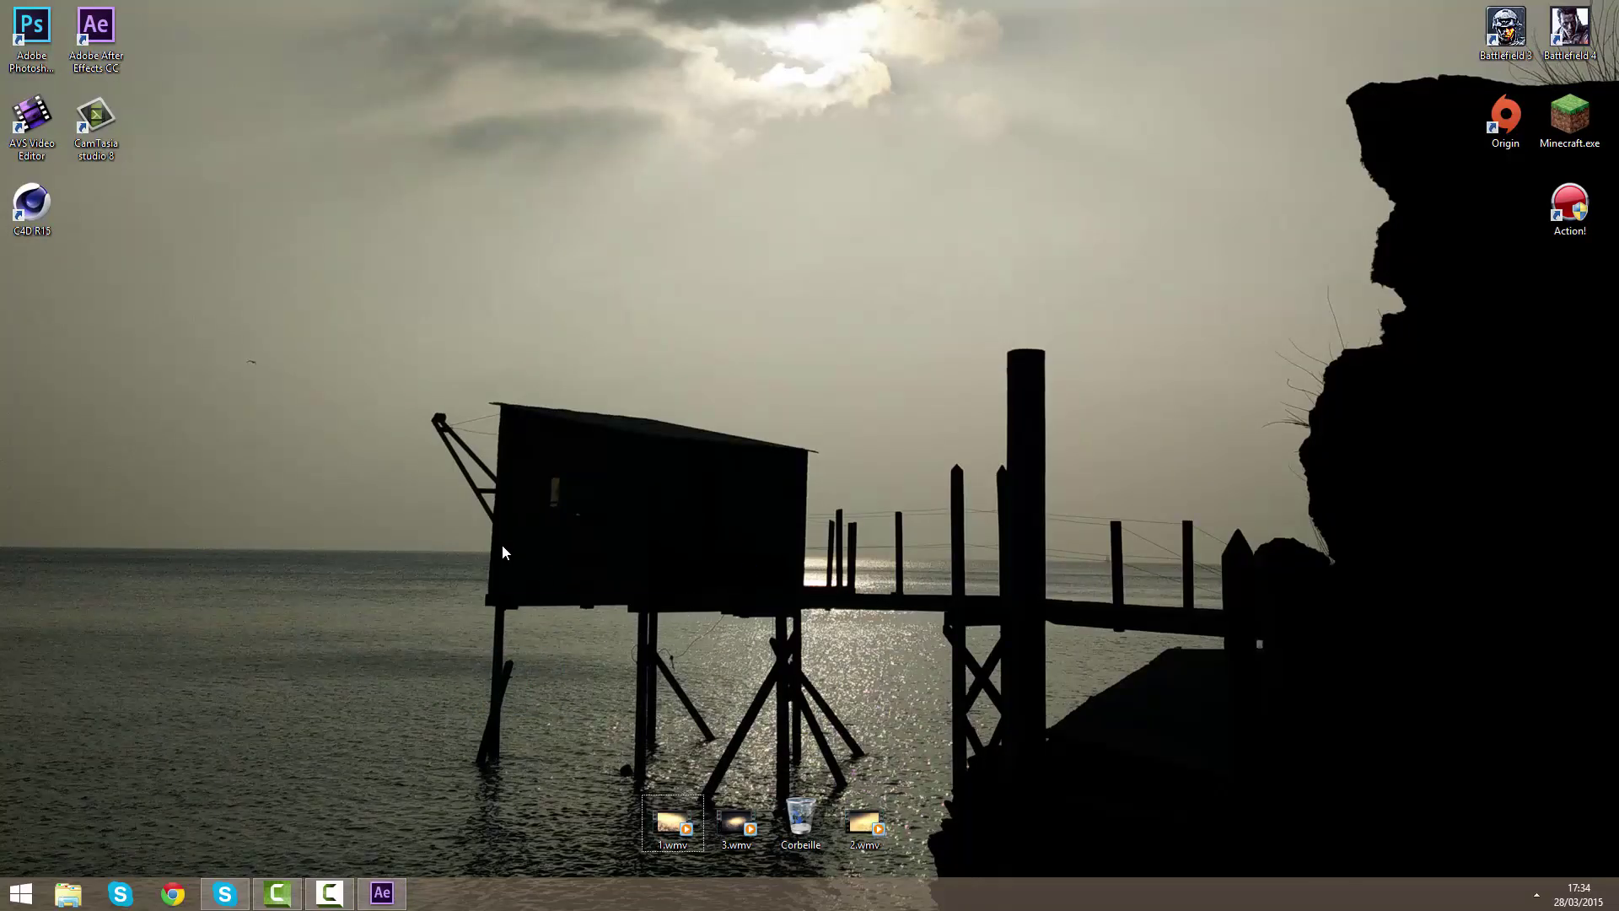
left_click_drag(402, 385, 750, 643)
- Switch to After Effects and create a new composition named "Motion design" with the default settings
left_click(395, 896)
right_click(113, 484)
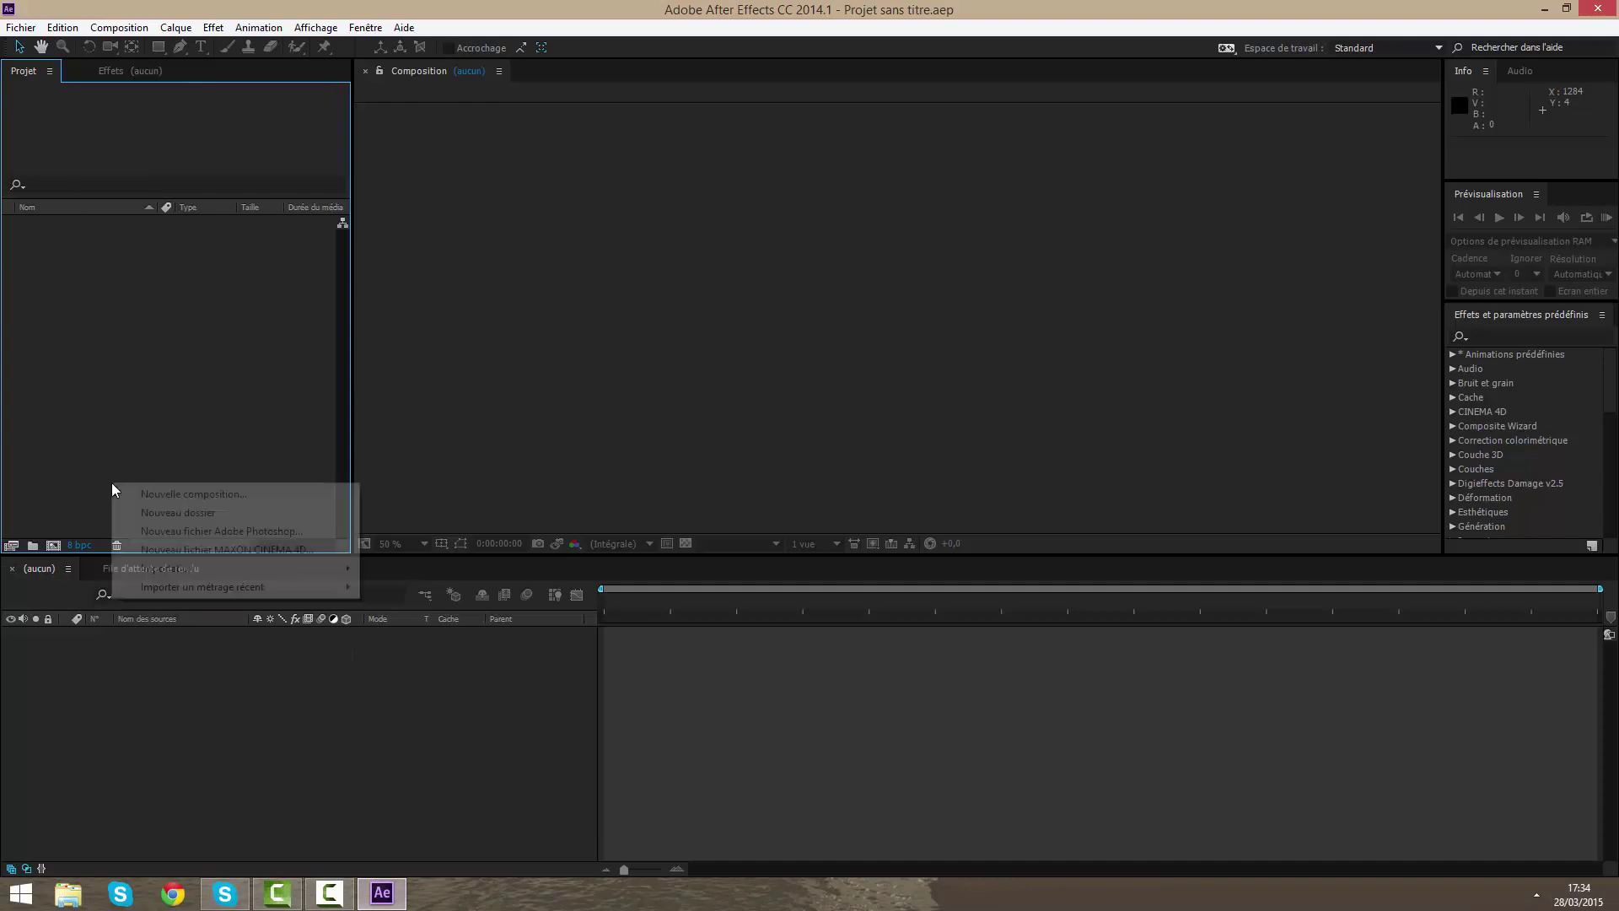
left_click(193, 494)
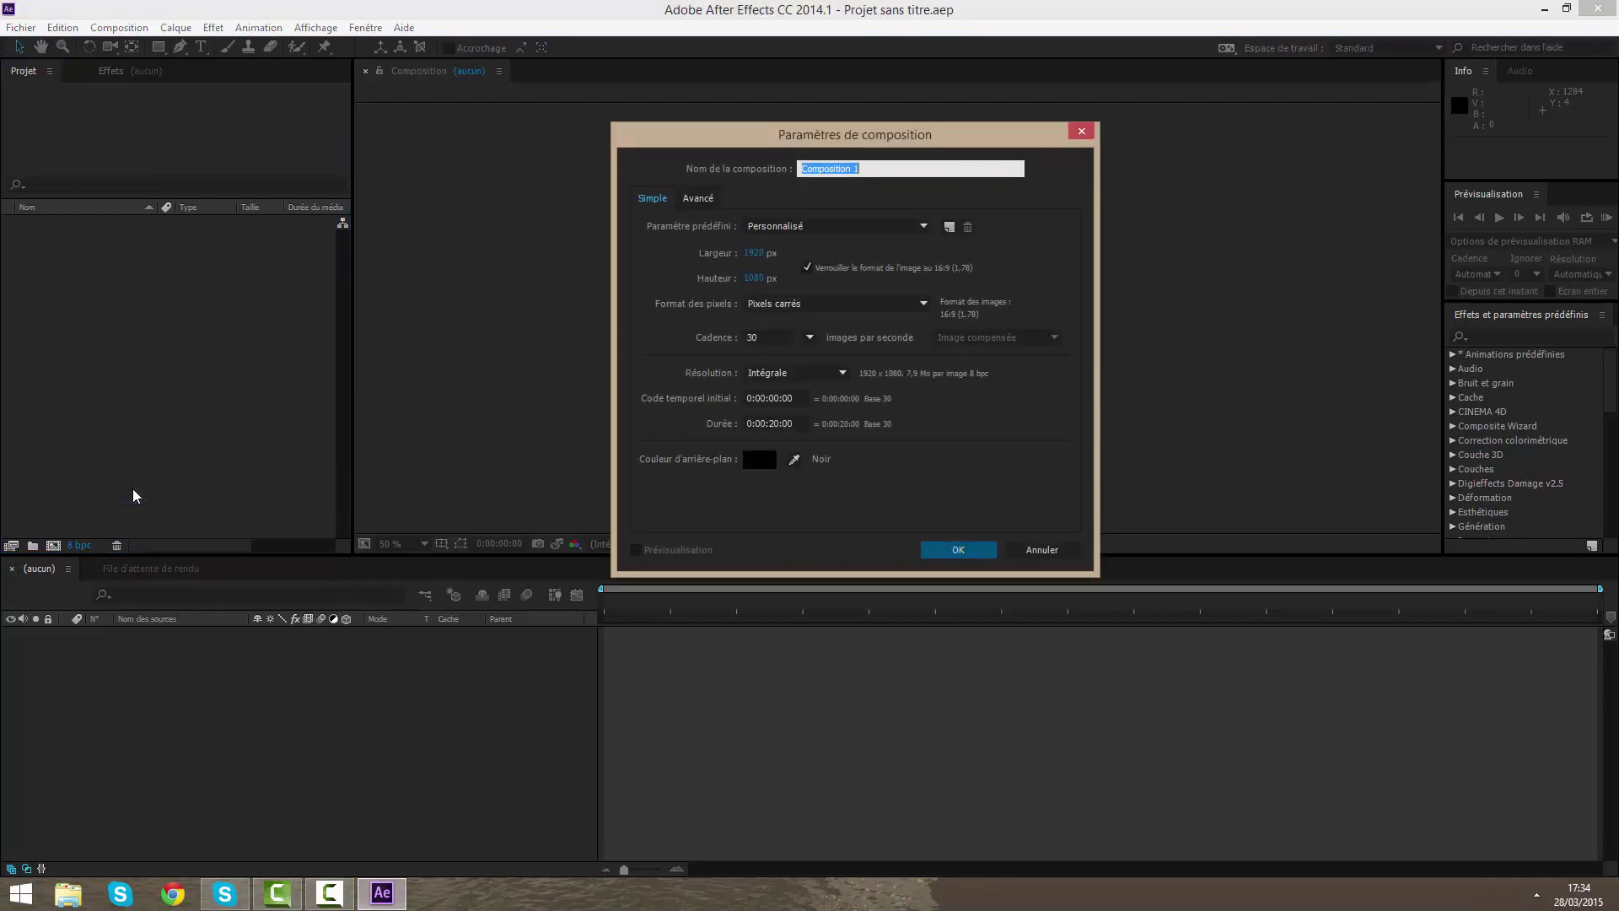
type("LM")
type("otion design")
key("Return")
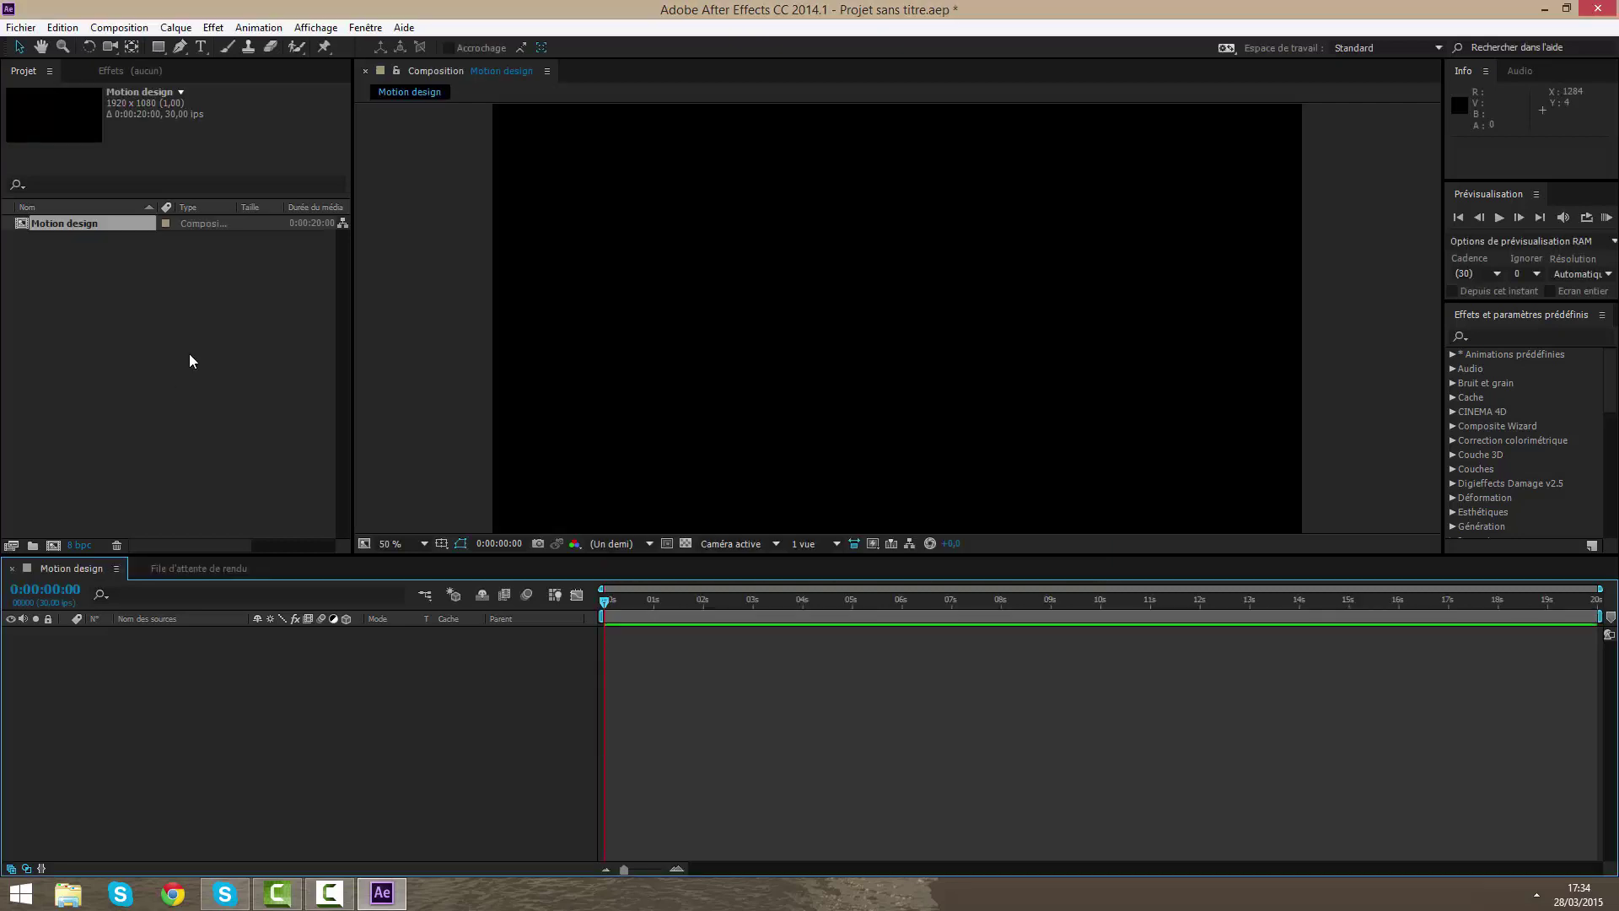
- Make the timeline area slightly taller by reducing the height of the composition preview
right_click(700, 748)
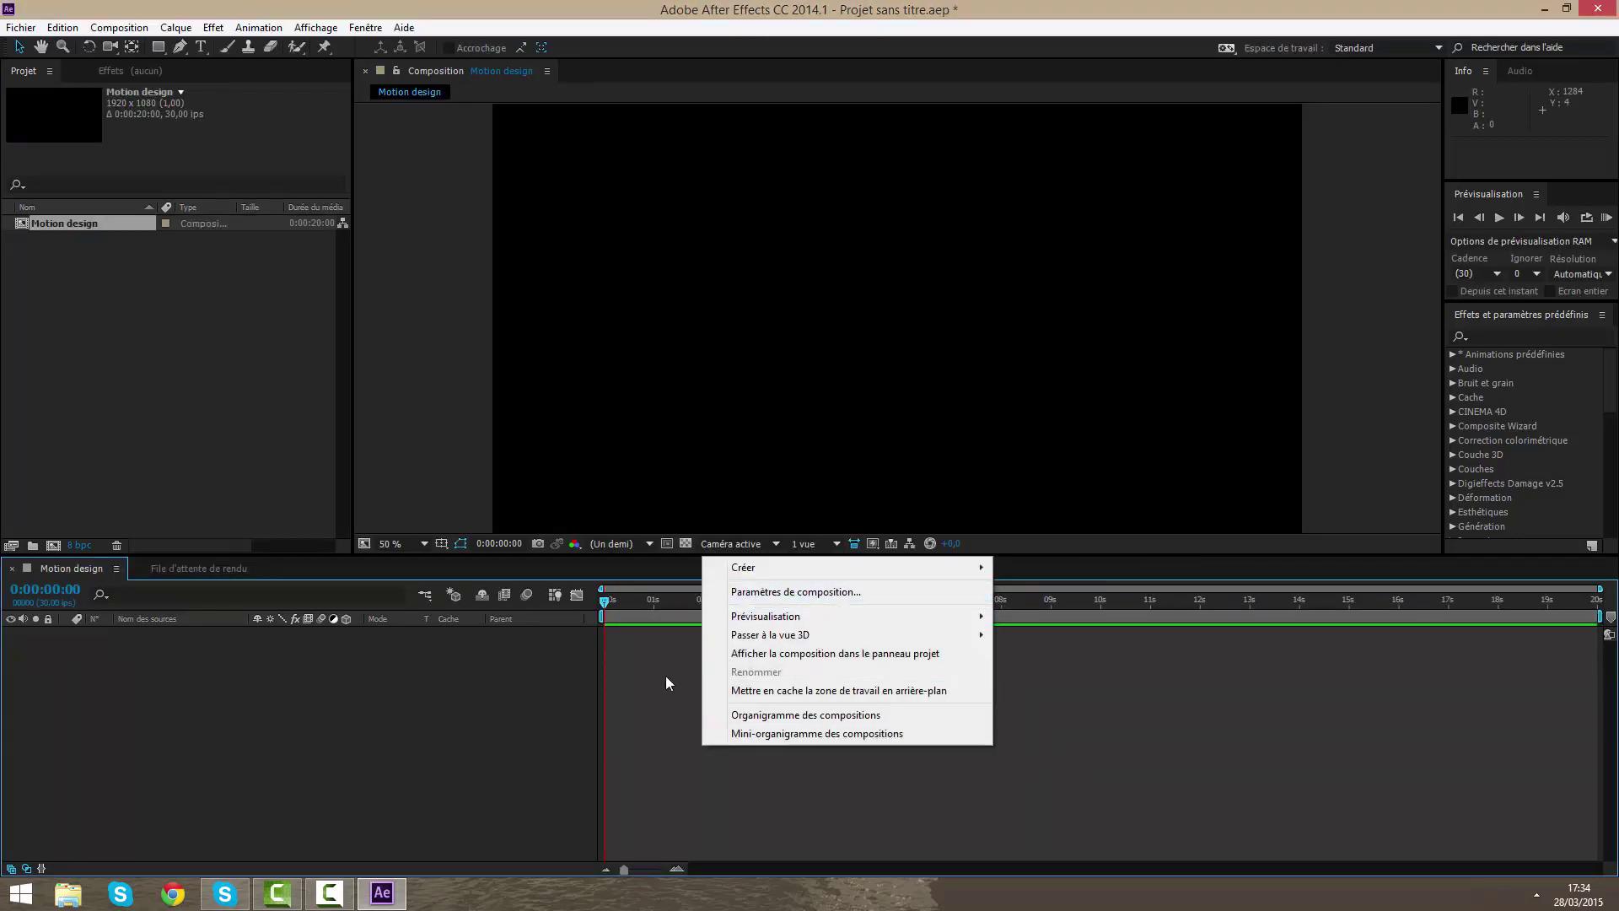
left_click(646, 630)
left_click(634, 606)
left_click_drag(637, 615, 572, 604)
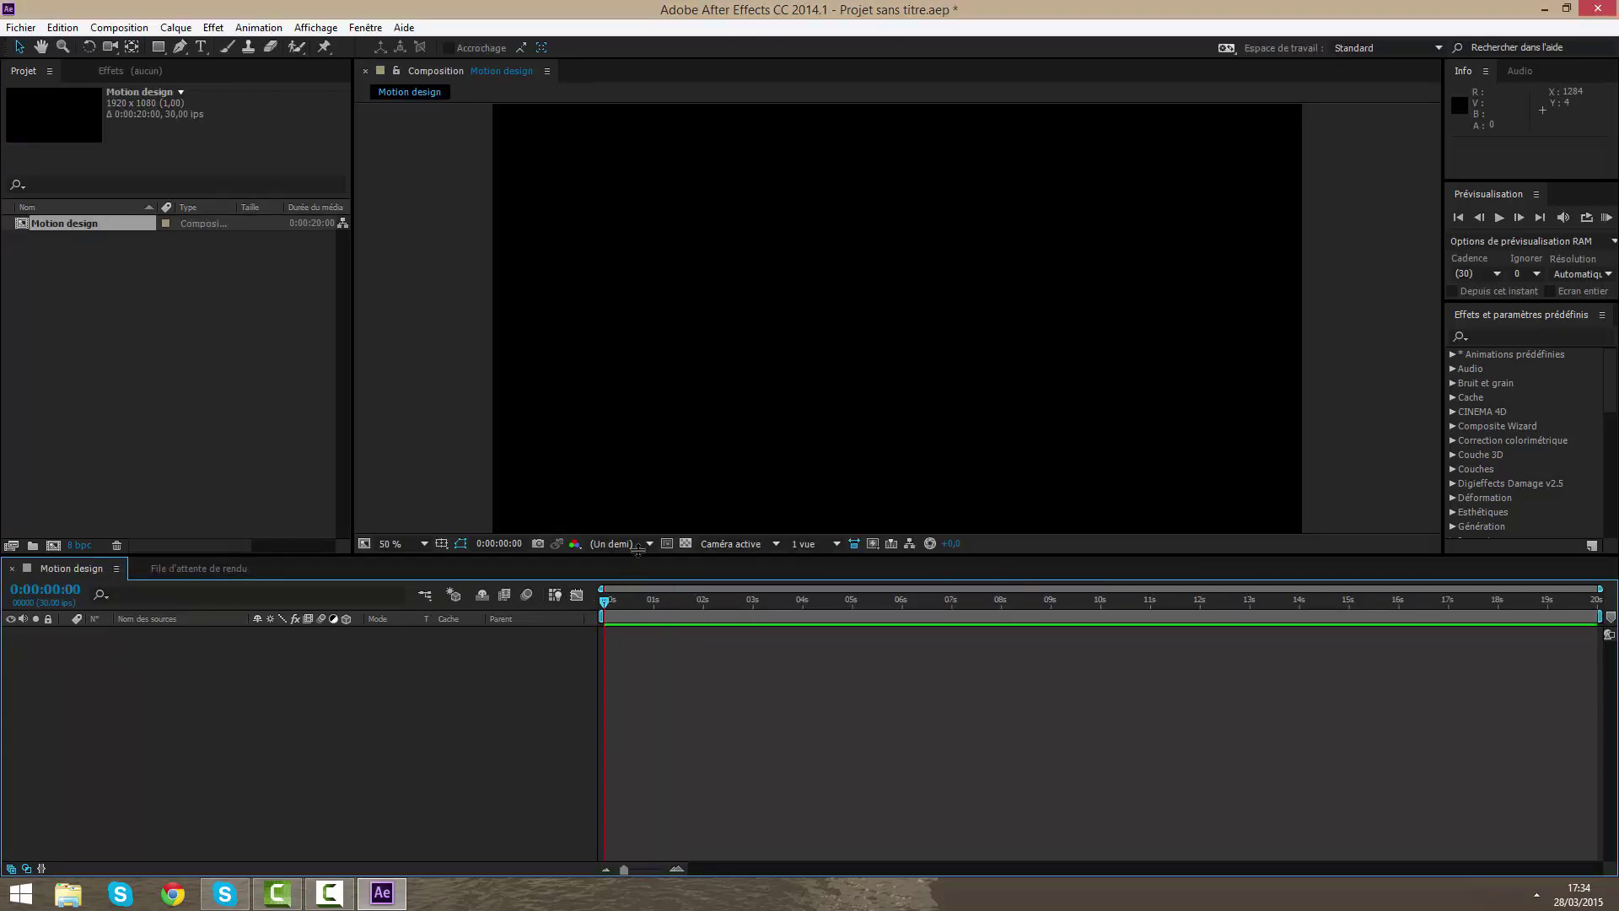
mouse_move(637, 556)
left_mouse_down()
mouse_move(637, 523)
mouse_move(638, 547)
left_mouse_up()
- Start a new solid layer in the Motion design composition and name it BG
right_click(691, 684)
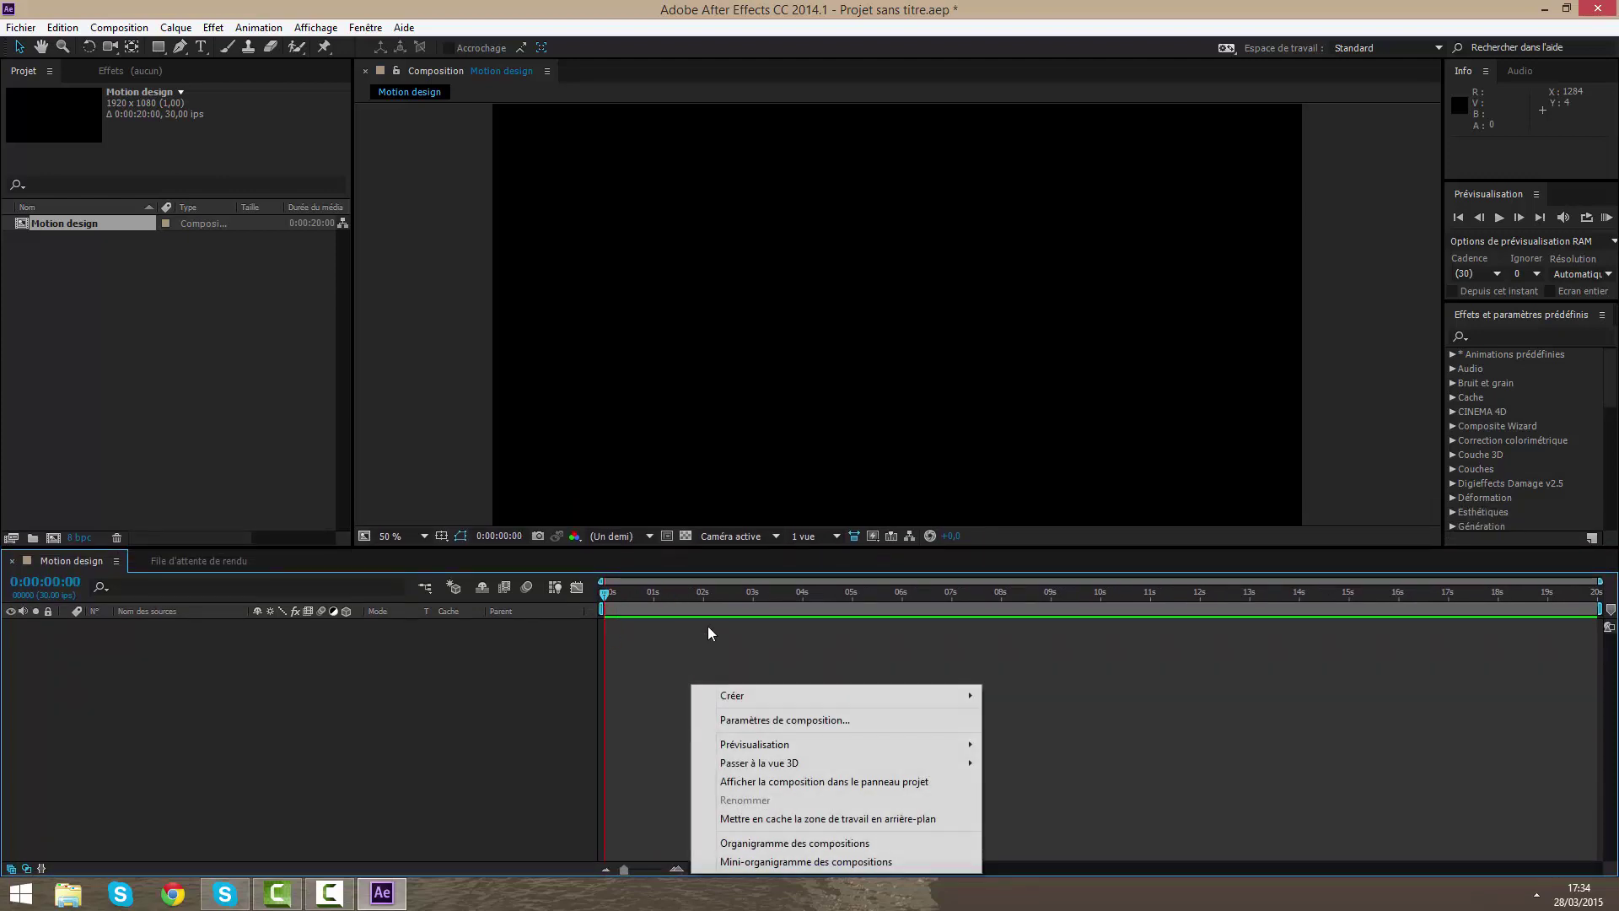
mouse_move(771, 703)
left_click(1109, 738)
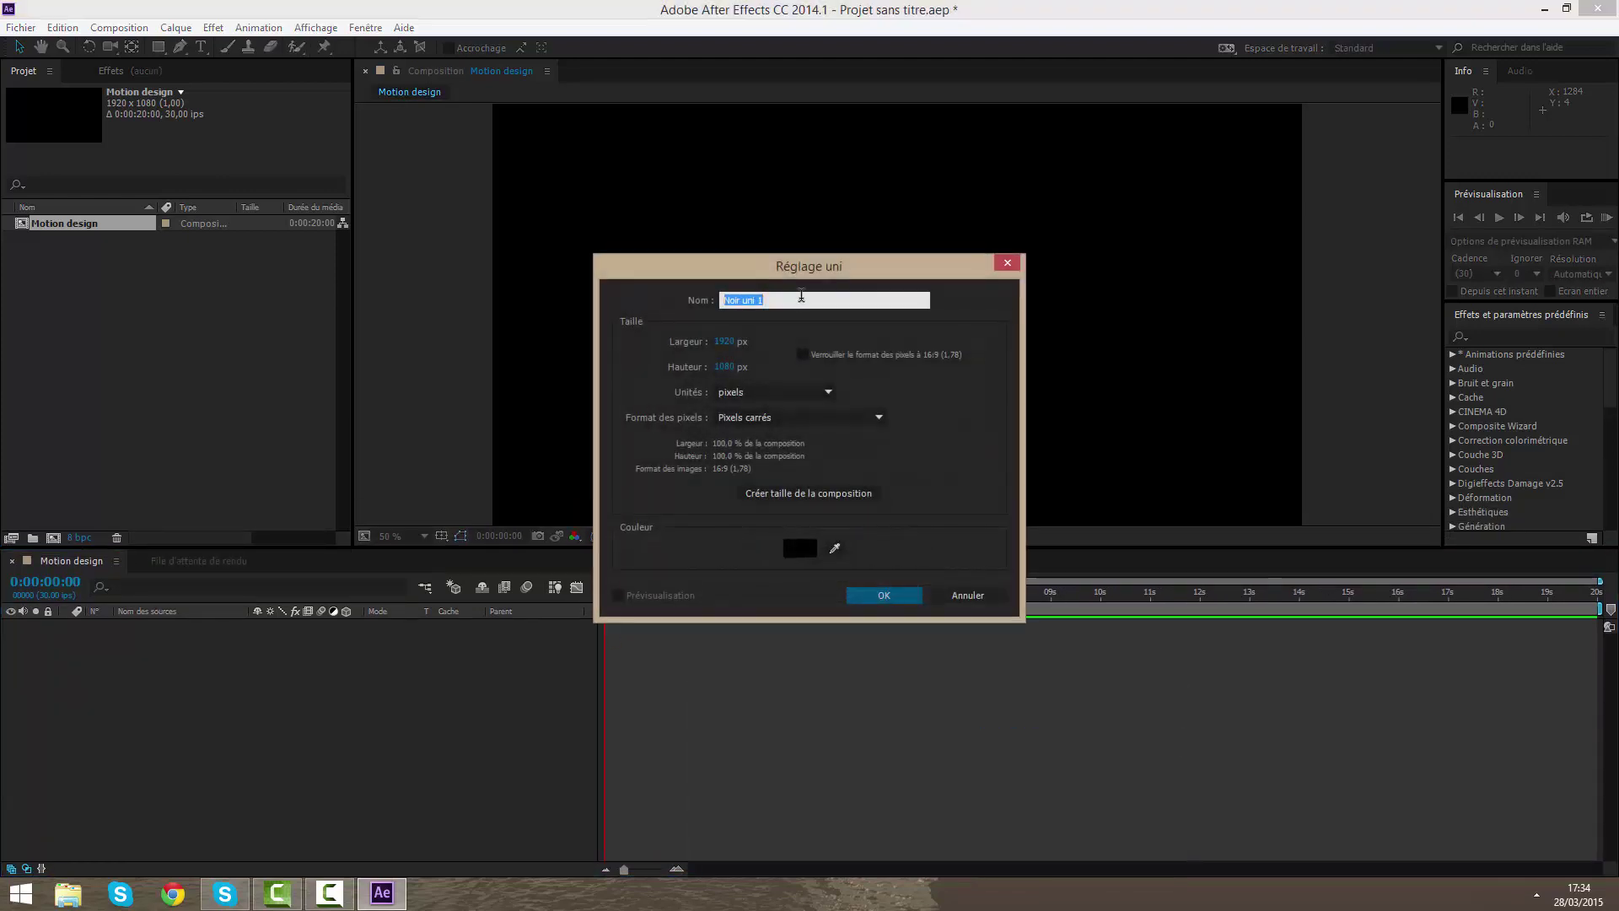
left_click_drag(822, 274, 1023, 290)
key("BackSpace")
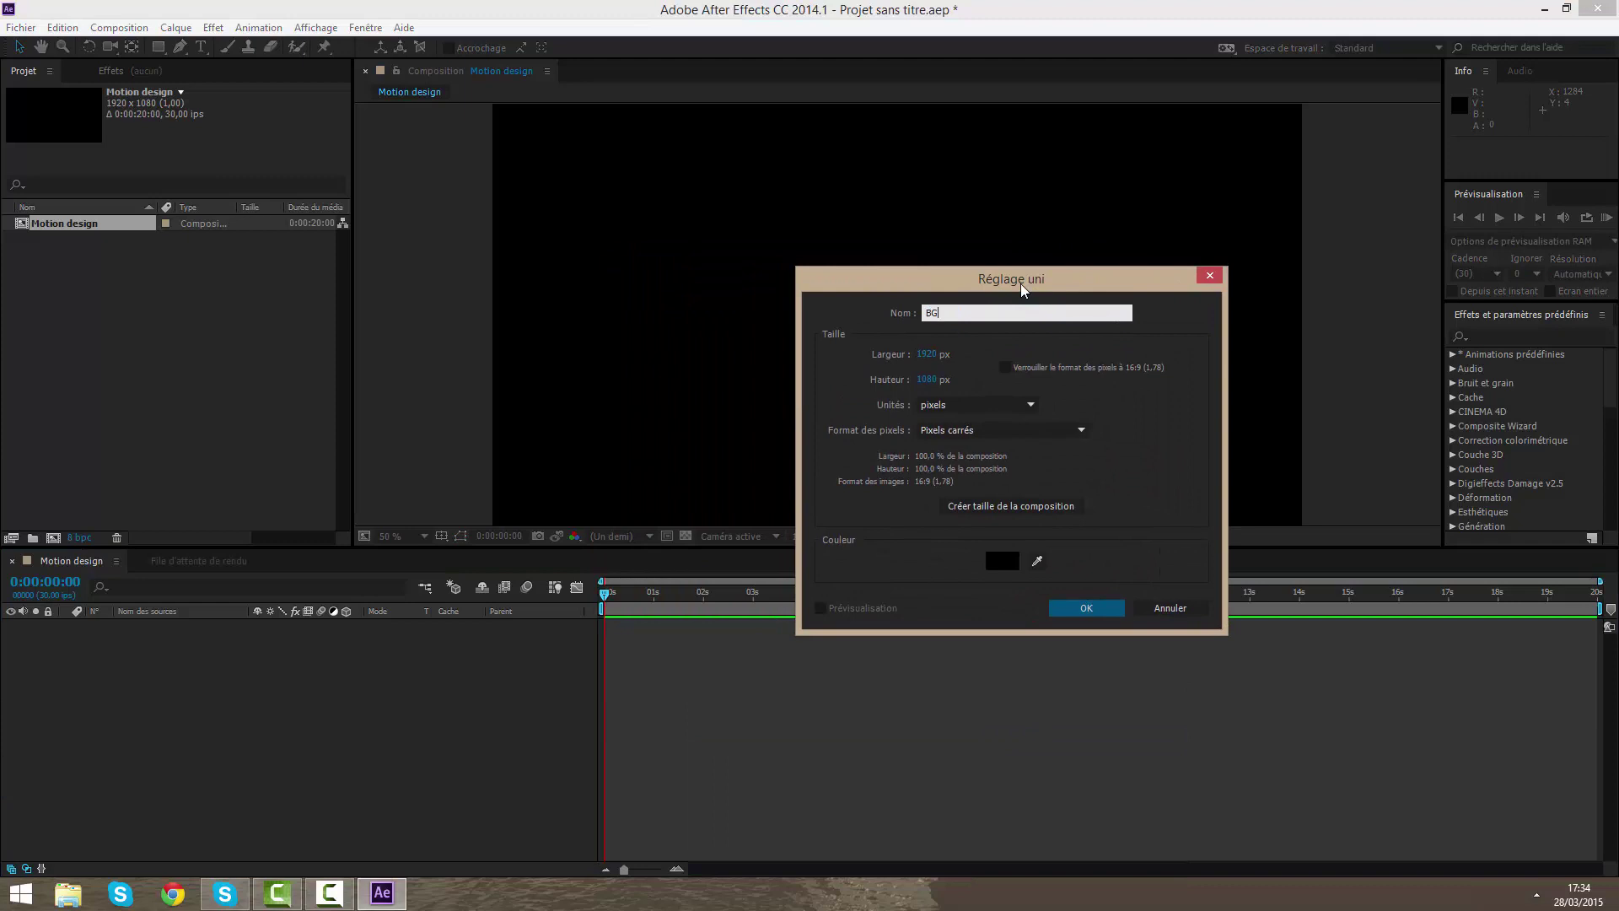
- Set the BG solid's colour to turquoise 47CADD and create the layer at 1920 x 1080 px
left_click(1003, 560)
left_click(1017, 566)
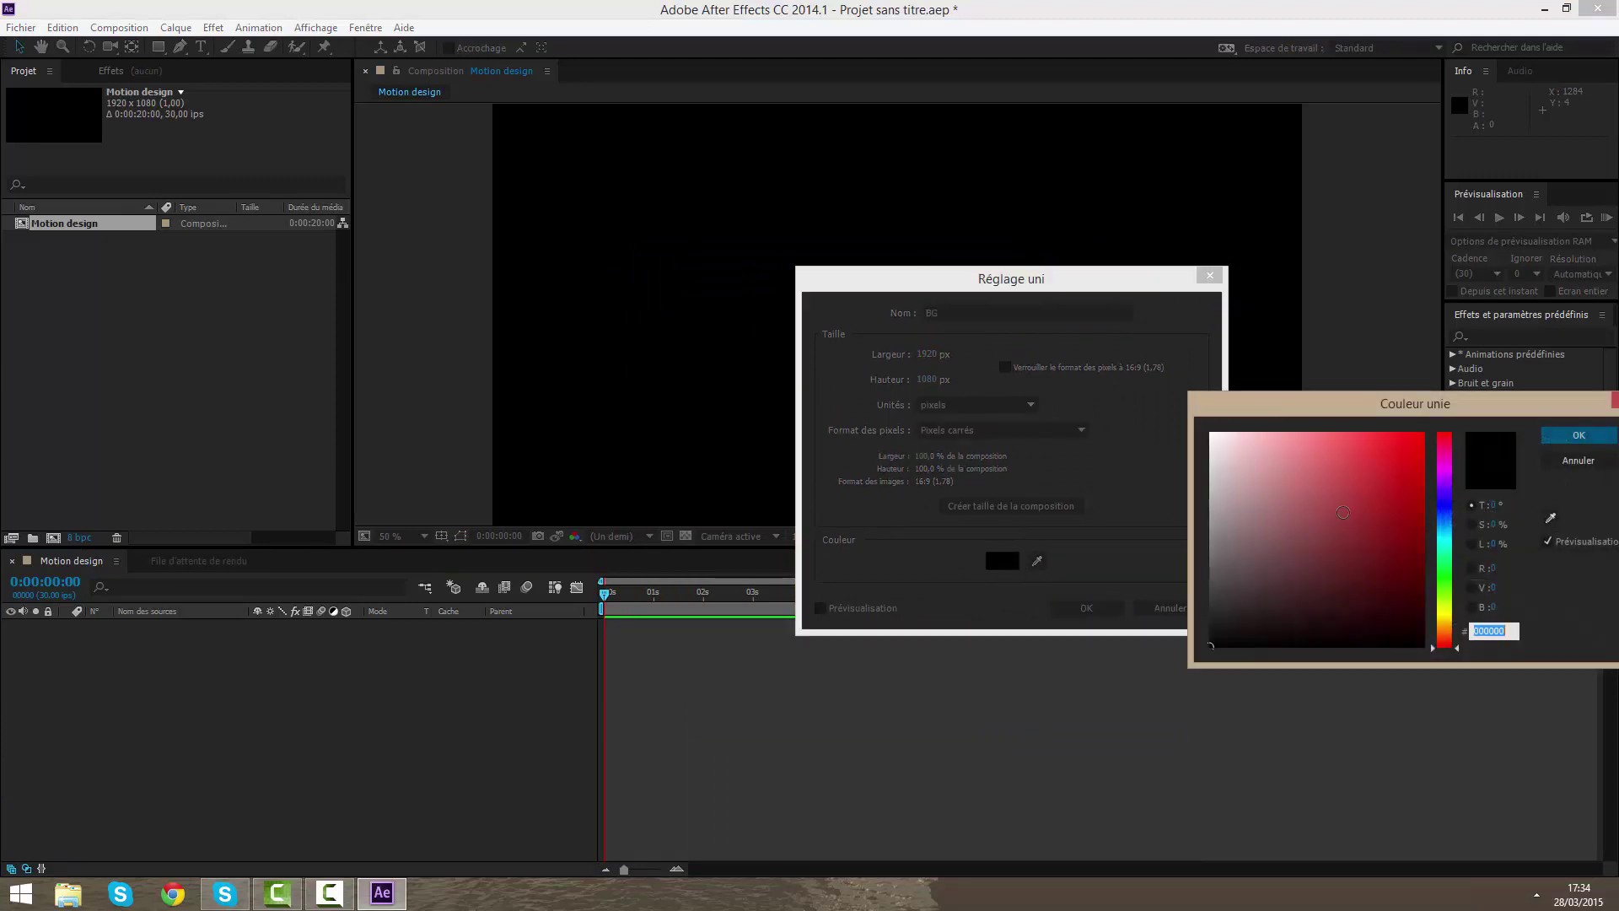
left_click_drag(1441, 536, 1441, 569)
left_click_drag(1400, 507, 1384, 419)
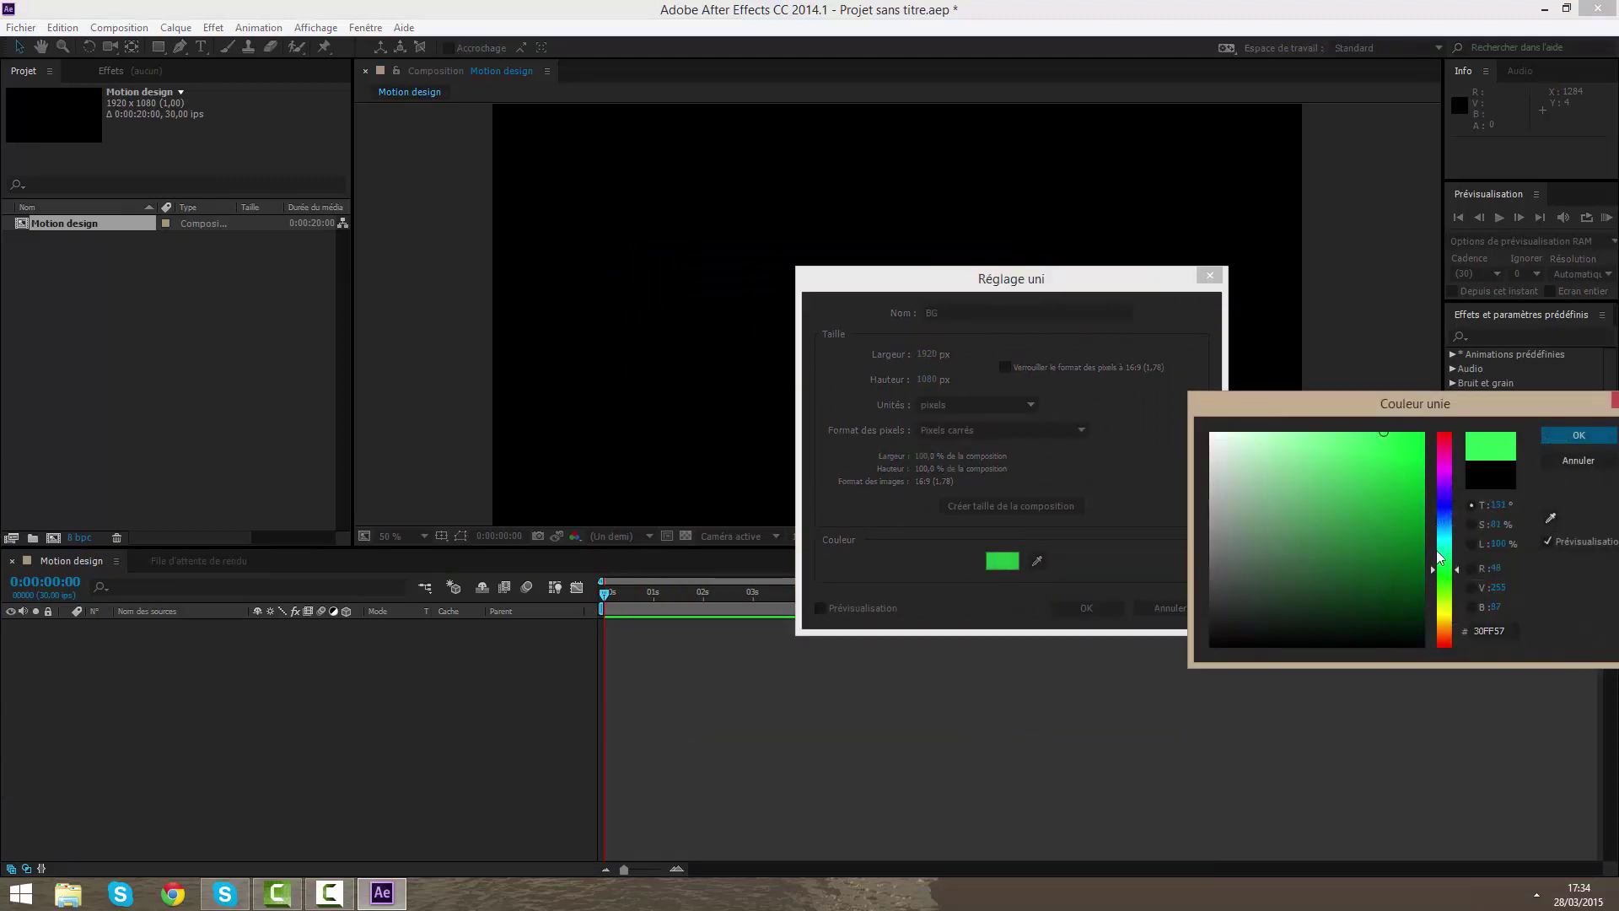
left_click_drag(1441, 567, 1441, 535)
left_click_drag(1384, 411, 1303, 438)
left_click_drag(1336, 591, 1336, 567)
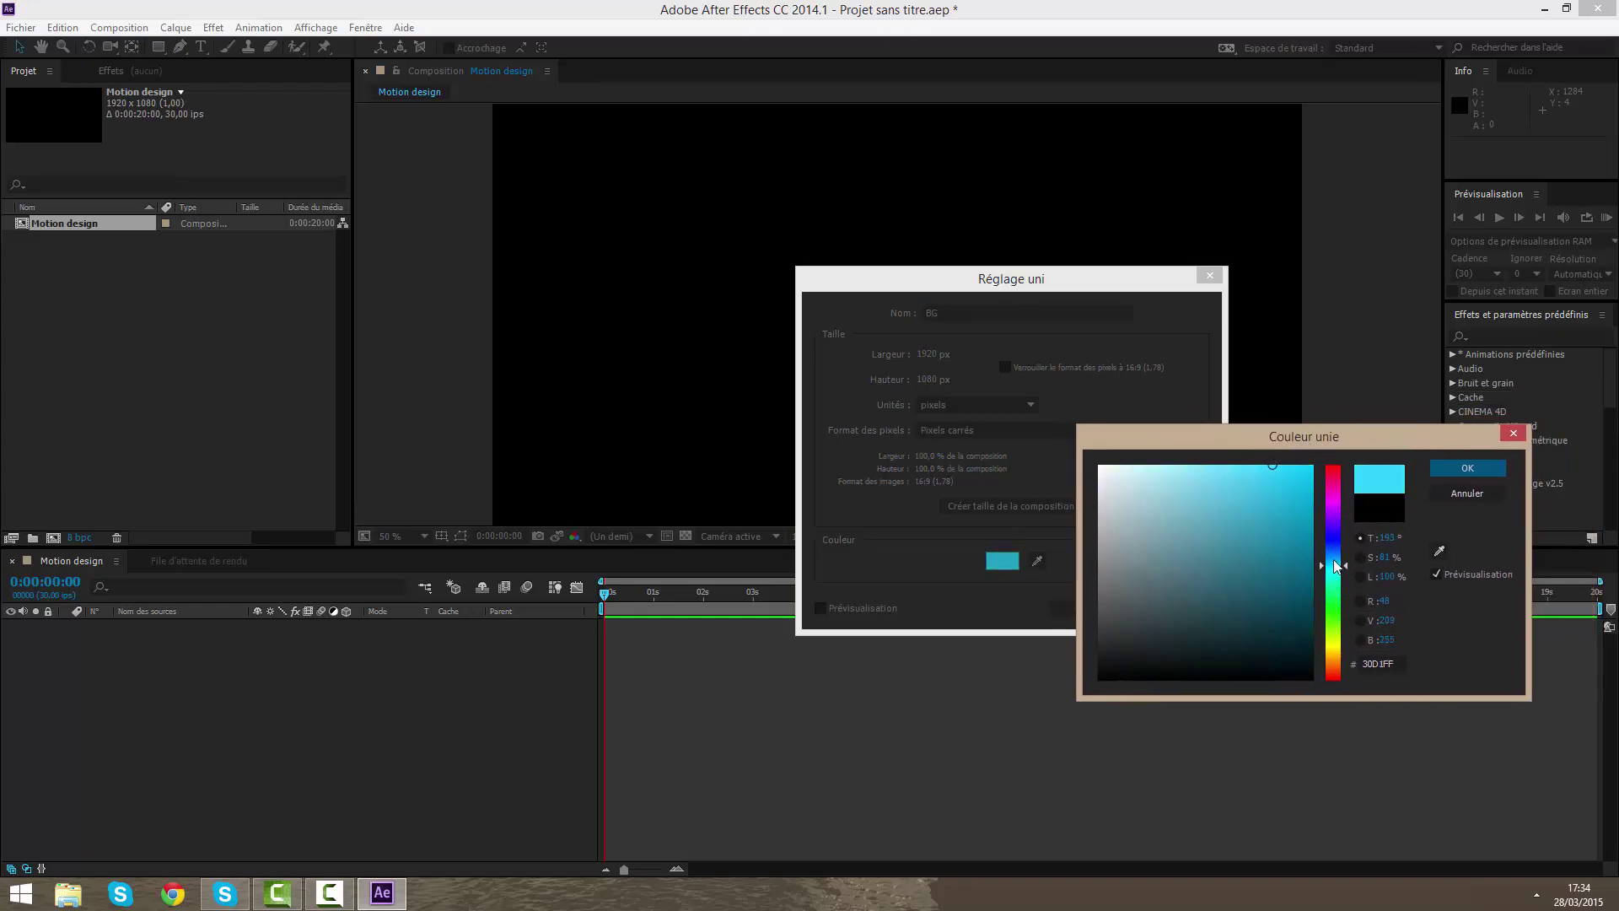
mouse_move(1285, 514)
left_mouse_down()
mouse_move(1324, 455)
mouse_move(1287, 445)
mouse_move(1224, 511)
mouse_move(1243, 491)
left_mouse_up()
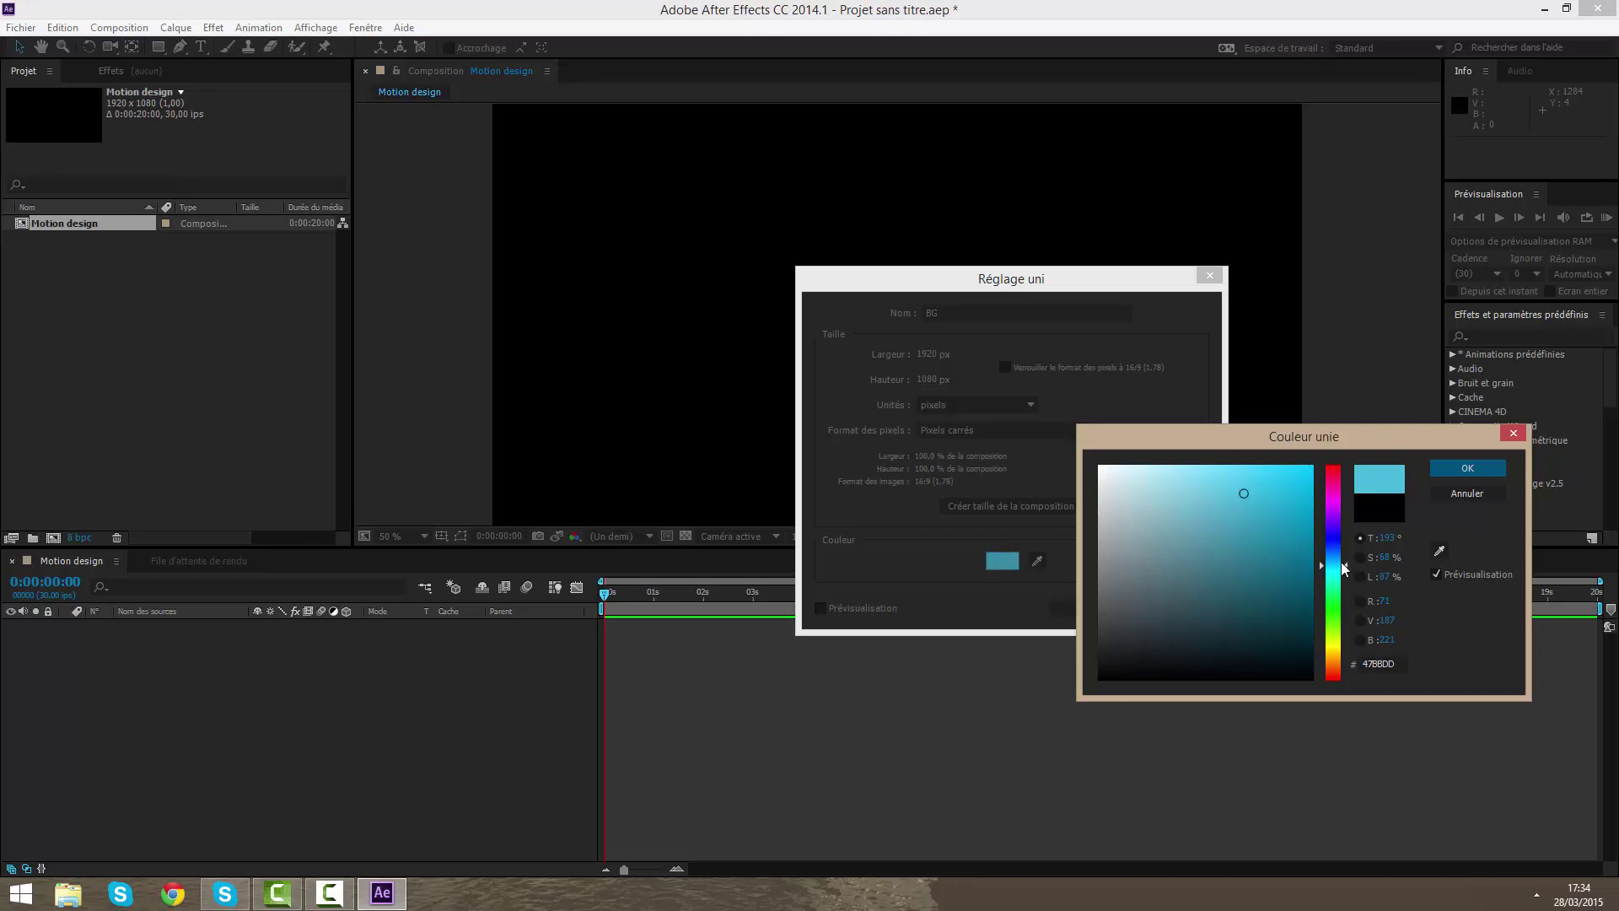
mouse_move(1341, 566)
left_mouse_down()
mouse_move(1336, 622)
mouse_move(1338, 575)
left_mouse_up()
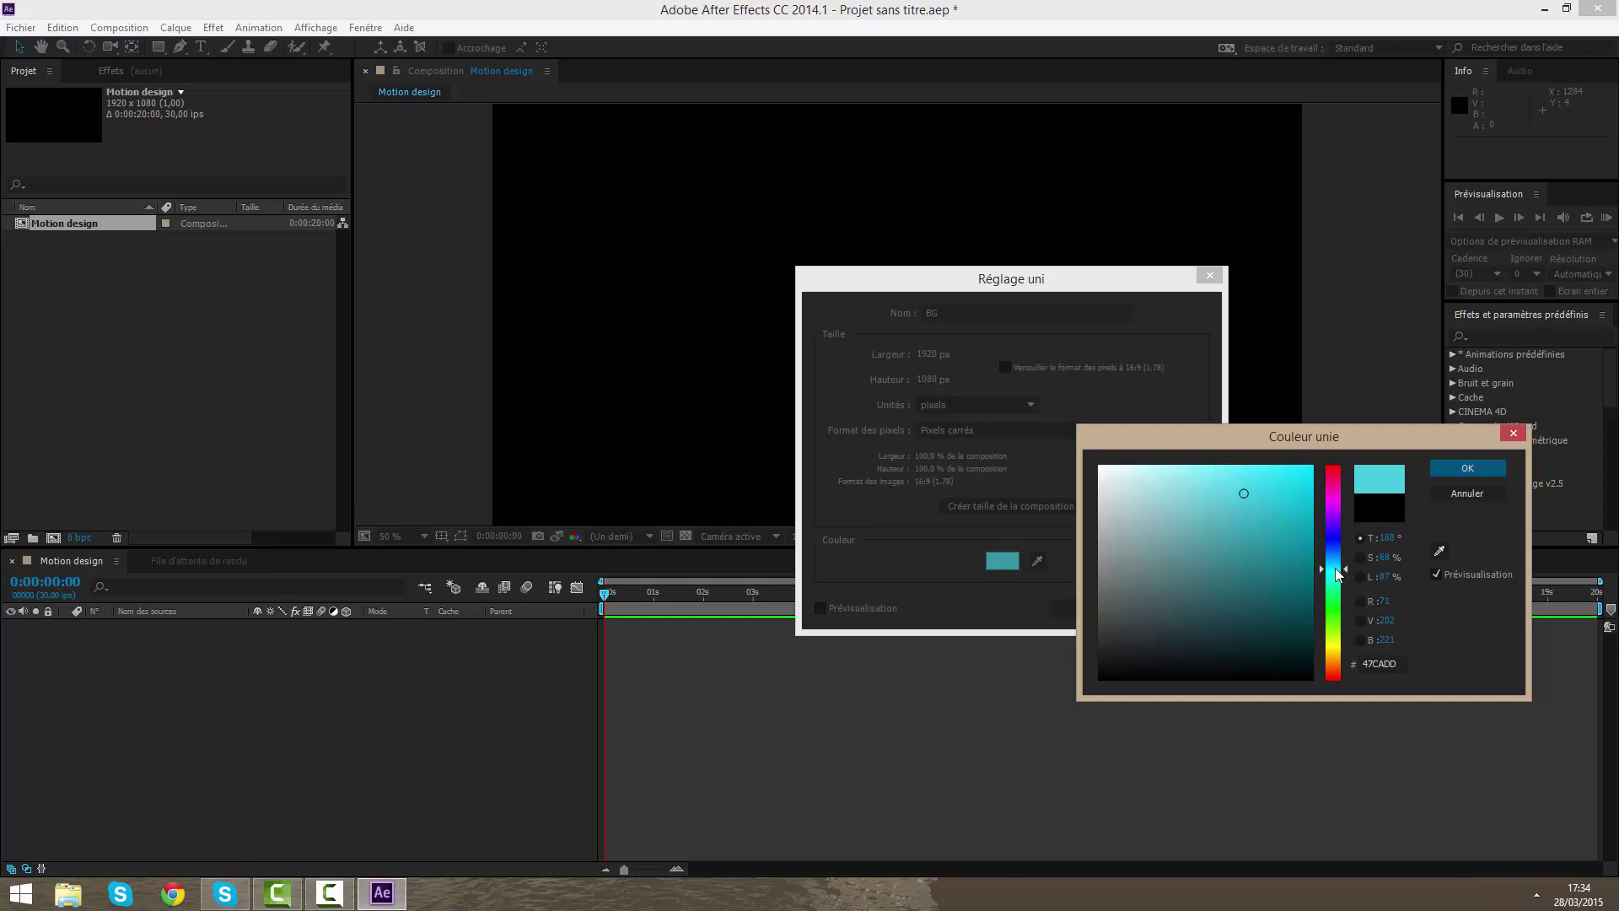
left_click(1467, 468)
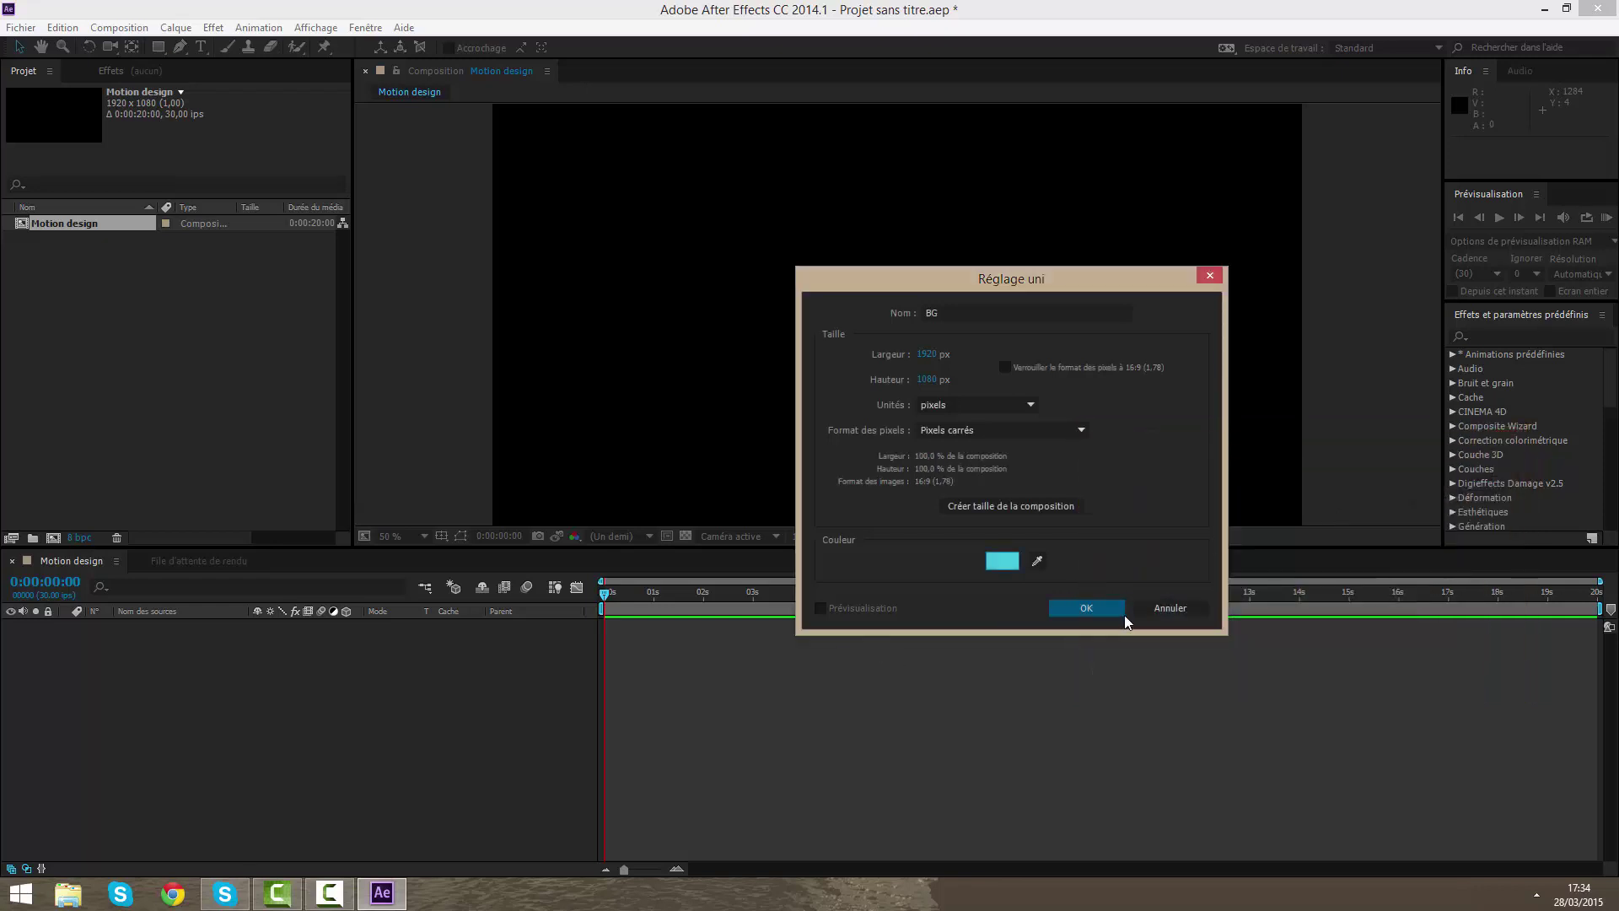
left_click(1088, 613)
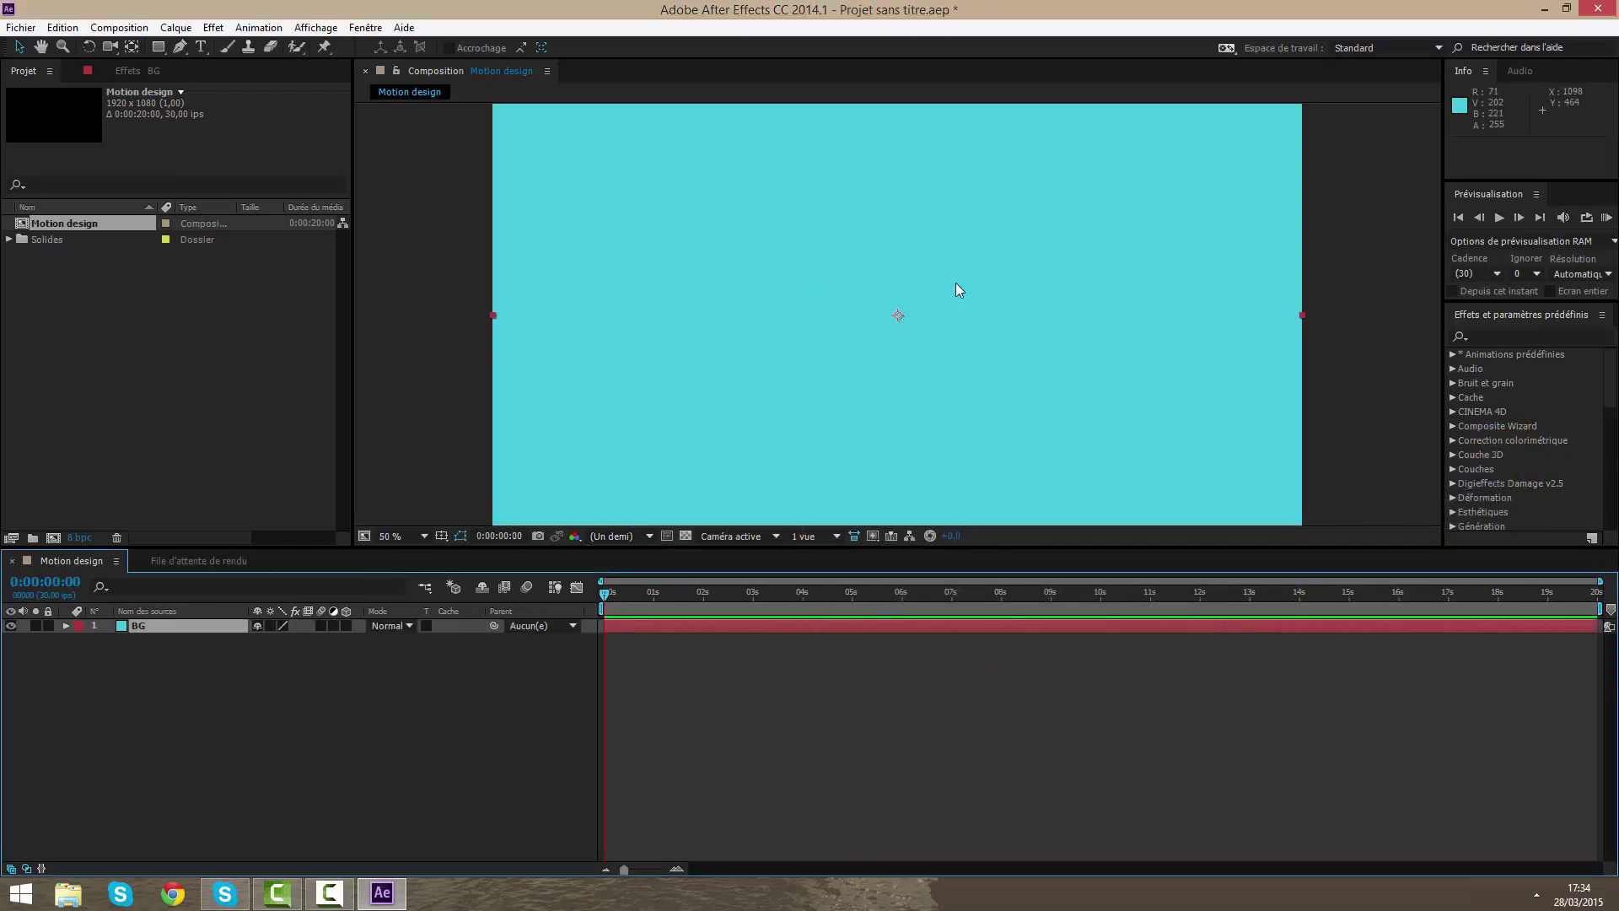
- Move the BG layer horizontally out of the frame's left side to position -960, 540
key("comma")
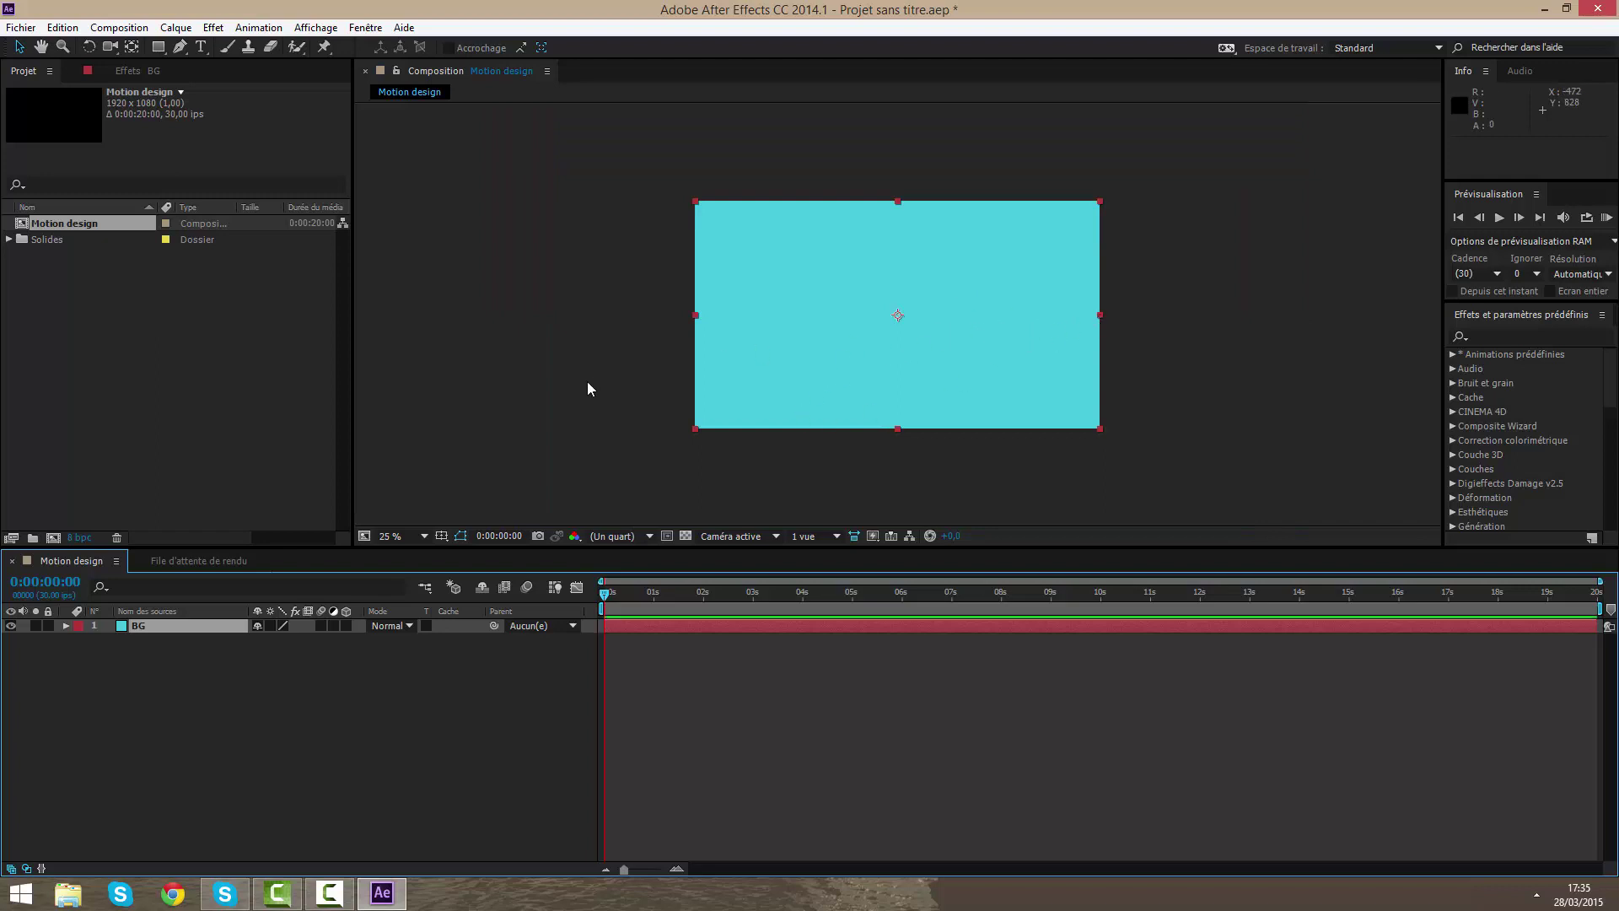
left_click(636, 701)
left_click(654, 631)
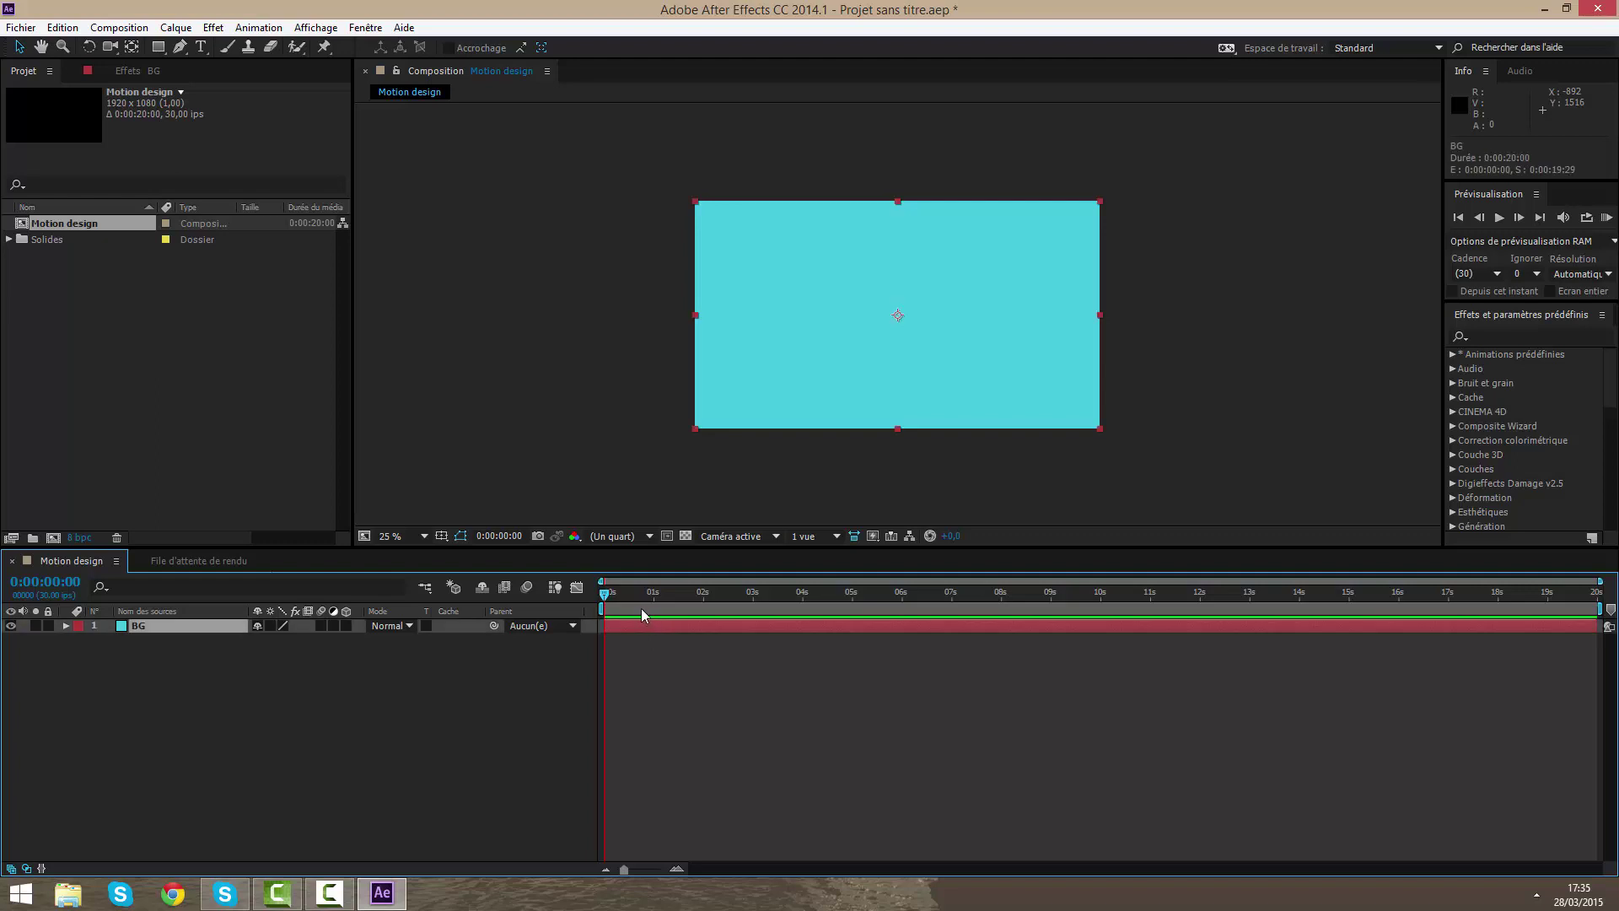
left_click_drag(1599, 581, 1228, 608)
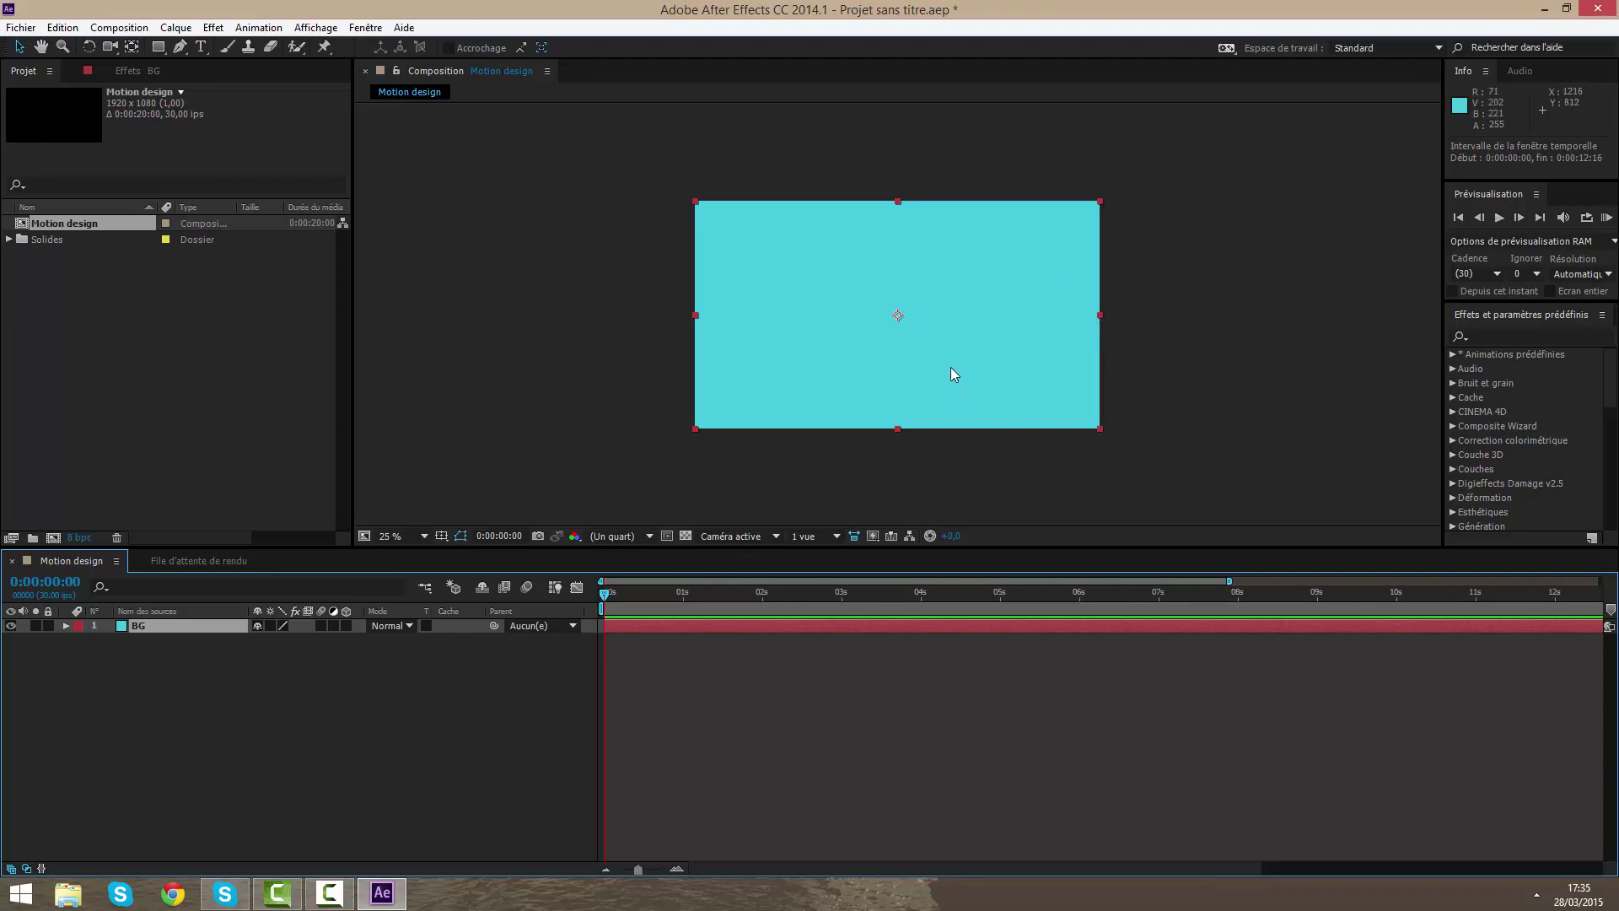
scroll(949, 362, "down", 3)
key("Left")
key("Left")
key("Left")
key("Left")
key("Left")
key("Left")
key("Left")
key("Left")
key("Left")
key("Left")
key("Left")
key("Left")
key("Left")
key("Left")
key("Left")
key("Left")
key("Left")
key("Left")
key("Left")
key("Left")
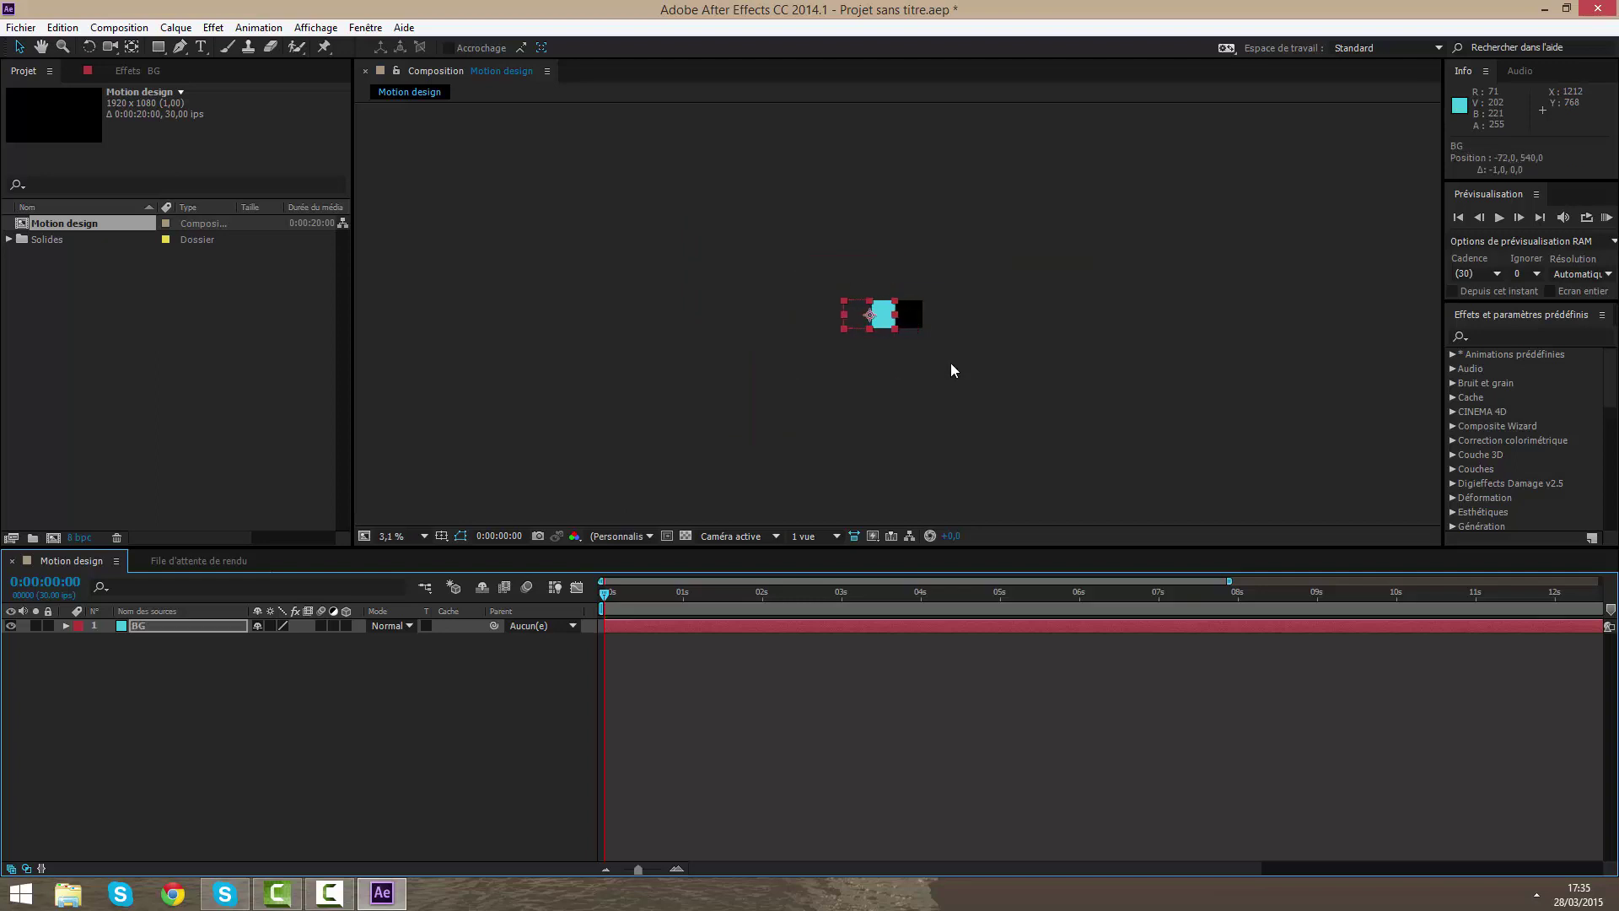
key("Left")
key("Left")
key("Left")
key("Left")
key("Left")
key("Left")
key("Left")
key("Left")
key("Left")
key("Left")
key("Left")
key("Left")
key("Left")
key("Left")
key("Left")
key("Left")
key("Left")
key("Left")
key("Left")
key("Left")
scroll(843, 360, "up", 3)
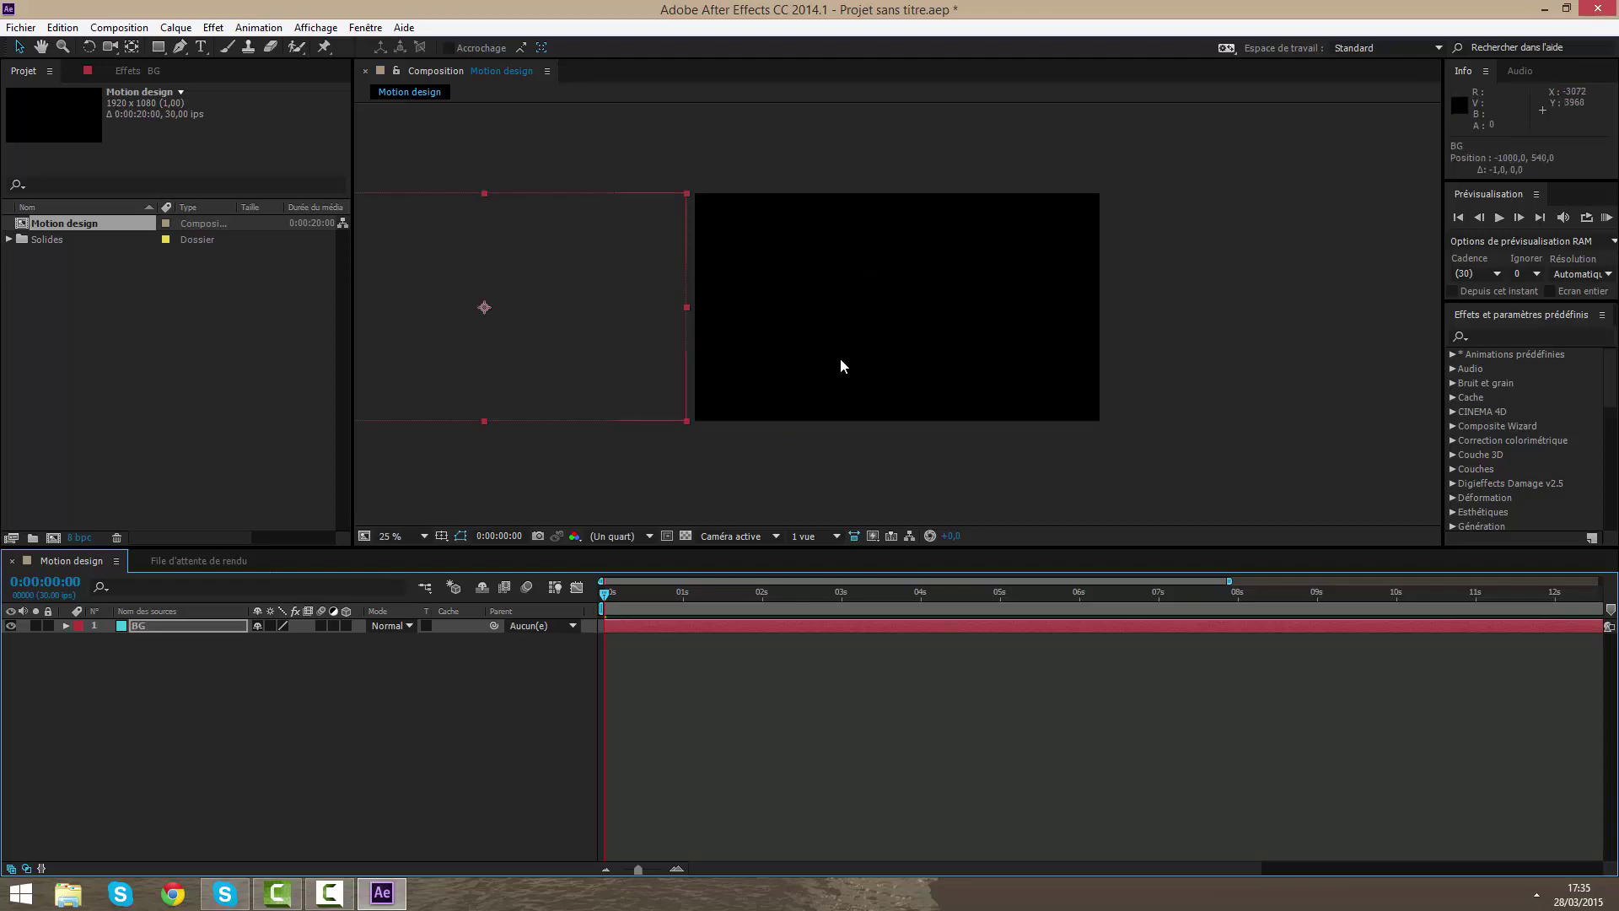
key("Right")
key("Right")
key("Right")
key("Right")
key("Right")
key("Right")
key("Right")
key("Right")
key("Right")
key("Right")
key("Right")
key("Right")
key("Right")
key("Right")
key("Right")
key("Right")
key("Right")
key("Right")
key("Right")
key("Right")
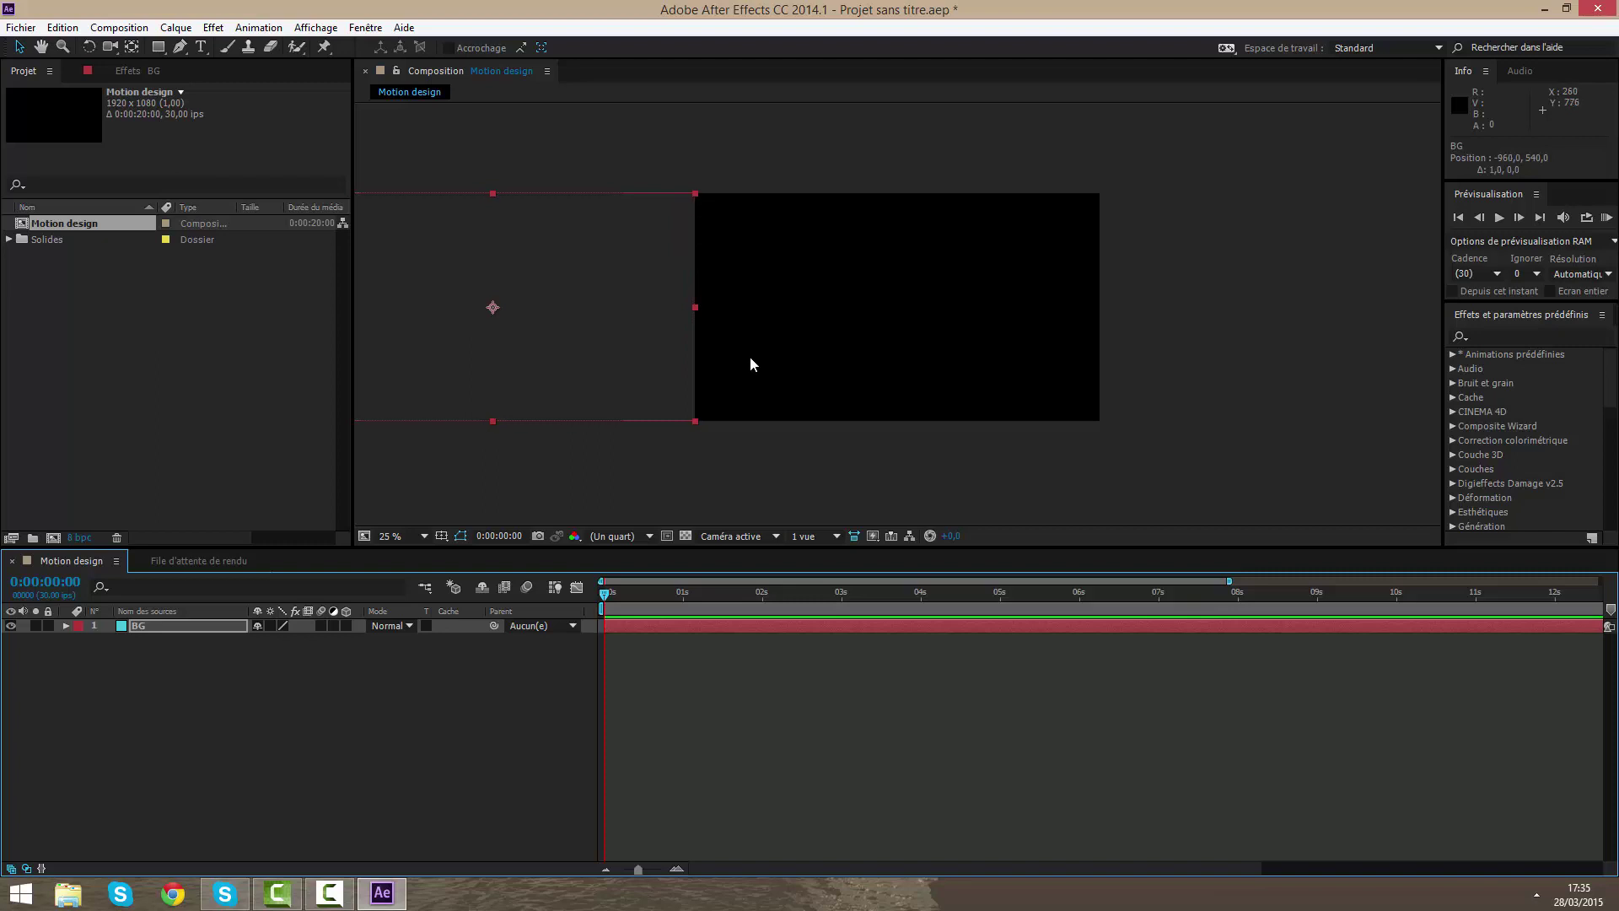
- Reveal the BG layer's Position property and set a Position keyframe at 0 seconds
scroll(632, 441, "up", 1)
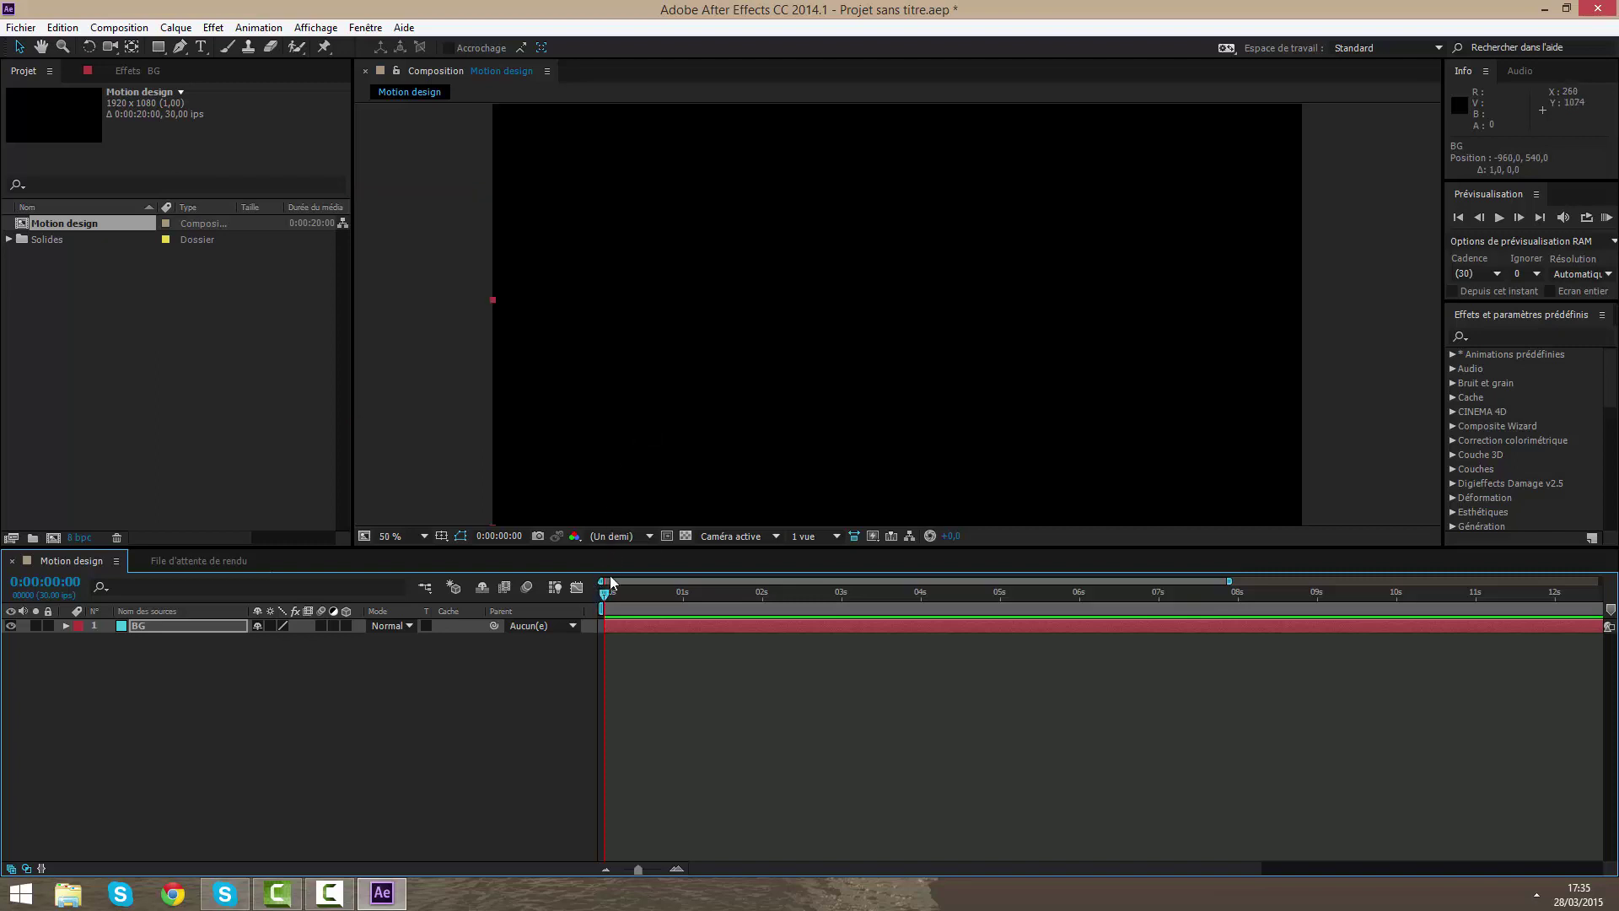
key("p")
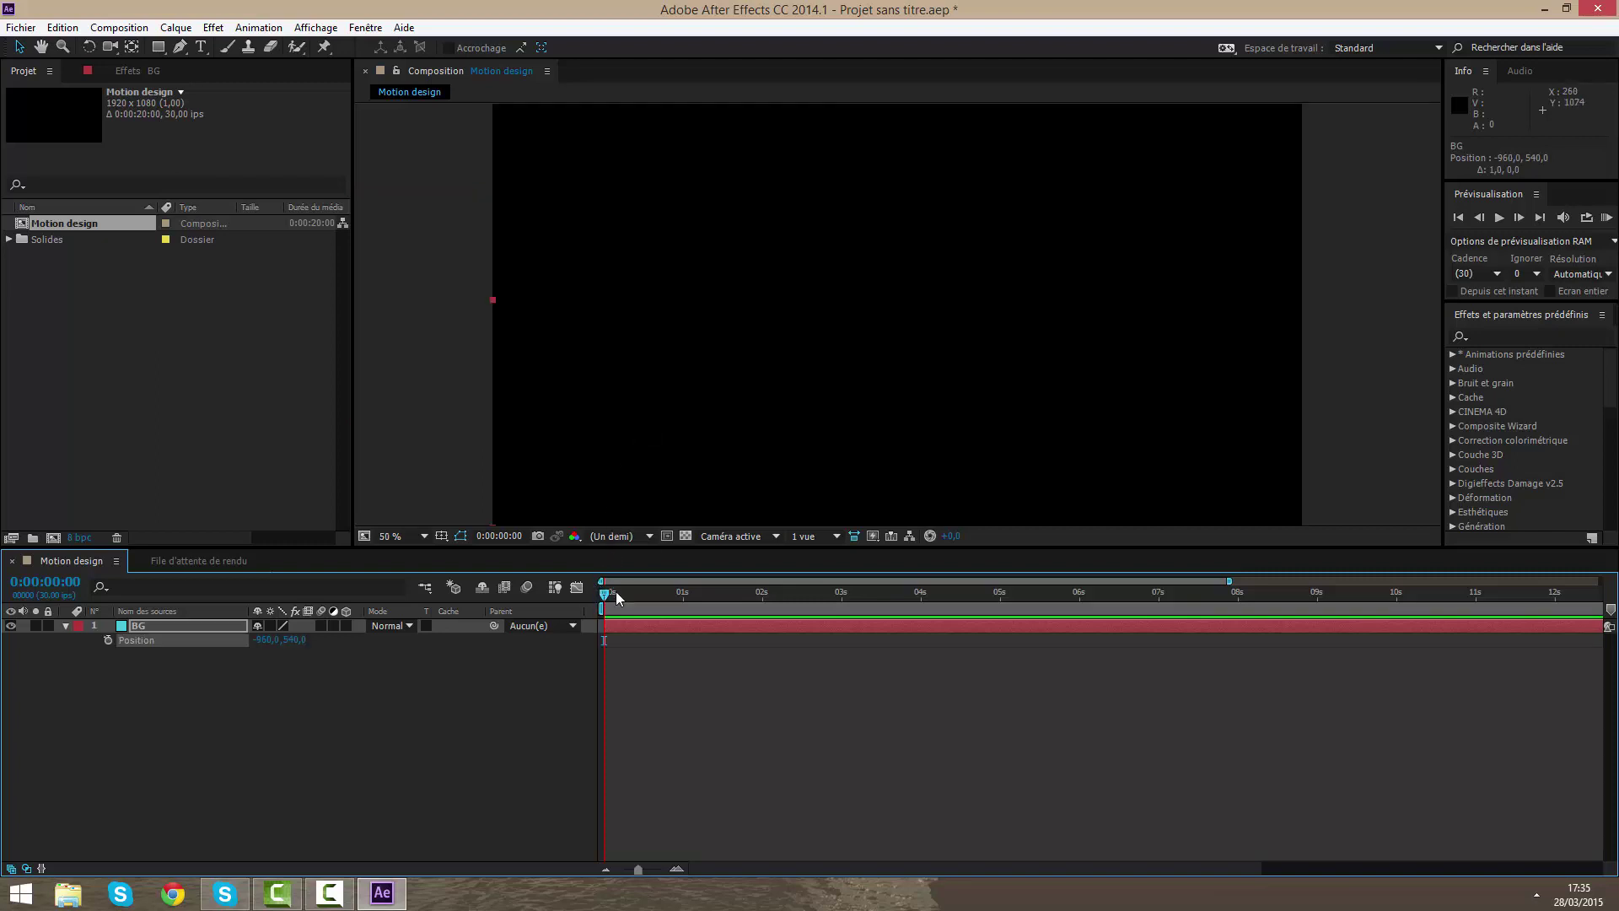
left_click(107, 639)
- At 1 second, move the BG layer to position 960, 540 so a second keyframe makes it fill the frame
scroll(802, 286, "down", 8)
key("Right")
key("Right")
key("Right")
key("Right")
key("Right")
key("Right")
key("Right")
key("Right")
key("Right")
key("Right")
key("Right")
key("Right")
key("Right")
key("Right")
key("Right")
key("Right")
key("Right")
key("Right")
key("Right")
key("Right")
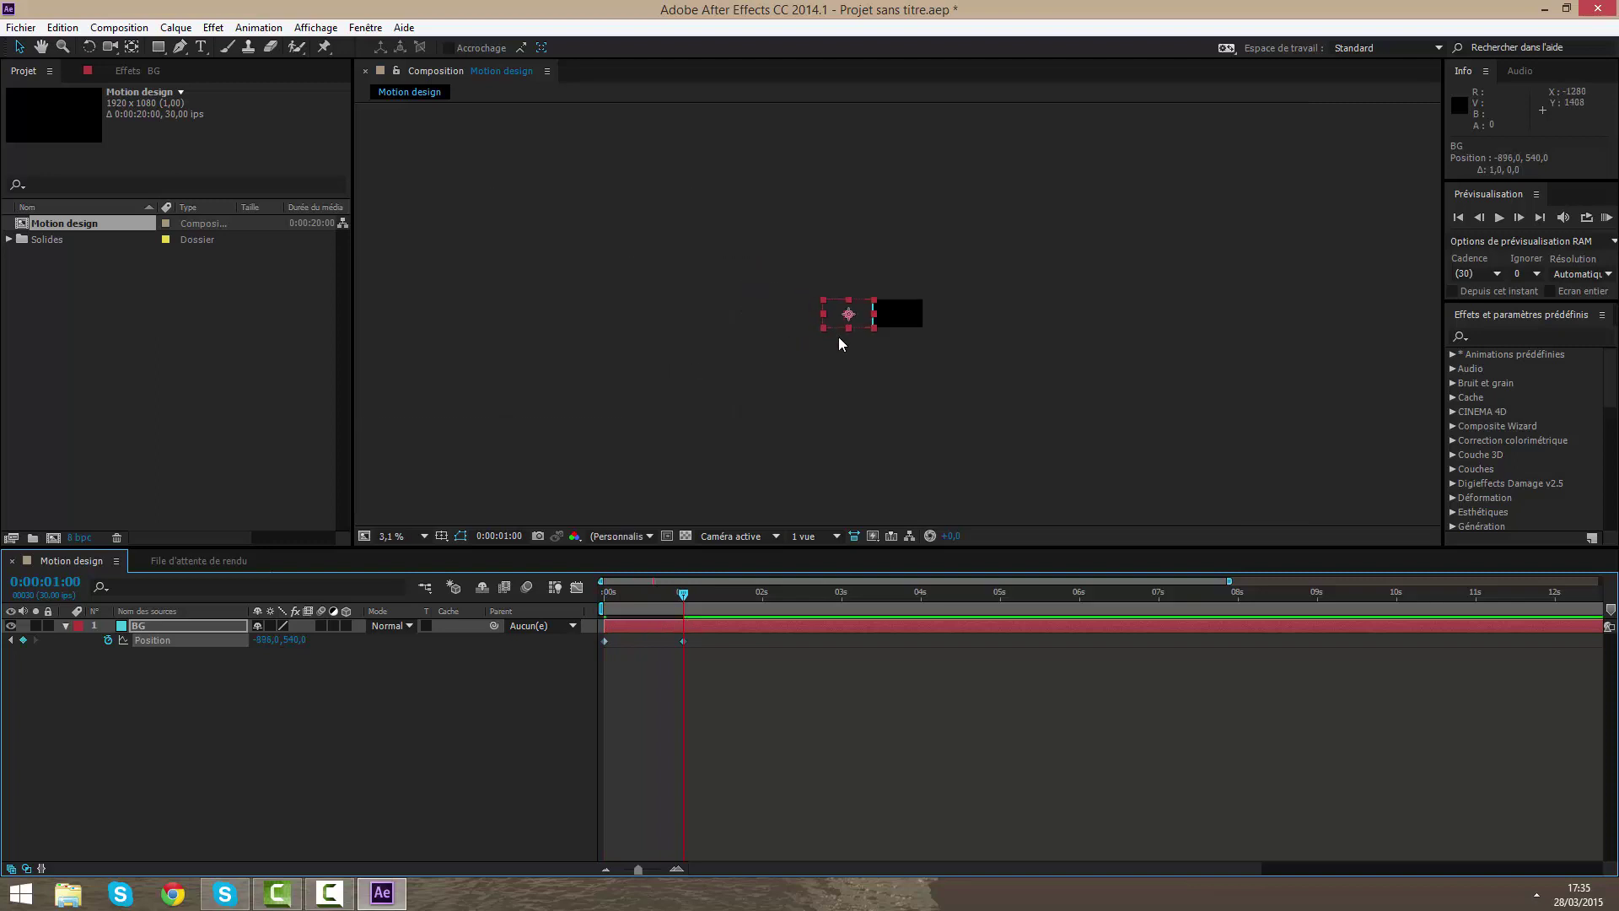
scroll(892, 342, "up", 1)
key("Right")
key("Right")
key("Right")
key("Right")
key("Right")
key("Right")
key("Right")
key("Right")
key("Right")
key("Right")
key("Right")
key("Right")
key("Right")
key("Right")
key("Right")
key("Right")
key("Right")
key("Right")
key("Right")
key("Right")
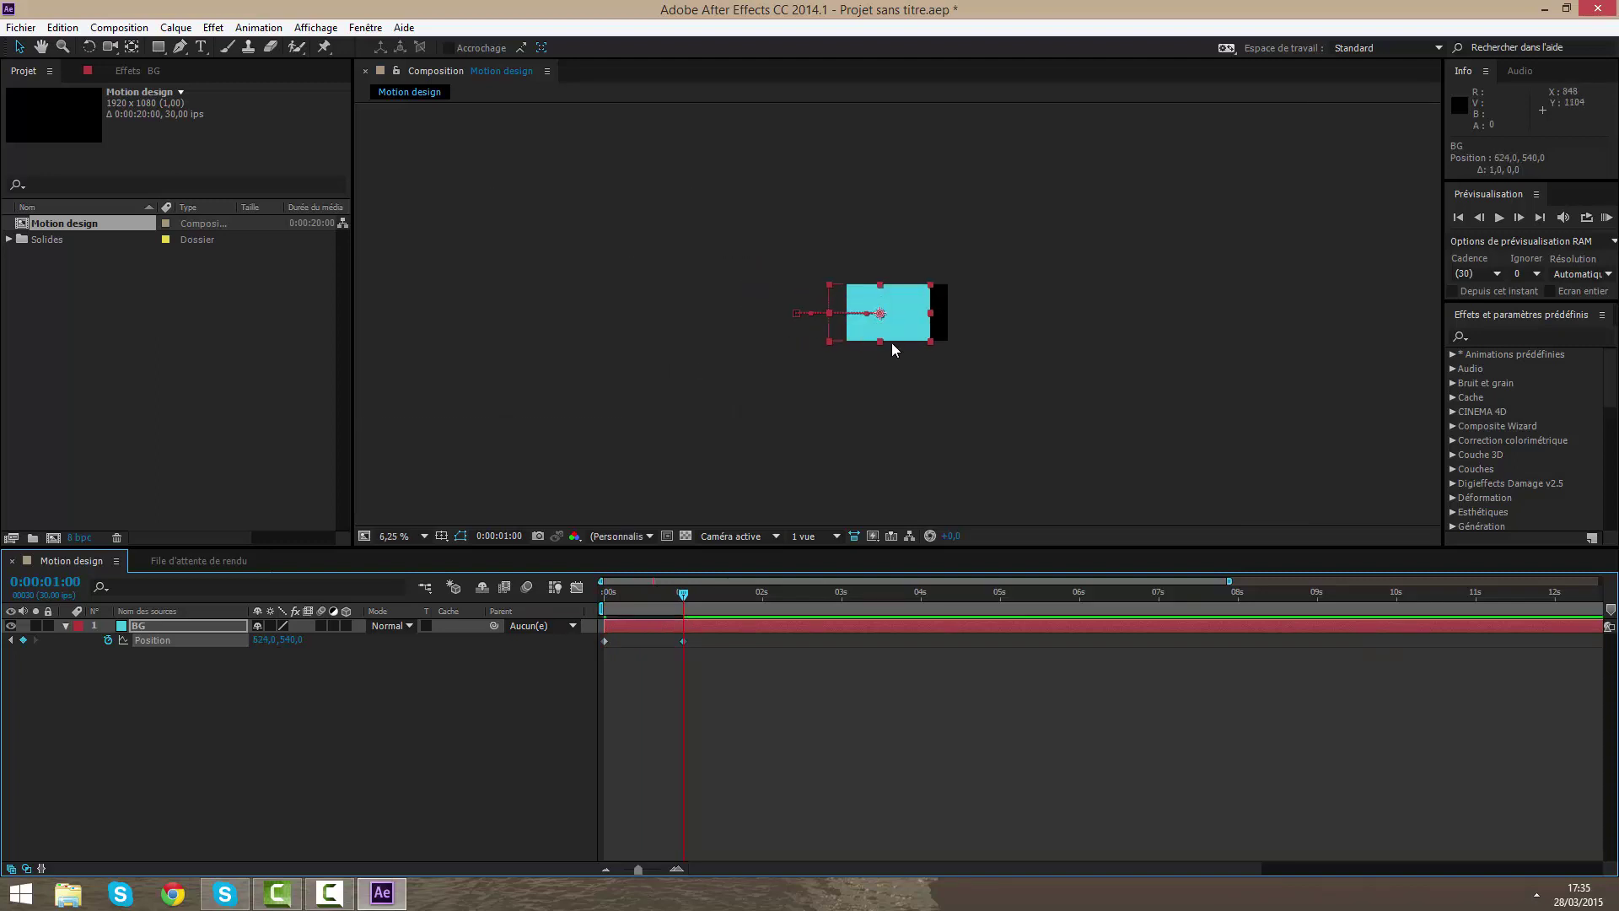
scroll(927, 339, "up", 1)
key("Right")
key("Right")
key("Right")
key("Right")
key("Right")
key("Right")
key("Right")
key("Right")
key("Right")
key("Right")
key("Right")
key("Right")
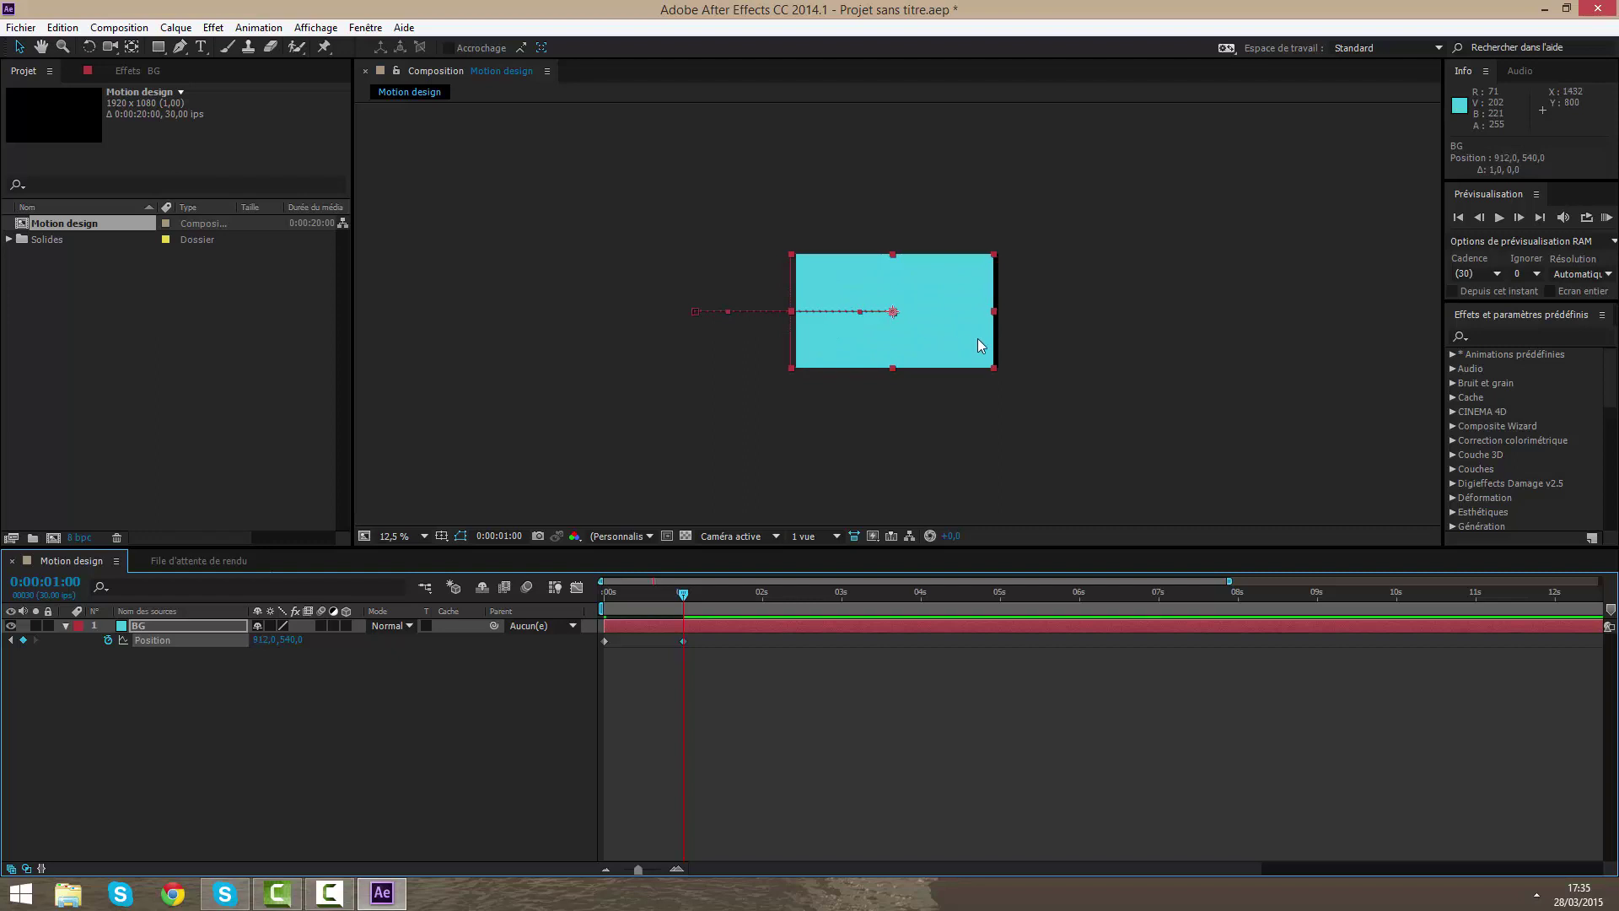
scroll(1002, 339, "up", 2)
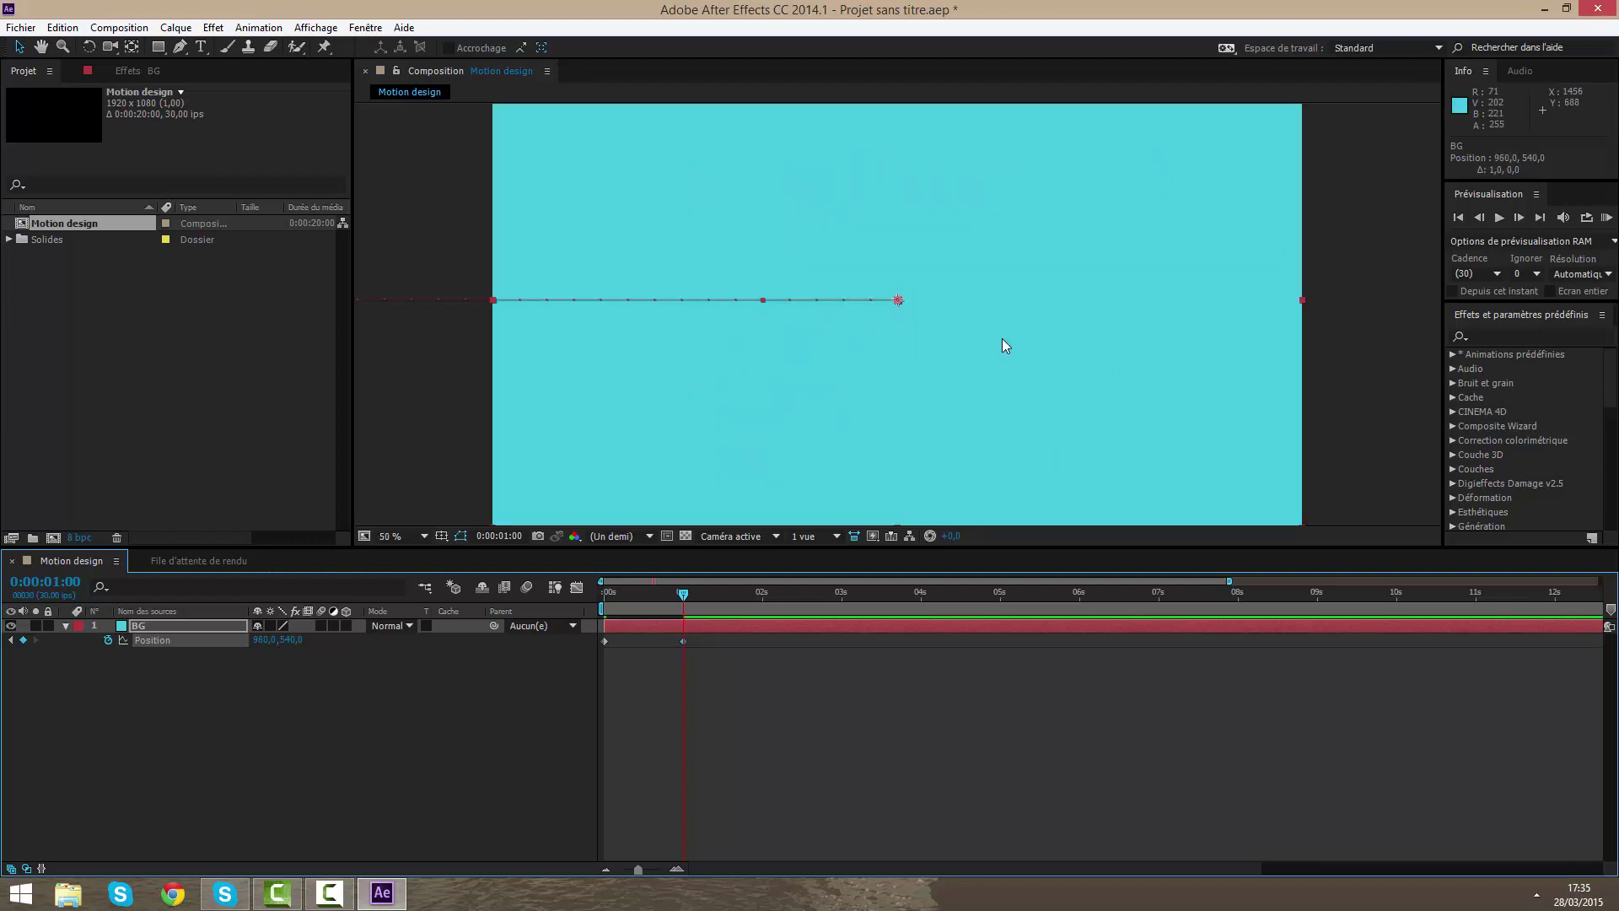
- Deselect the BG layer, return to the start of the timeline and play a RAM preview of the slide-in
left_click(843, 691)
left_click_drag(682, 598, 574, 596)
key("KP_0")
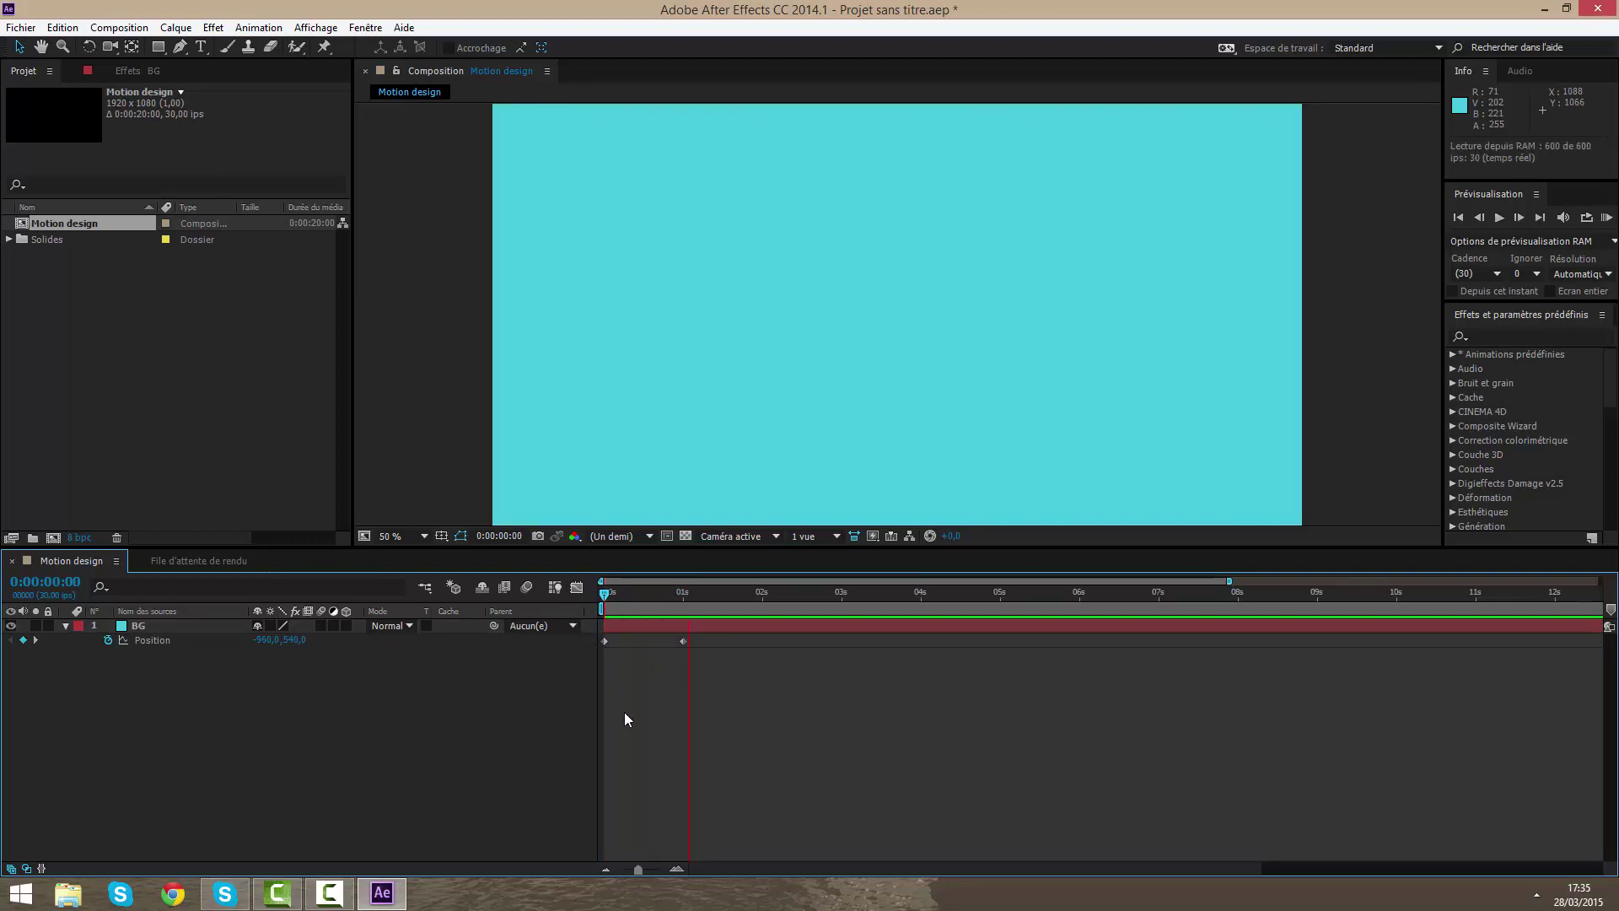
- Set the viewer magnification so the whole Motion design composition fits in the viewer
left_click(388, 536)
left_click(439, 574)
left_click(724, 713)
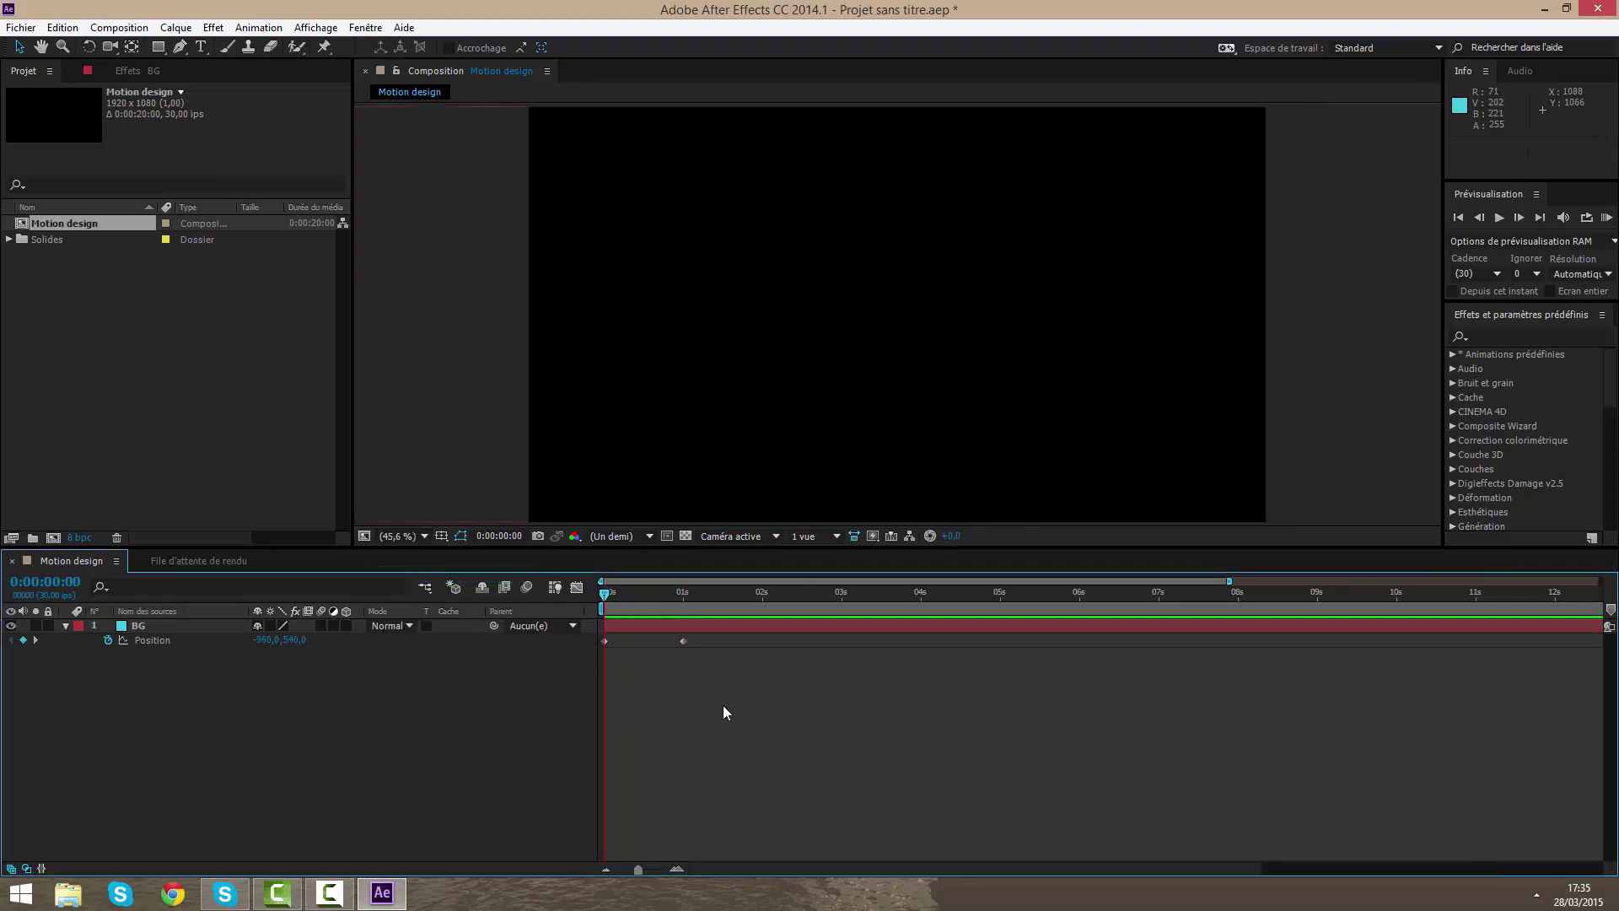
- Select both Position keyframes of the BG layer and show their curves in the Graph Editor
mouse_move(607, 595)
left_mouse_down()
mouse_move(634, 590)
mouse_move(589, 584)
left_mouse_up()
left_click_drag(693, 659, 603, 643)
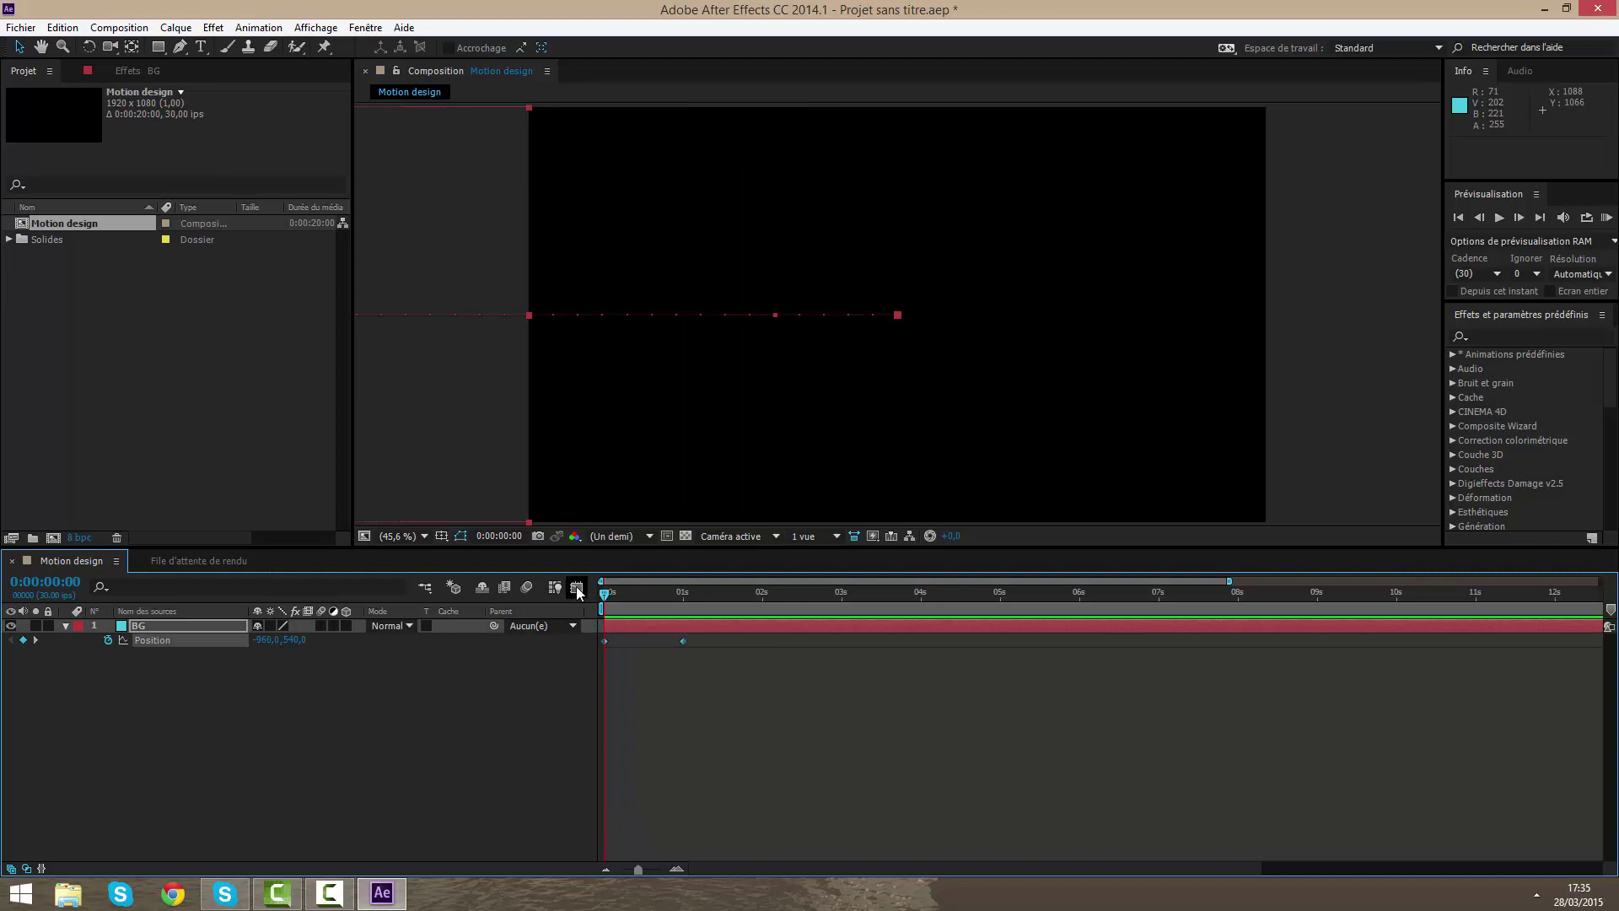
left_click(577, 589)
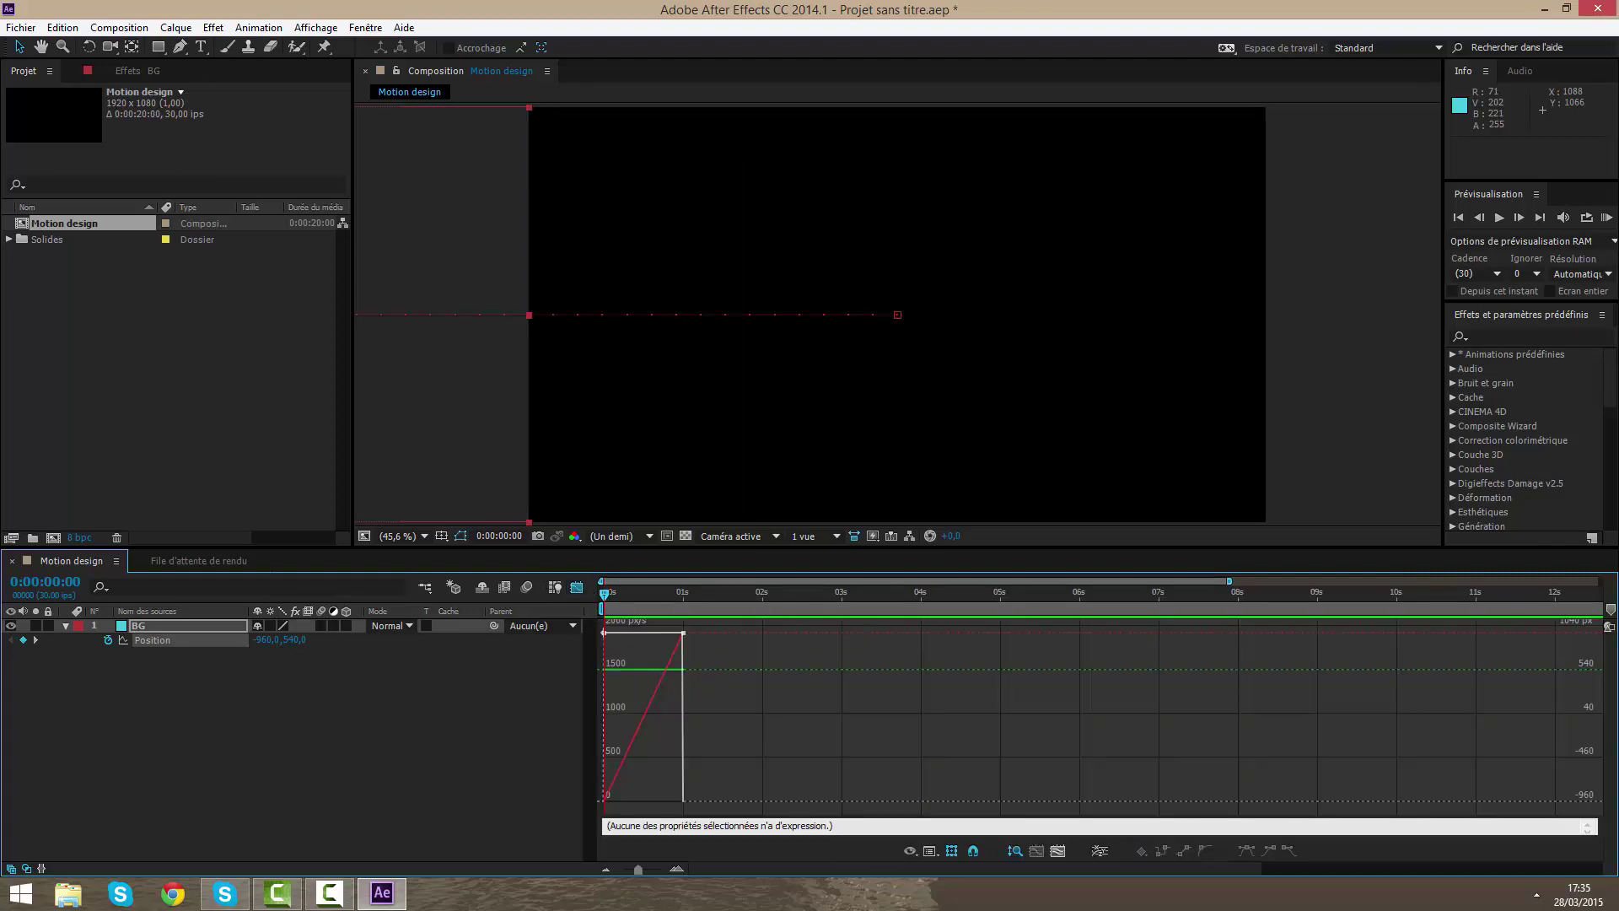
left_click_drag(1231, 580, 840, 602)
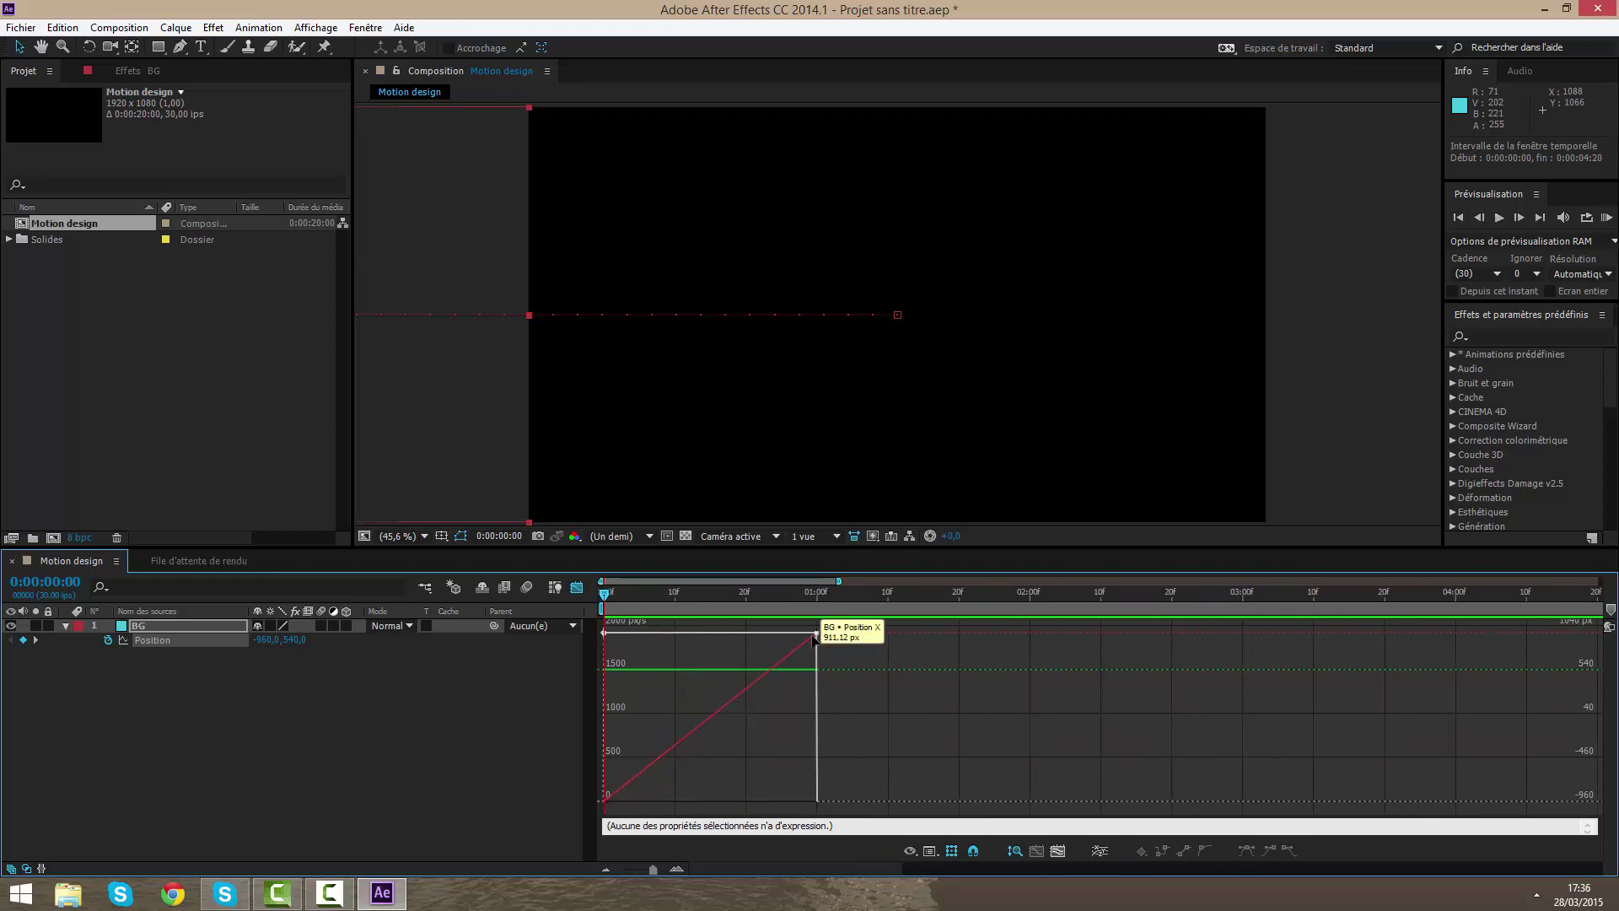
- Apply Easy Ease to BG's two Position keyframes and extend the 1-second keyframe's incoming handle back to about mid-curve
left_click_drag(604, 588, 595, 634)
left_click(217, 703)
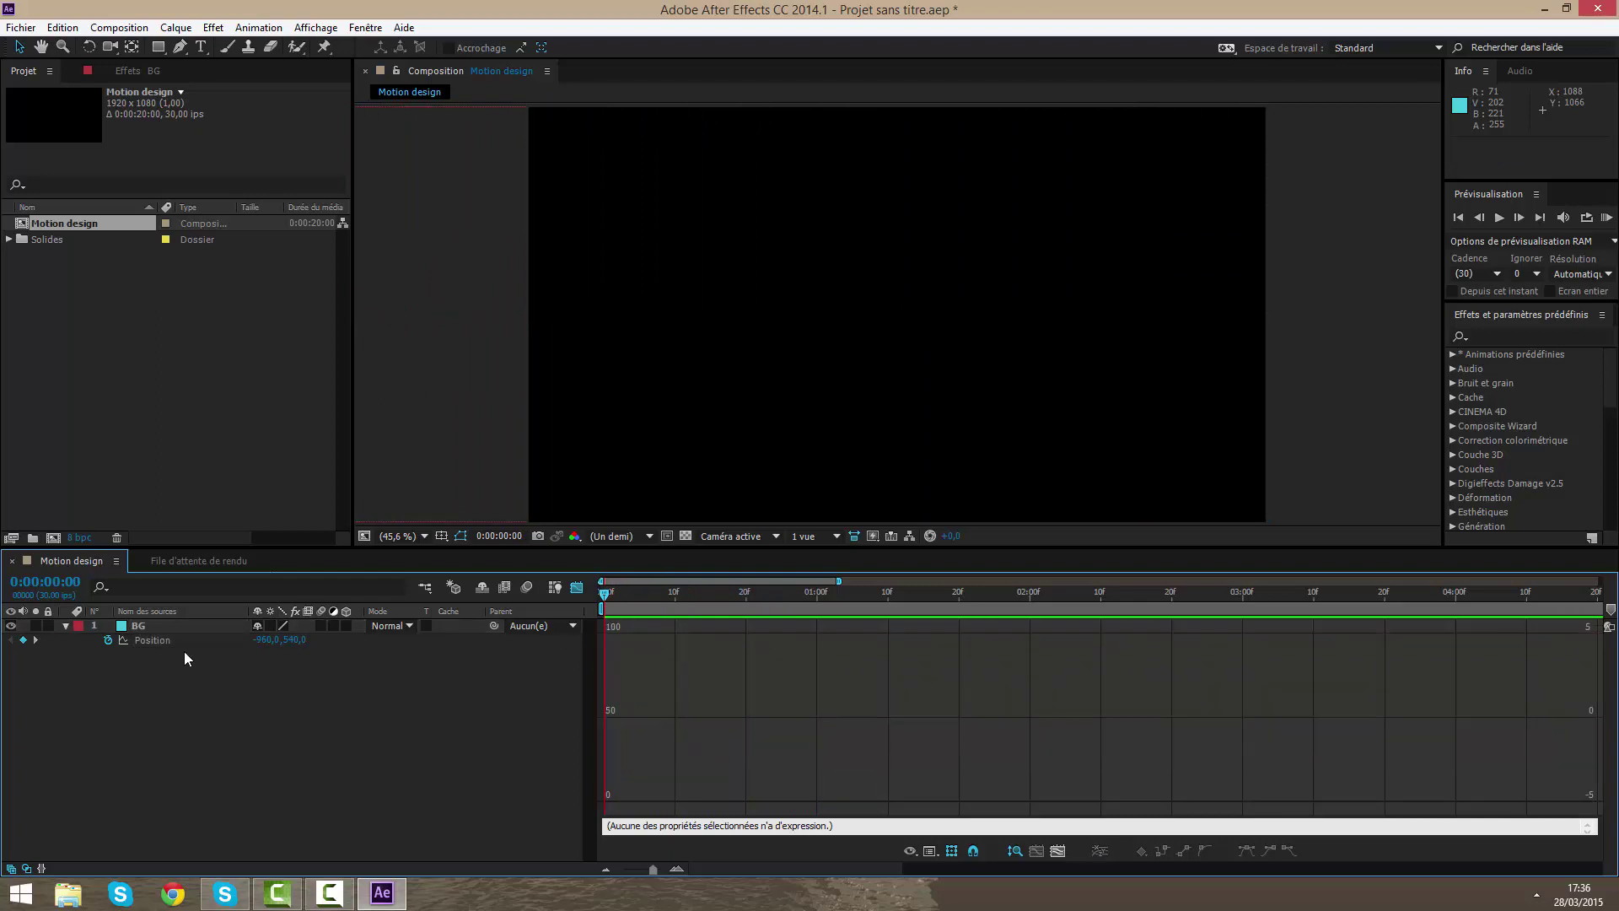
left_click(183, 644)
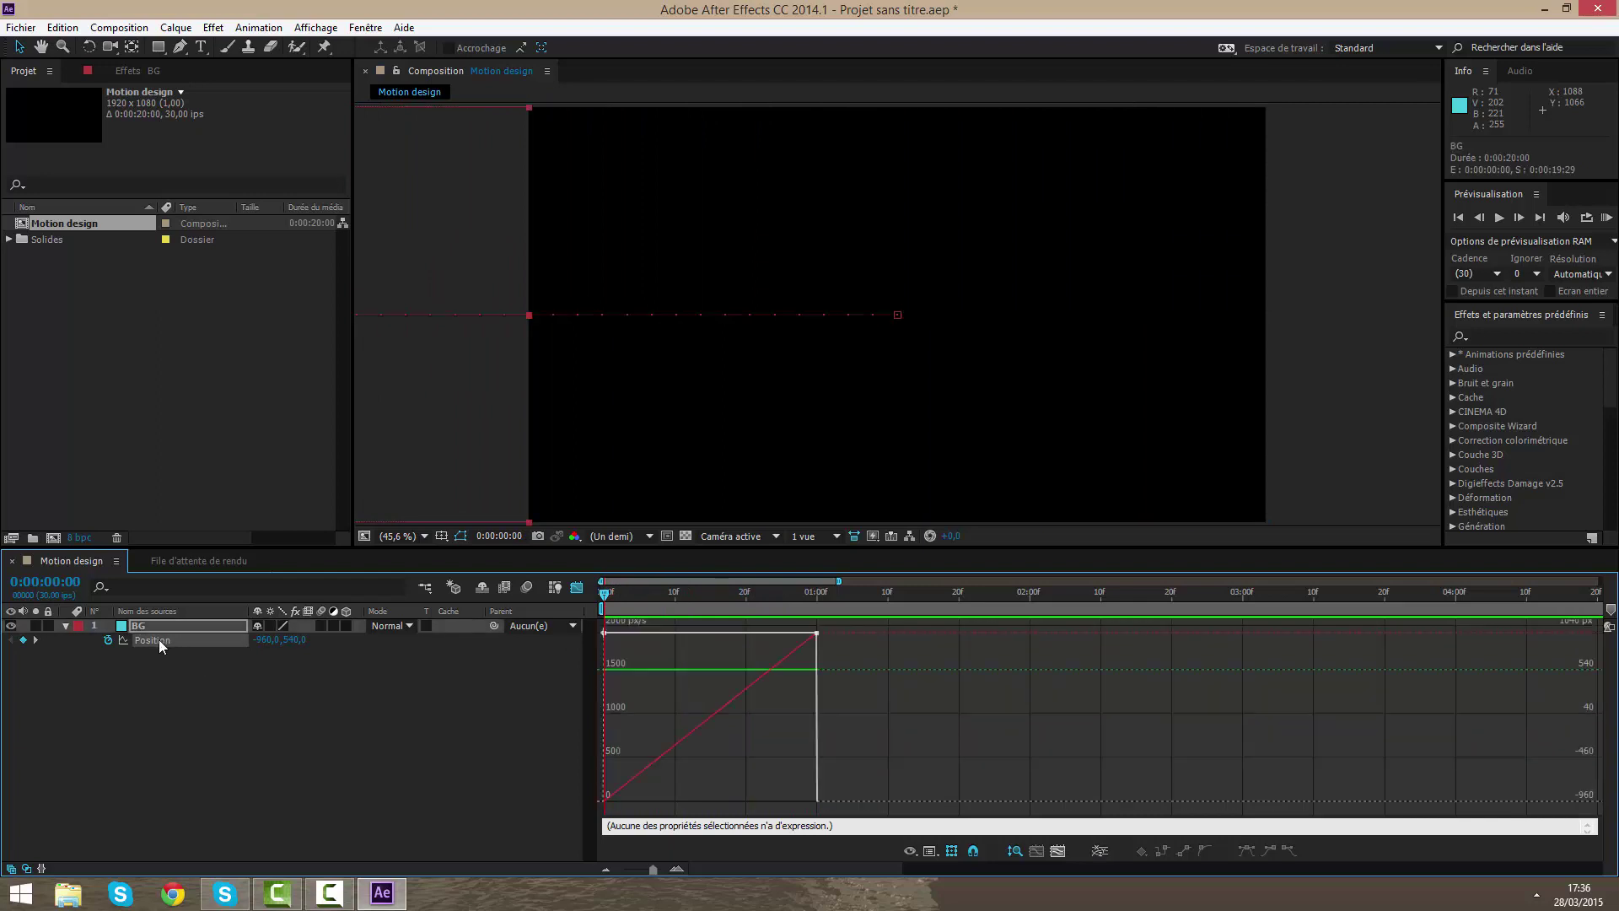
left_click(159, 640)
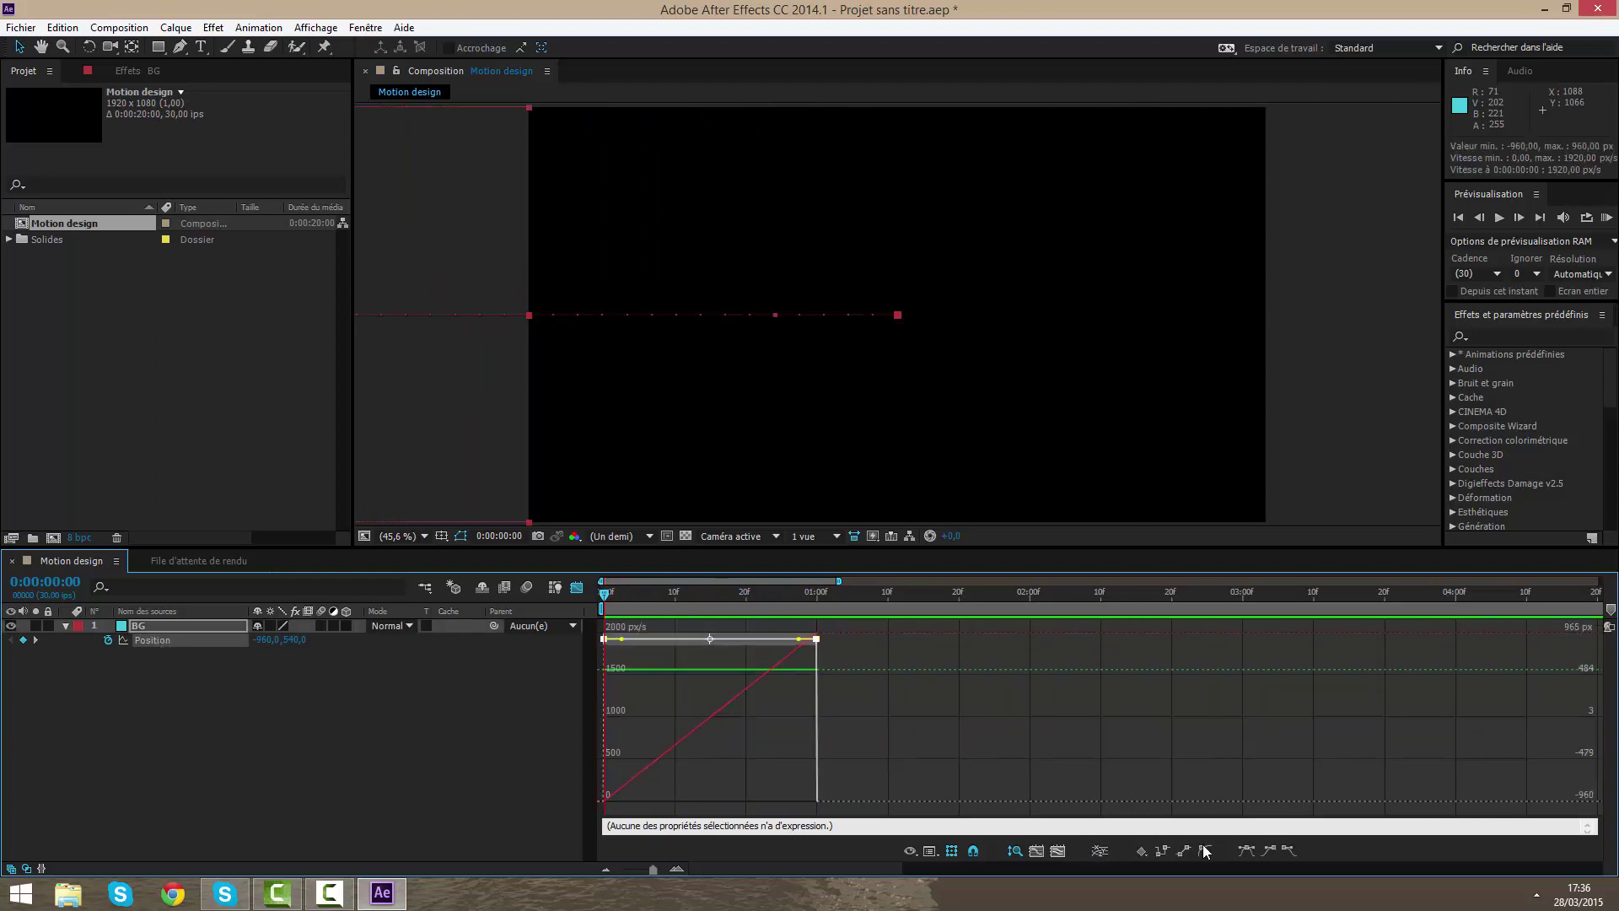
left_click(1248, 853)
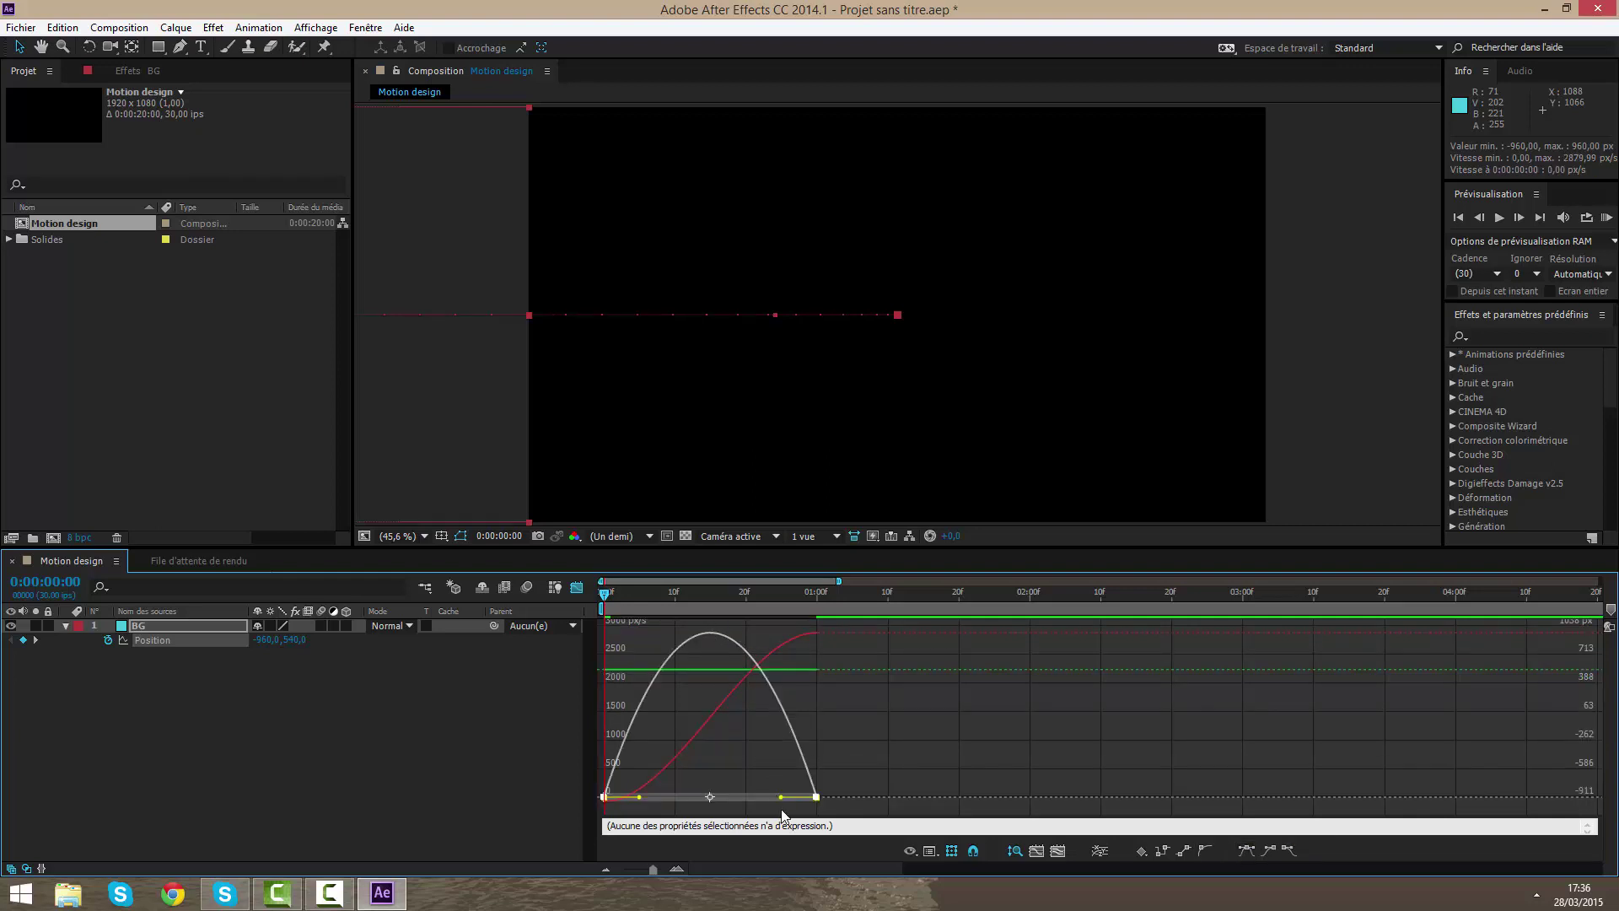
left_click_drag(781, 797, 703, 796)
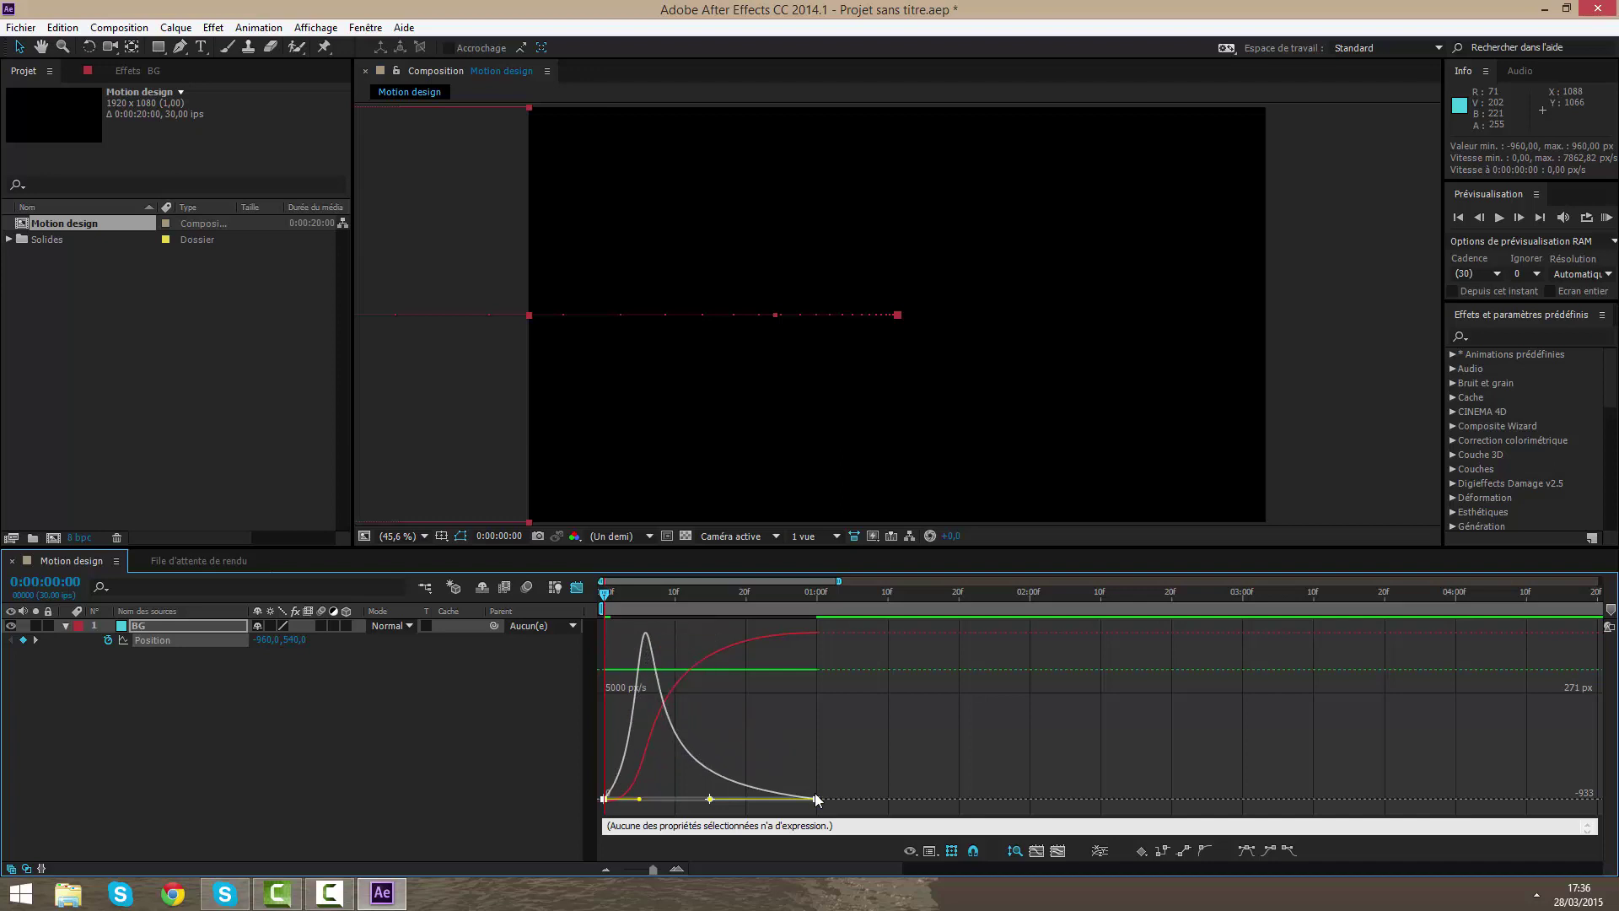
- Preview the slide-in with its fast start and long slowdown
key("space")
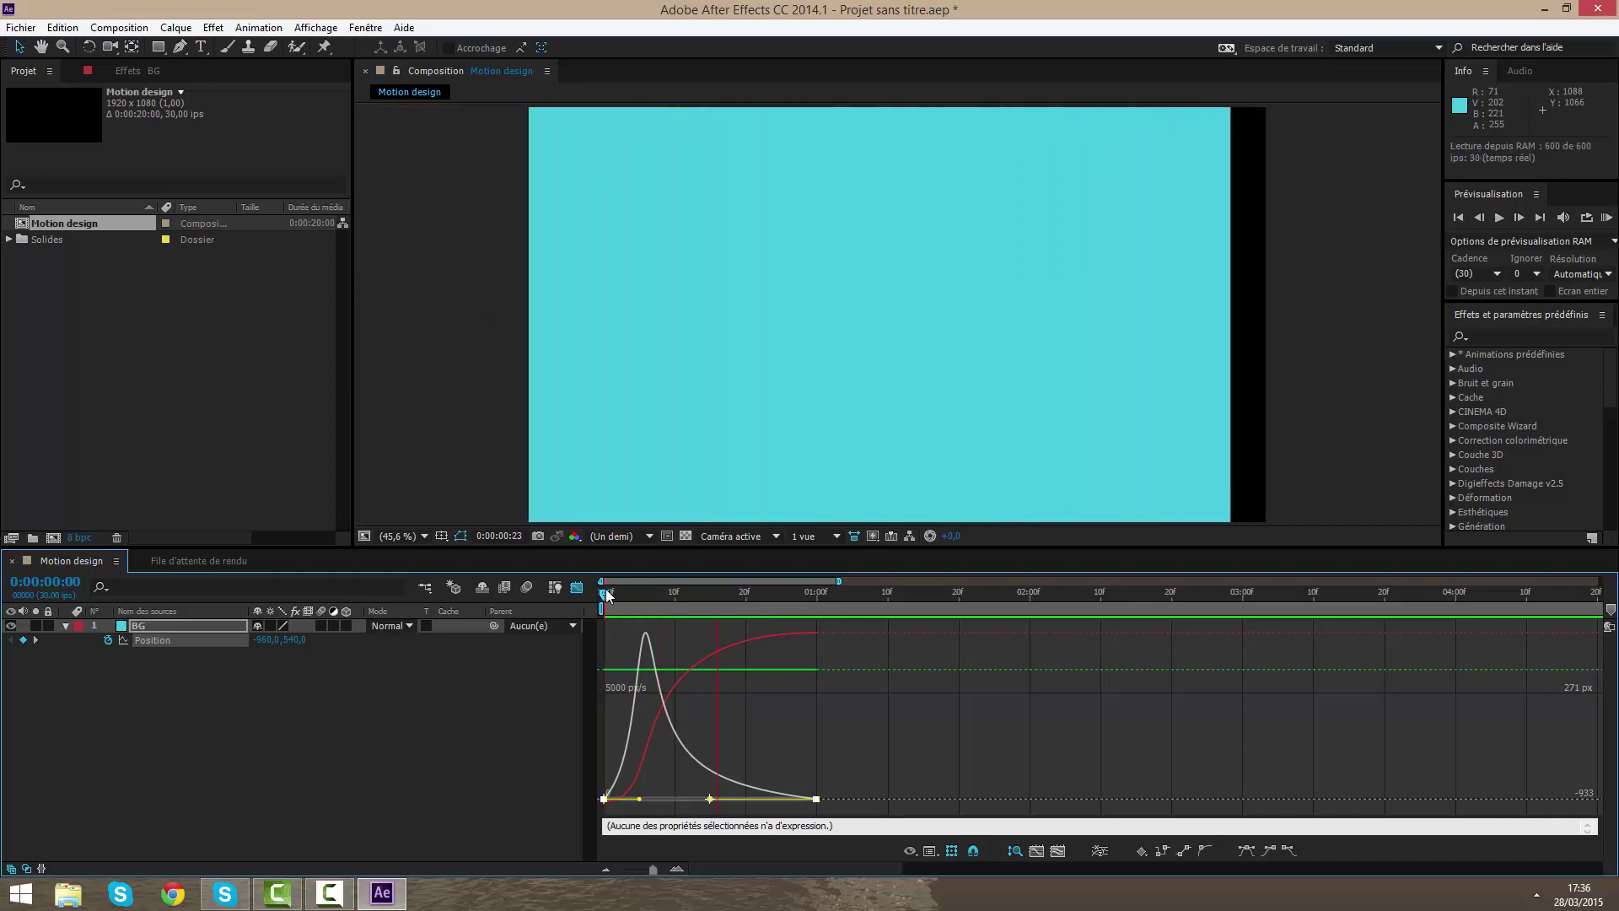
key("space")
left_click(701, 708)
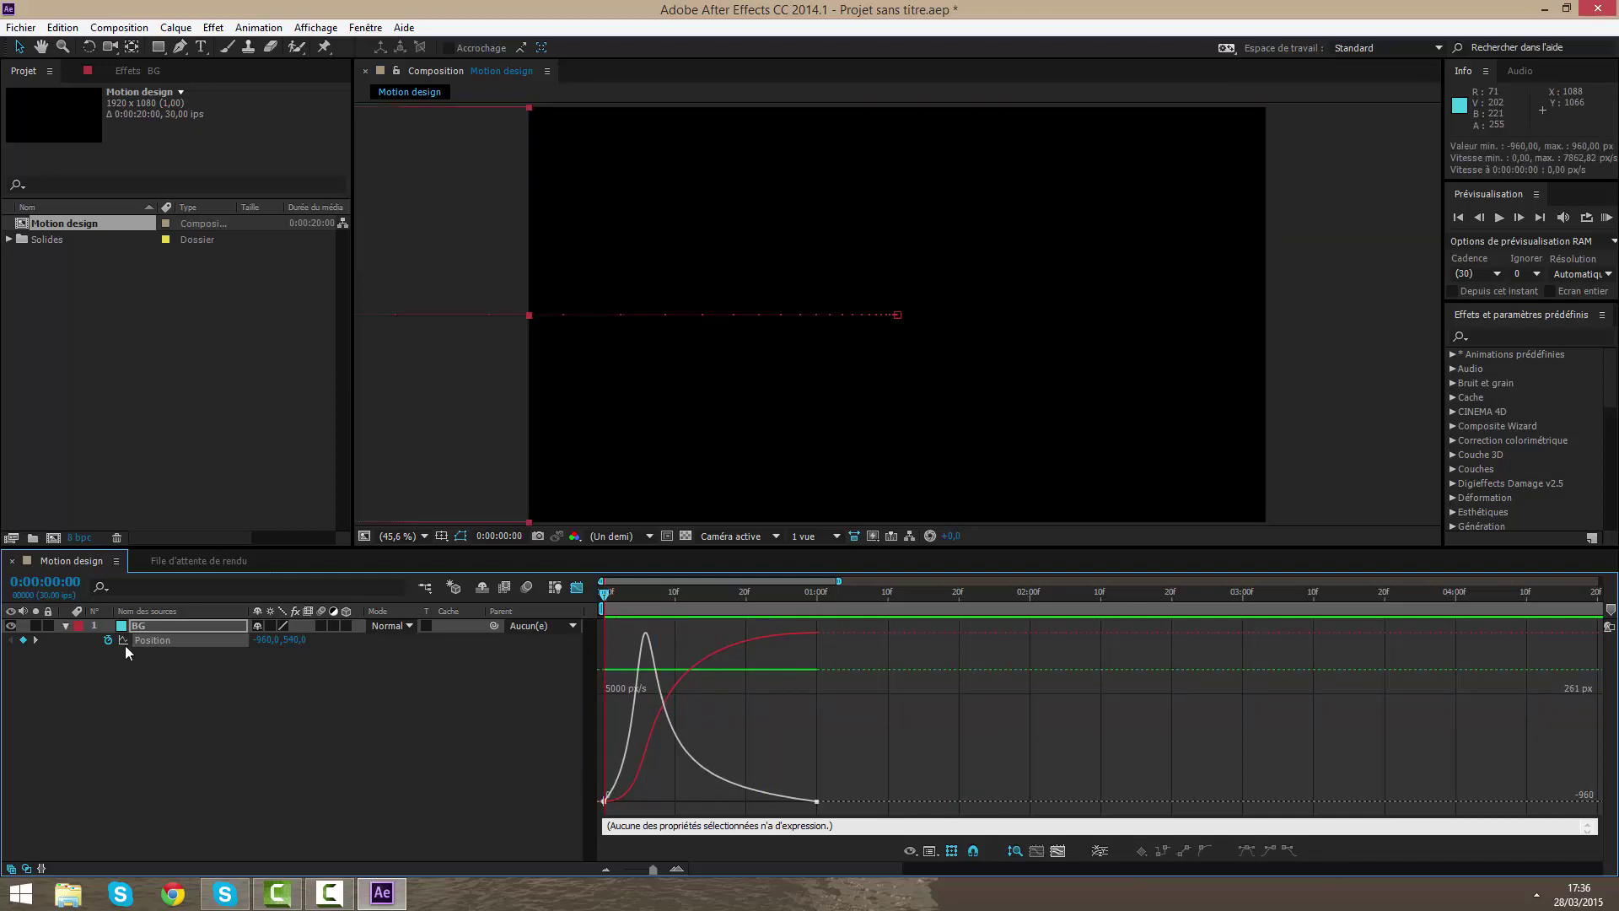
- Reapply Easy Ease to BG's Position keyframes and extend the first keyframe's outgoing handle to about mid-curve
left_click(159, 642)
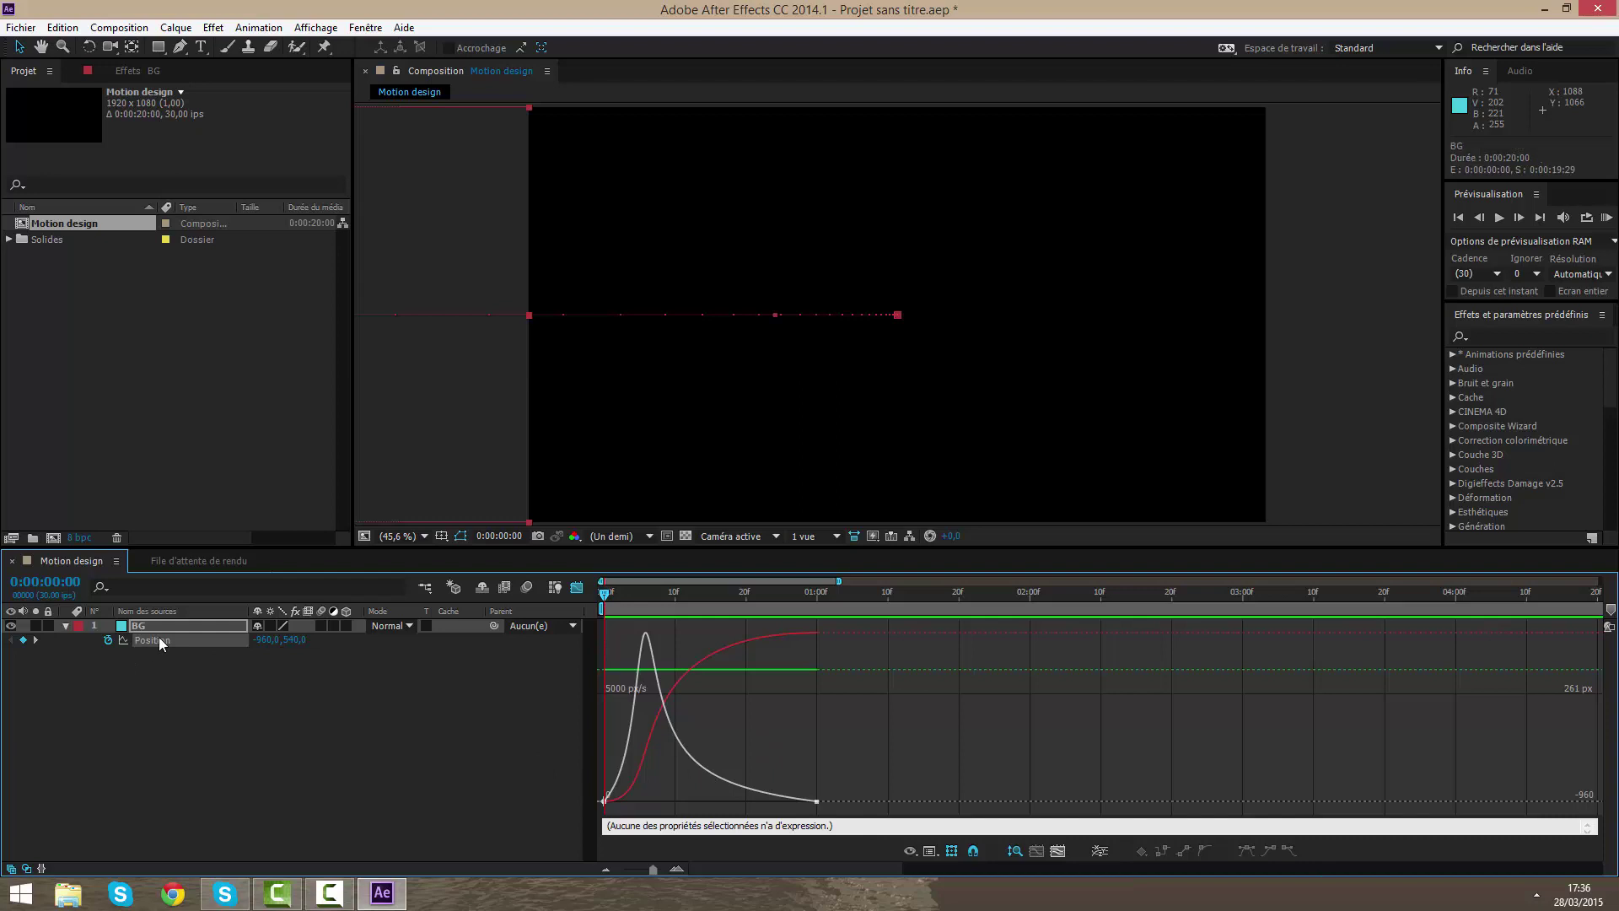
left_click(1246, 850)
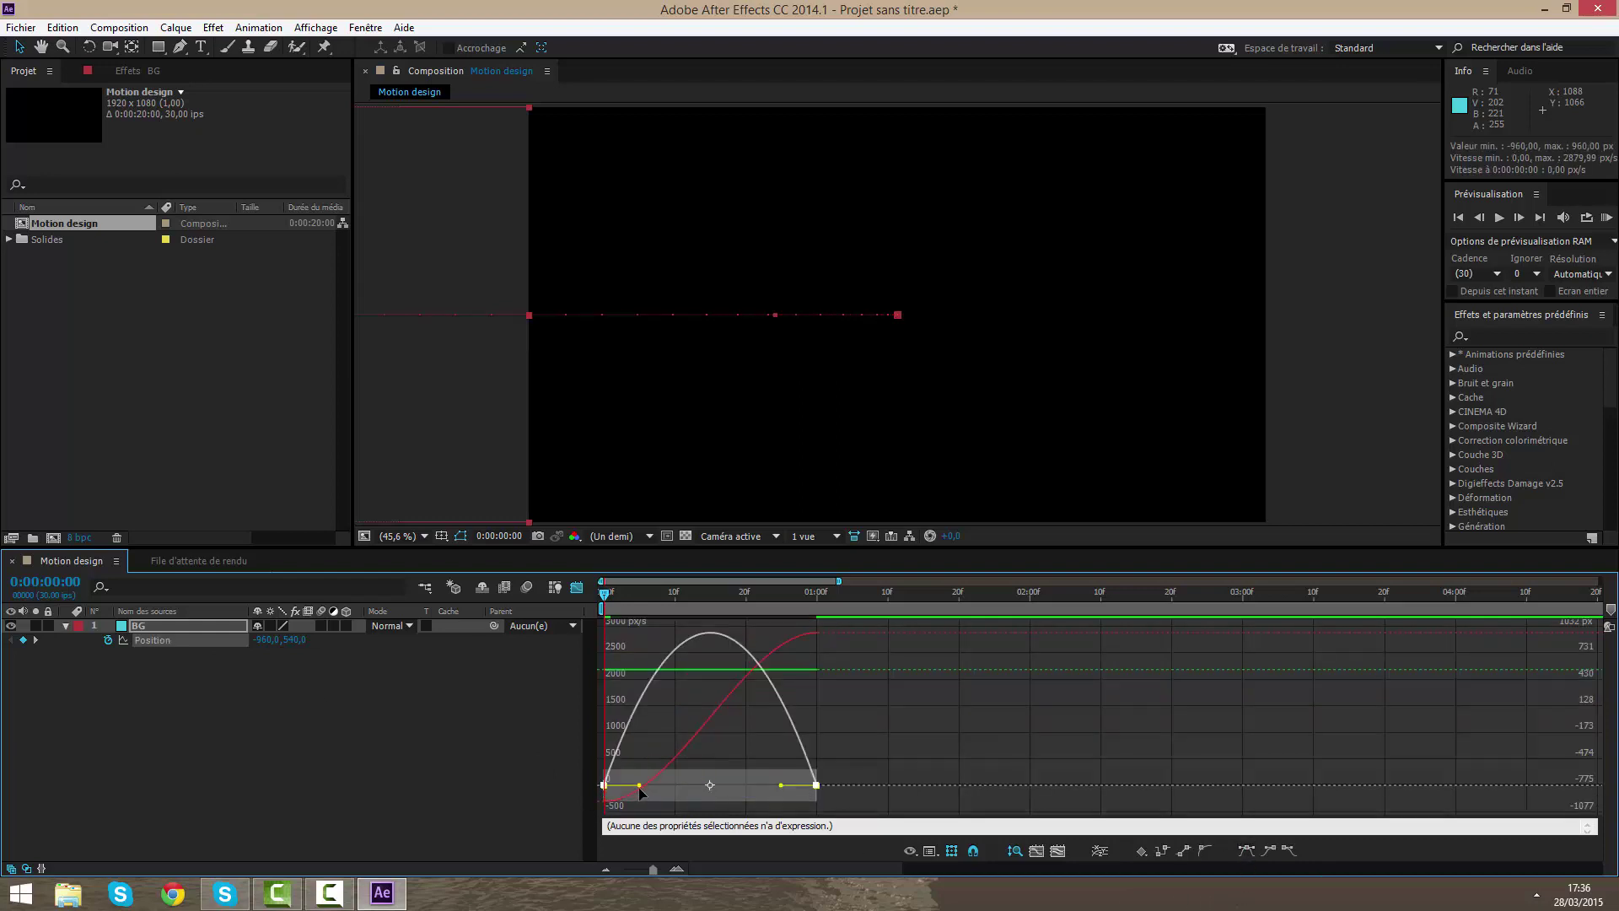
left_click_drag(637, 781, 710, 797)
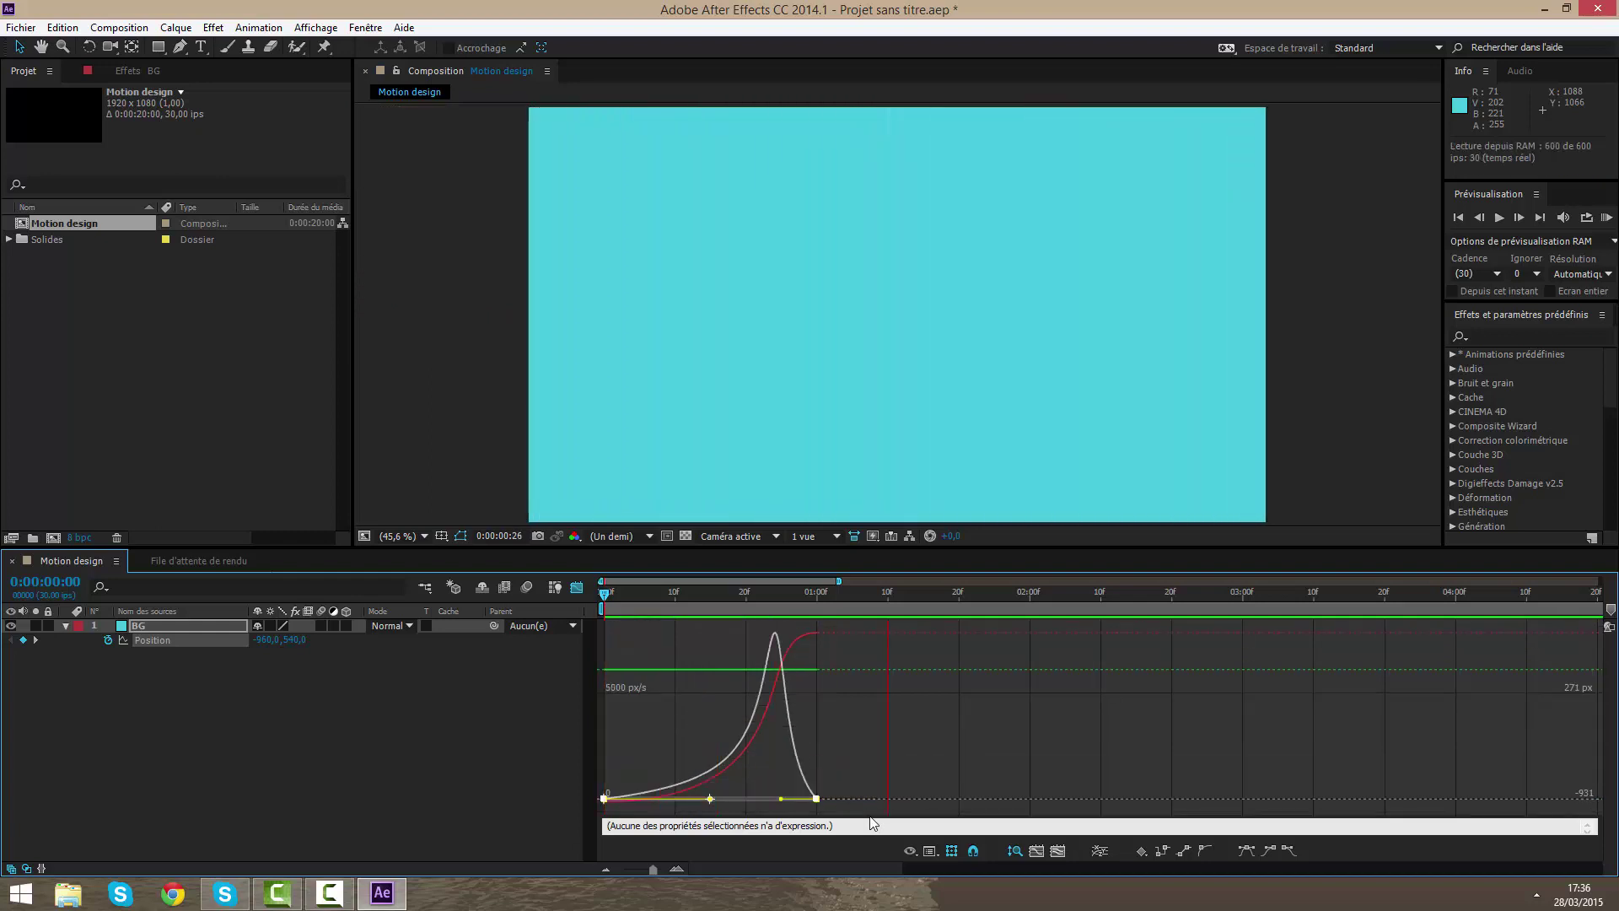
- Preview the slide-in with its slow start and late acceleration
key("space")
key("space")
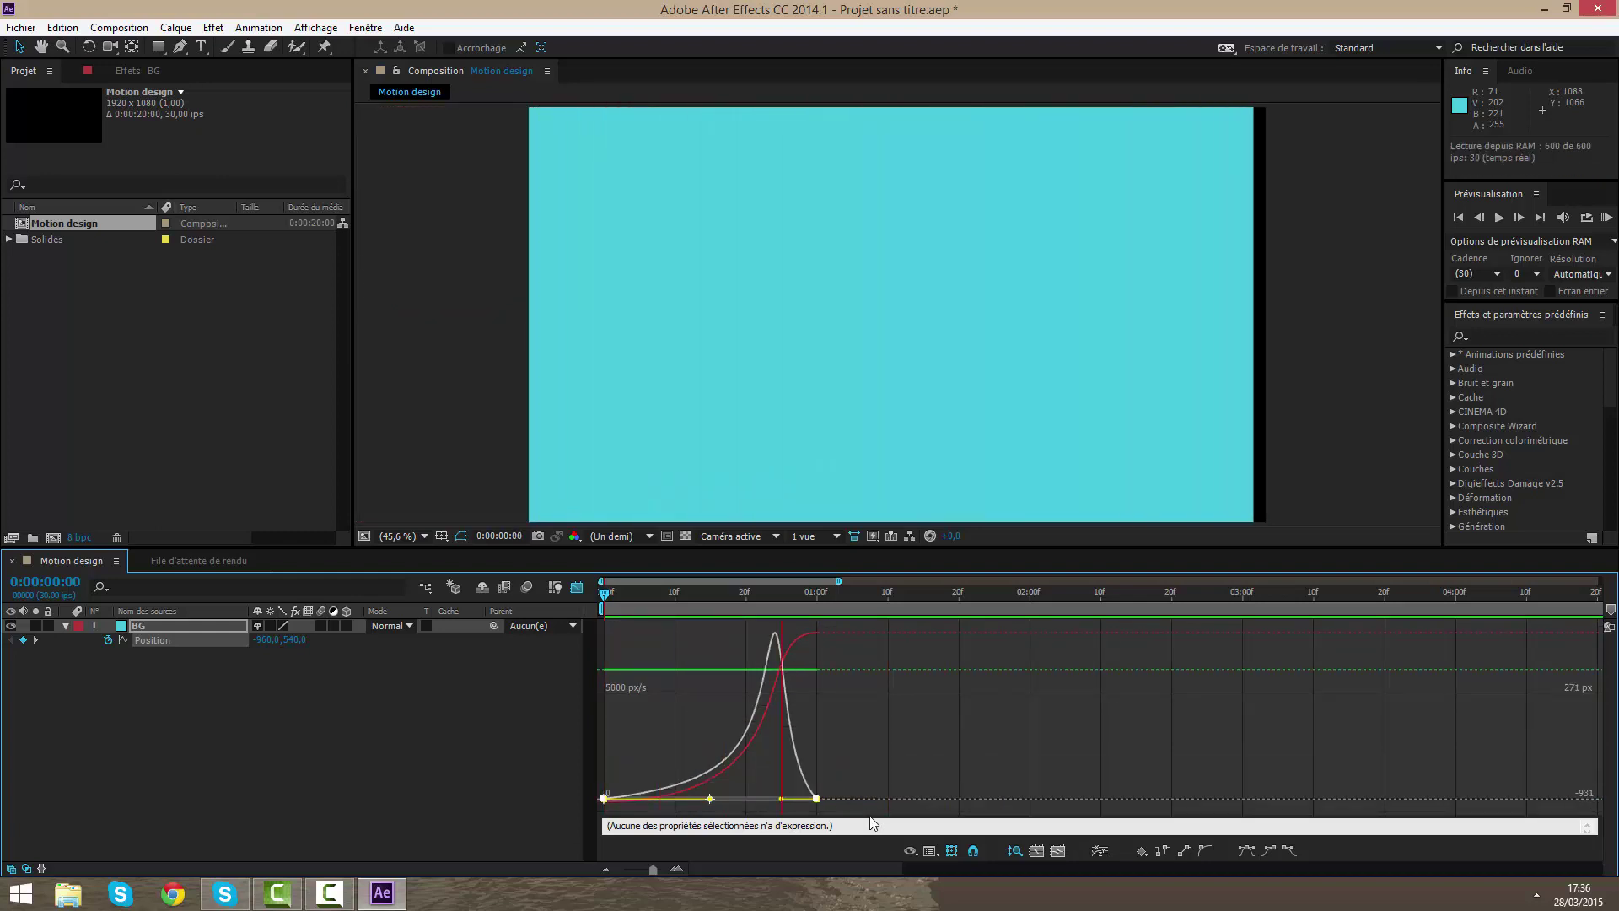
left_click(747, 784)
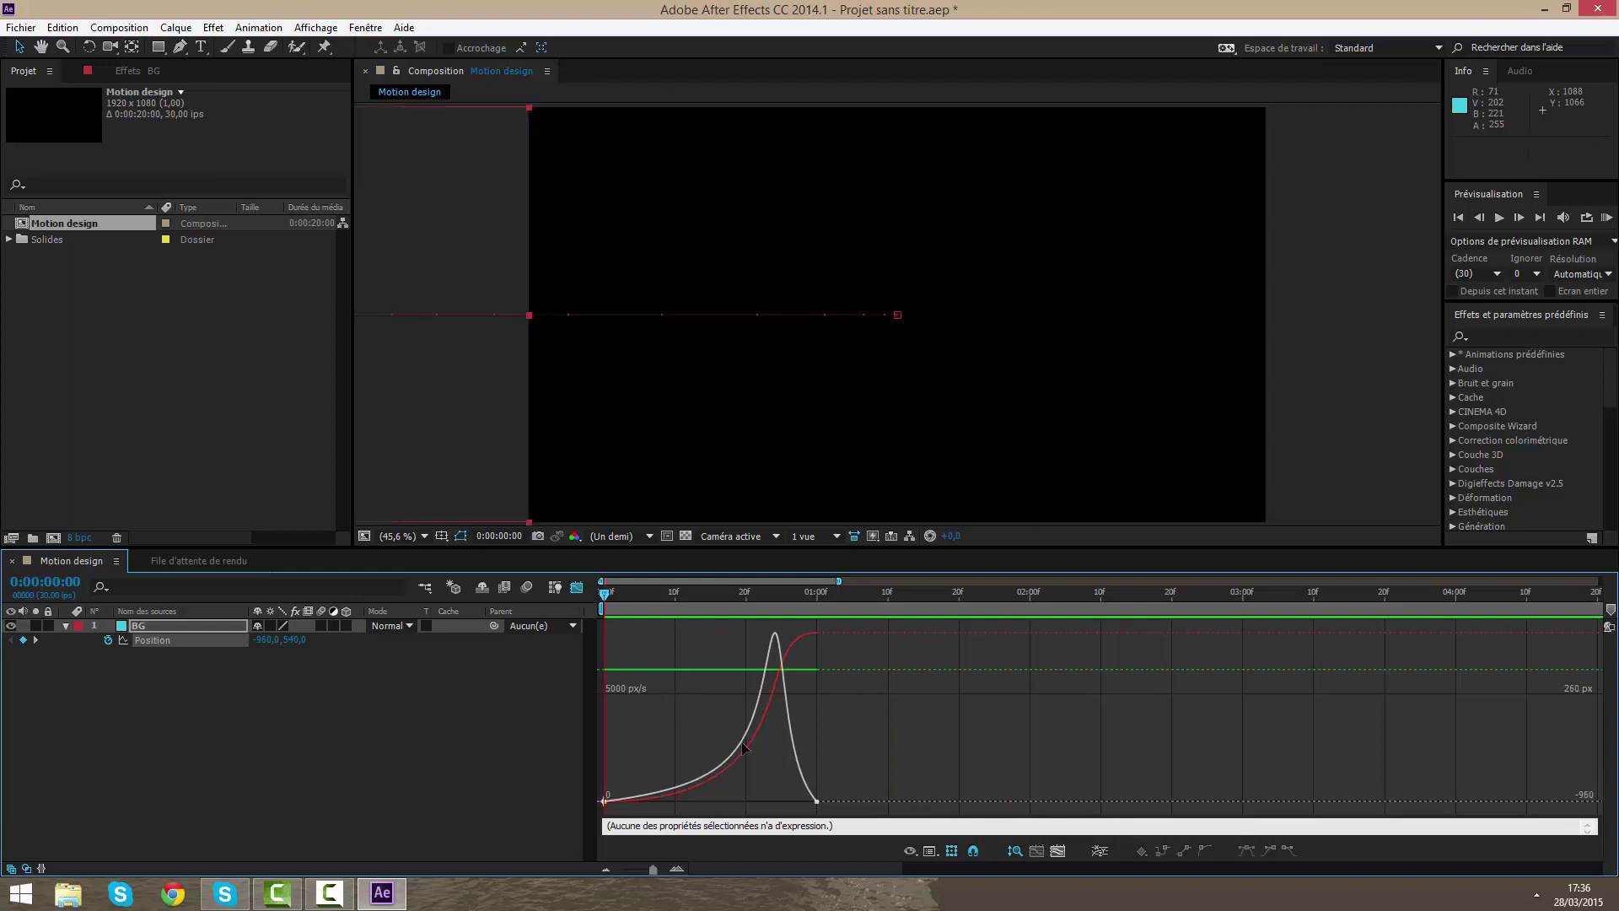
left_click(215, 661)
double_click(210, 629)
left_click(192, 690)
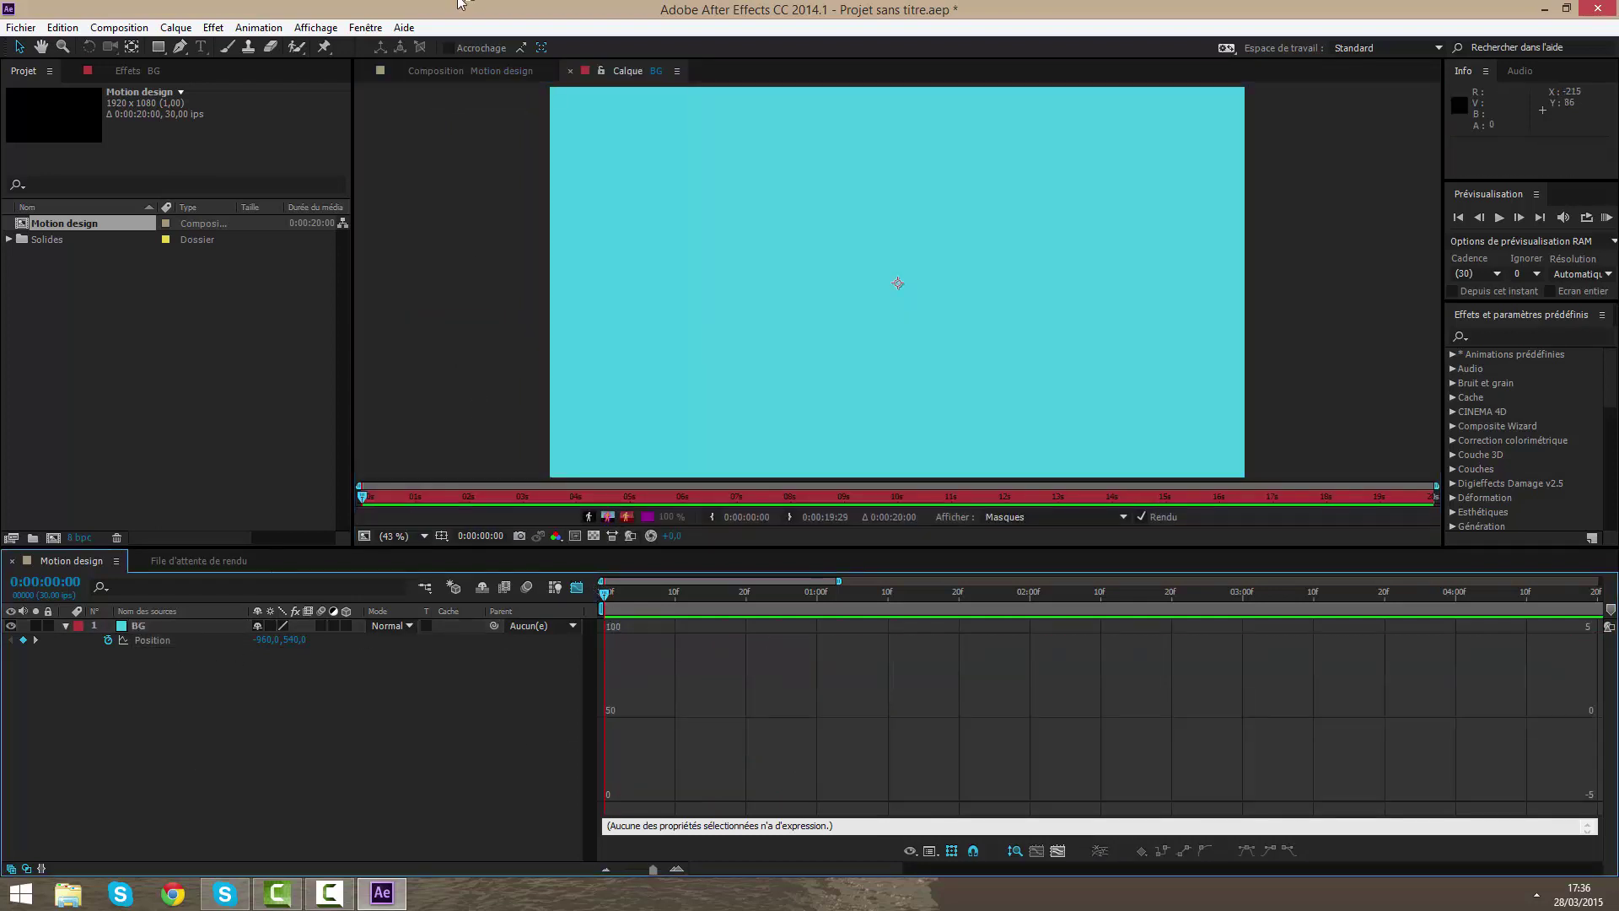
left_click(456, 72)
left_click(391, 697)
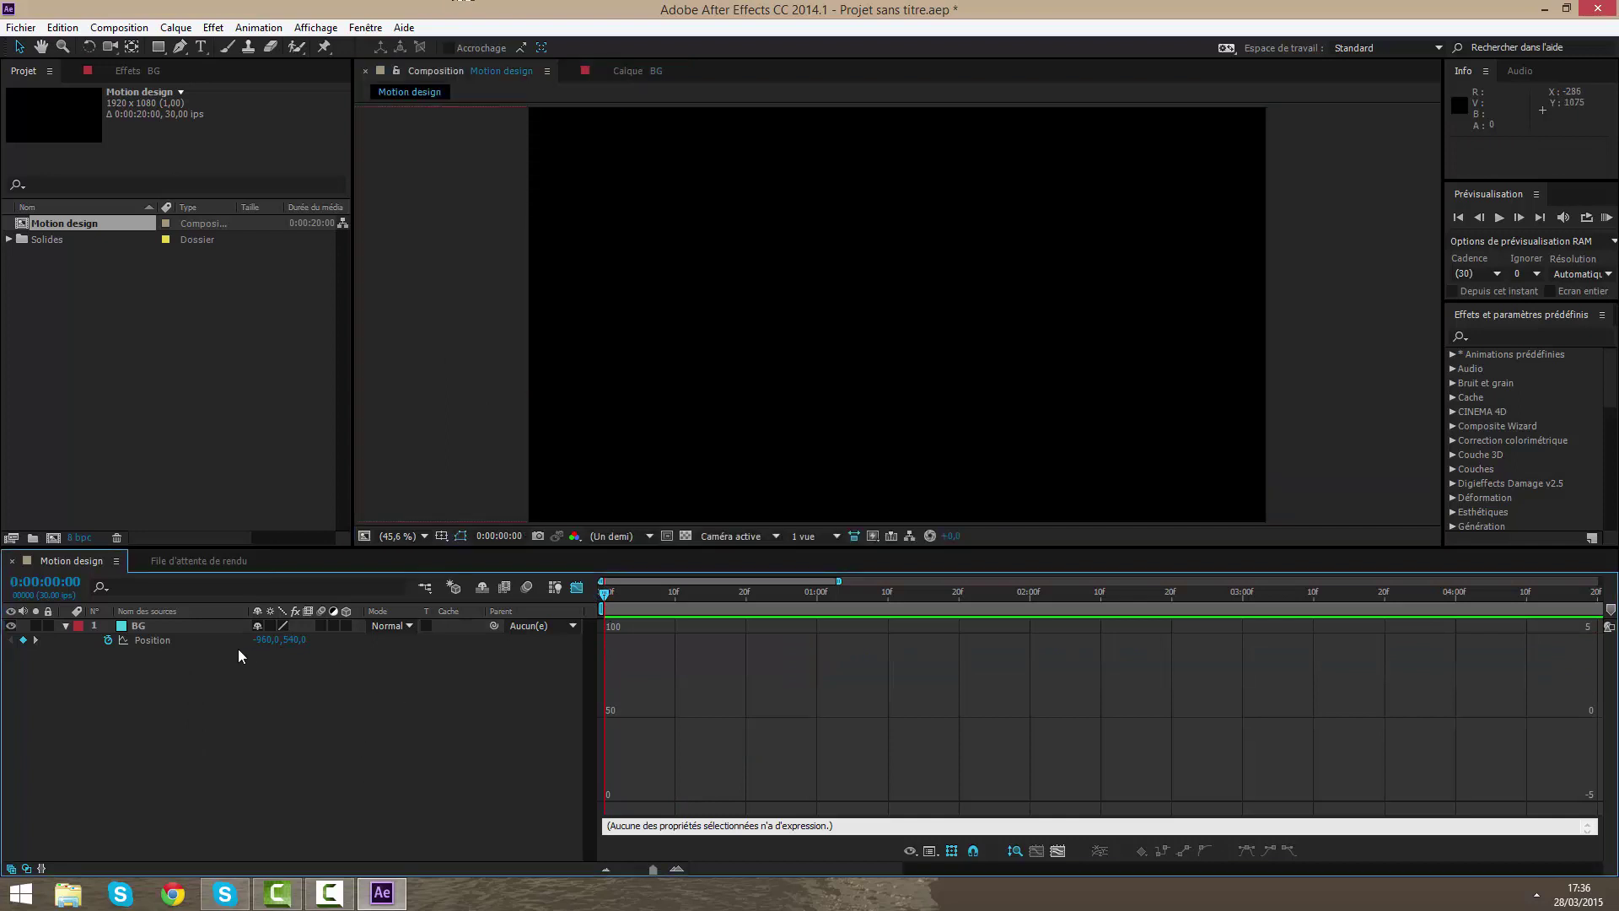
- Reset BG's Position keyframes with Easy Ease and lengthen the first keyframe's outgoing handle for a slower start
left_click(178, 644)
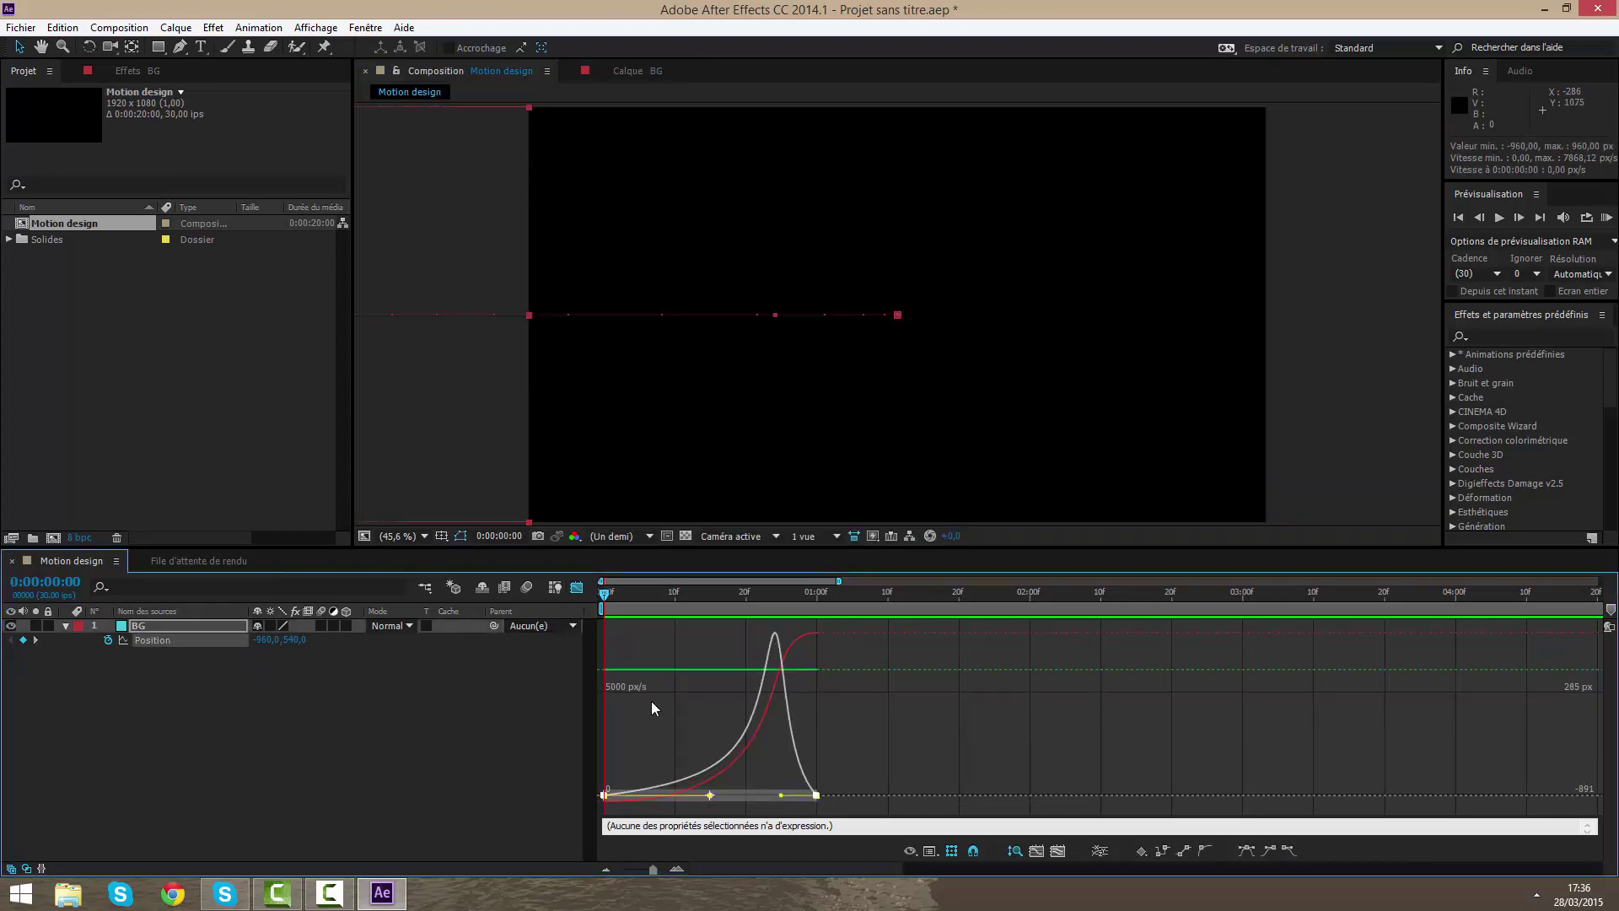
left_click(1246, 850)
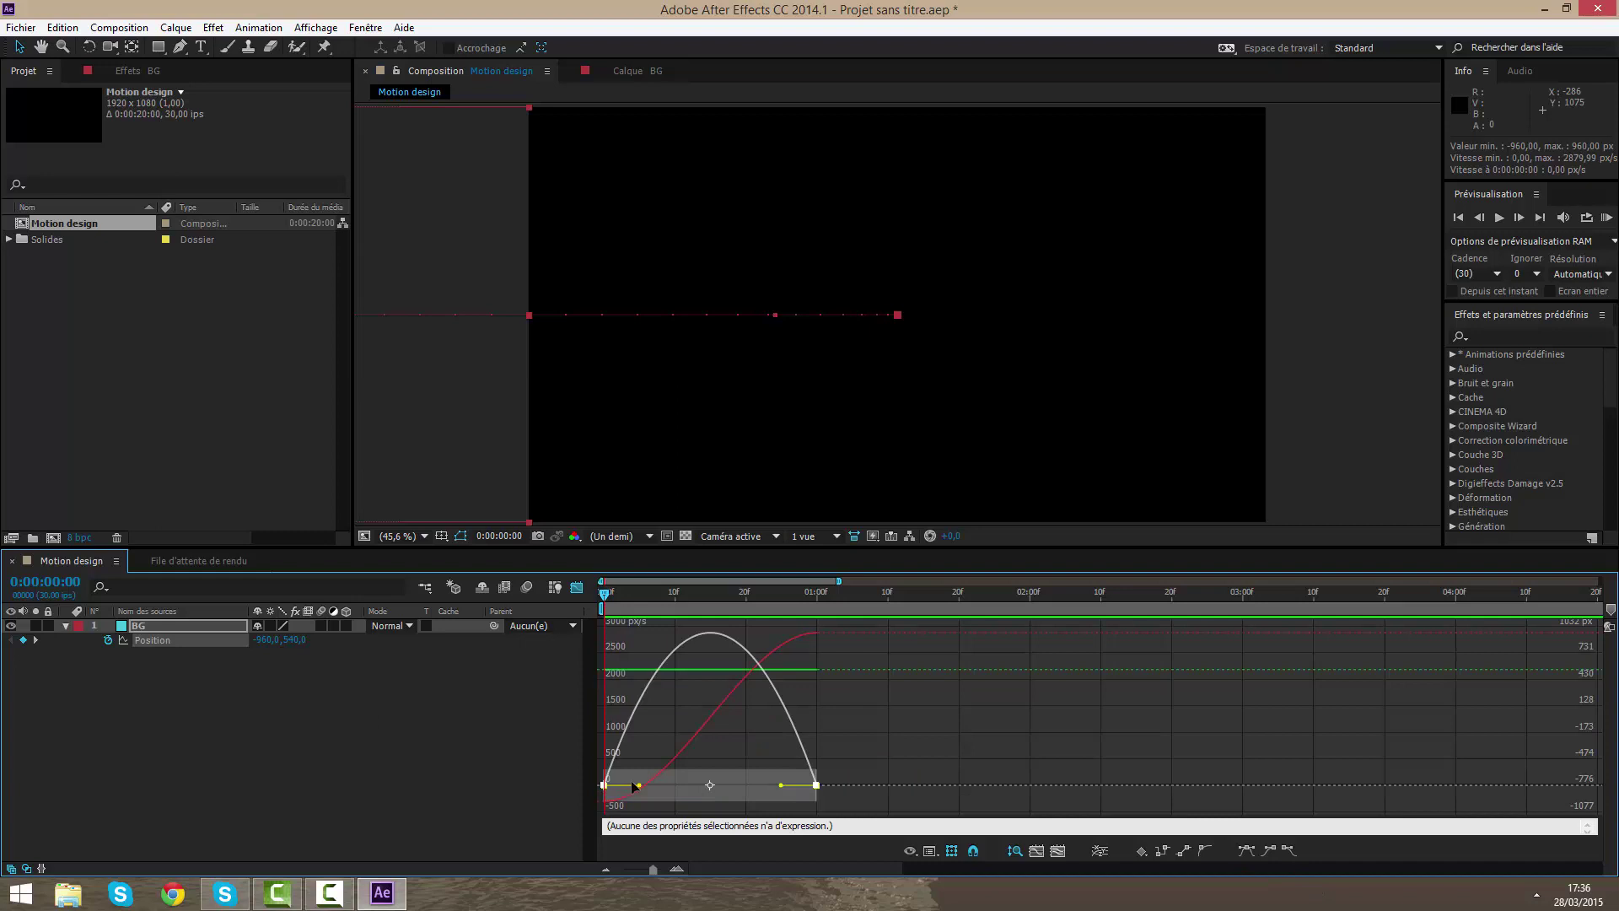
left_click_drag(639, 788, 692, 806)
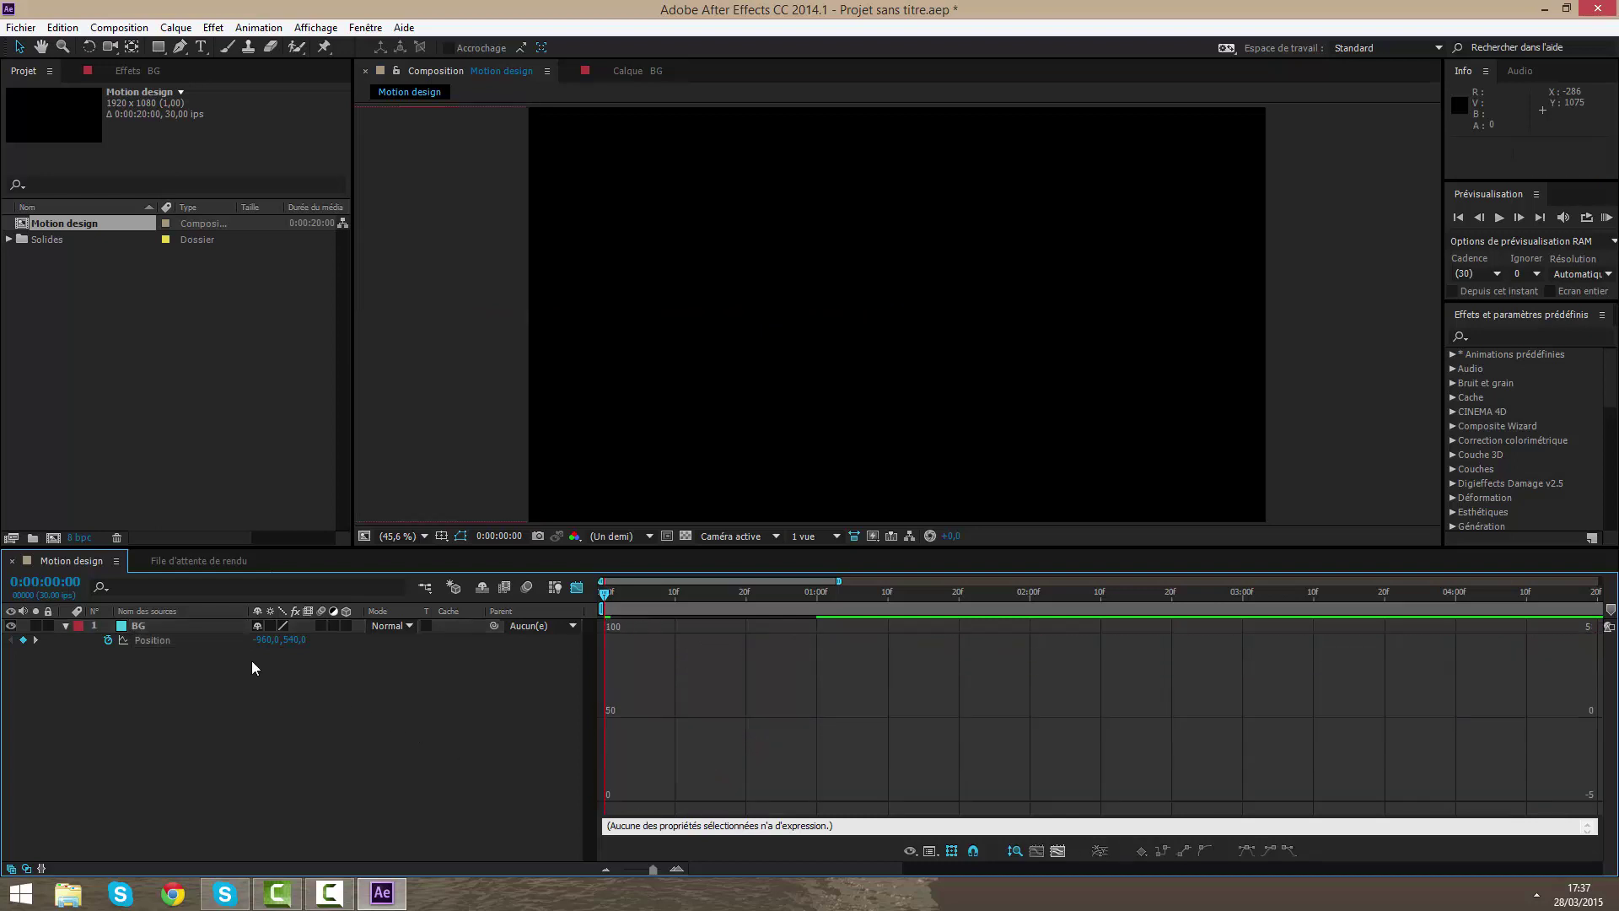
- Enable motion blur for the BG layer and the composition, and play a RAM preview of the blurred slide-in
left_click(319, 625)
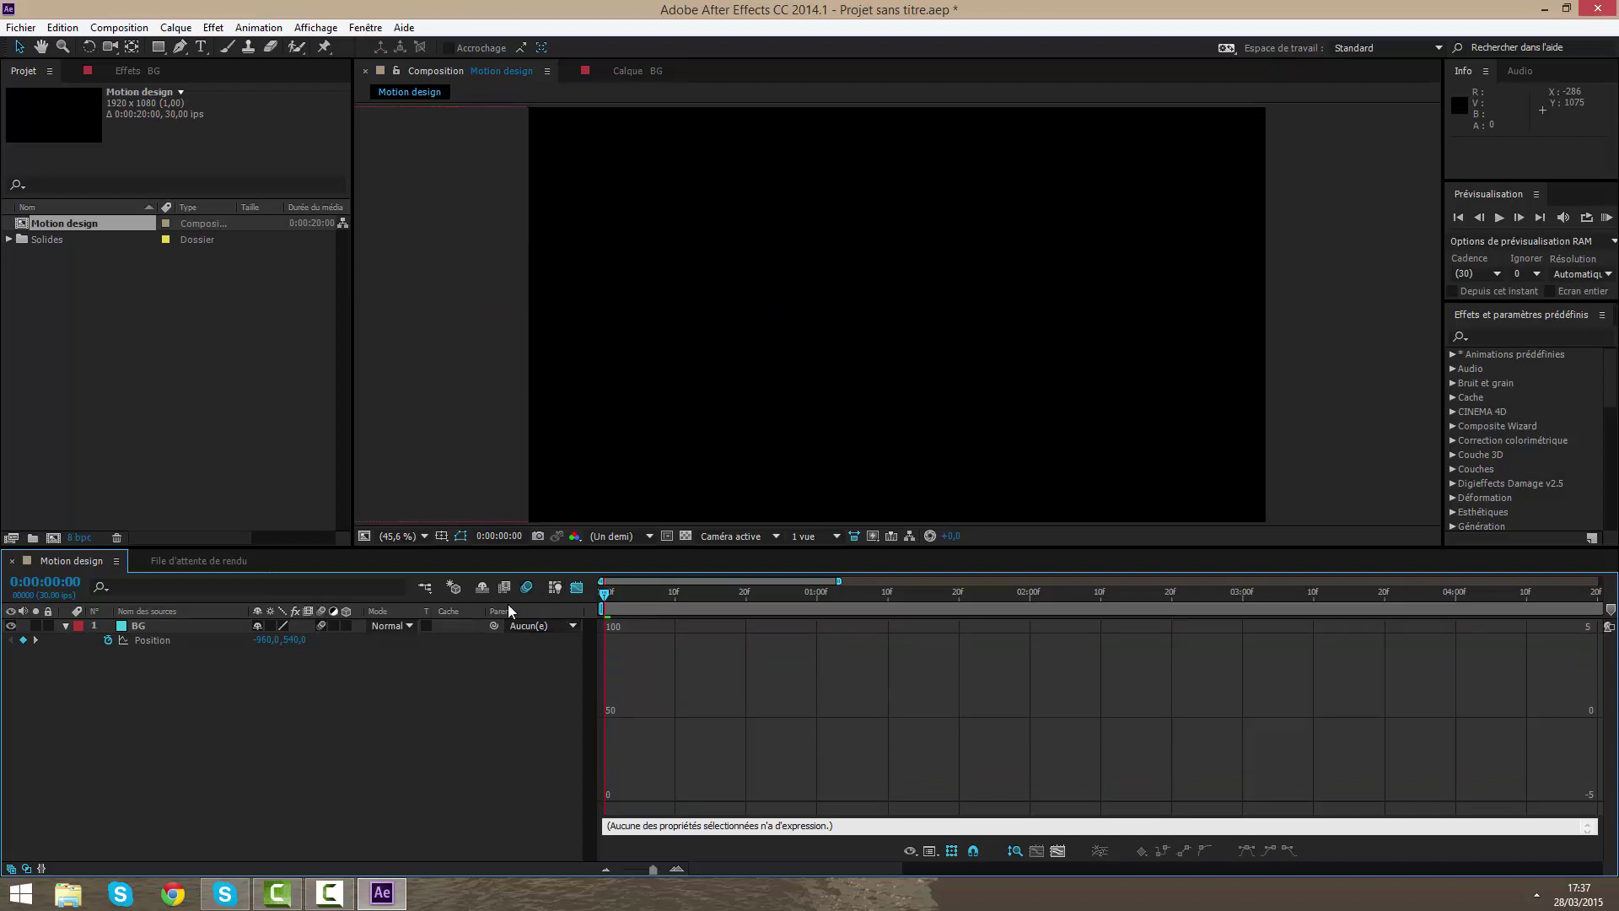
key("KP_0")
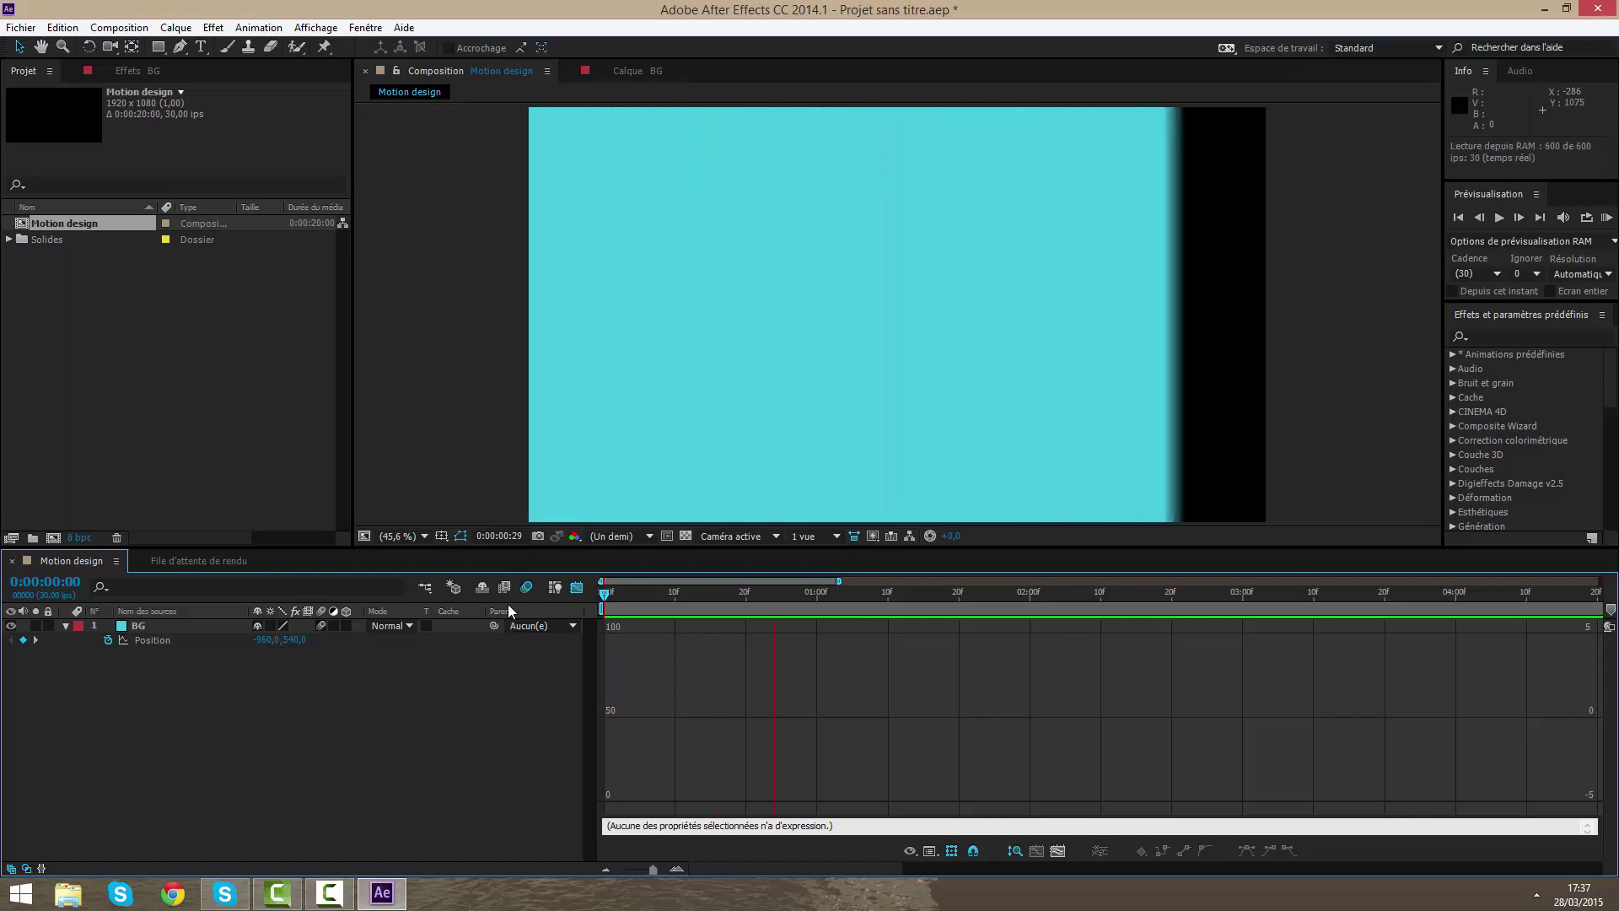
left_click(474, 707)
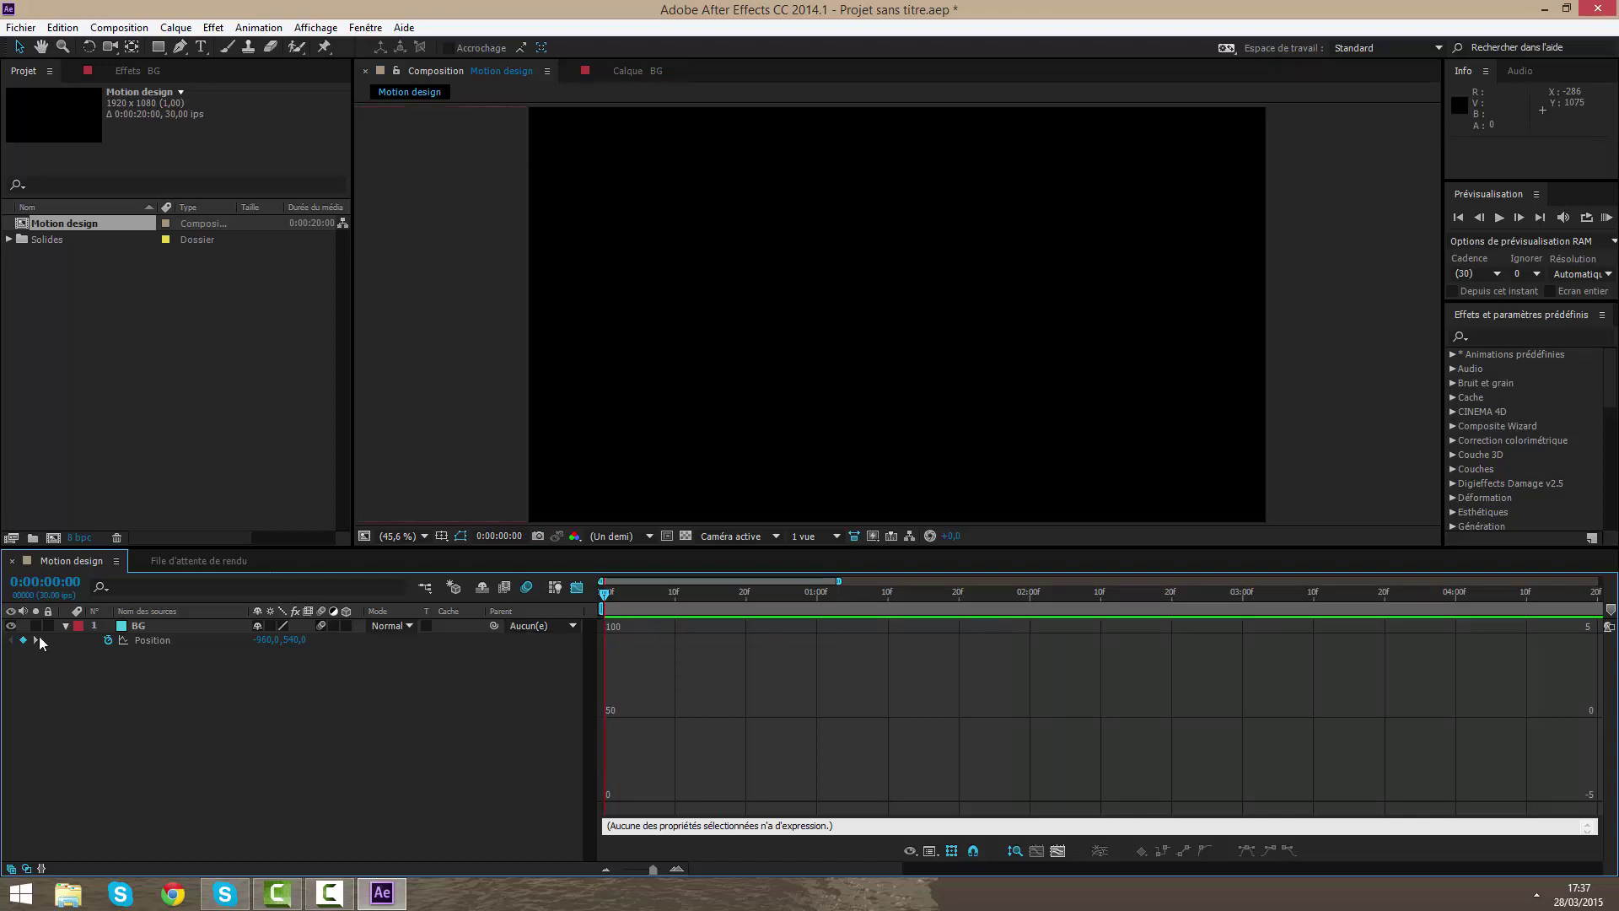
- Collapse the BG layer, leave the Graph Editor and move the current time to 0:00:00:19
left_click(66, 626)
left_click(577, 587)
left_click_drag(615, 597, 738, 614)
- Create a new 1920 x 1080 px solid and change its colour to yellow
right_click(714, 700)
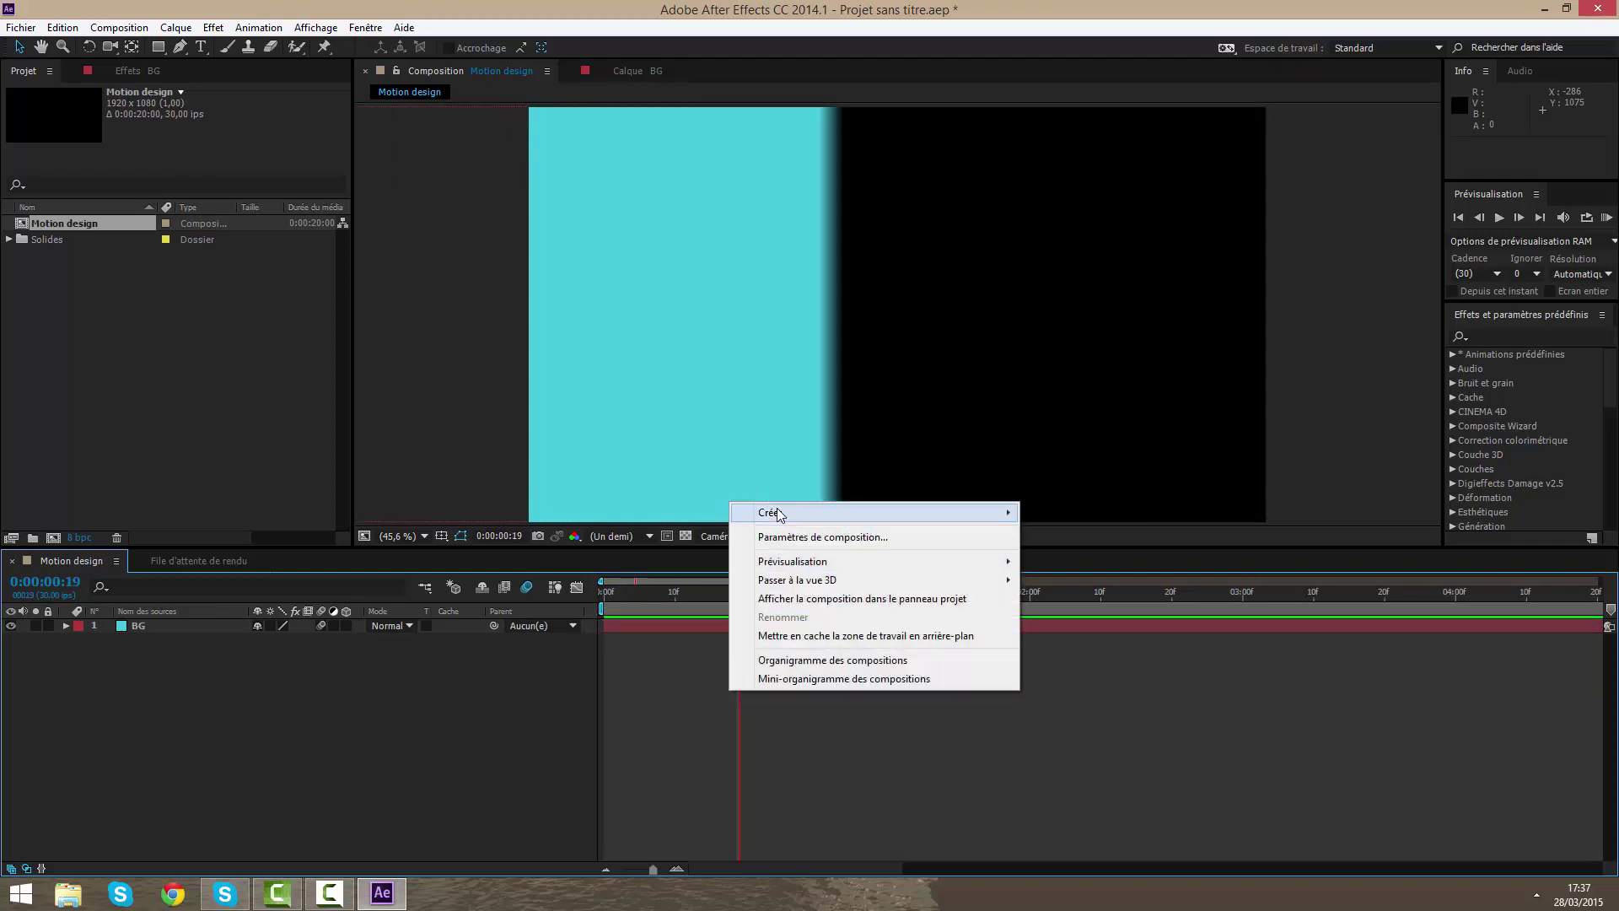
mouse_move(753, 511)
left_click(1101, 555)
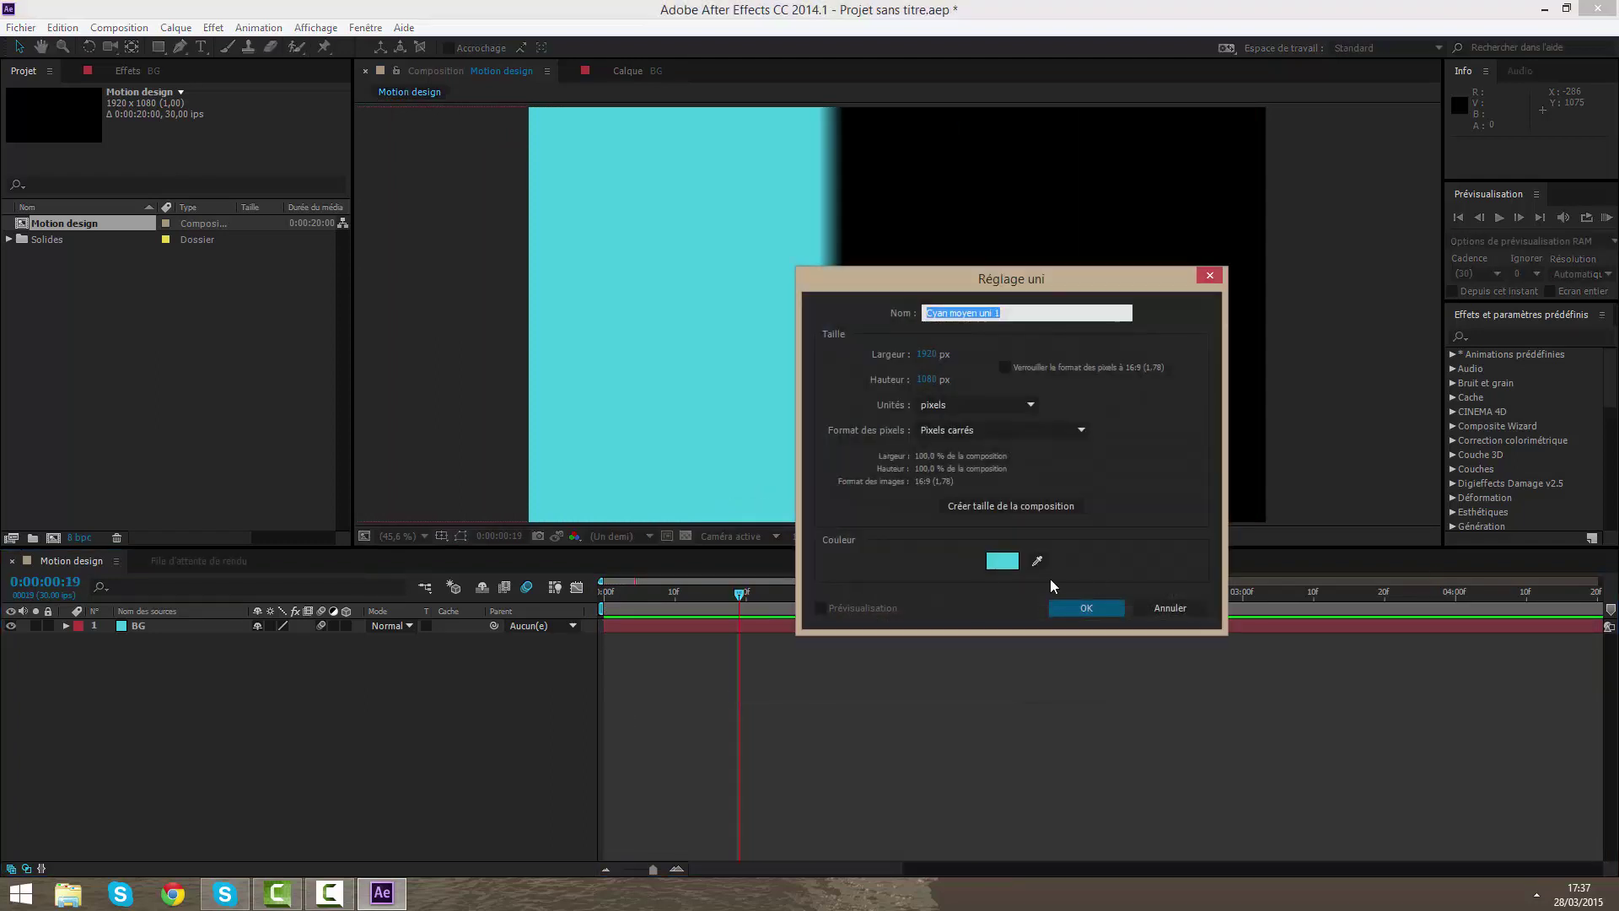
left_click(1002, 559)
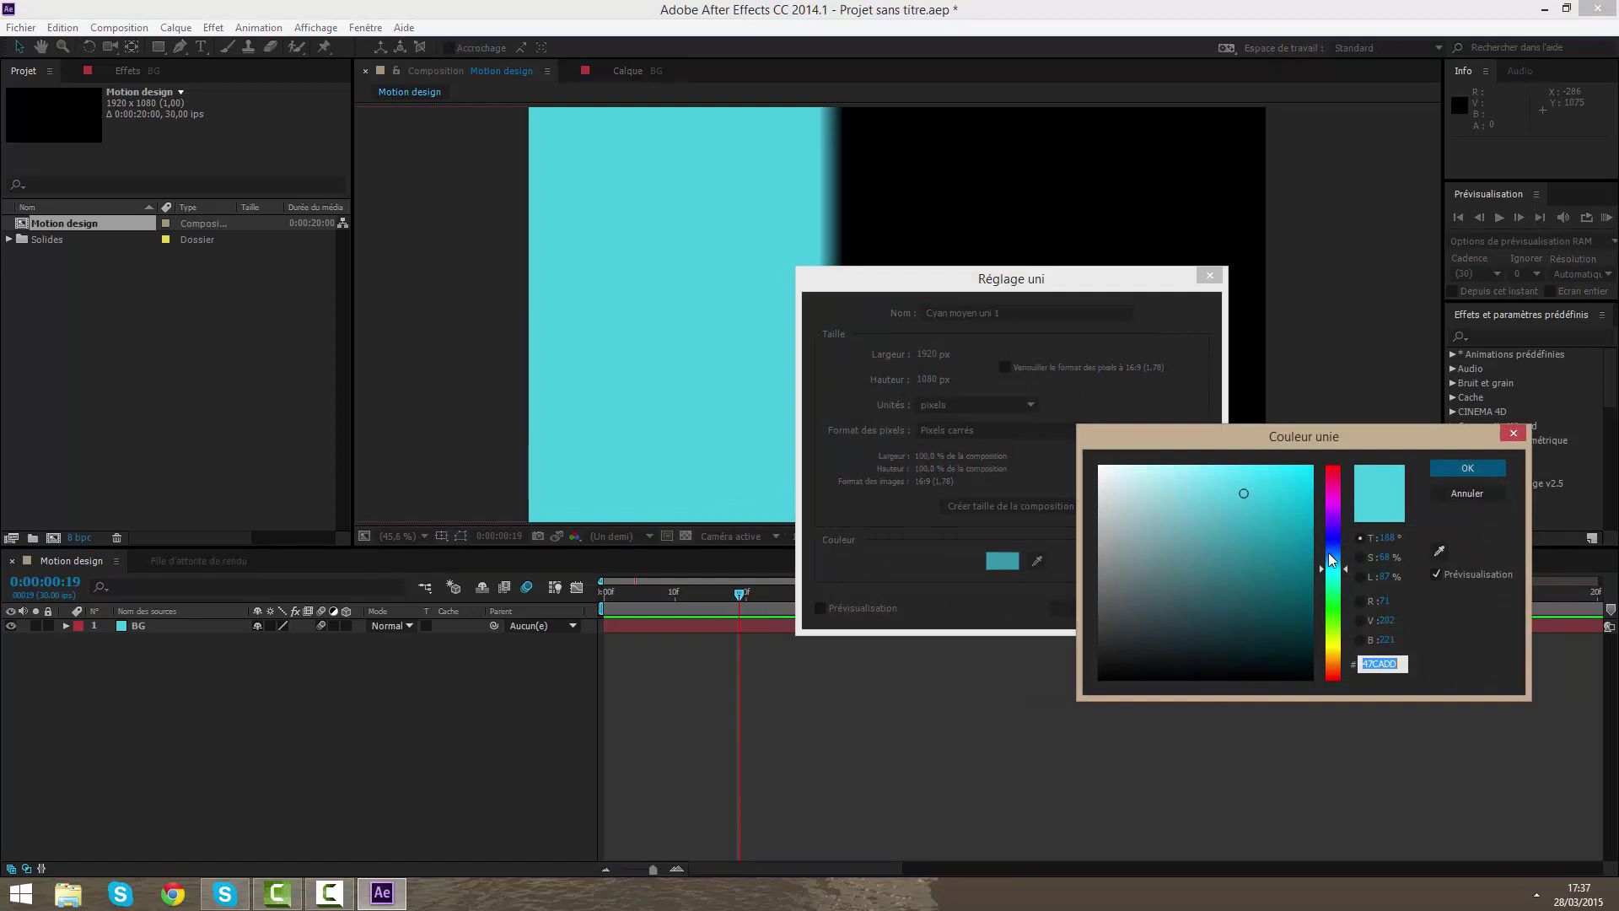
left_click_drag(1327, 553, 1332, 649)
left_click(1437, 469)
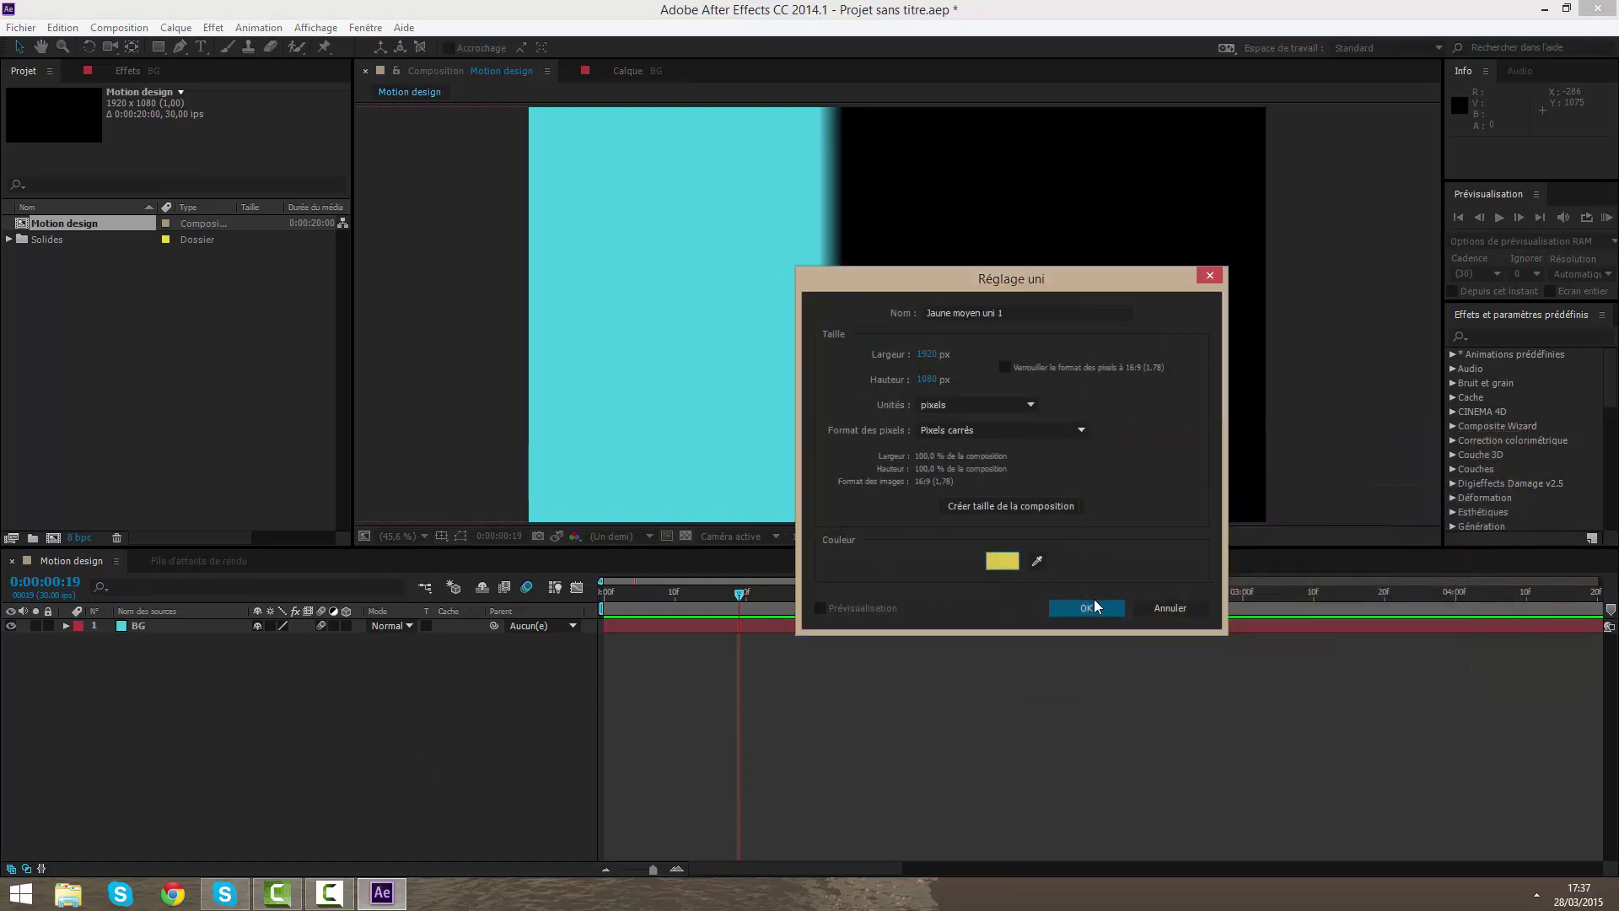
left_click(1064, 607)
- Copy BG's two Position keyframes and paste them onto the yellow solid at 0 seconds
left_click(184, 639)
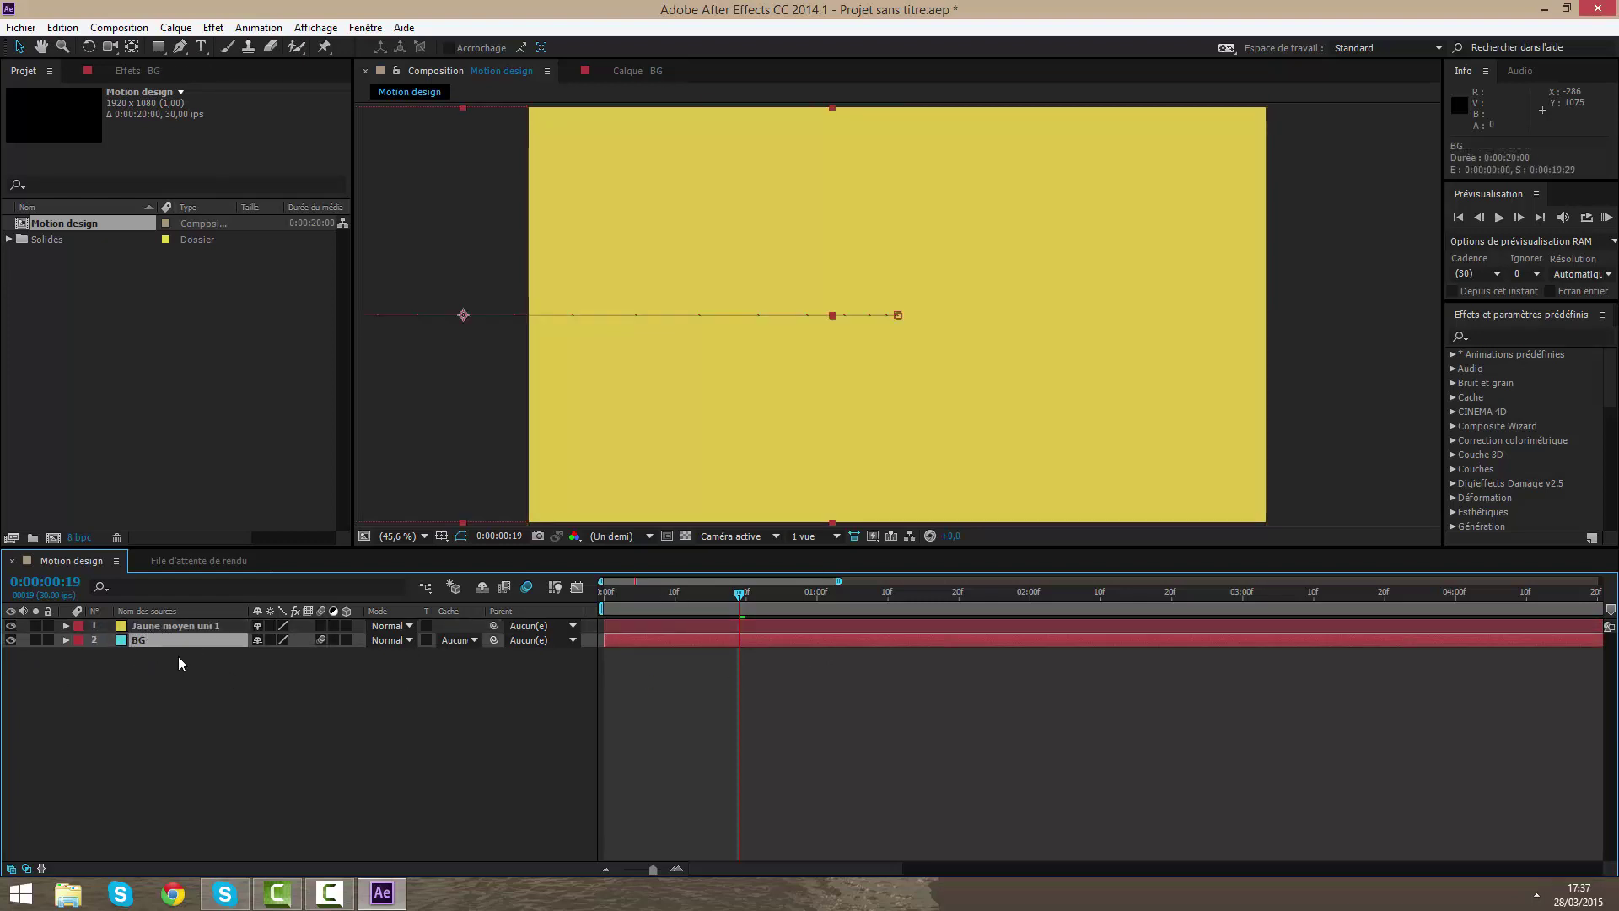
key("p")
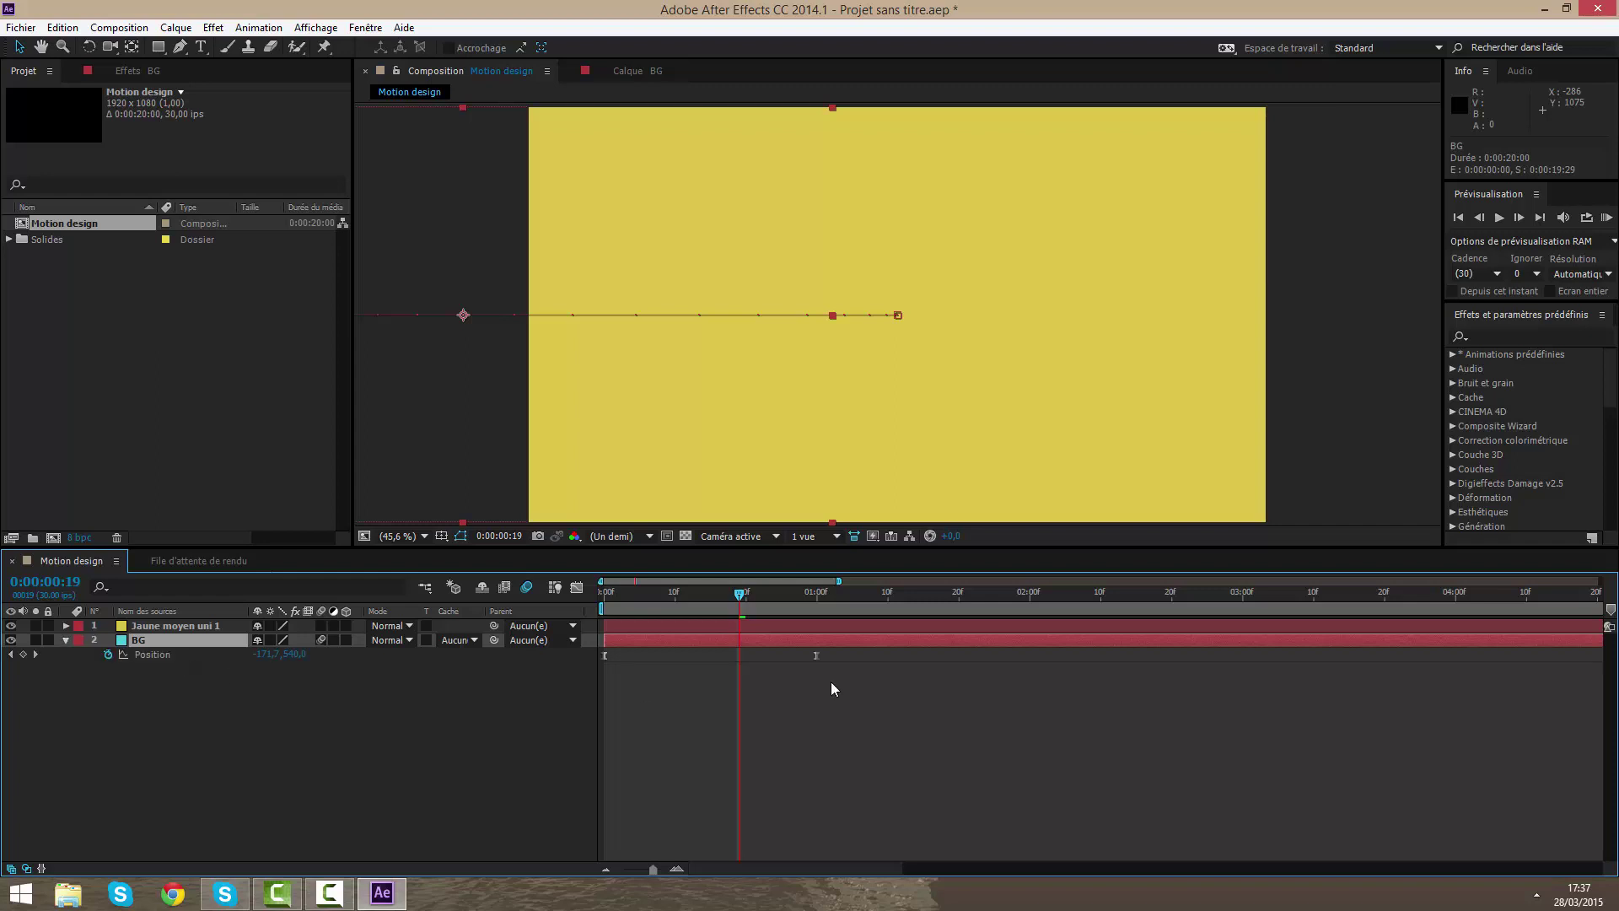
left_click_drag(835, 681, 599, 655)
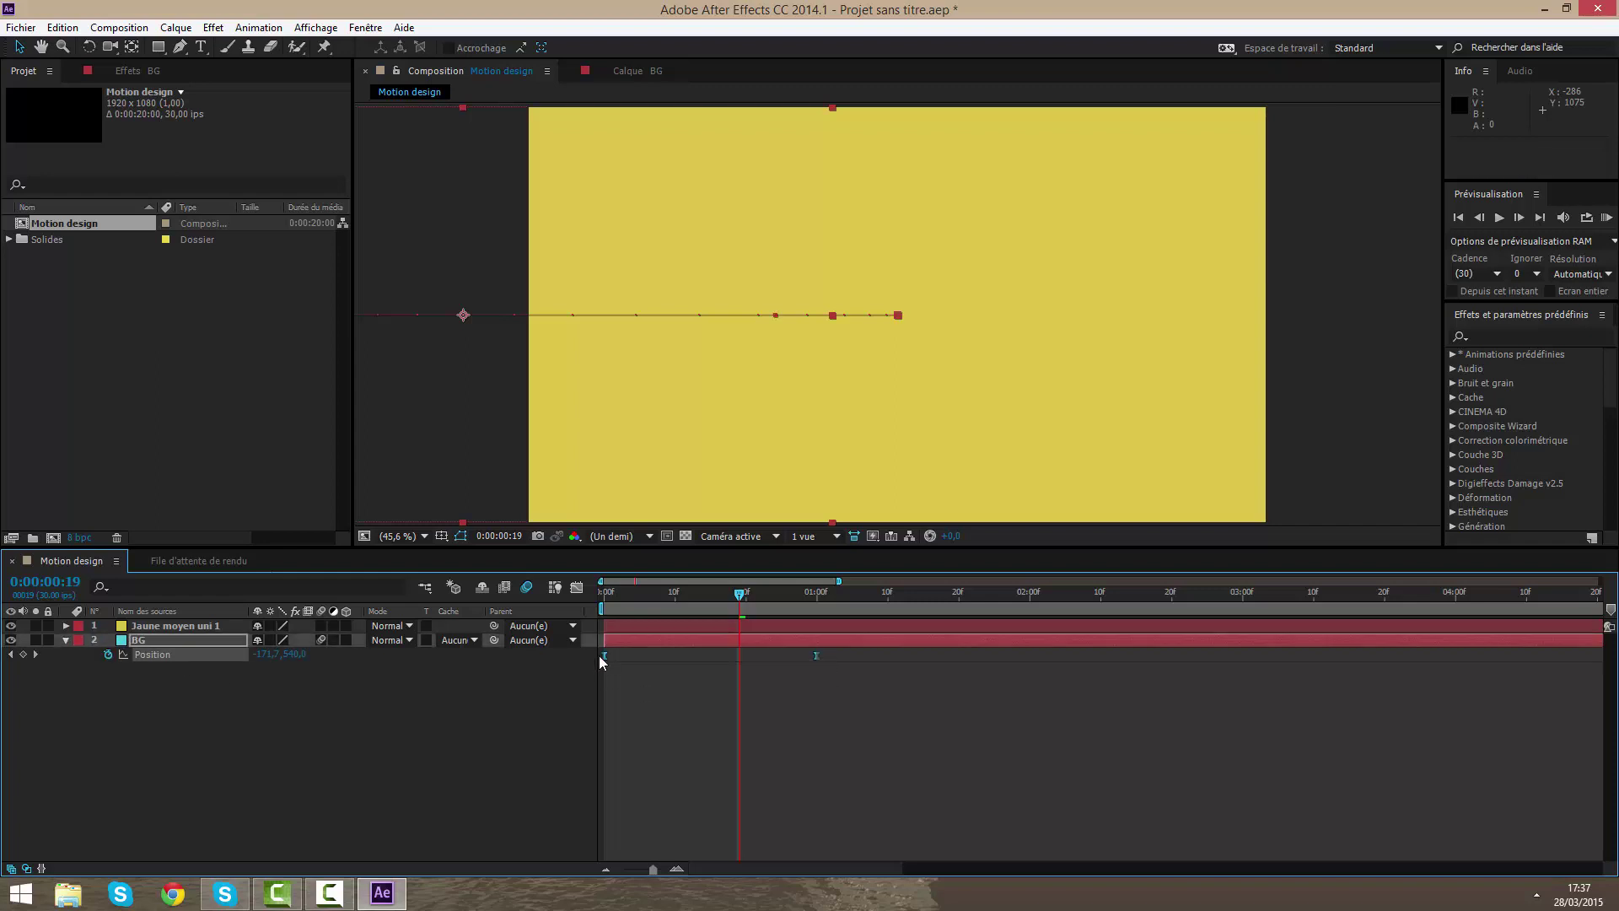
left_click(747, 627)
left_click_drag(742, 597, 619, 600)
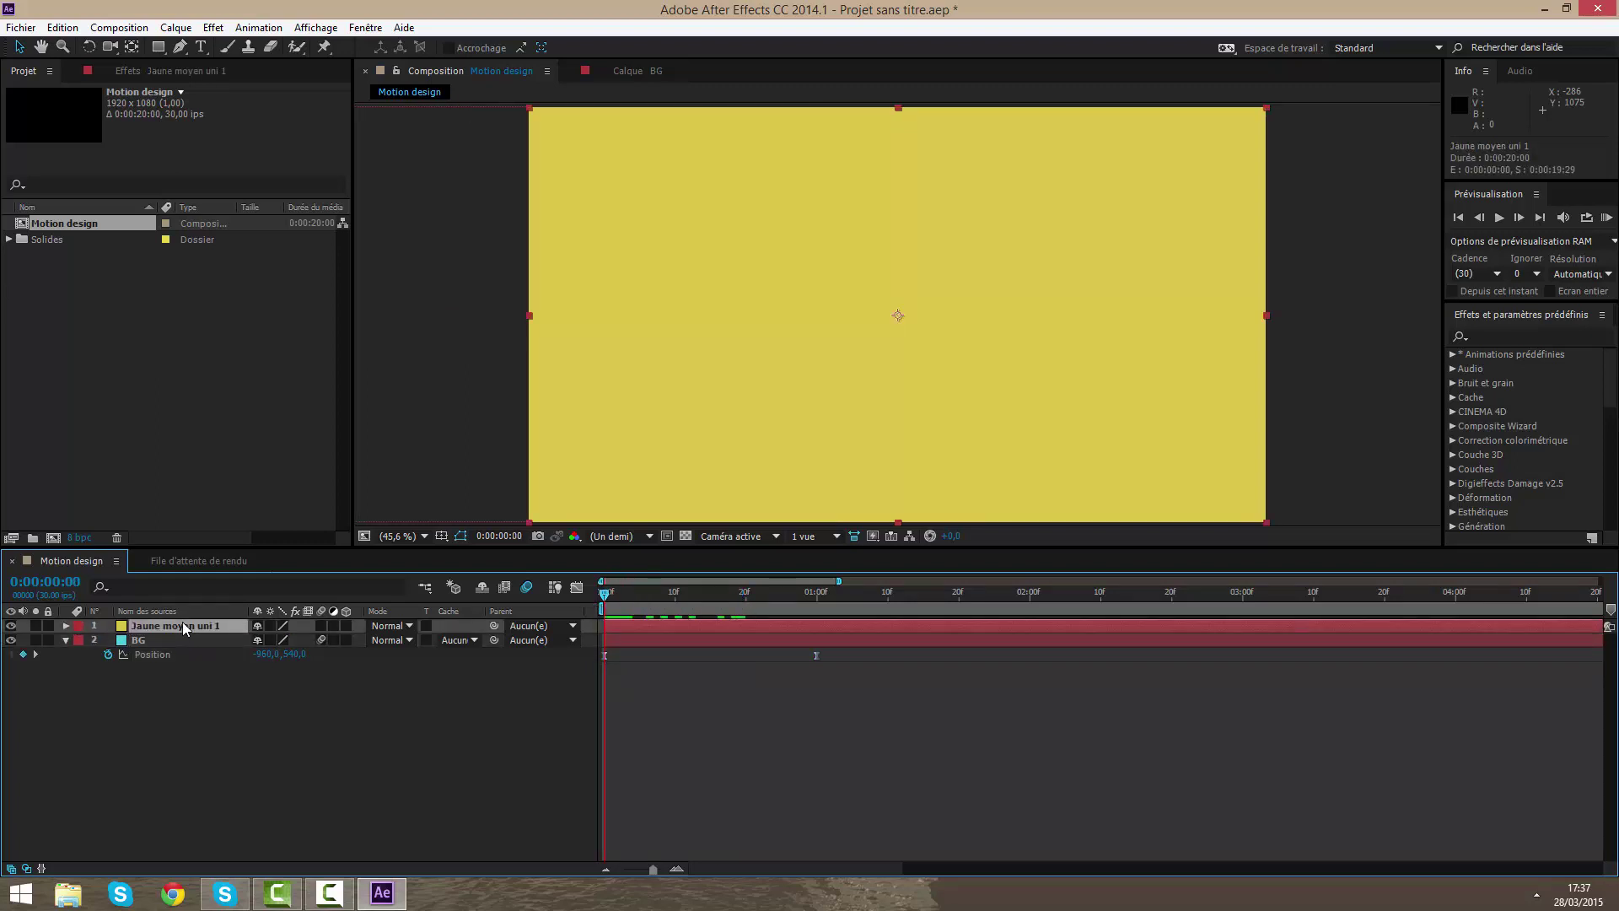
key("ctrl+v")
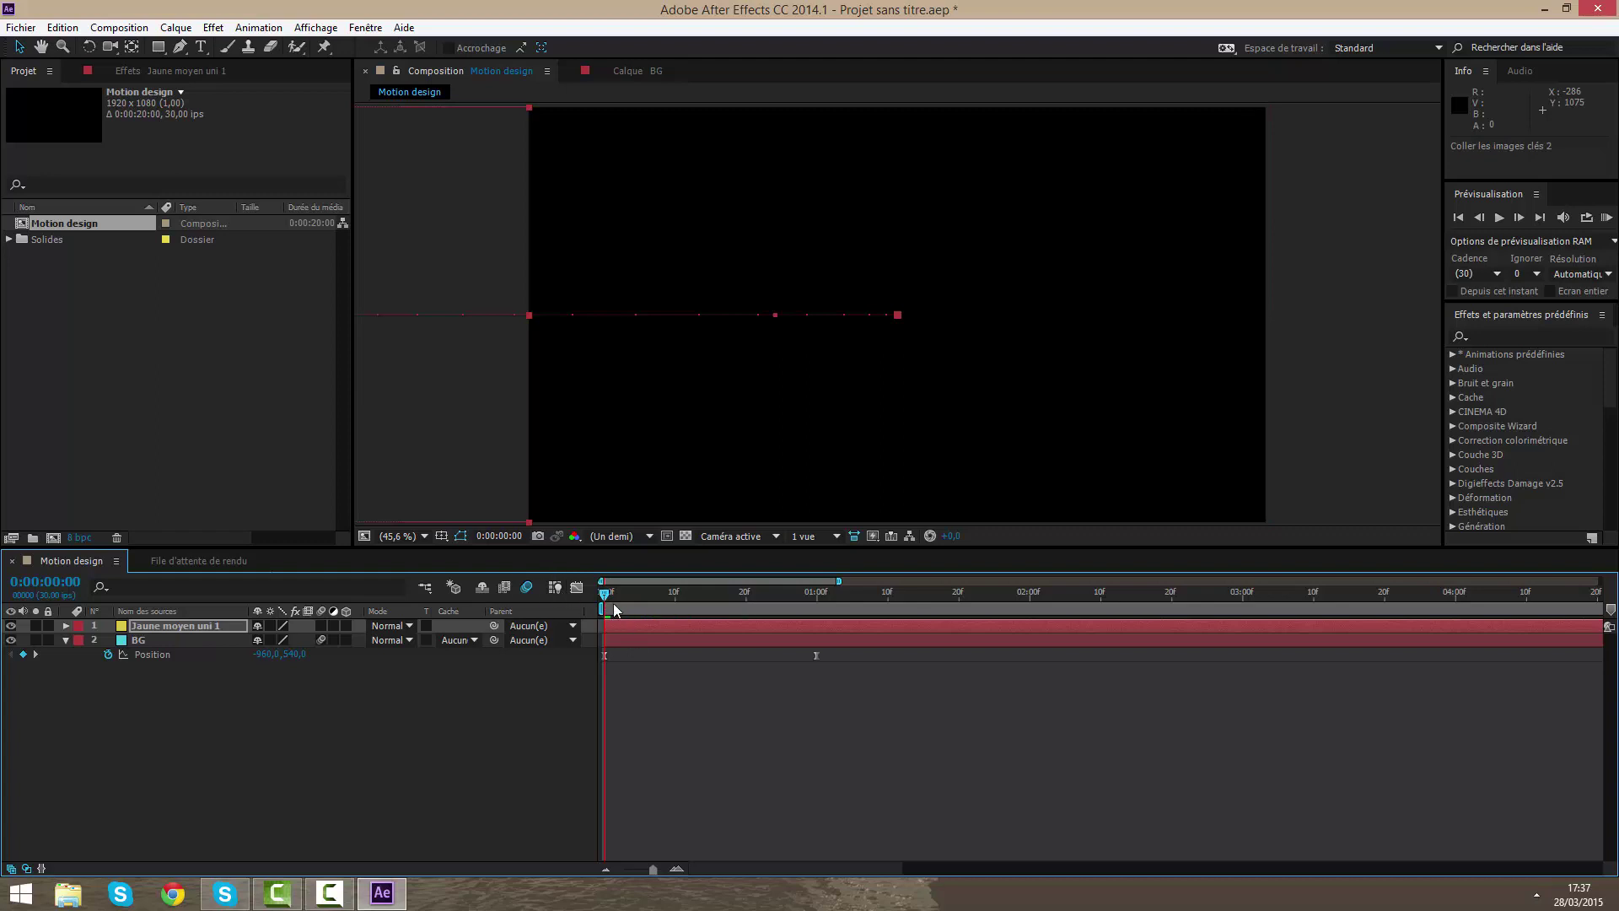
- Collapse the BG layer's properties and select the yellow solid layer
left_click(640, 702)
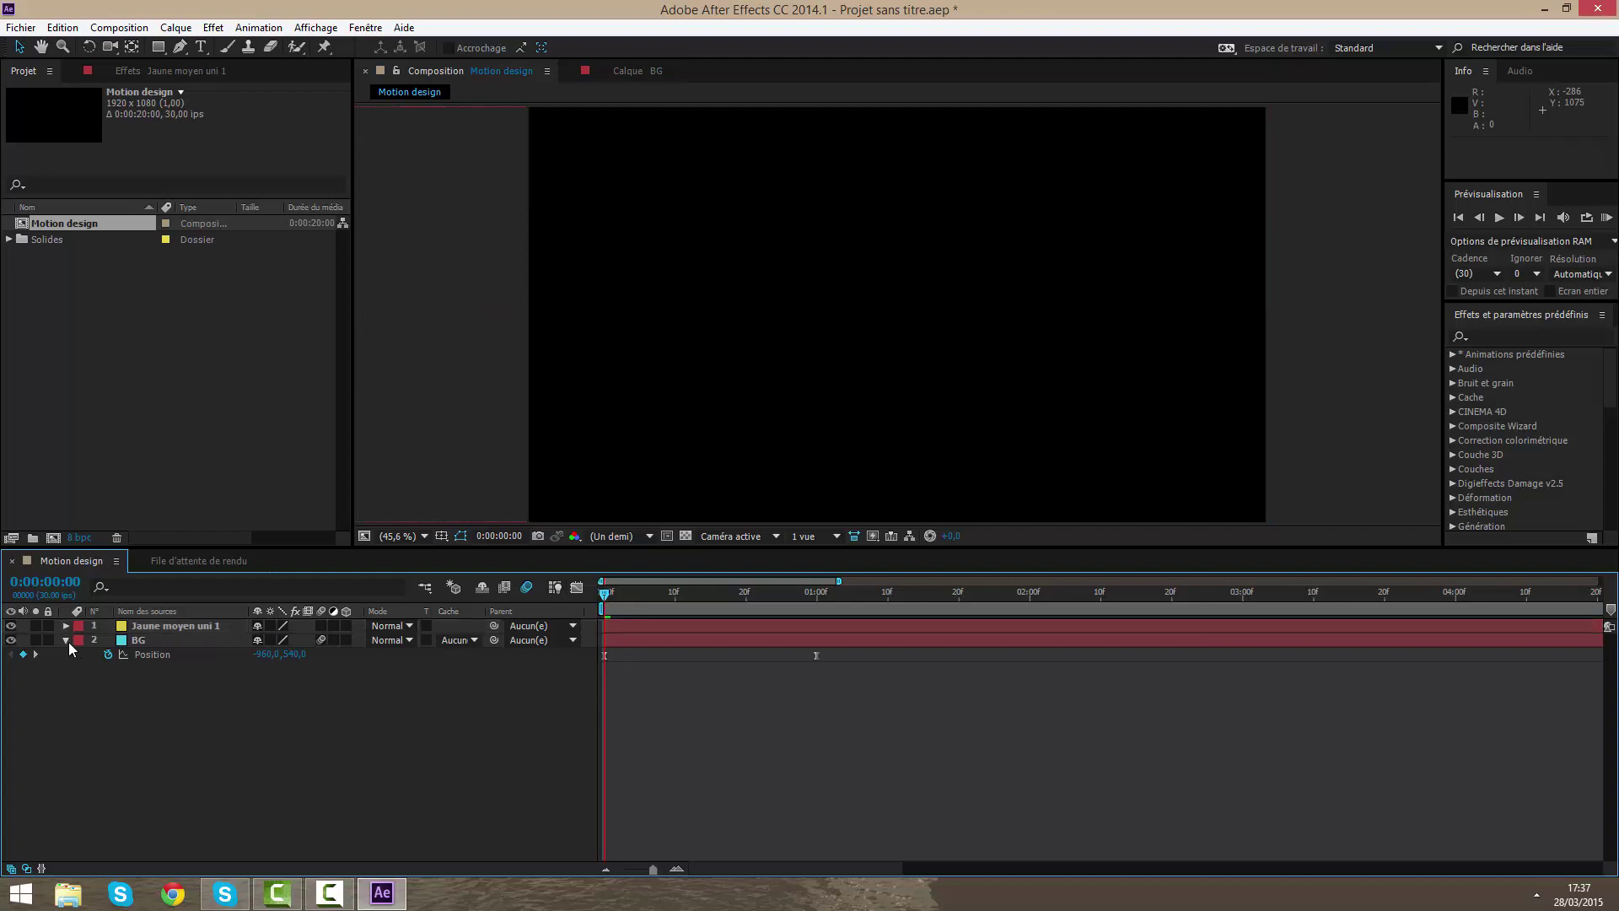
left_click(67, 641)
left_click(629, 624)
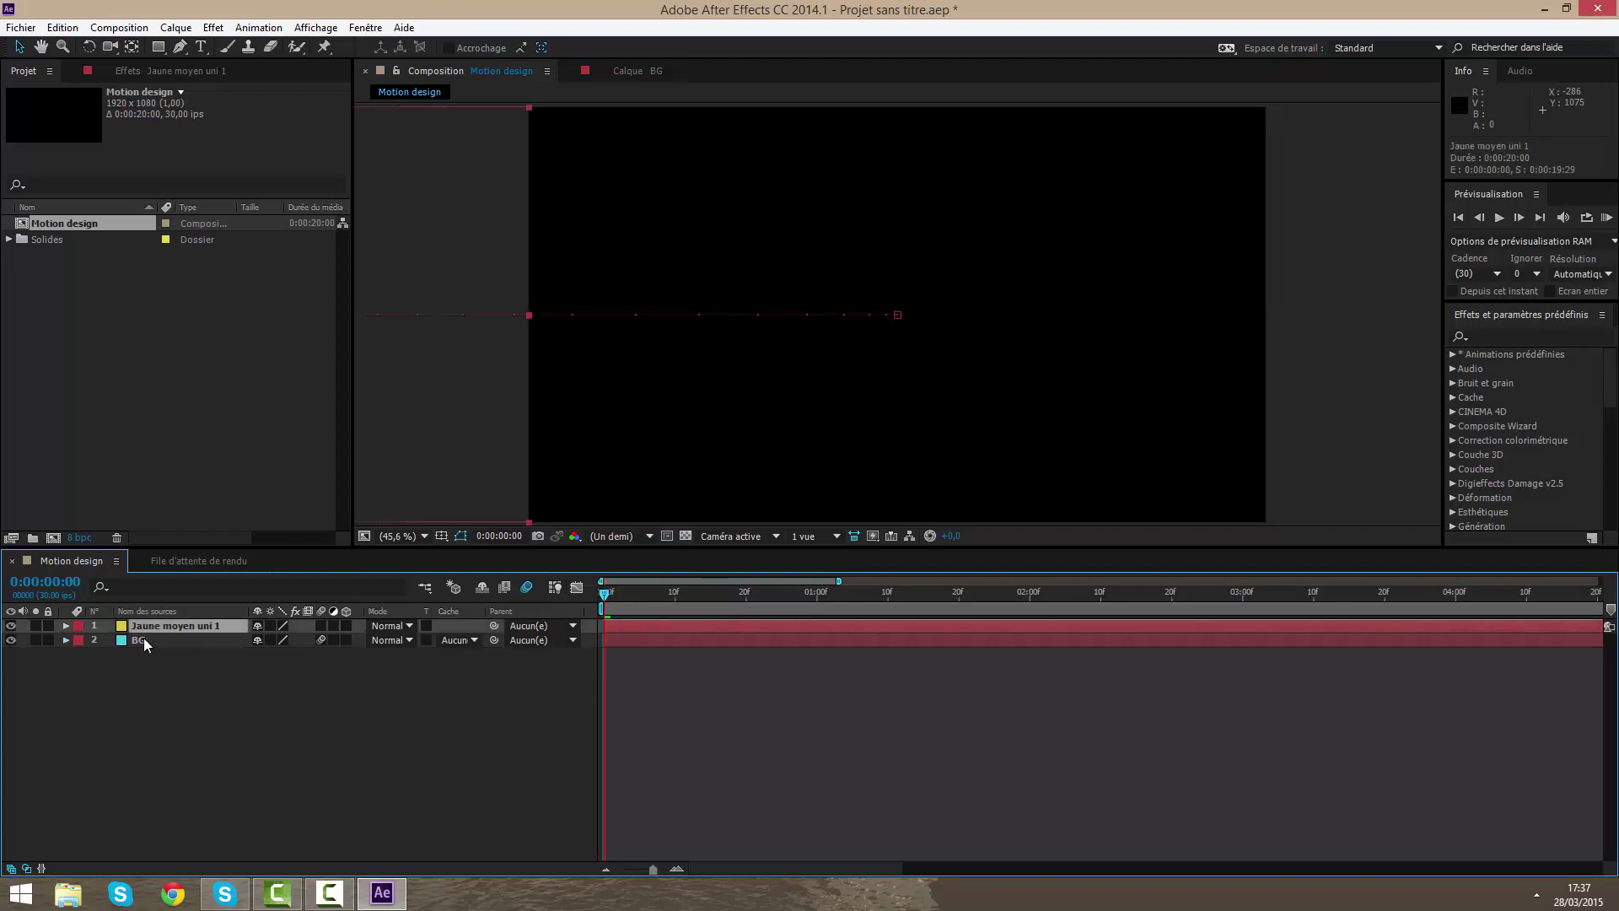
- Shift the yellow solid's two Position keyframes three frames later, ending at 0:00:01:03, and play a RAM preview
key("p")
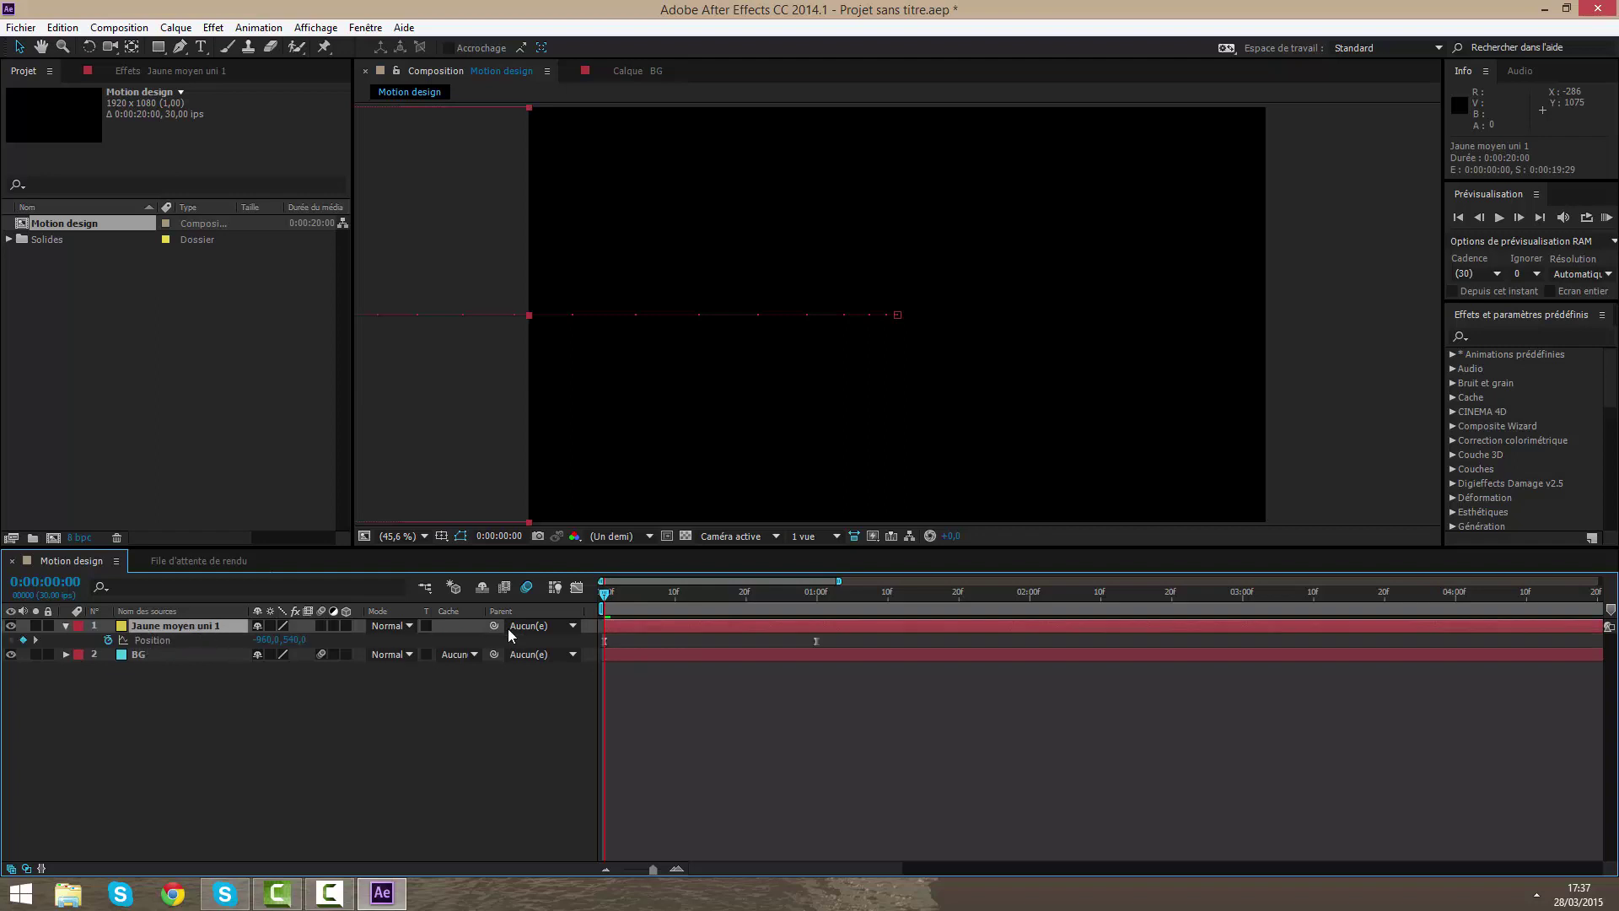
left_click(796, 655)
left_click(796, 625)
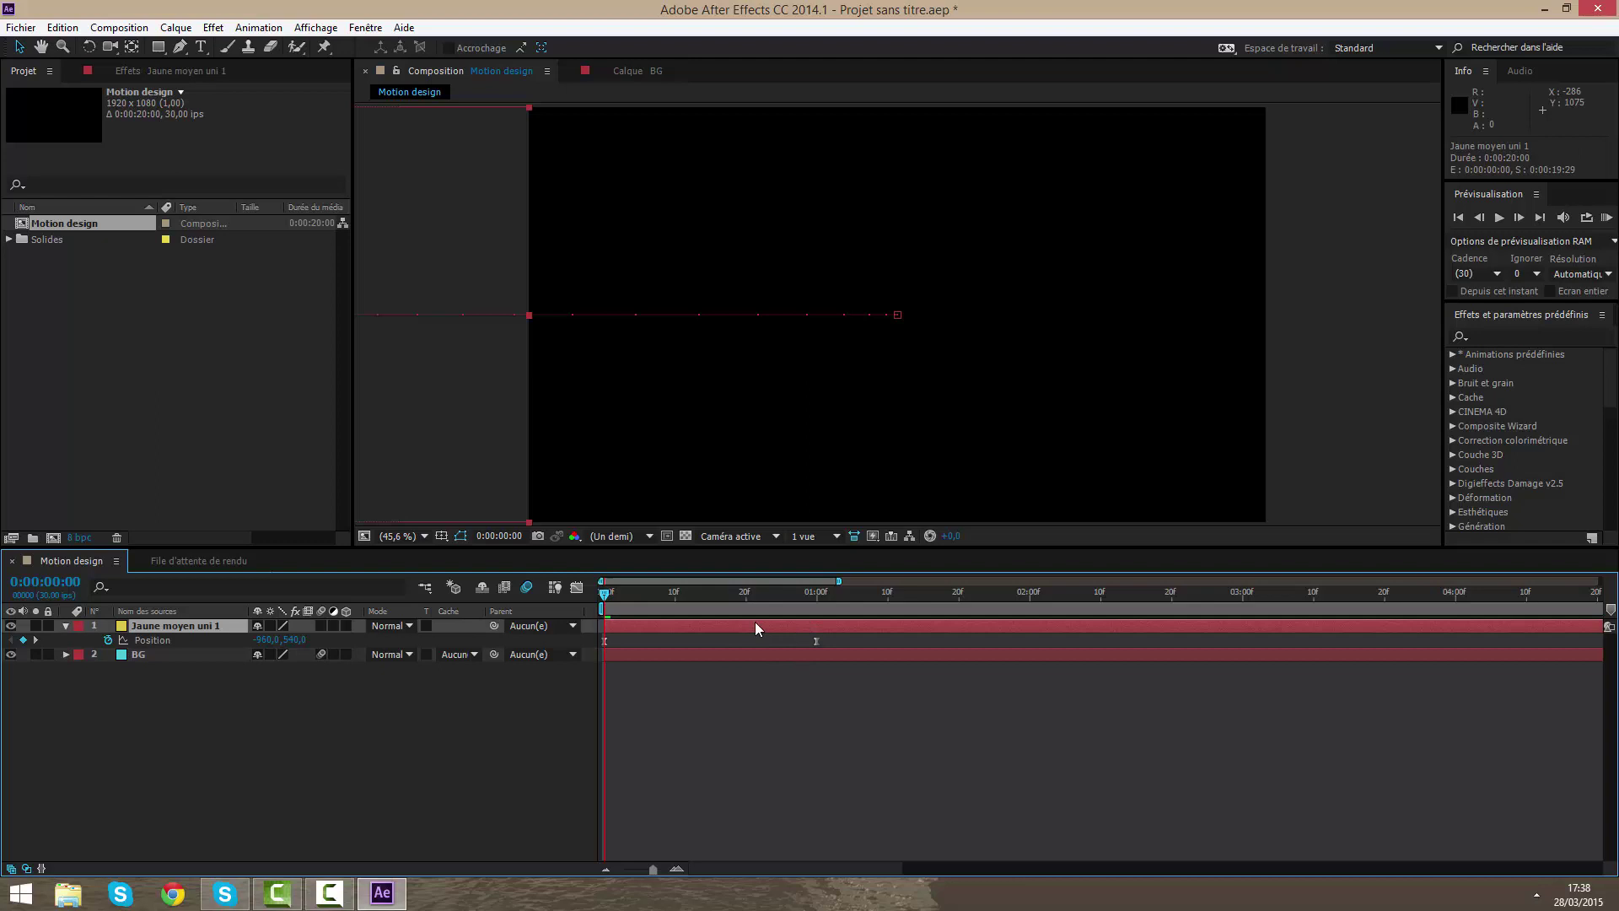
left_click(816, 641)
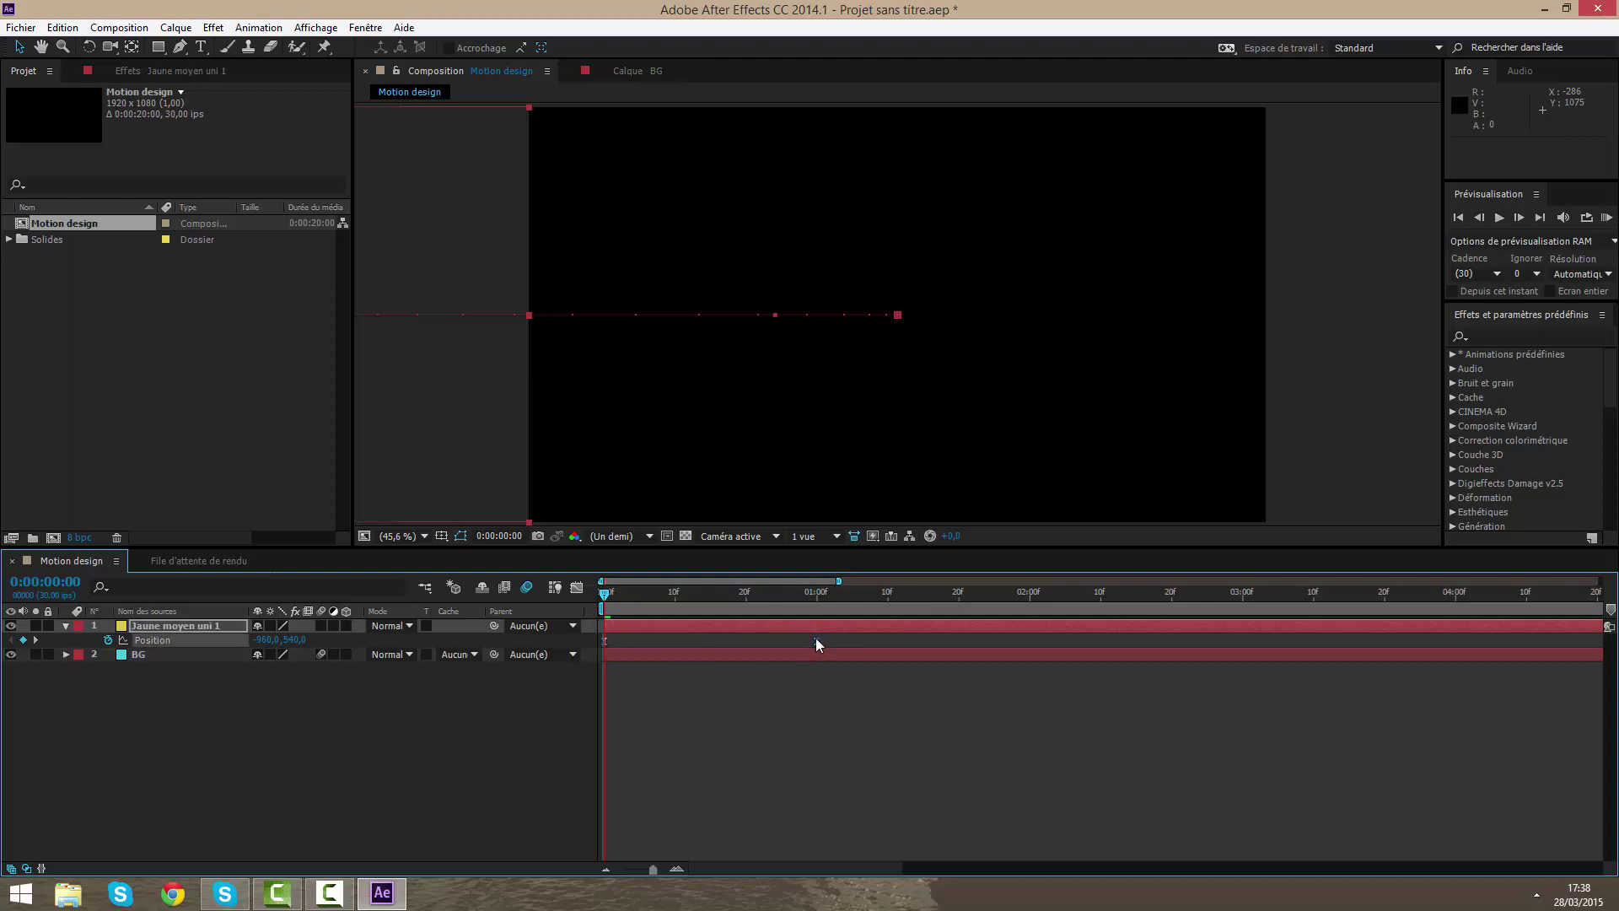
left_click_drag(816, 639, 835, 639)
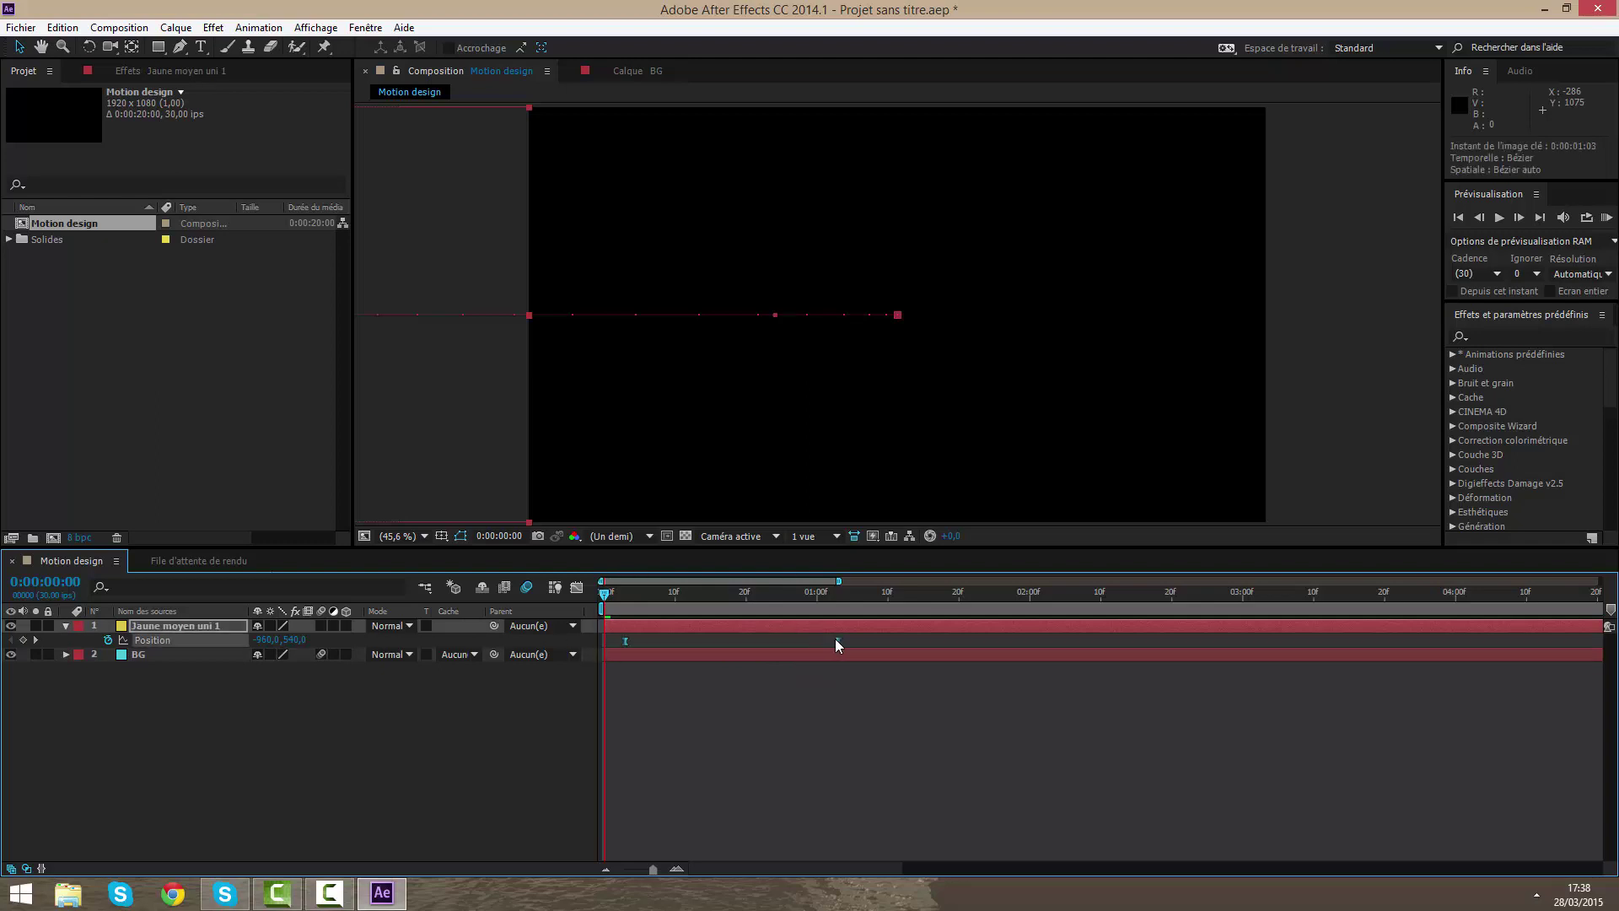
left_click(834, 674)
key("KP_0")
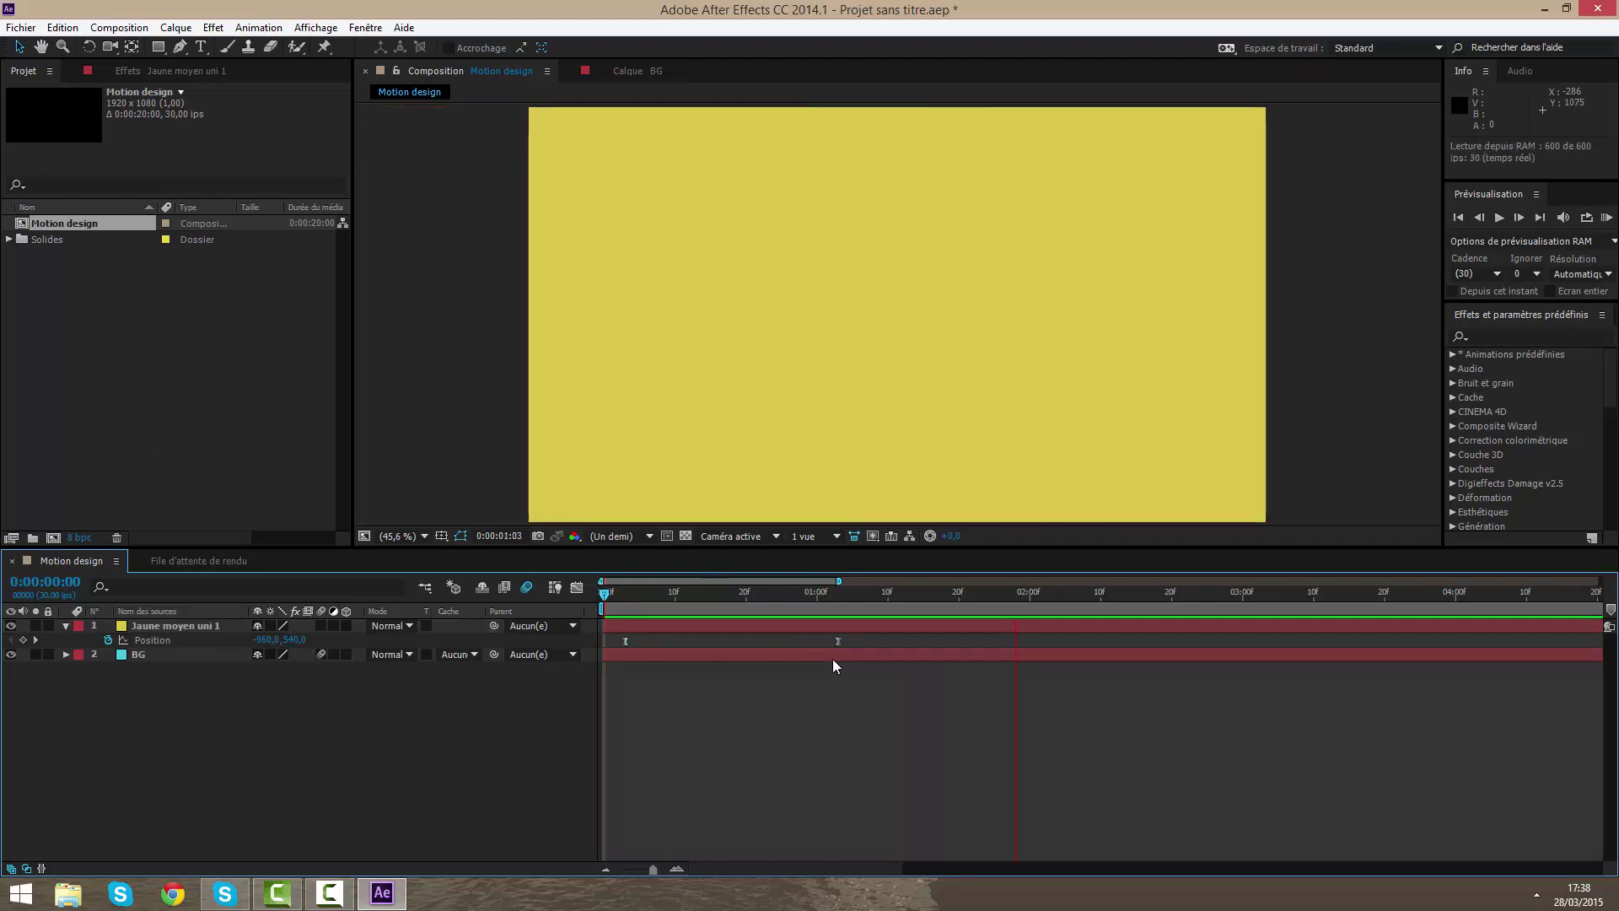
left_click(811, 716)
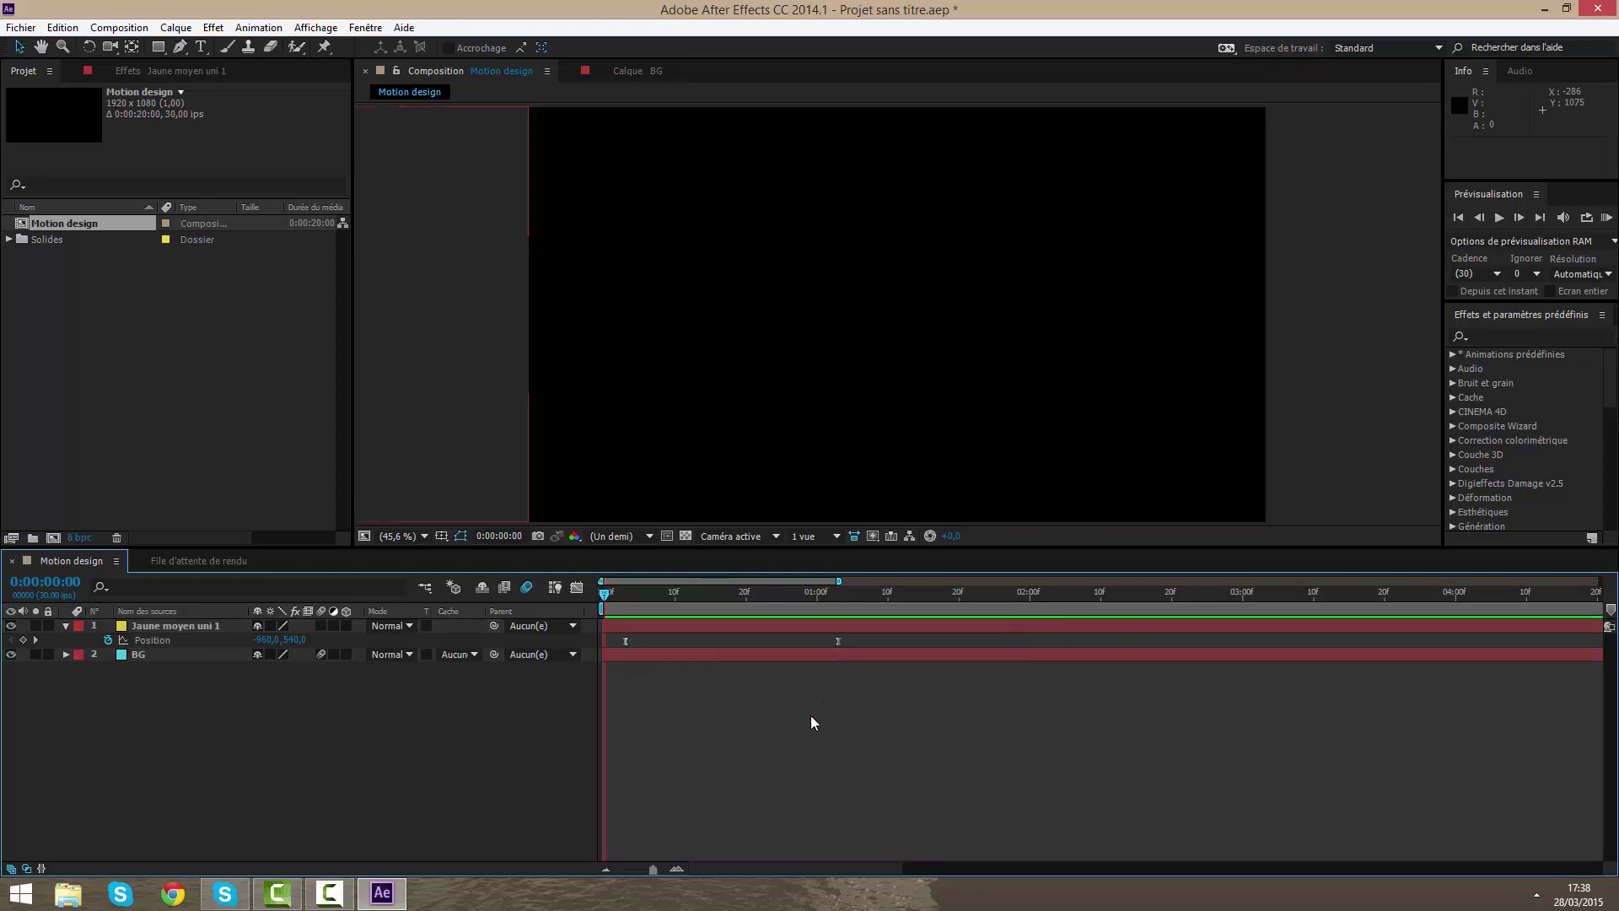
- Collapse the yellow solid's properties and move the BG layer above it in the layer stack
left_click(66, 624)
mouse_move(607, 590)
left_mouse_down()
mouse_move(811, 614)
mouse_move(579, 589)
left_mouse_up()
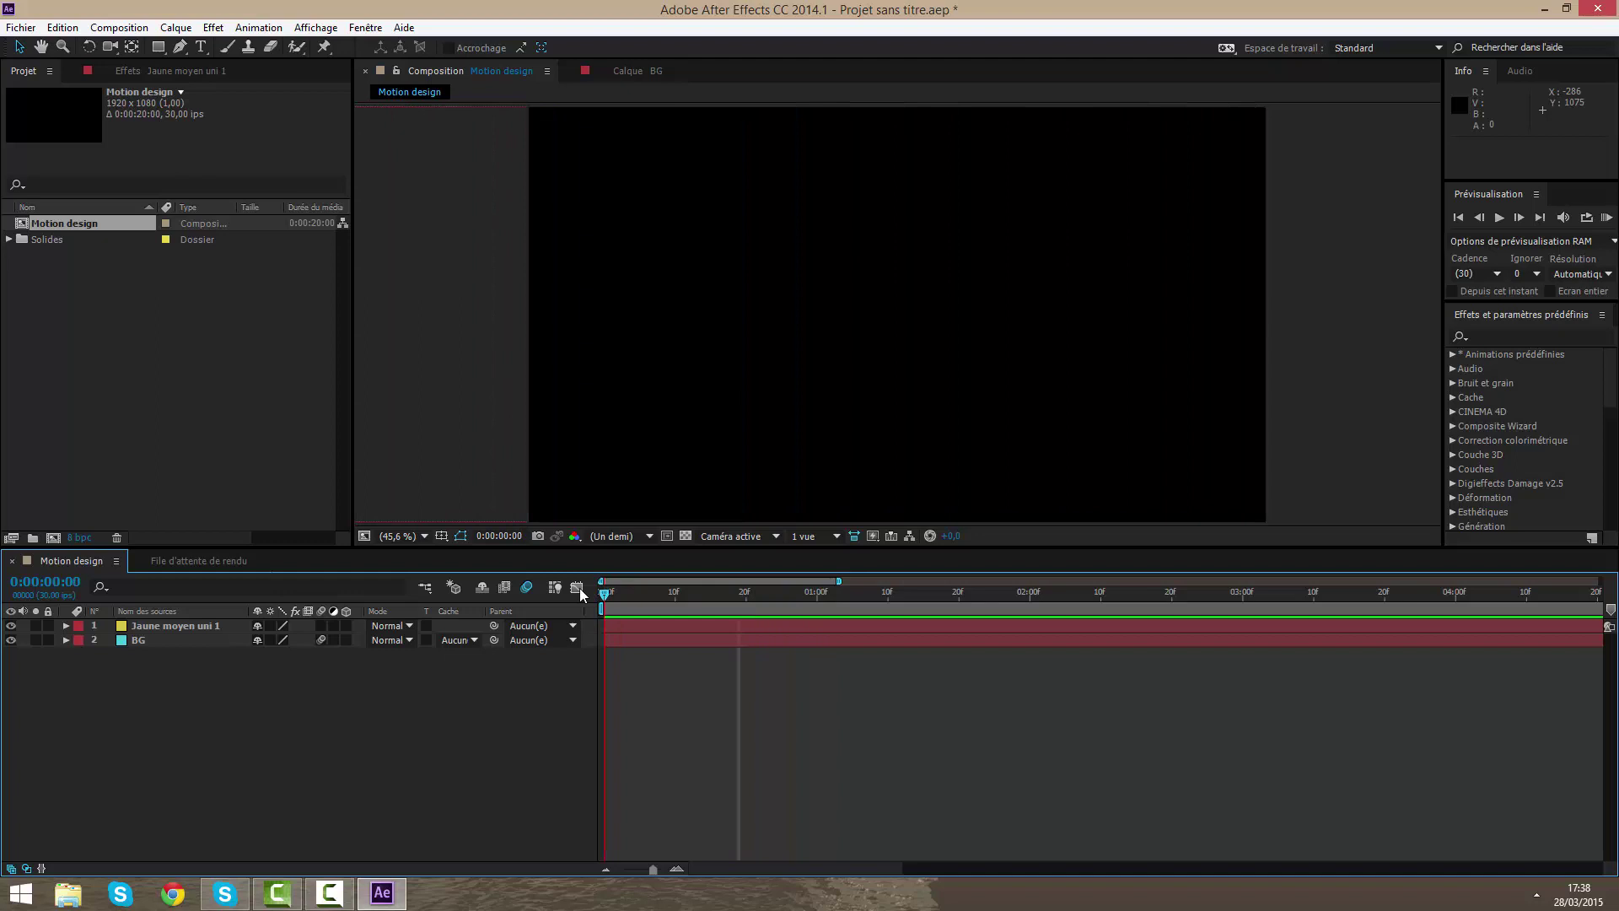
left_click(624, 622)
left_click(188, 637)
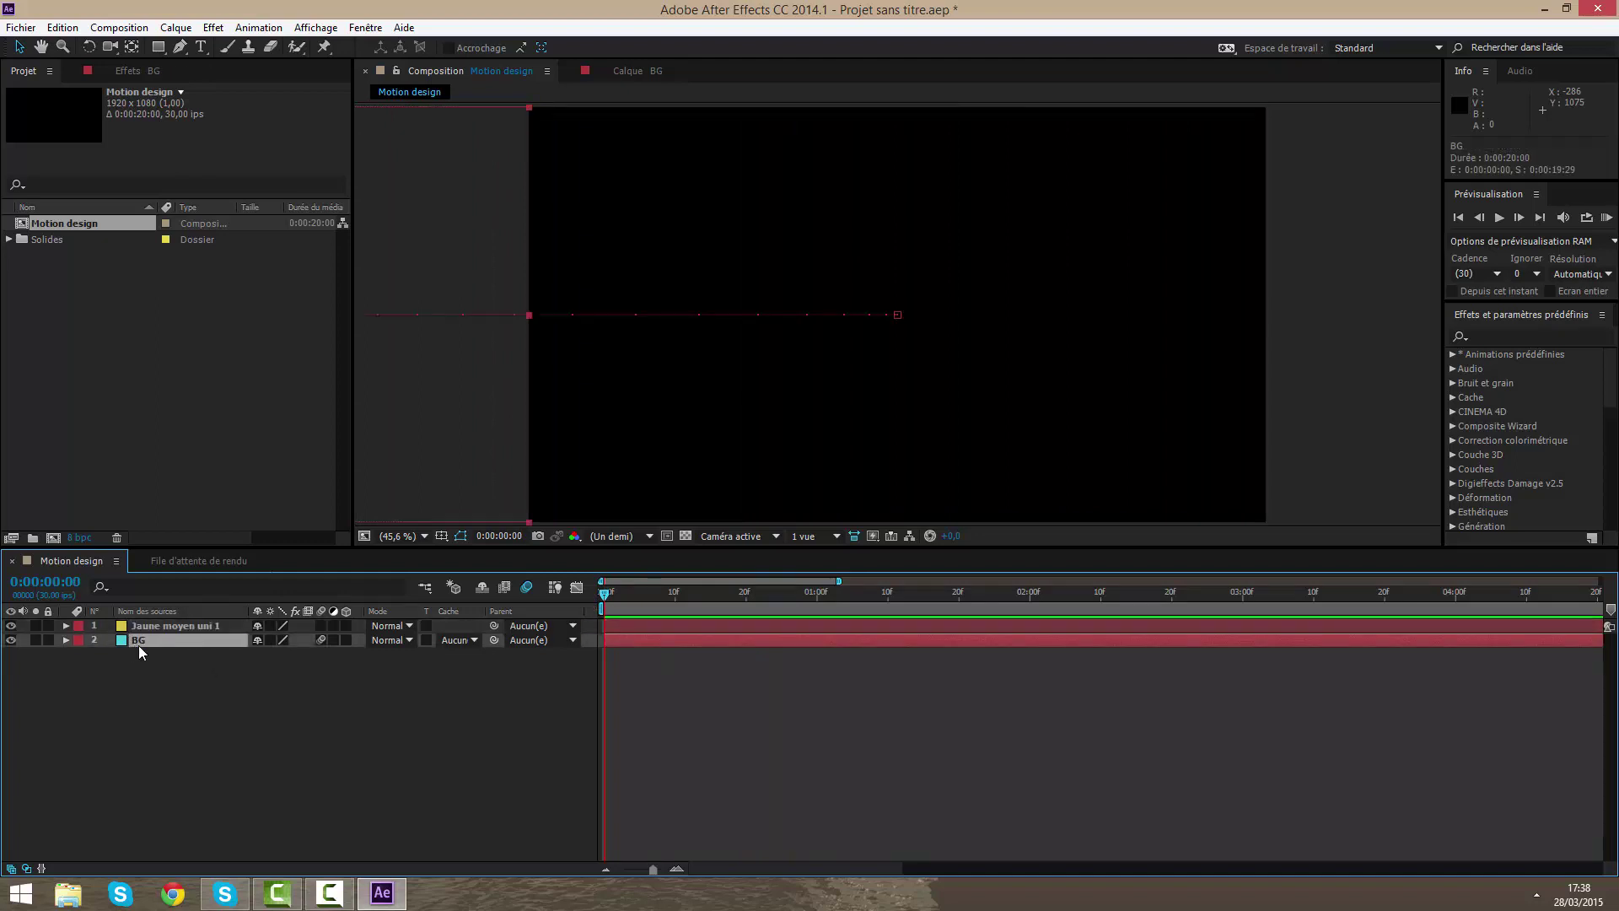
left_click_drag(139, 642, 223, 659)
- Show Position on both layers, start the yellow solid's keyframes at 0 seconds and delay BG's keyframes by two frames
key("p")
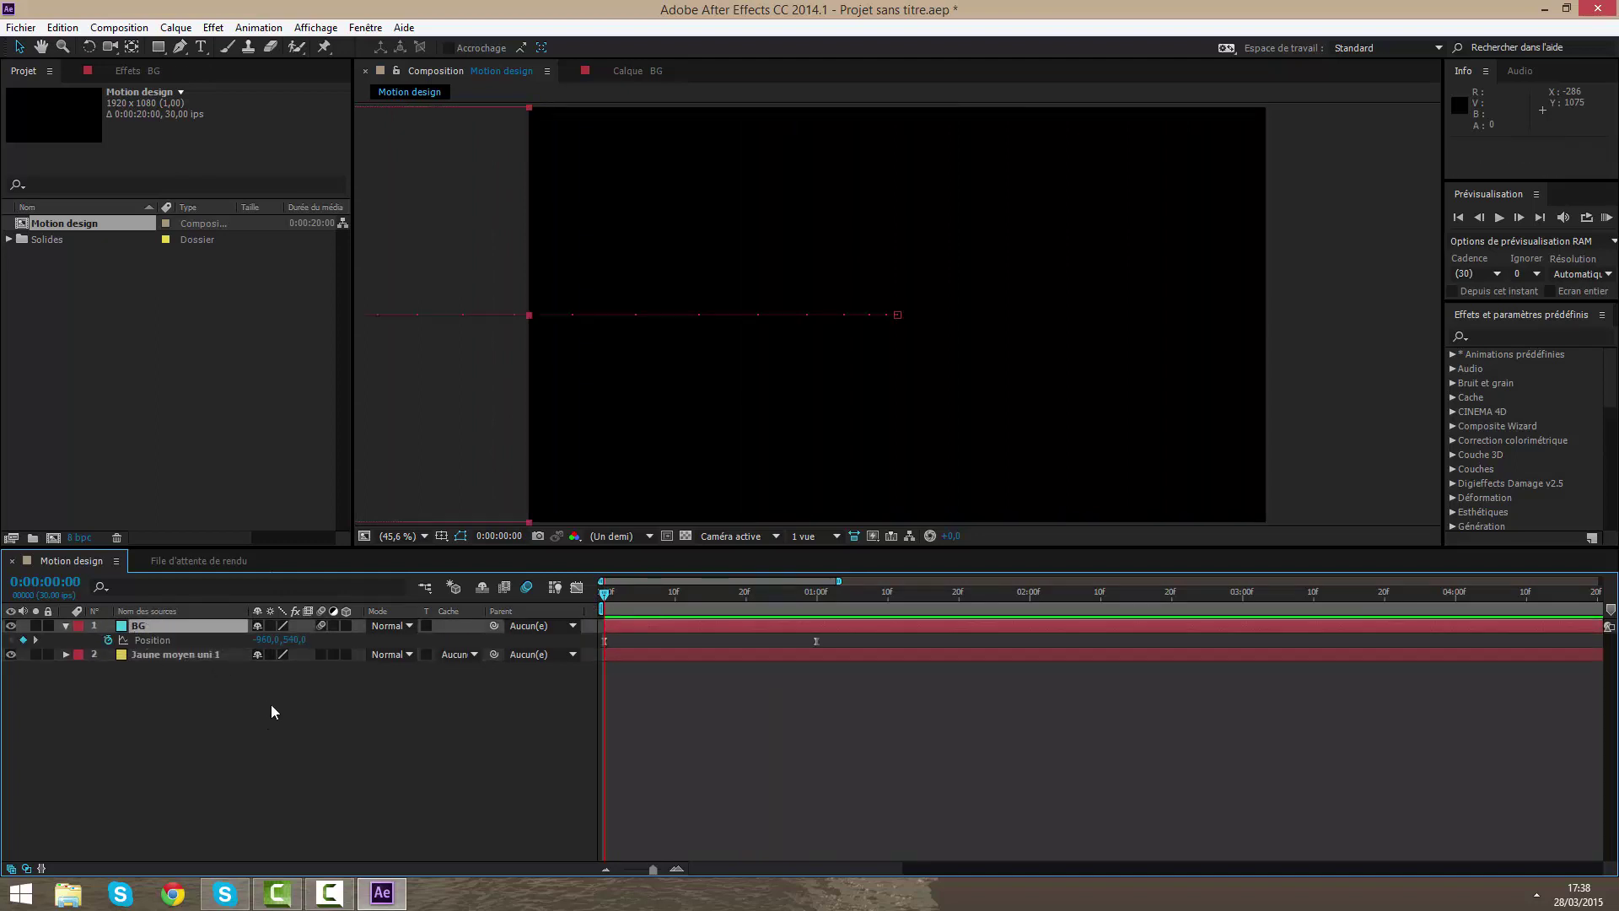
left_click(639, 658)
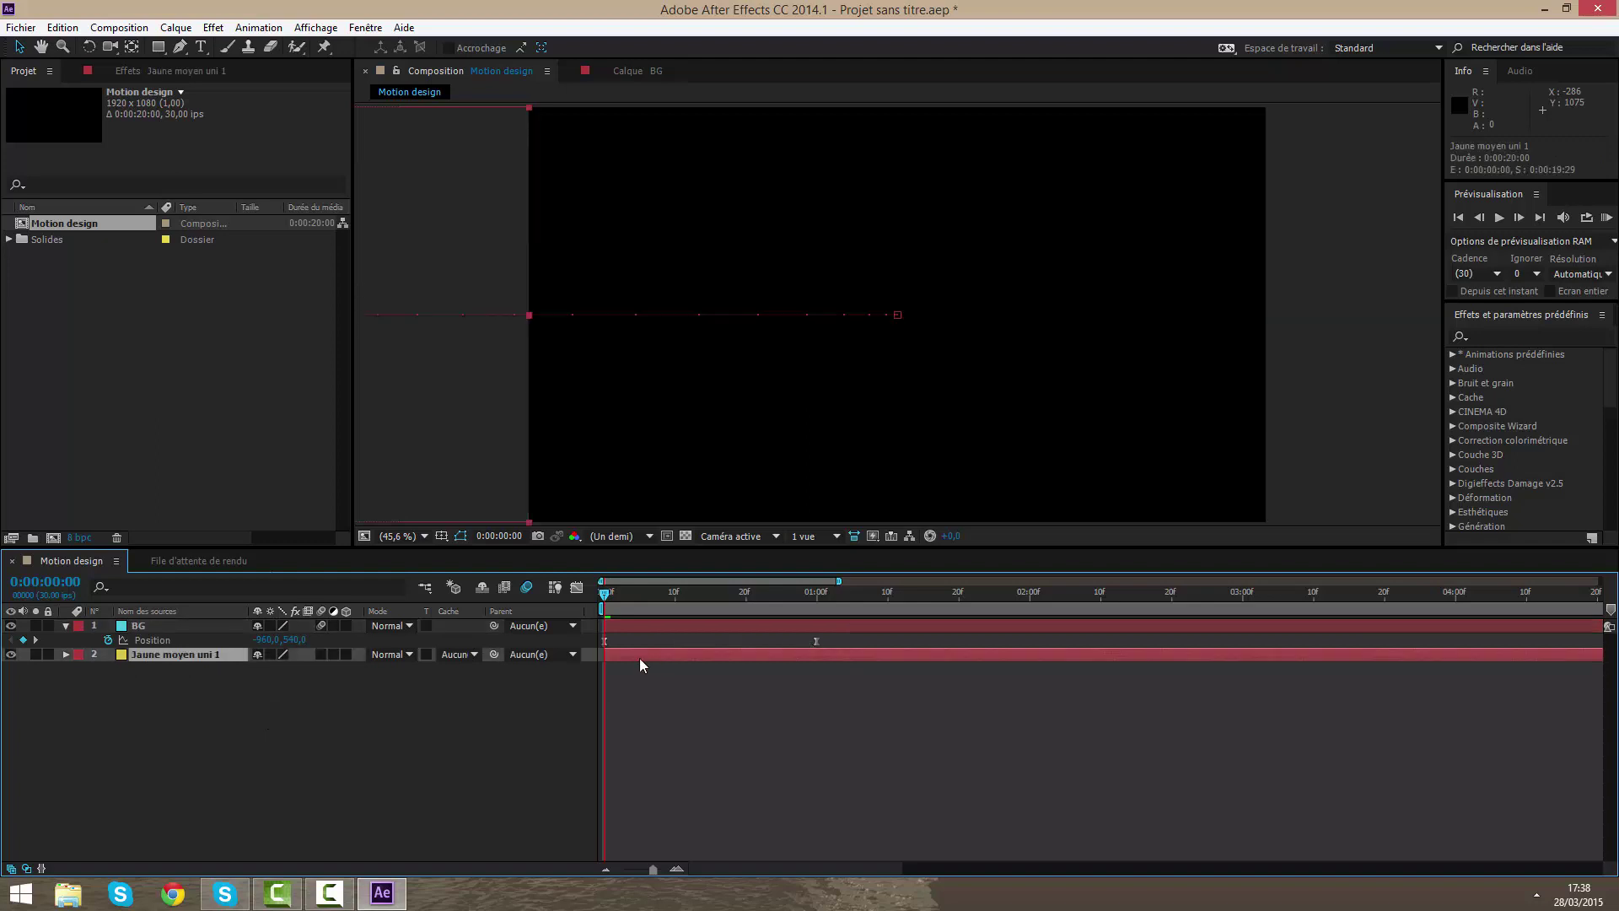
key("p")
left_click(799, 692)
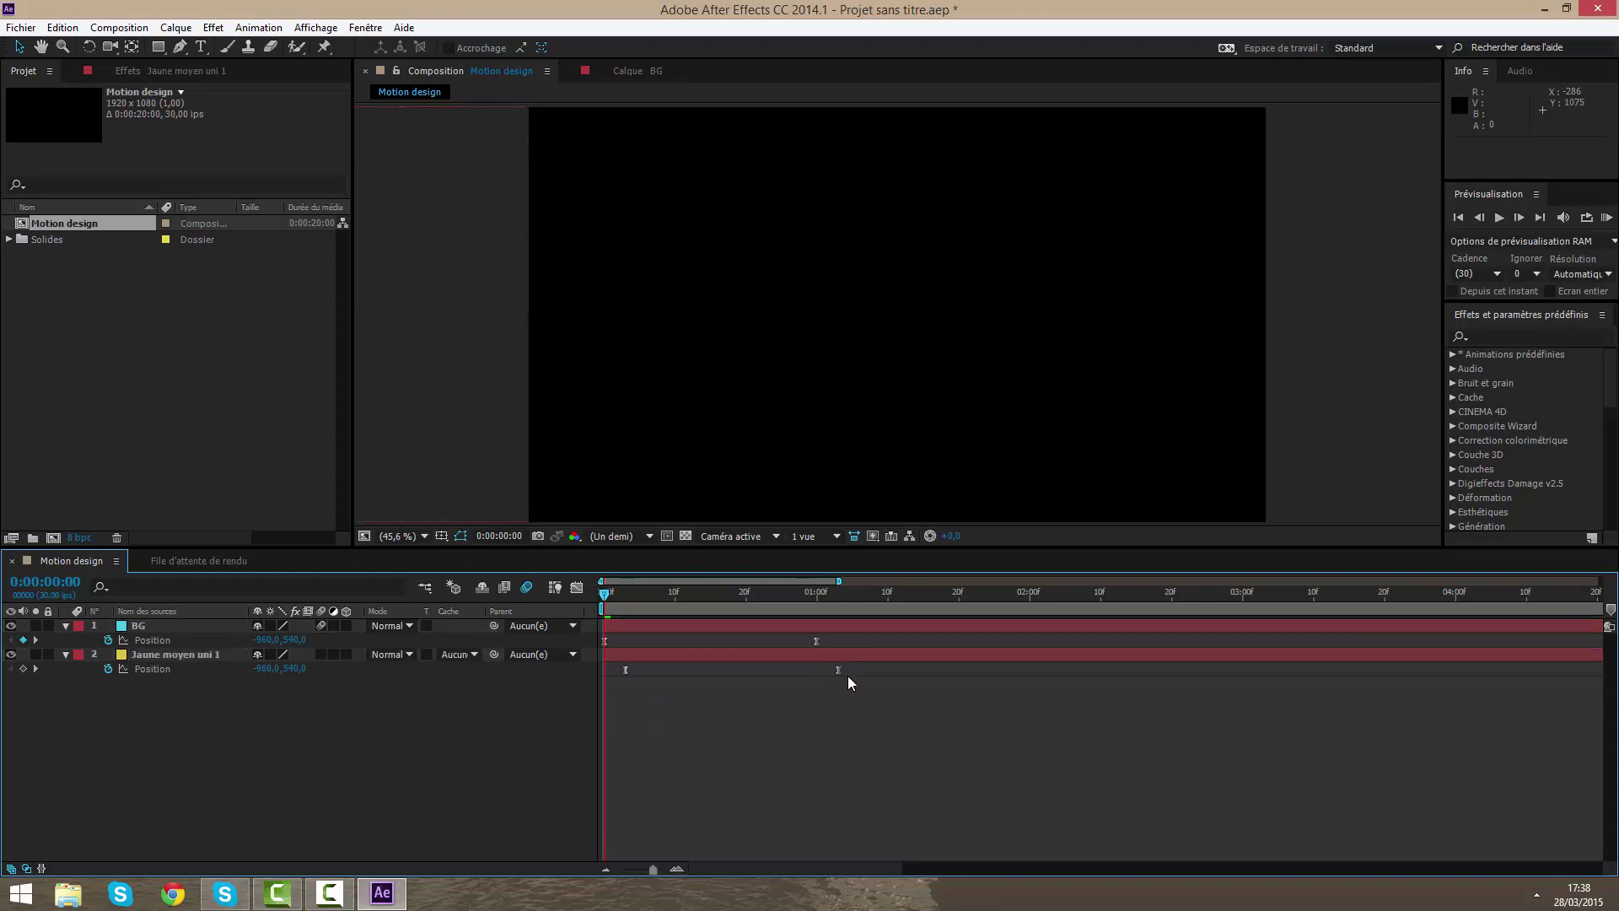
left_click_drag(847, 675, 608, 675)
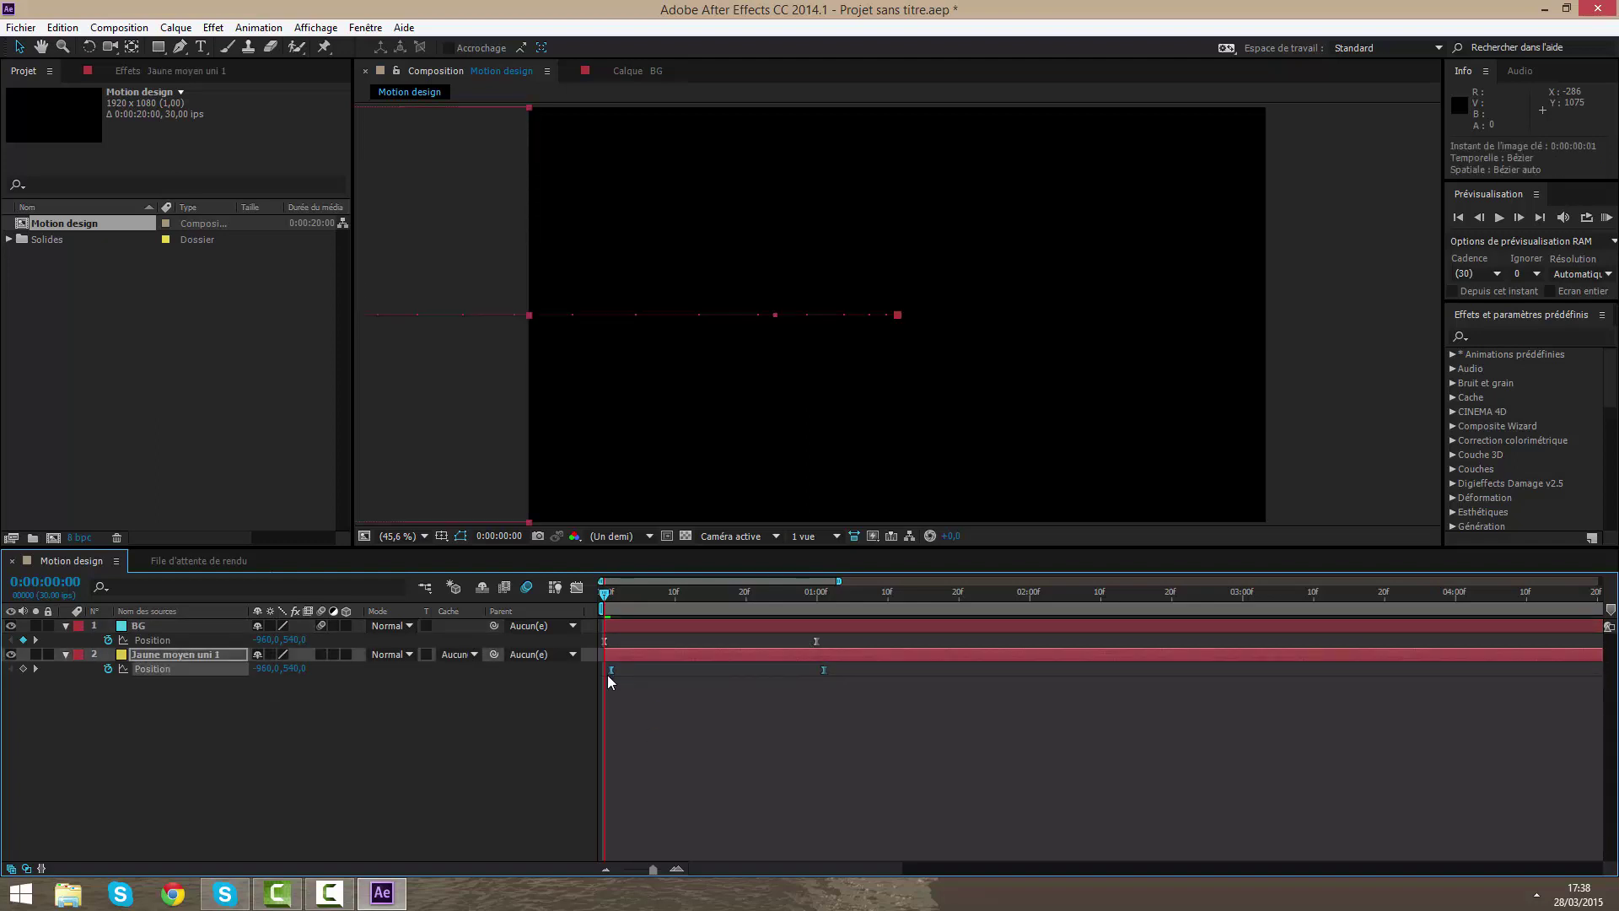
left_click_drag(832, 639, 618, 640)
- Play a RAM preview of the two sliding solids and enable motion blur on the yellow layer
key("KP_0")
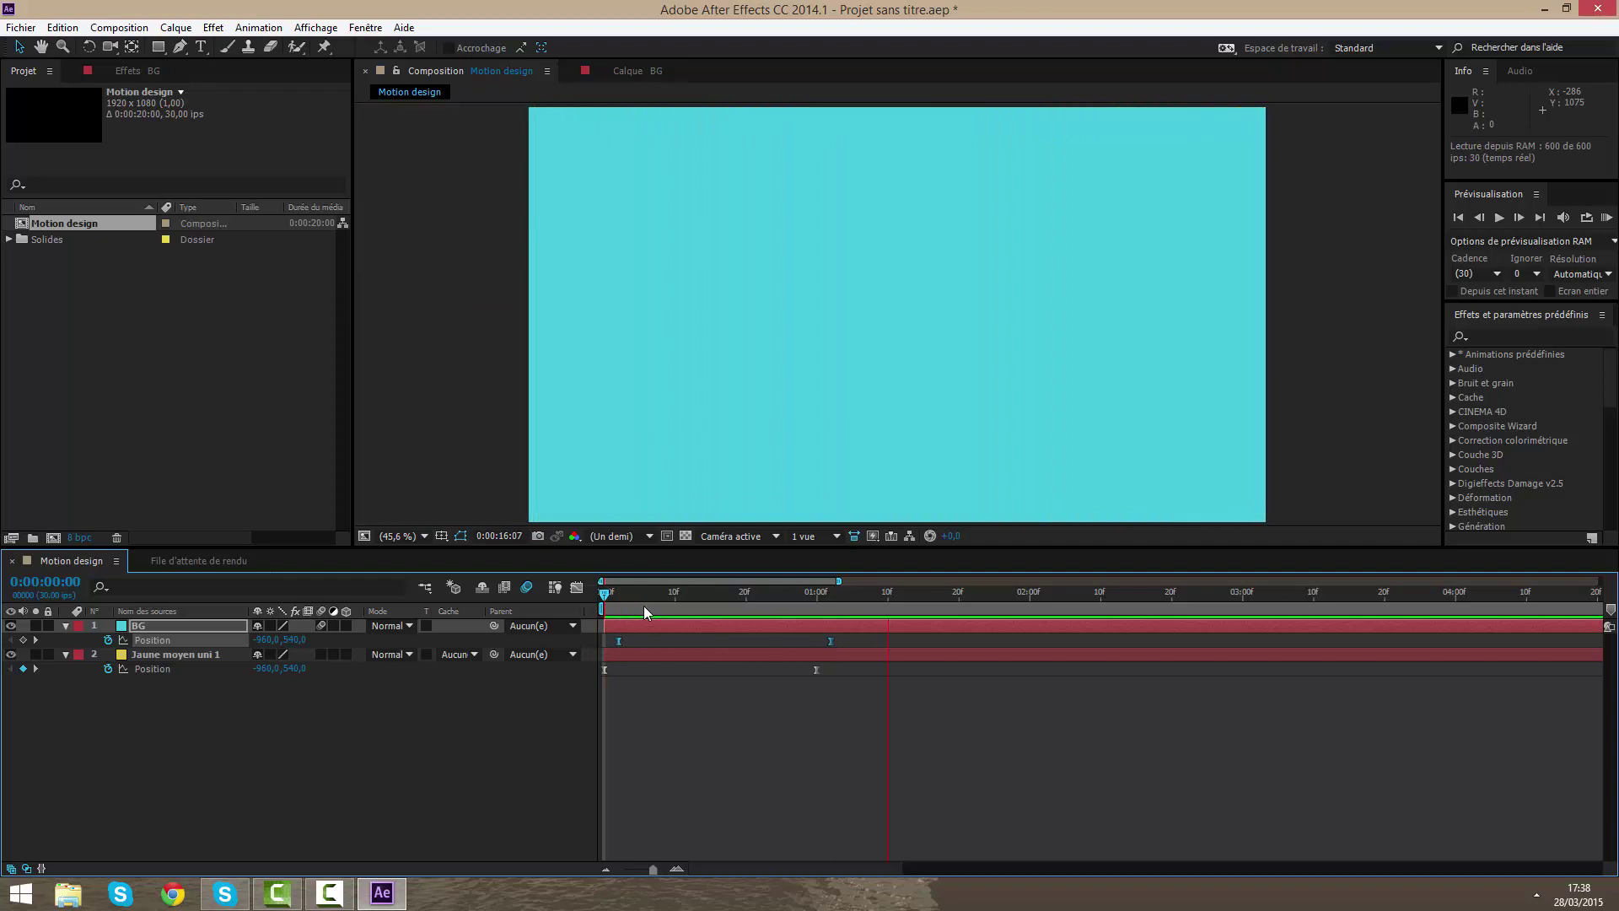
left_click(631, 703)
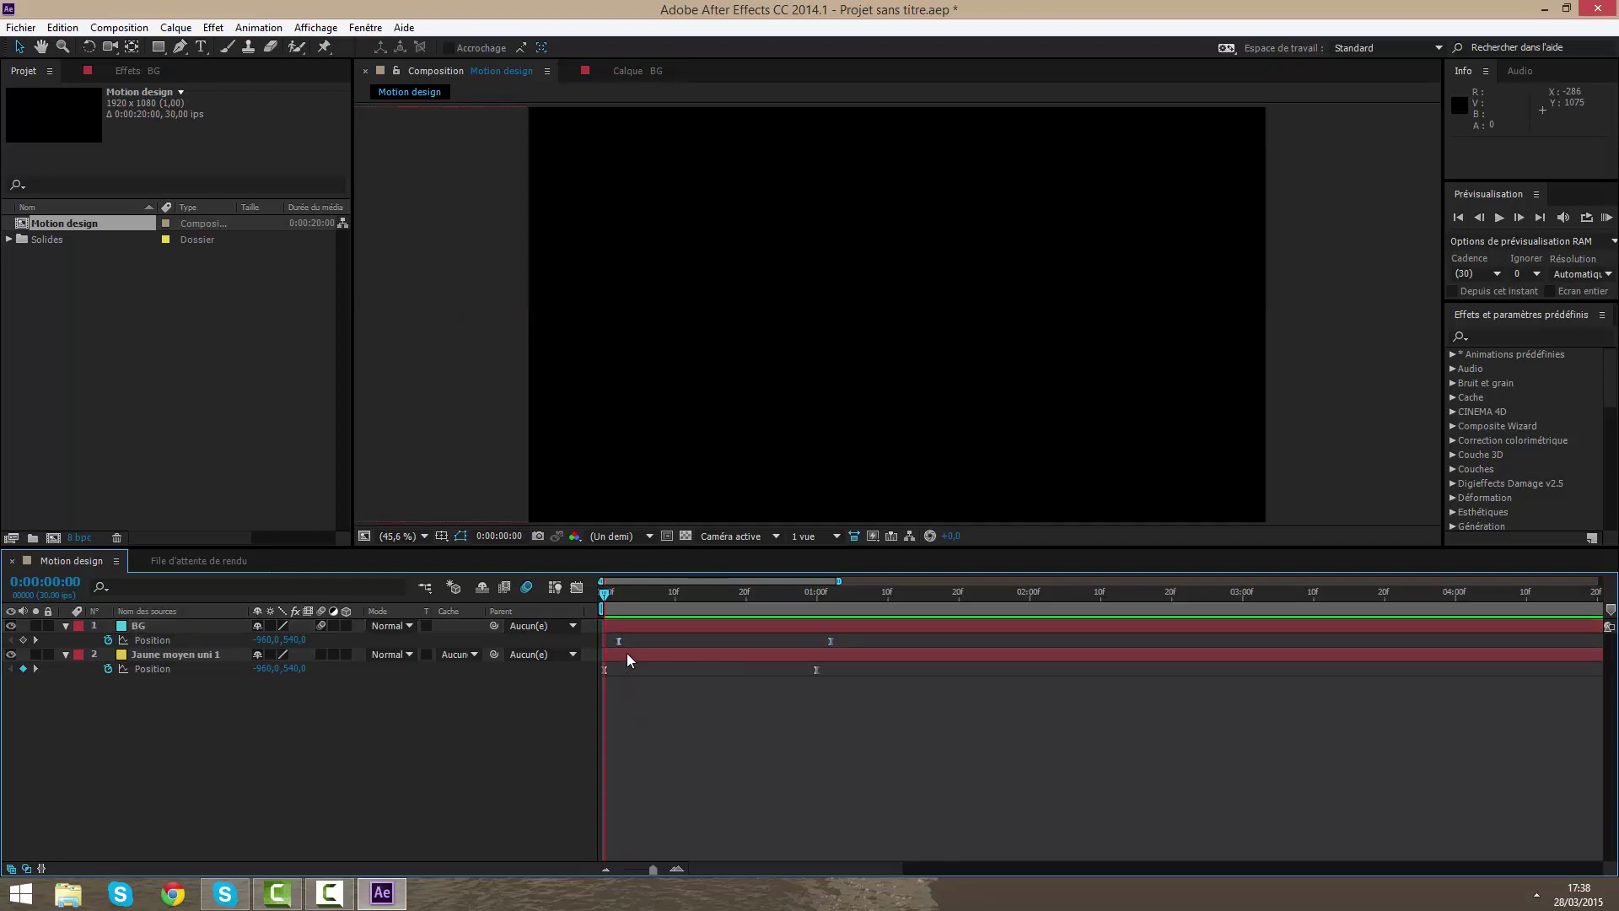
left_click(322, 655)
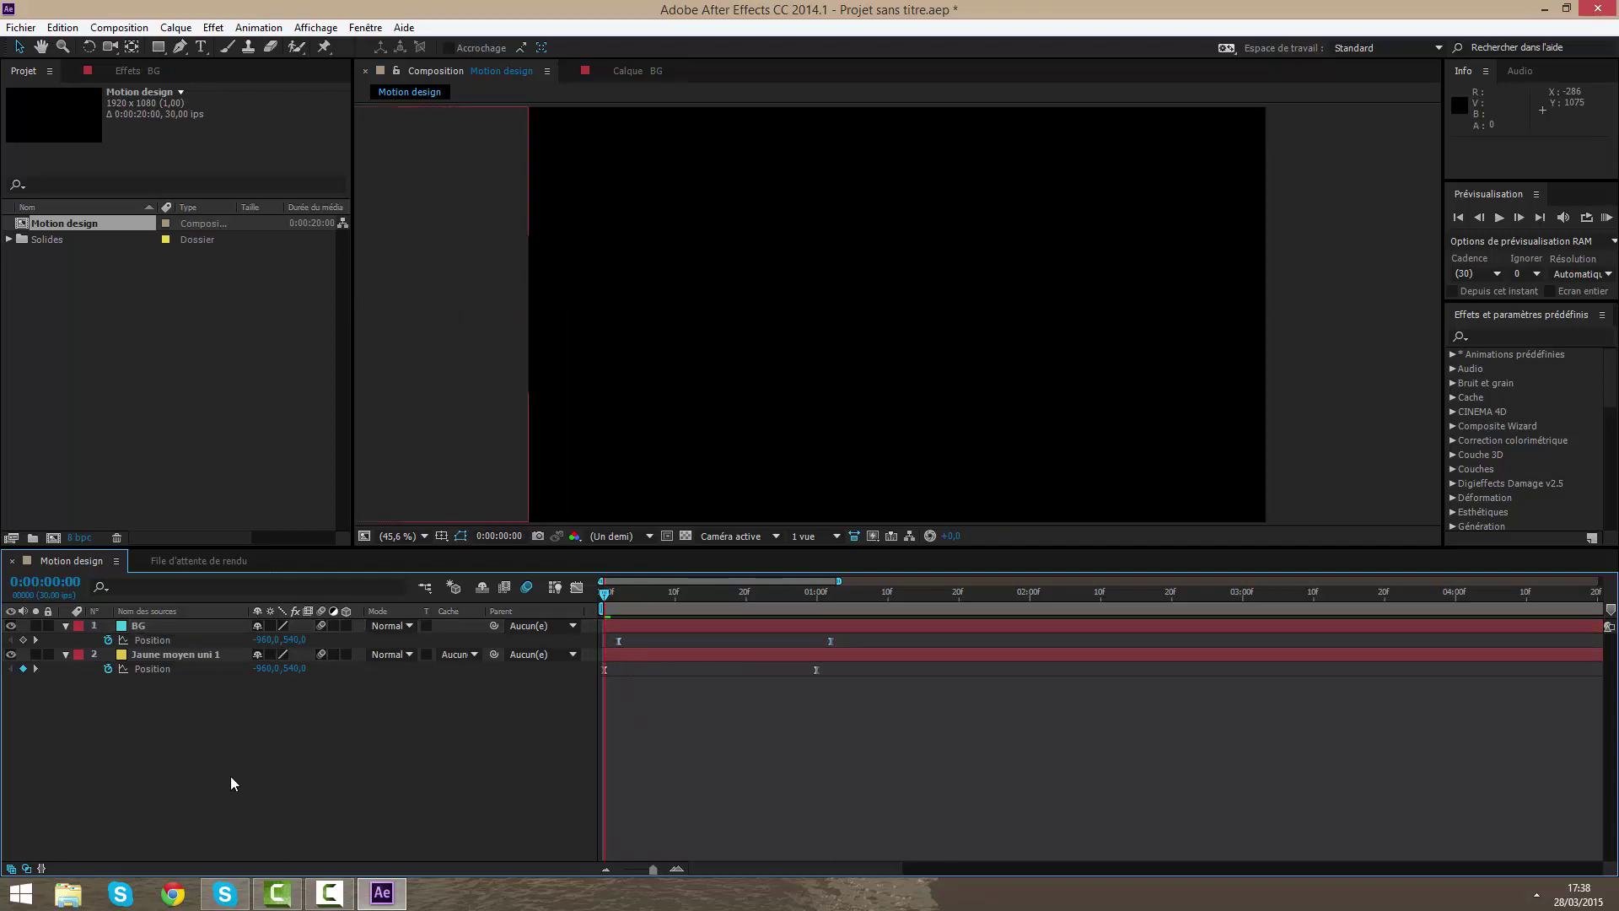
- Create a new 1920 x 1080 px solid coloured green (#47DD55)
right_click(776, 755)
mouse_move(813, 574)
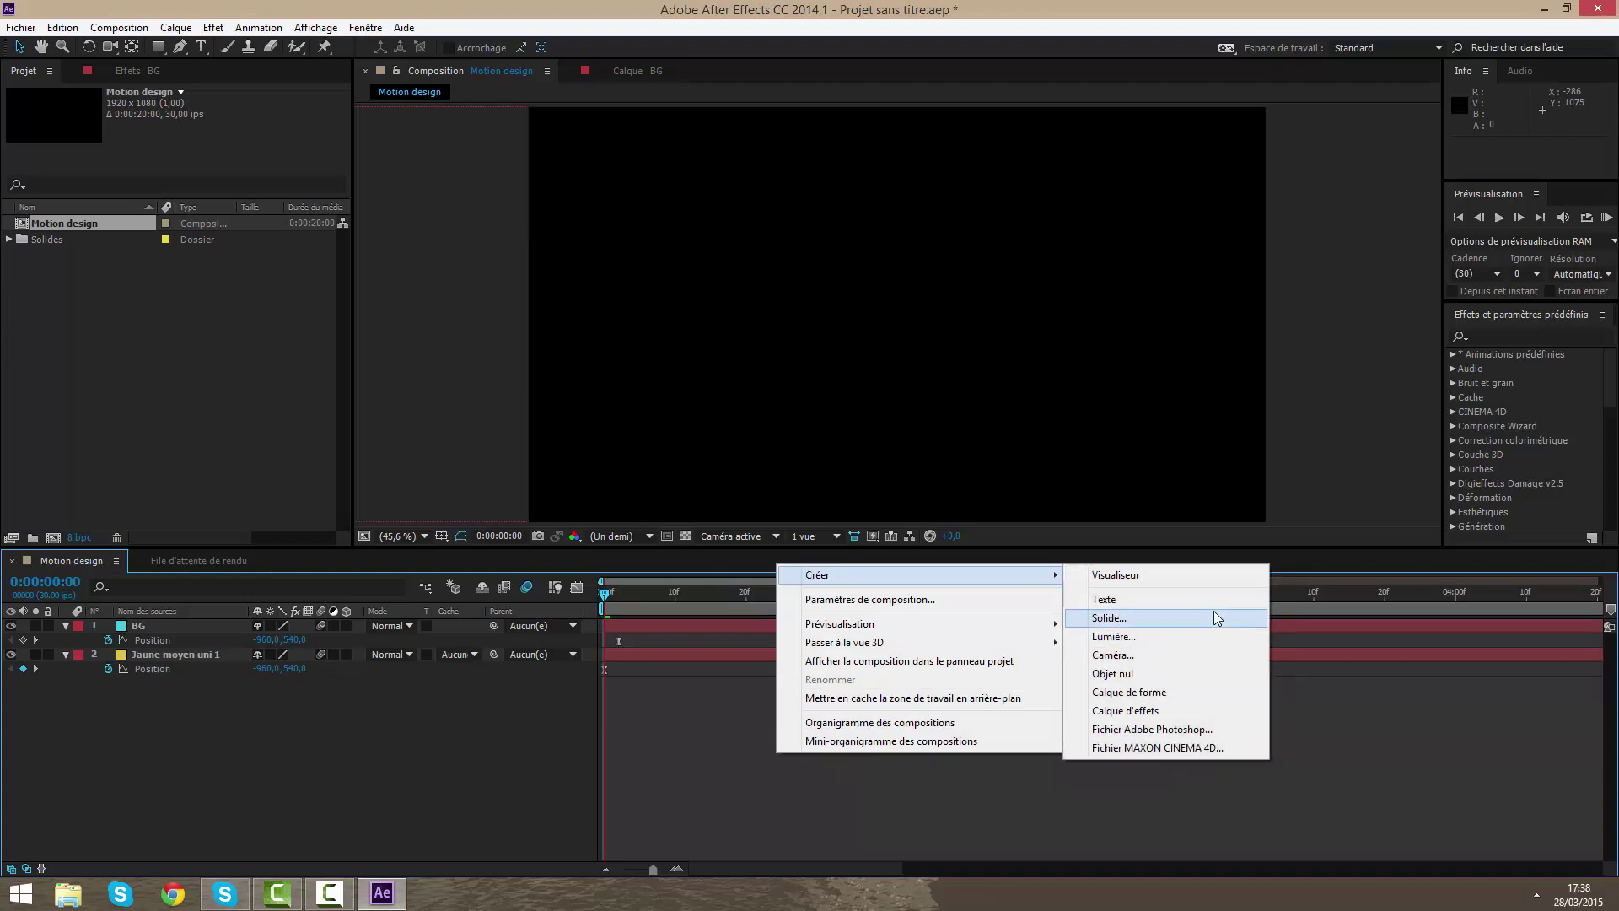
left_click(1216, 618)
left_click(1003, 561)
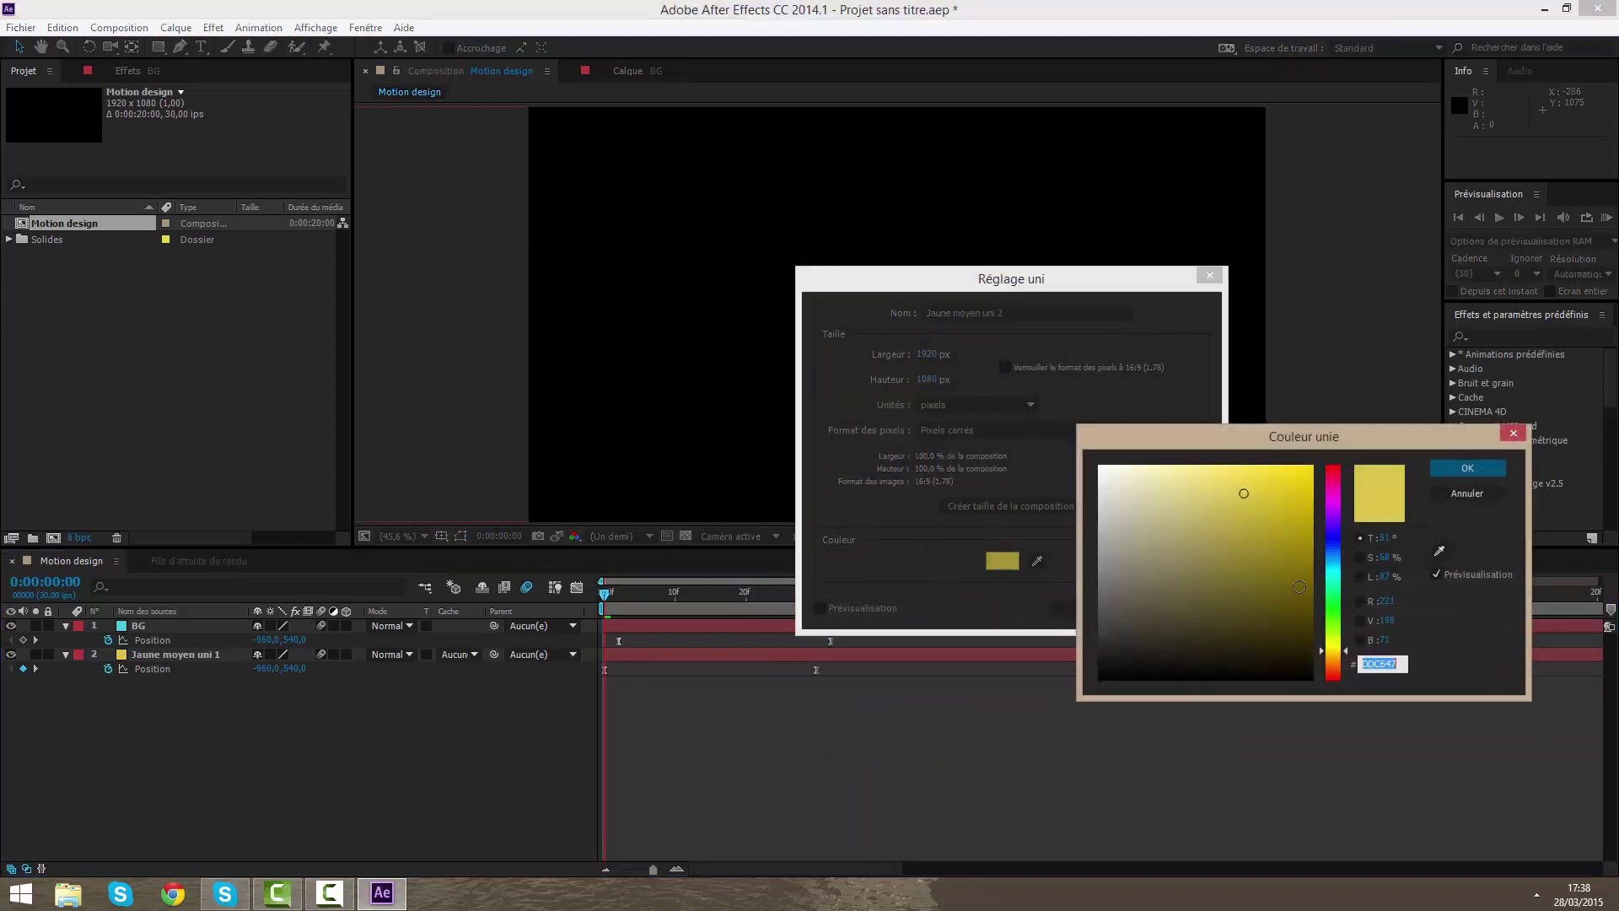
left_click(1332, 605)
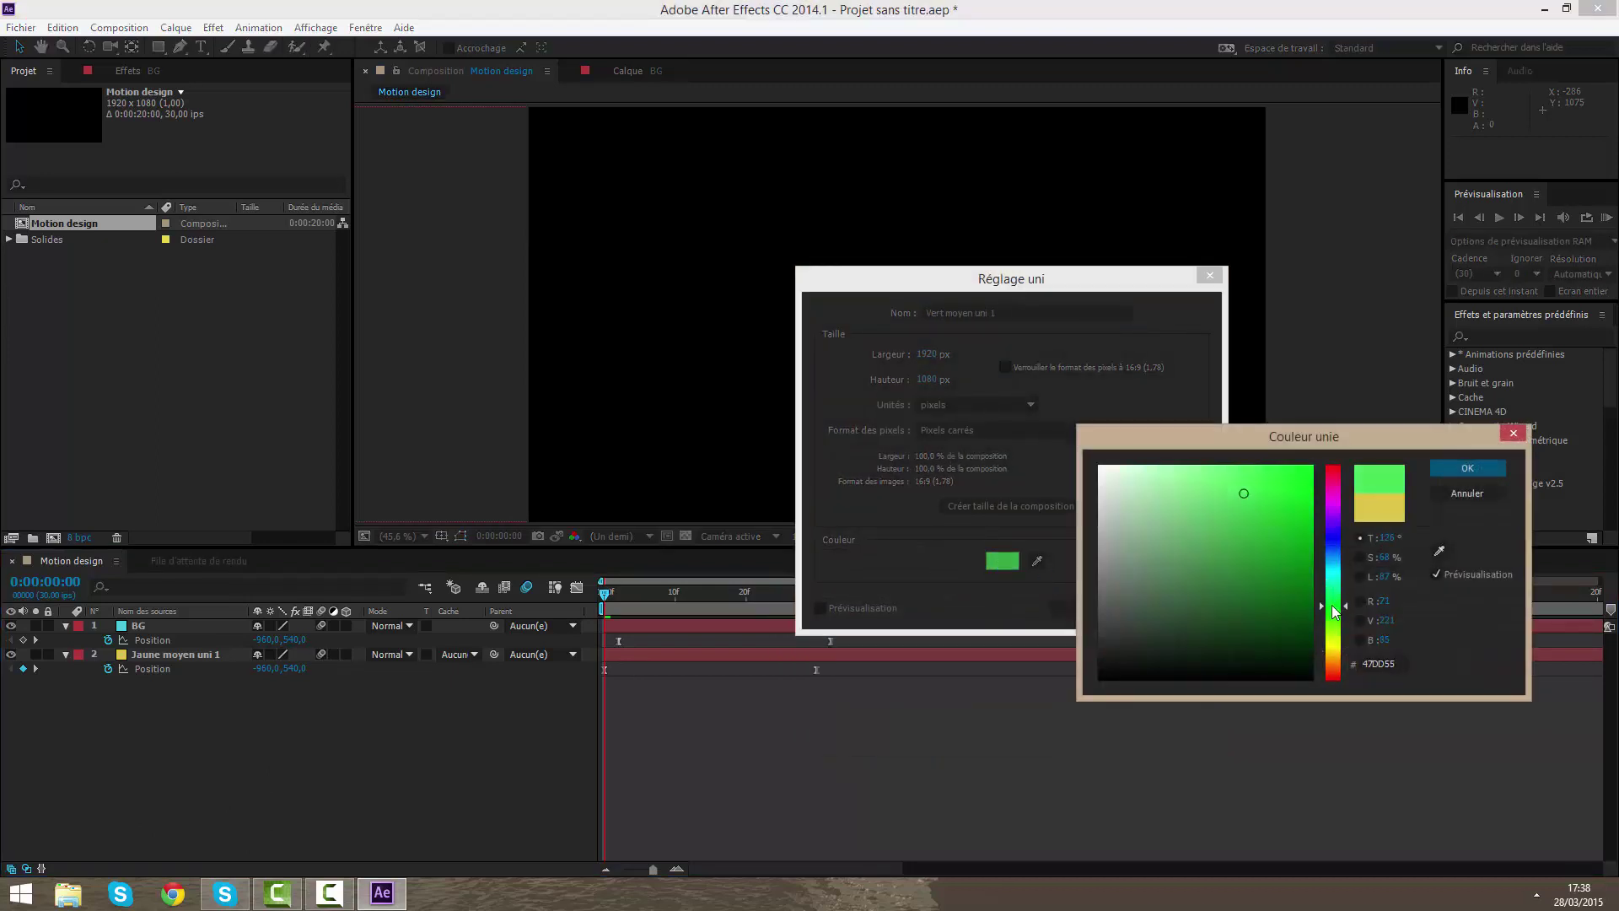
left_click(1473, 477)
left_click(1107, 601)
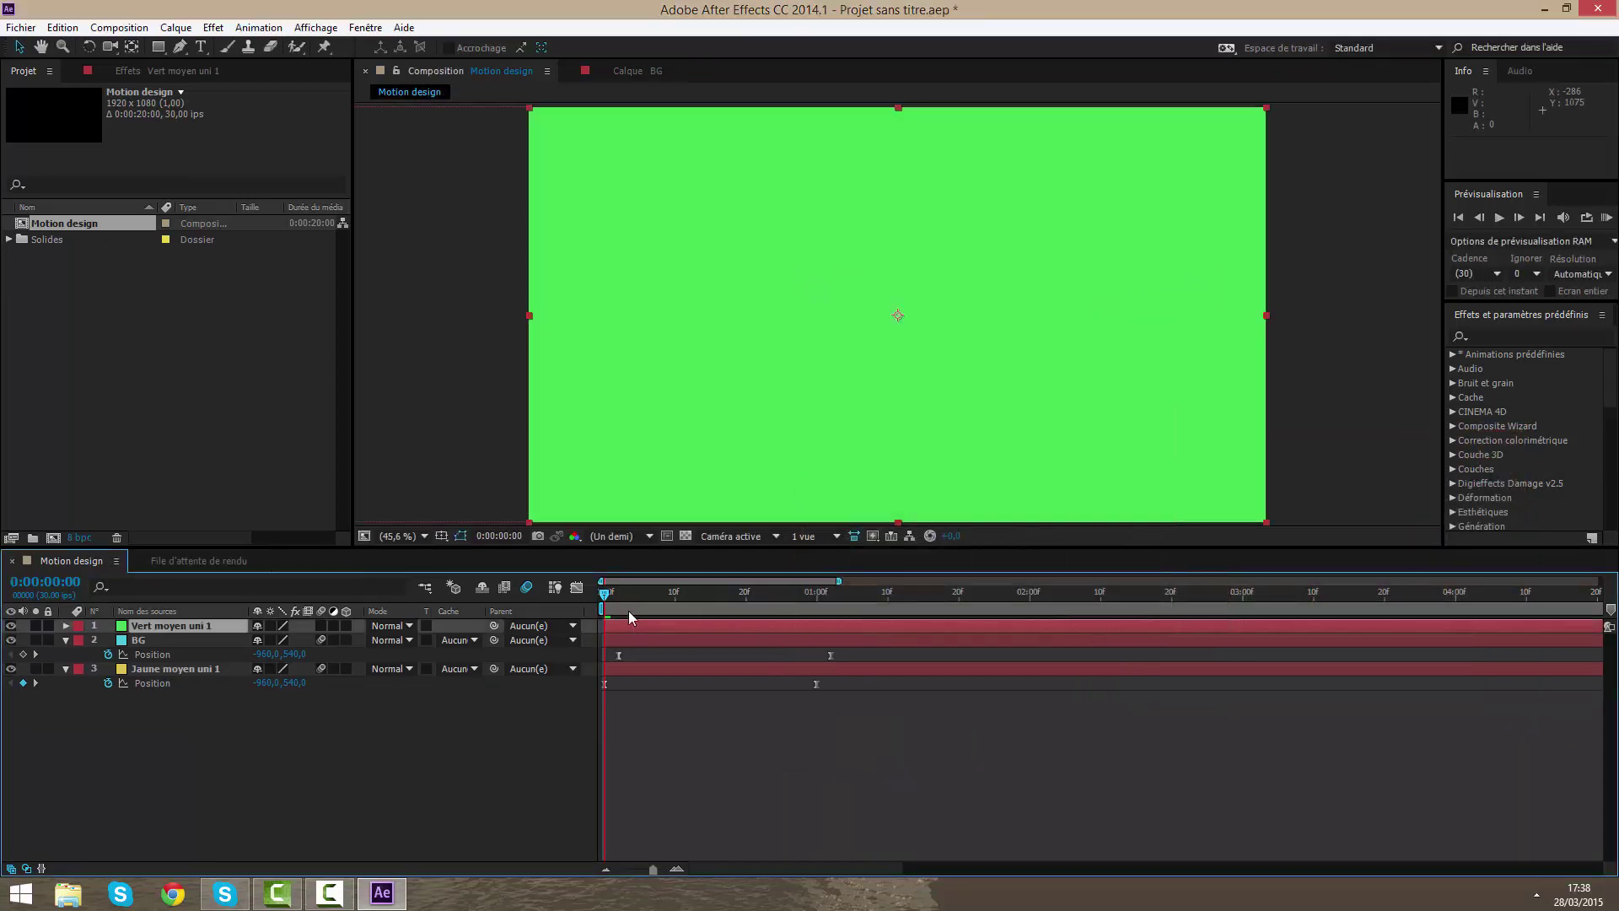
- Paste the Position keyframes onto the green solid at 0 seconds and shift the green and BG layers two frames later
key("ctrl+v")
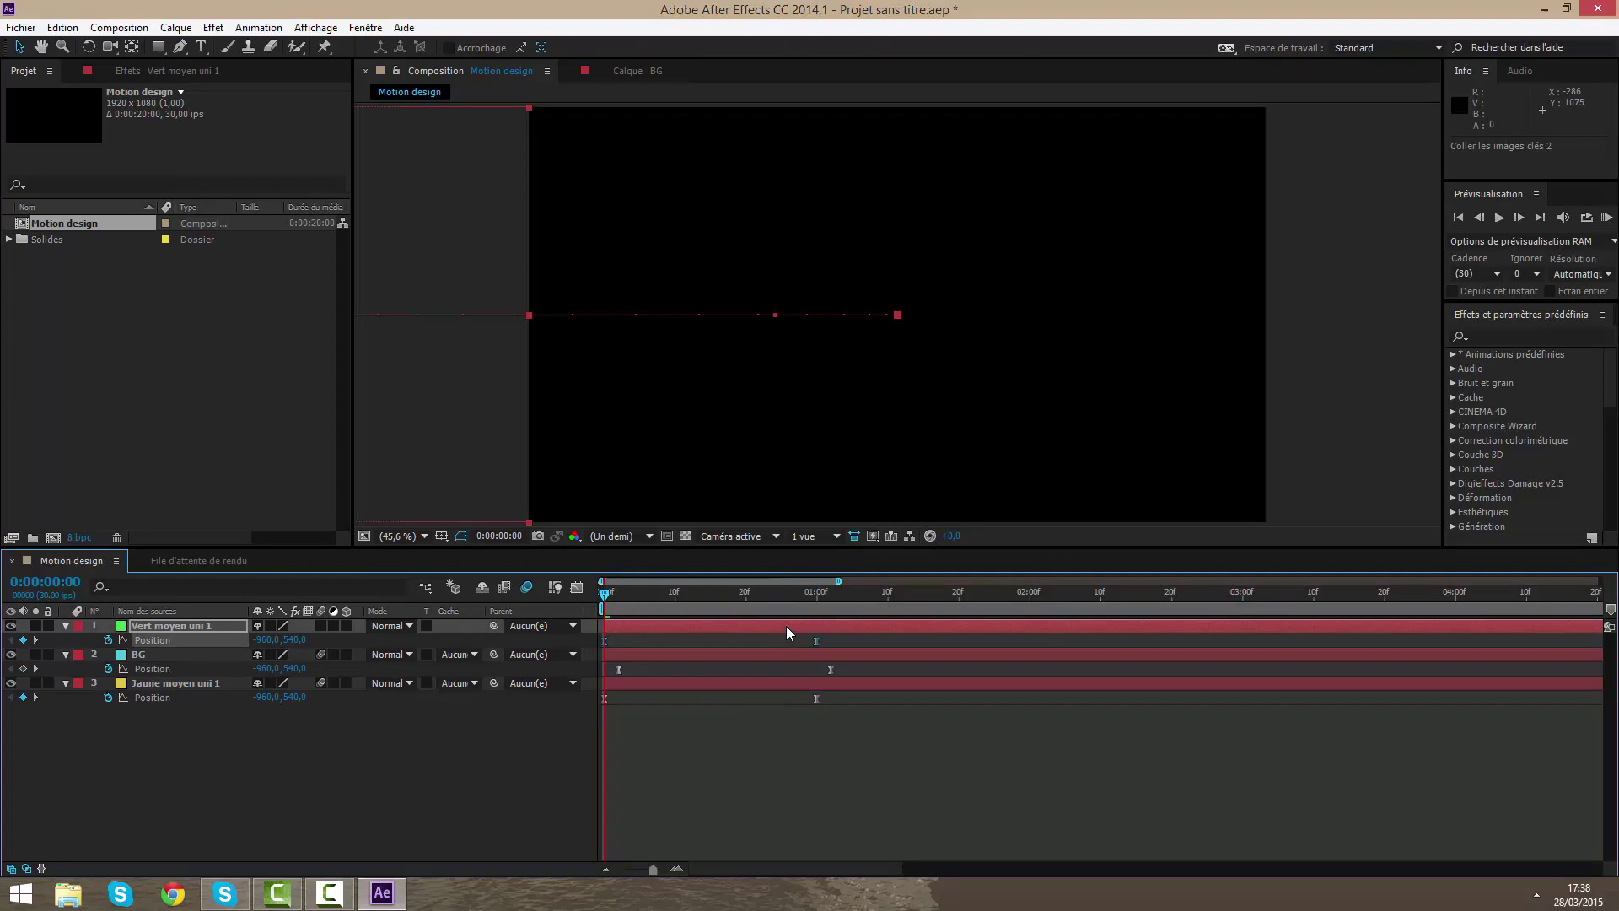
left_click_drag(787, 625, 830, 659)
left_click(811, 655)
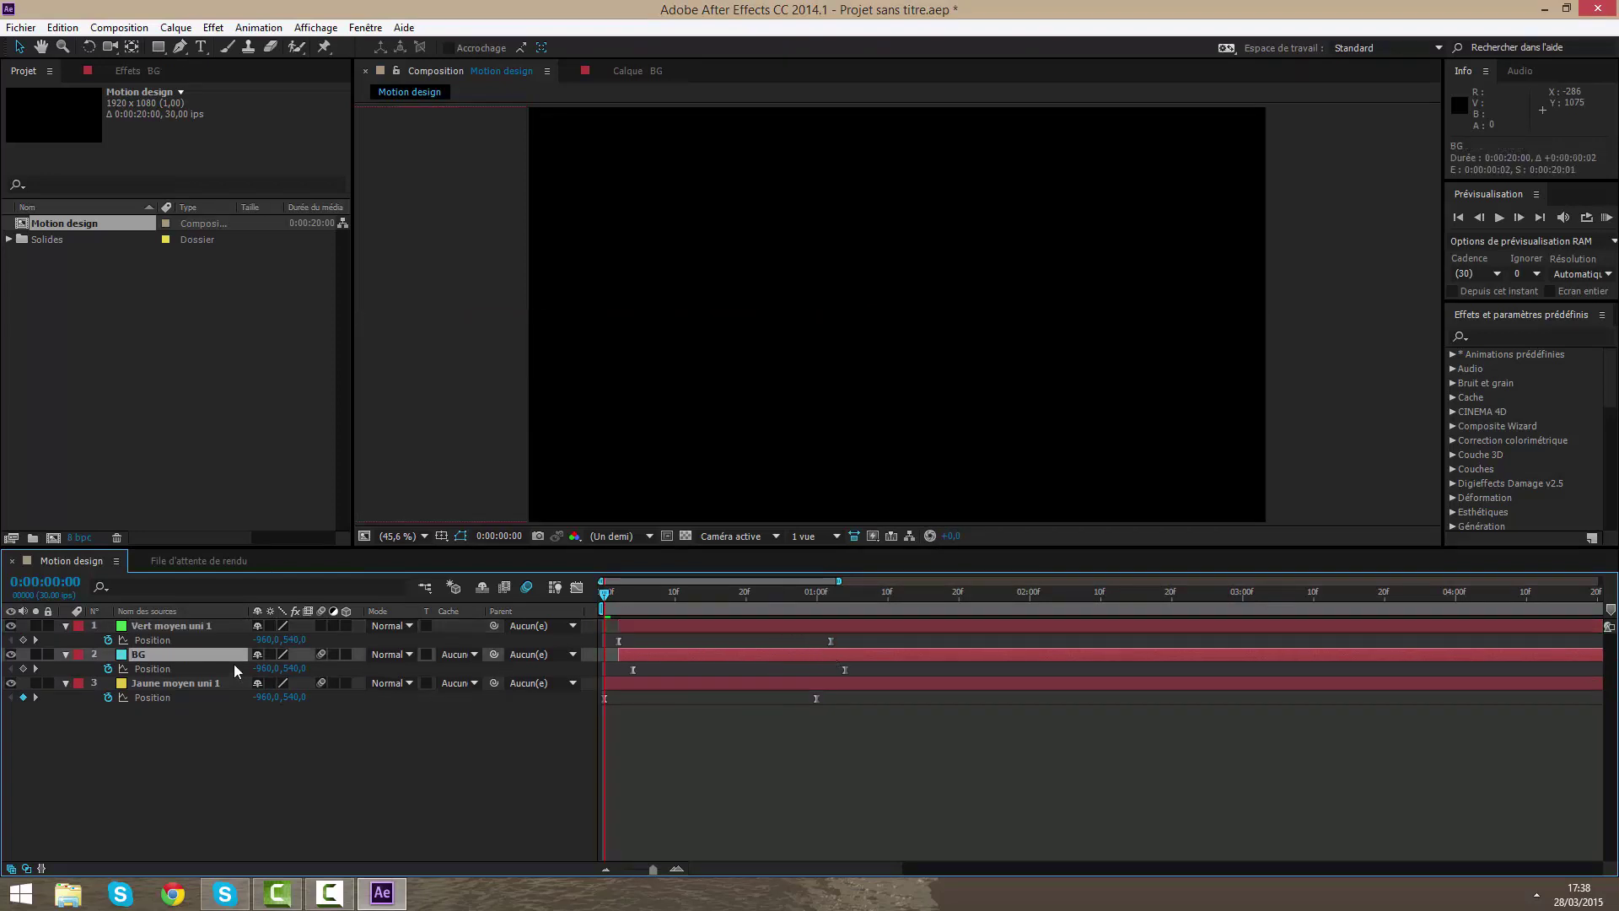
- Move the BG layer above the green solid, scrub to 0:00:00:26 and enable motion blur on the green layer
left_click_drag(236, 656, 240, 625)
left_click(594, 702)
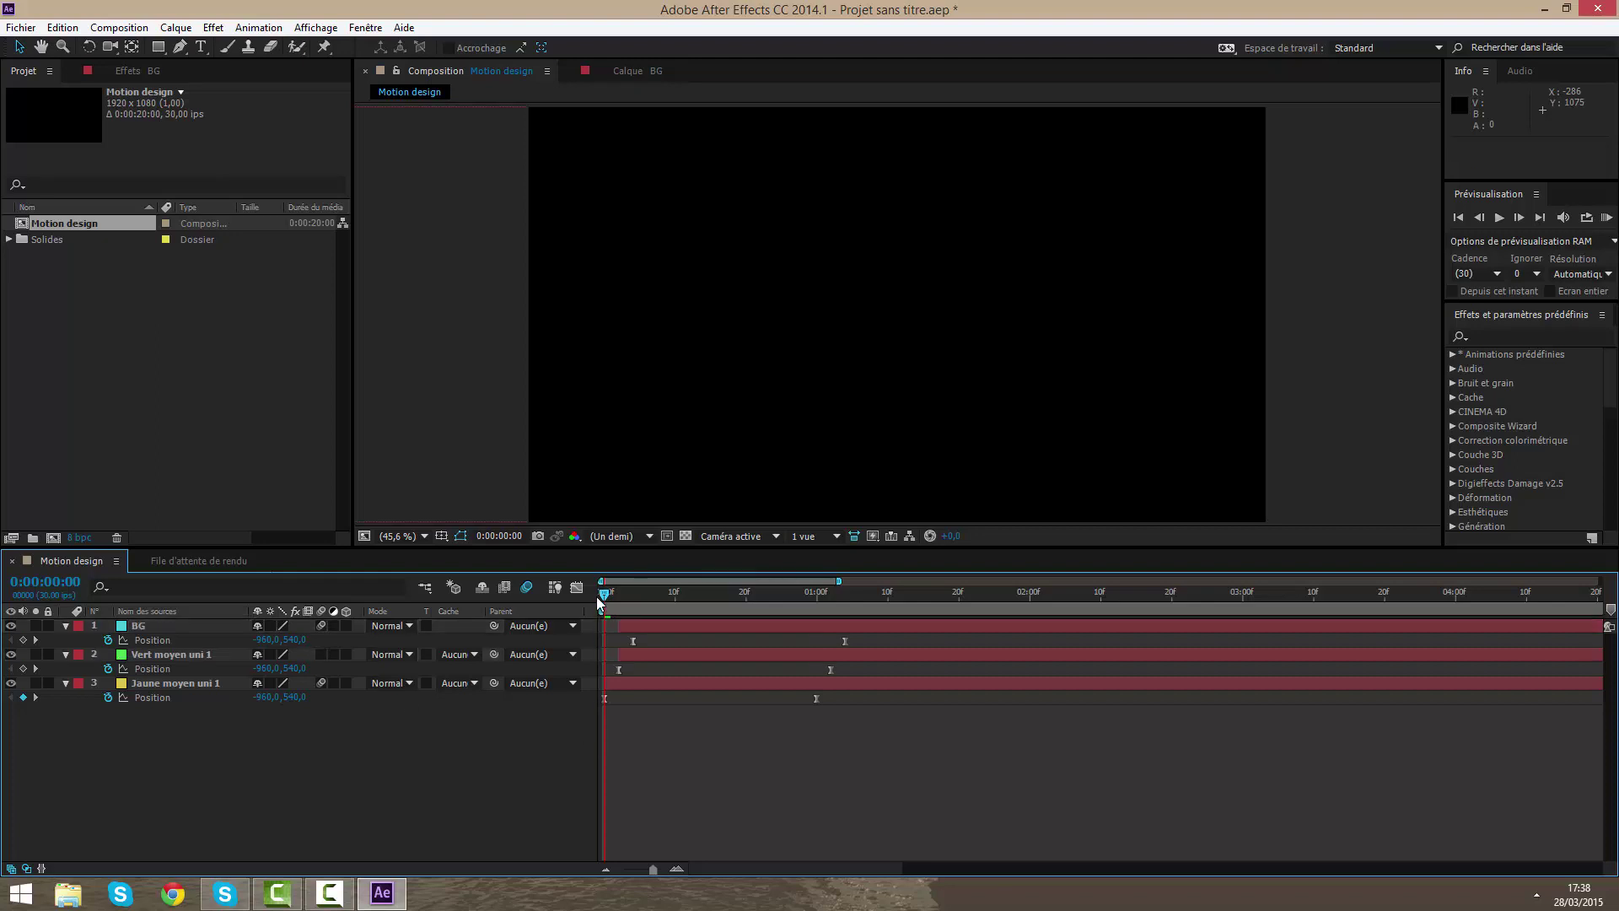
left_click_drag(599, 595, 788, 599)
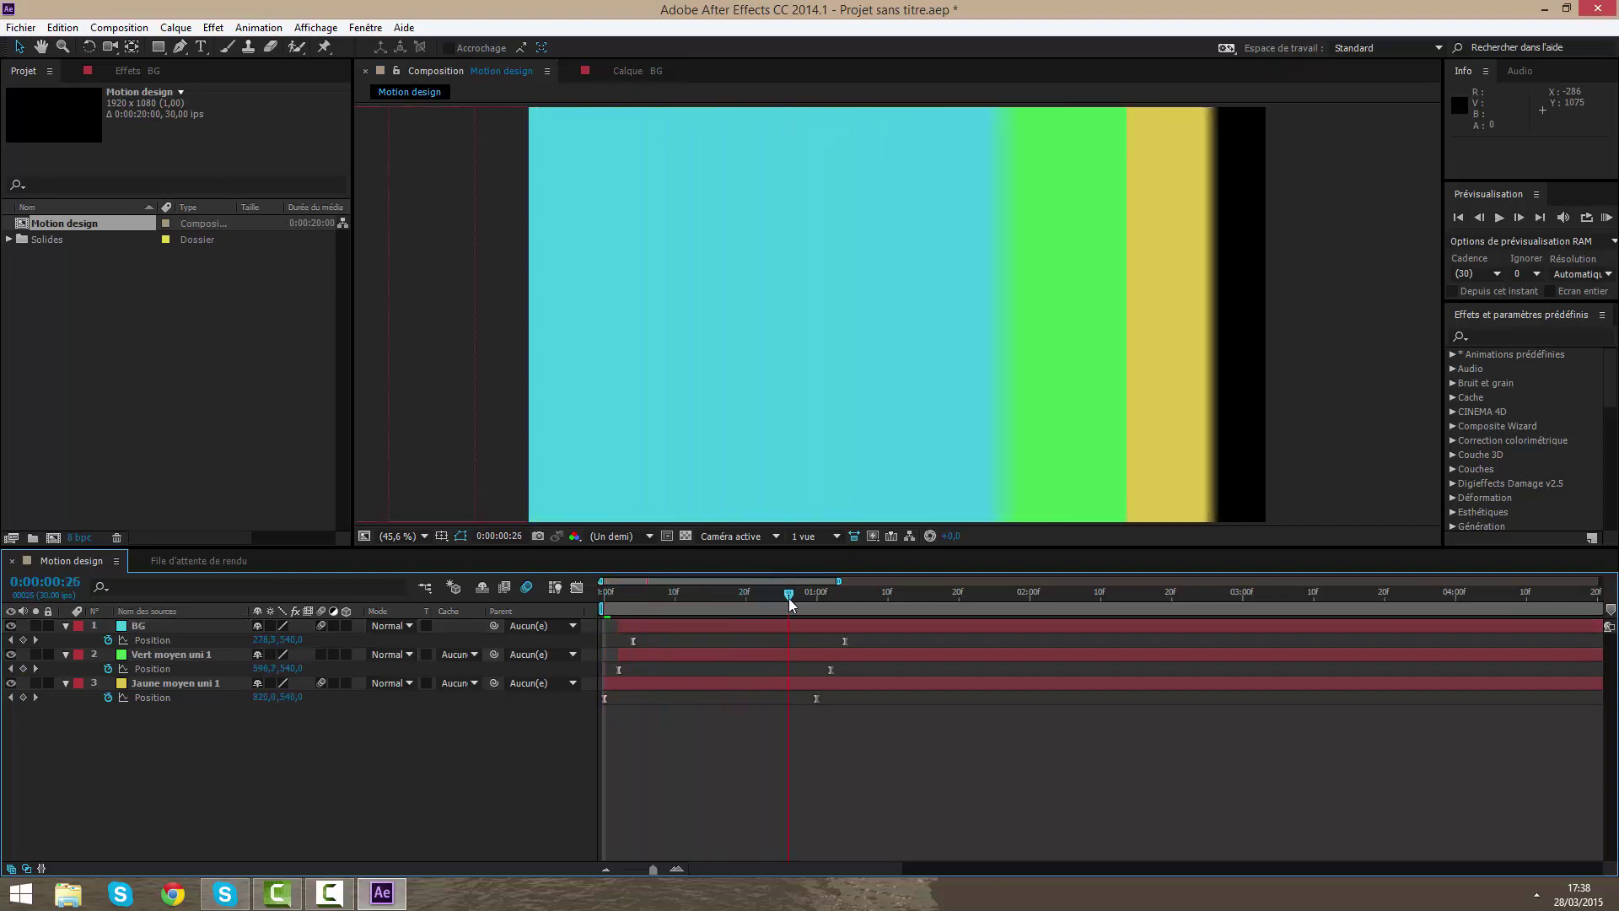
left_click(321, 654)
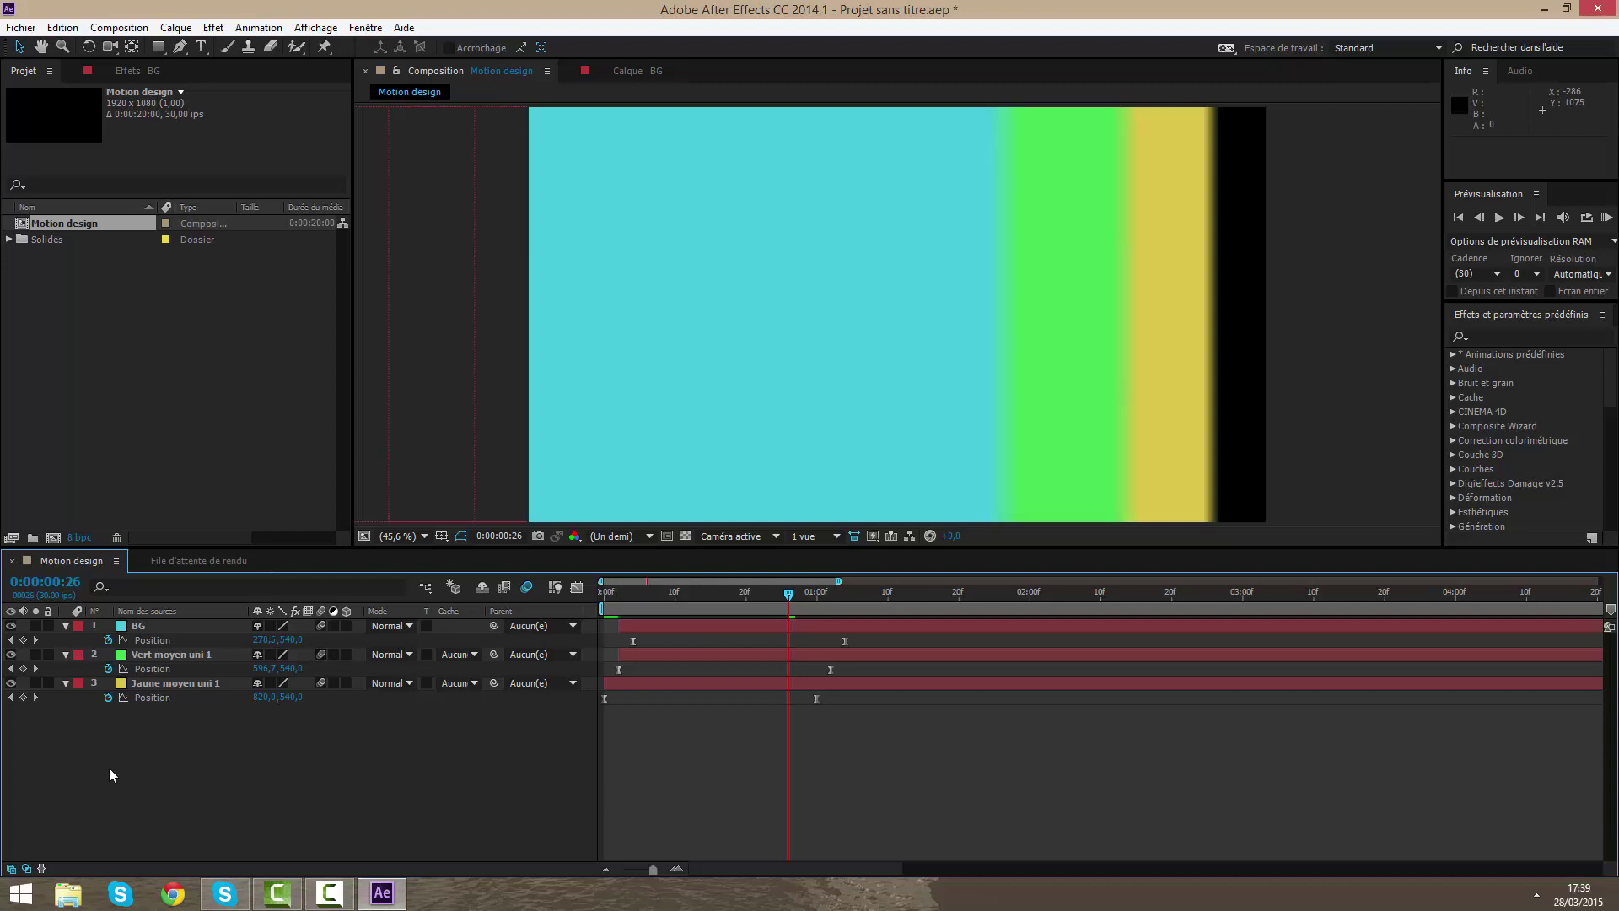
- Collapse the properties of all three solid layers and play a RAM preview of the transition
left_click(65, 683)
left_click(66, 654)
left_click(66, 626)
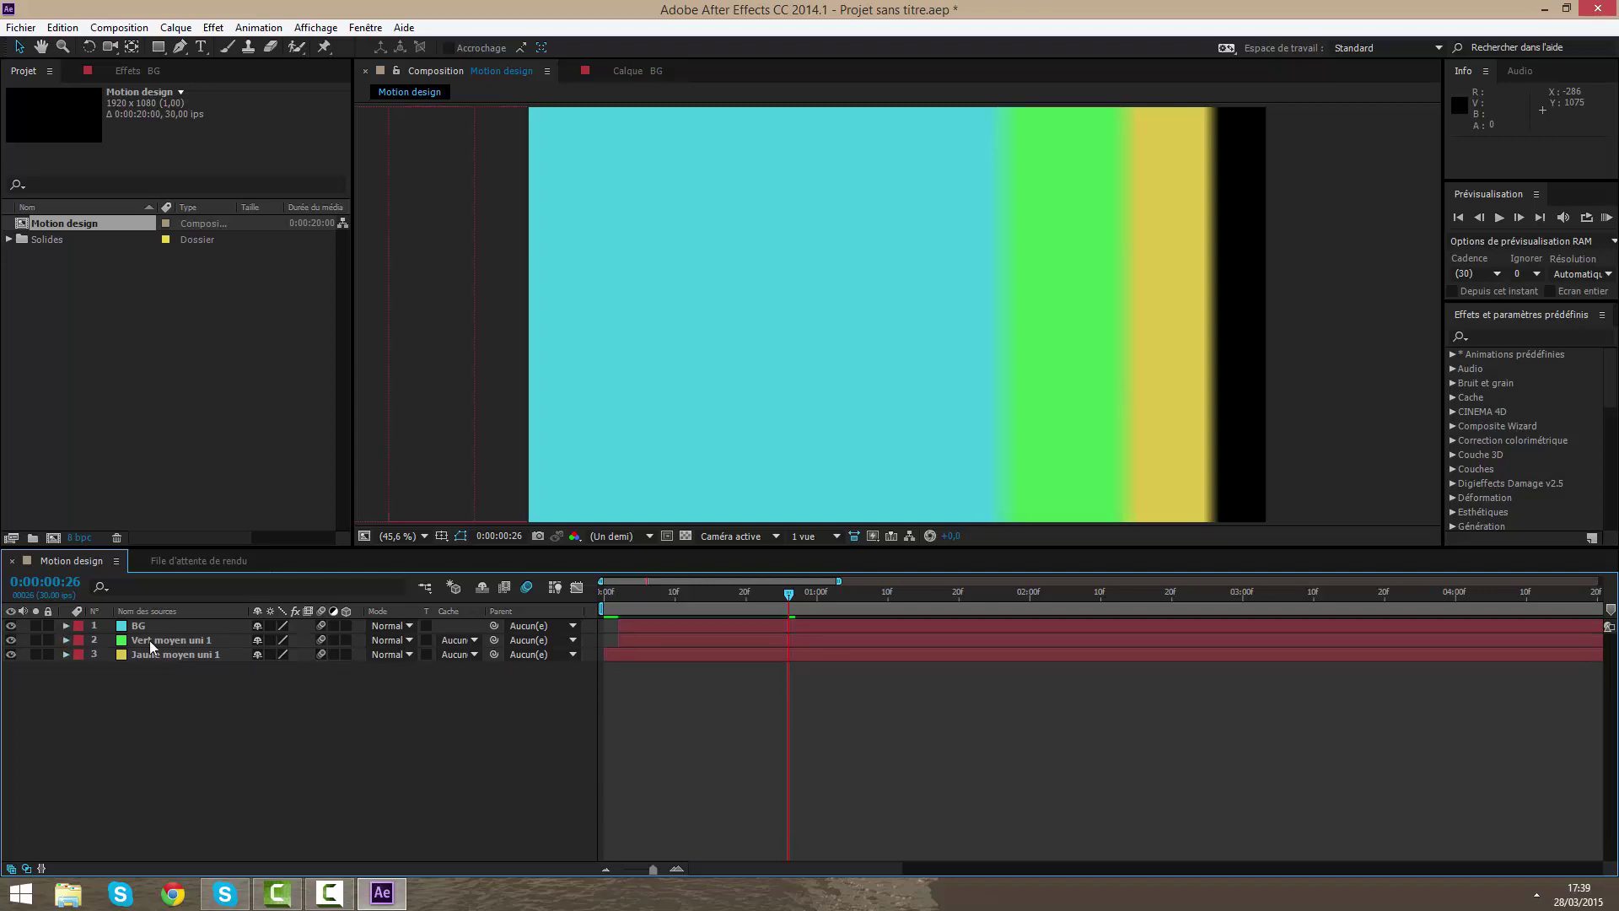
key("KP_0")
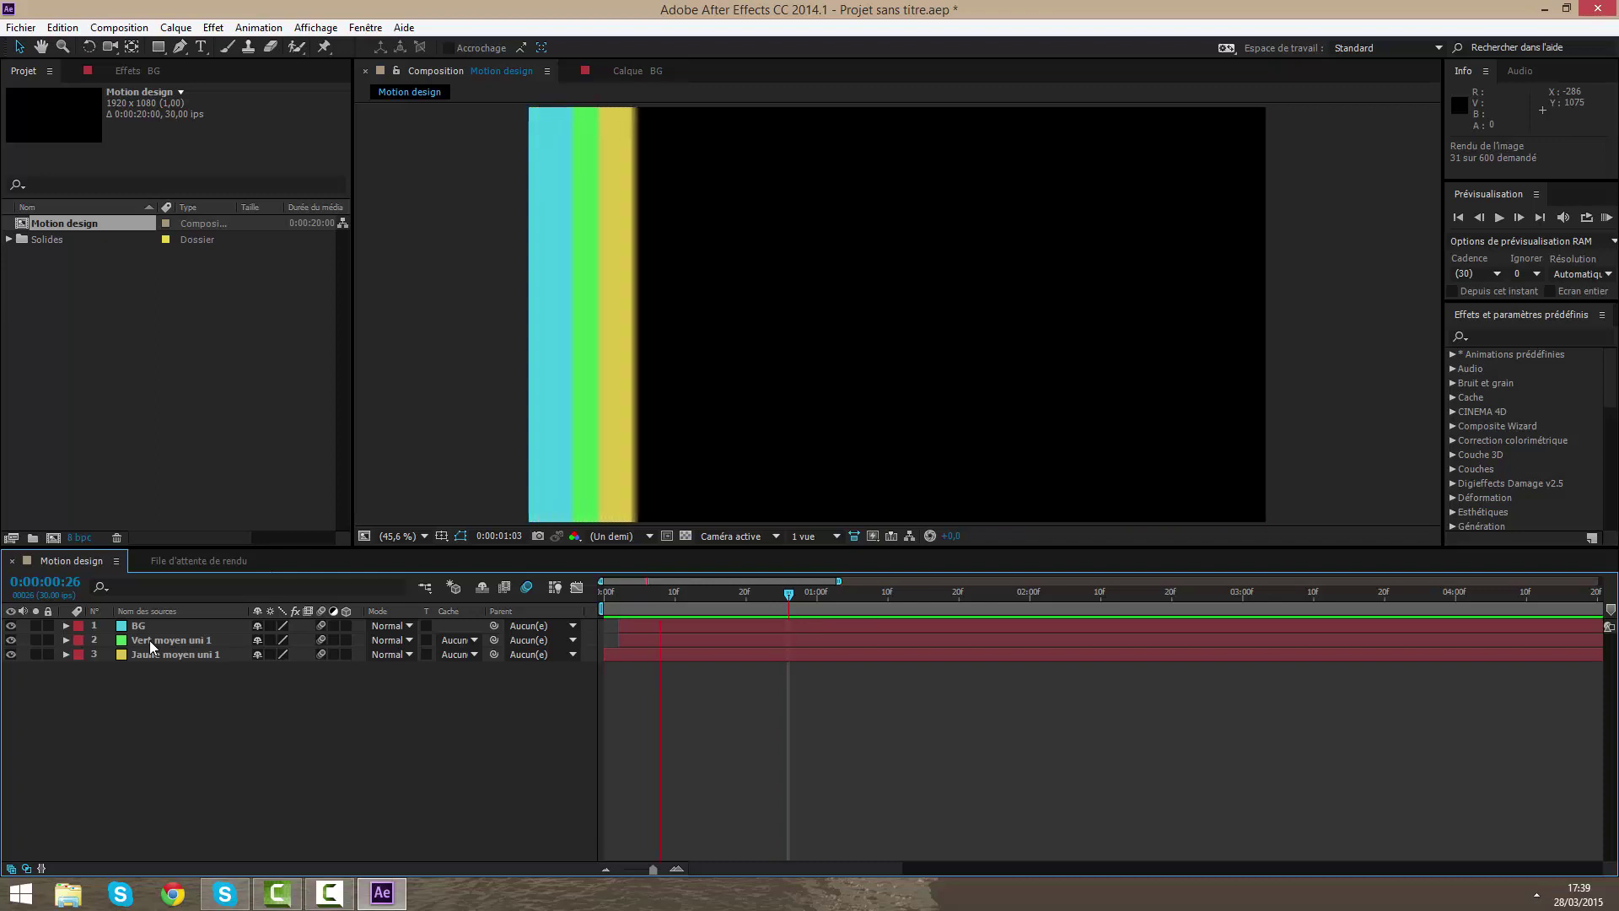
key("space")
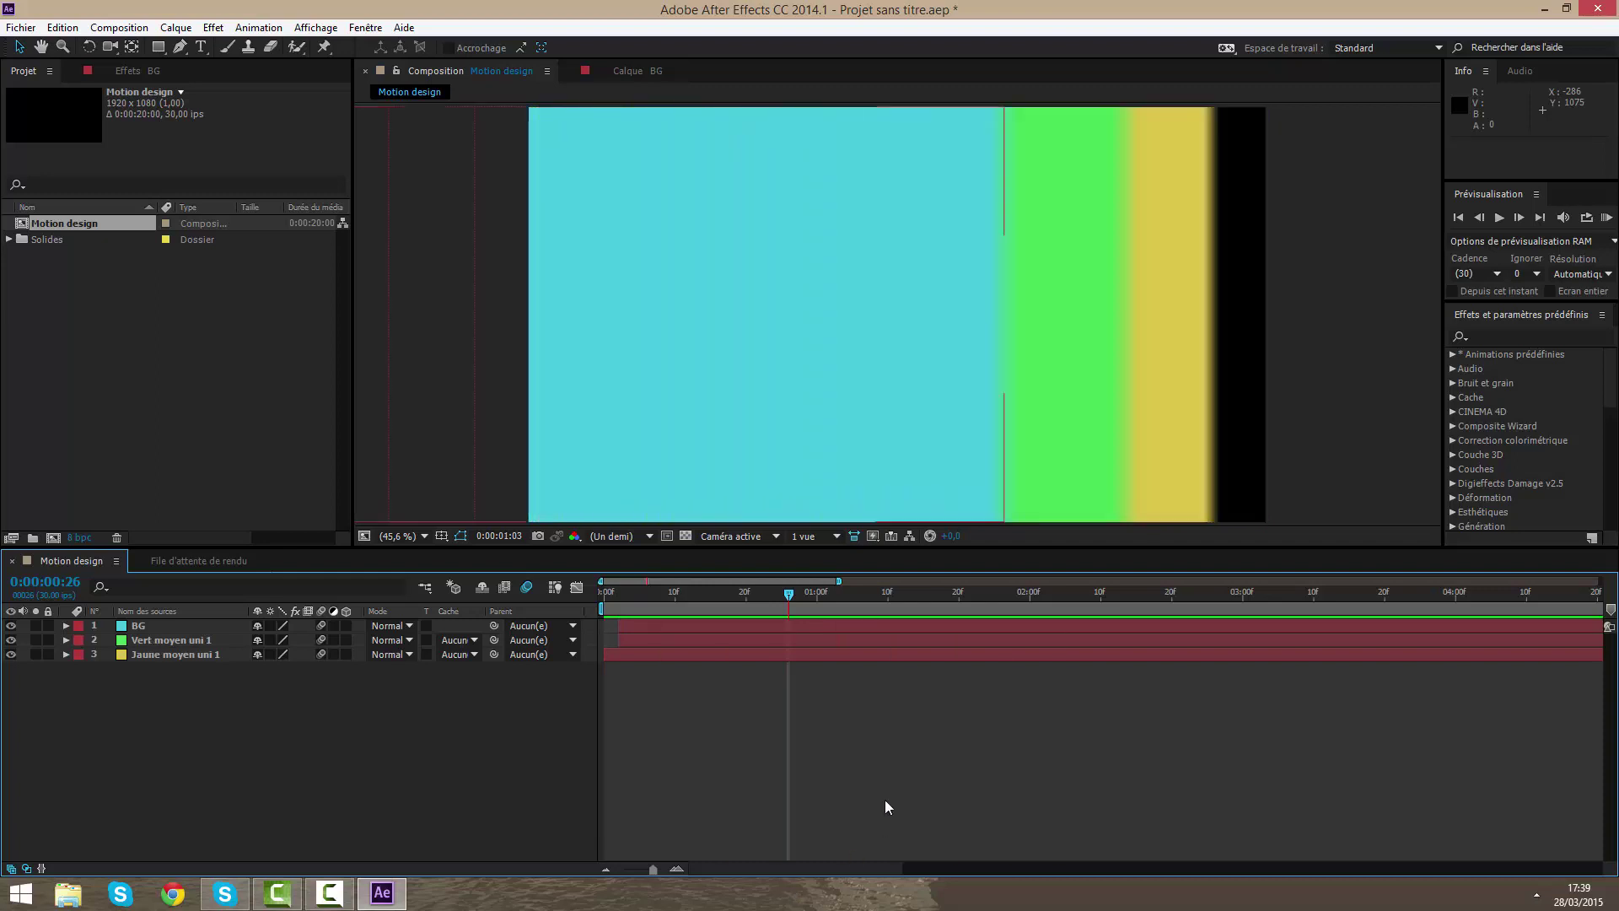
- Move the current time to 0:00:01:04 and create a text layer reading "MS DESIGN"
left_click_drag(777, 597, 844, 600)
right_click(867, 788)
left_click(853, 699)
key("Tab")
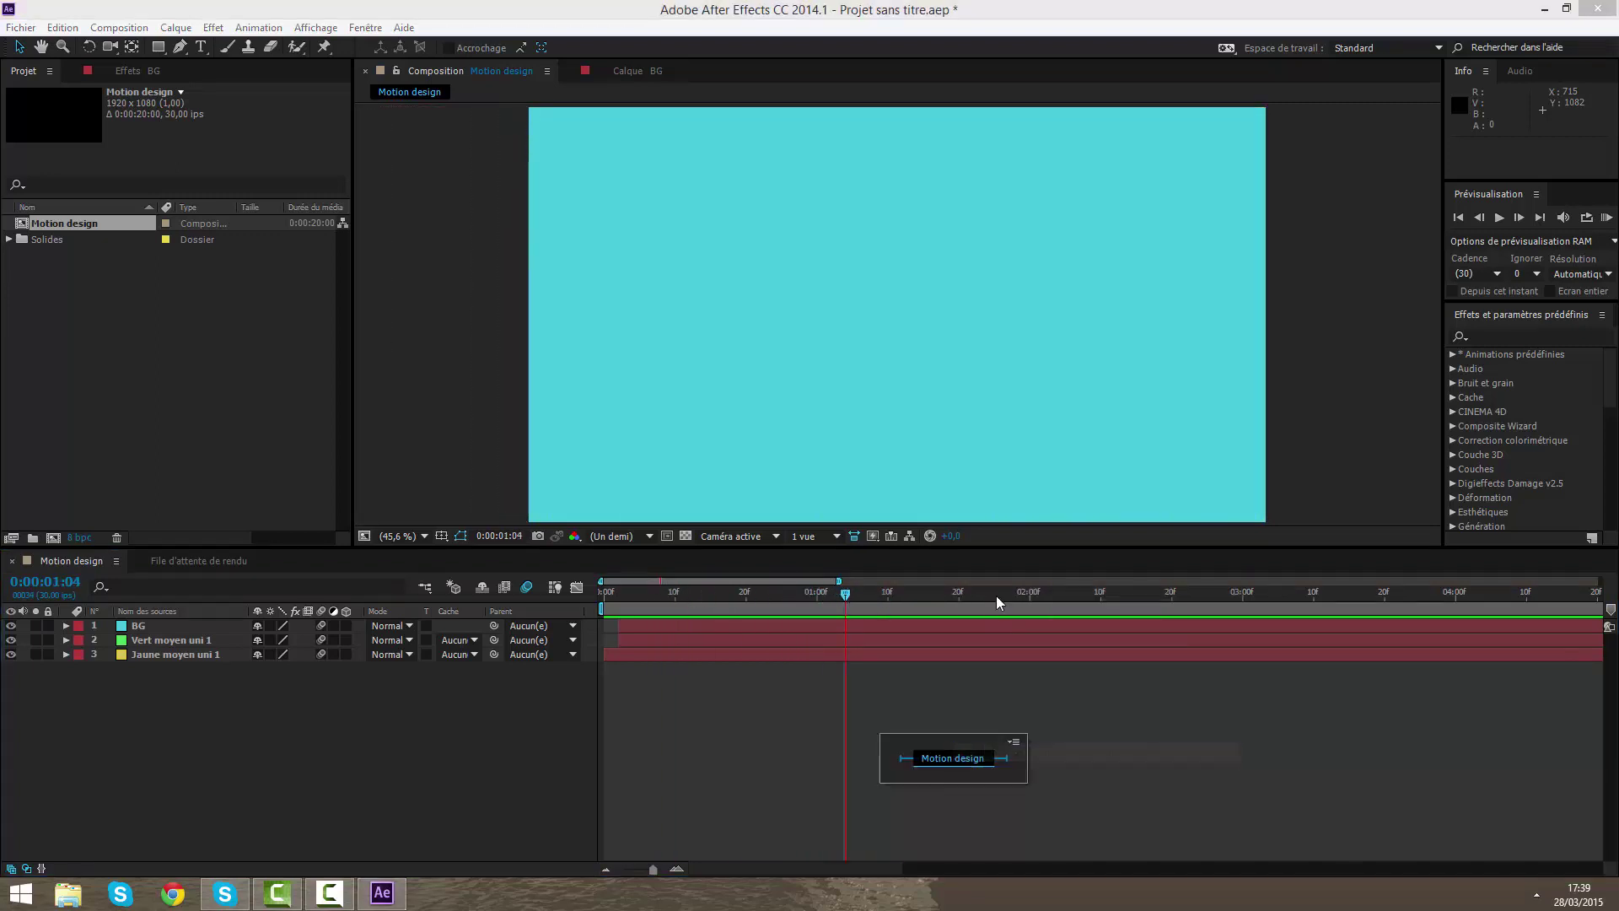
right_click(980, 685)
mouse_move(1062, 695)
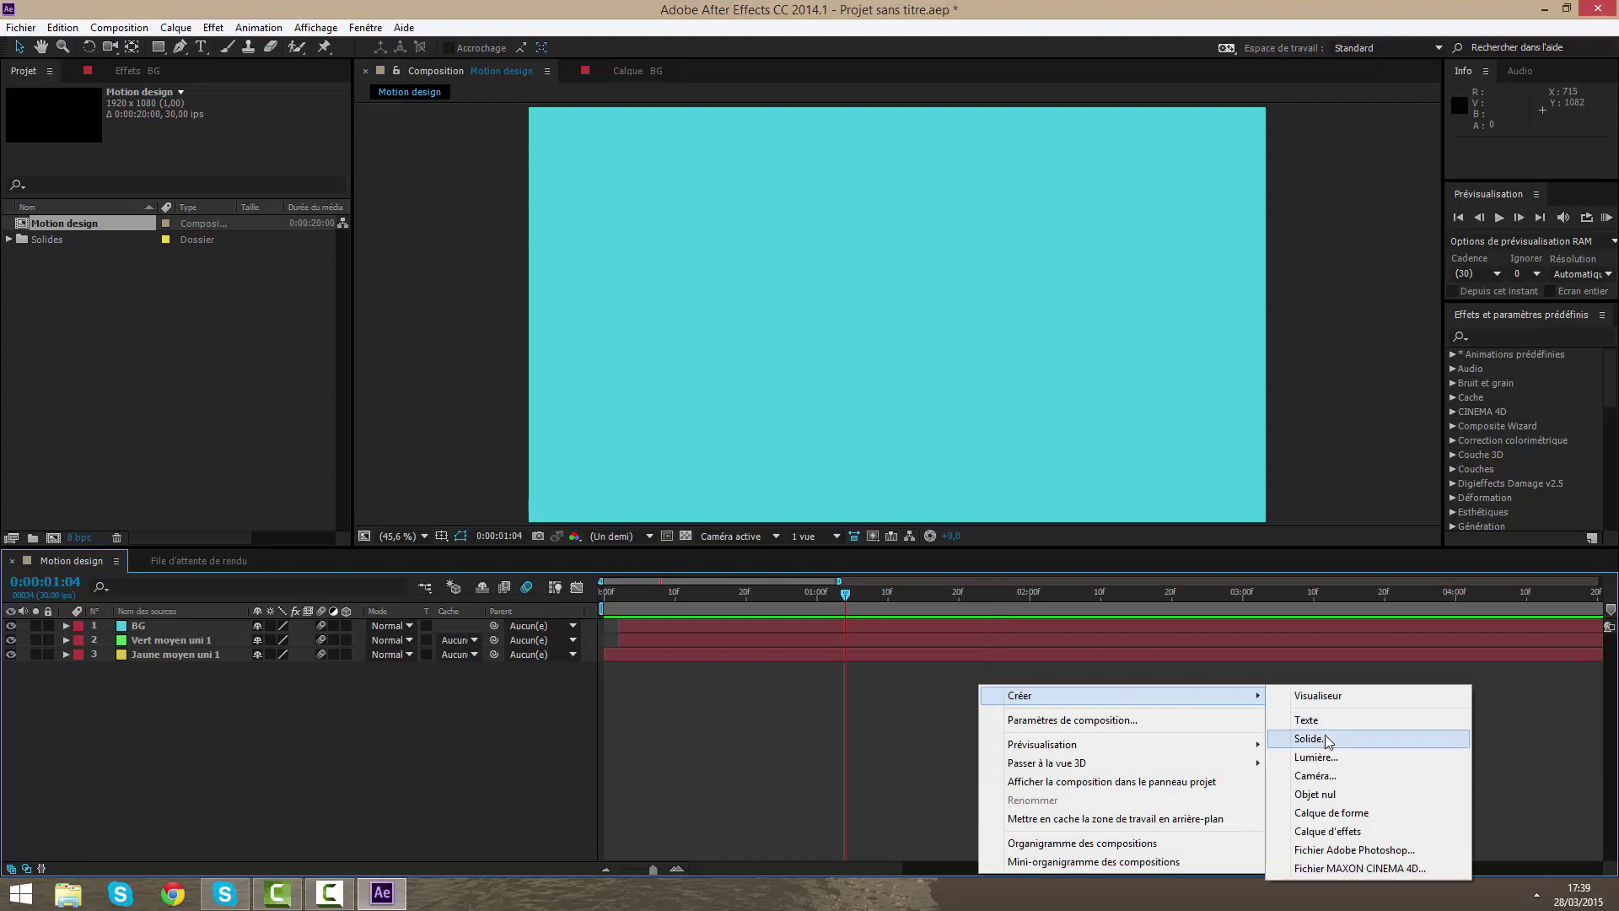
left_click(1324, 721)
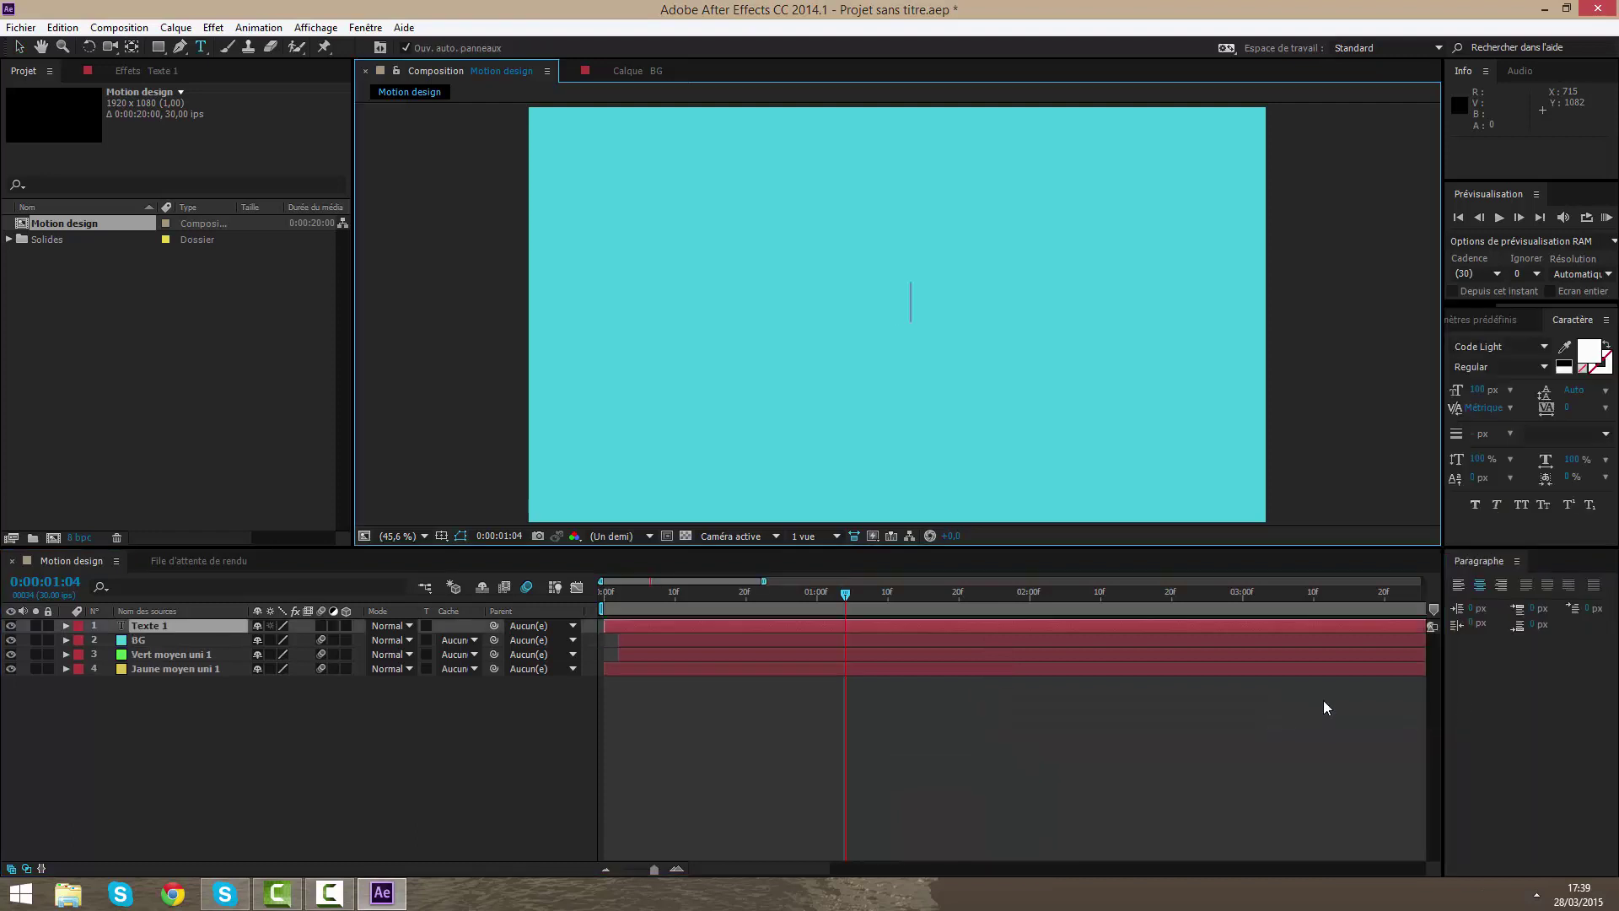
type("MS DESI")
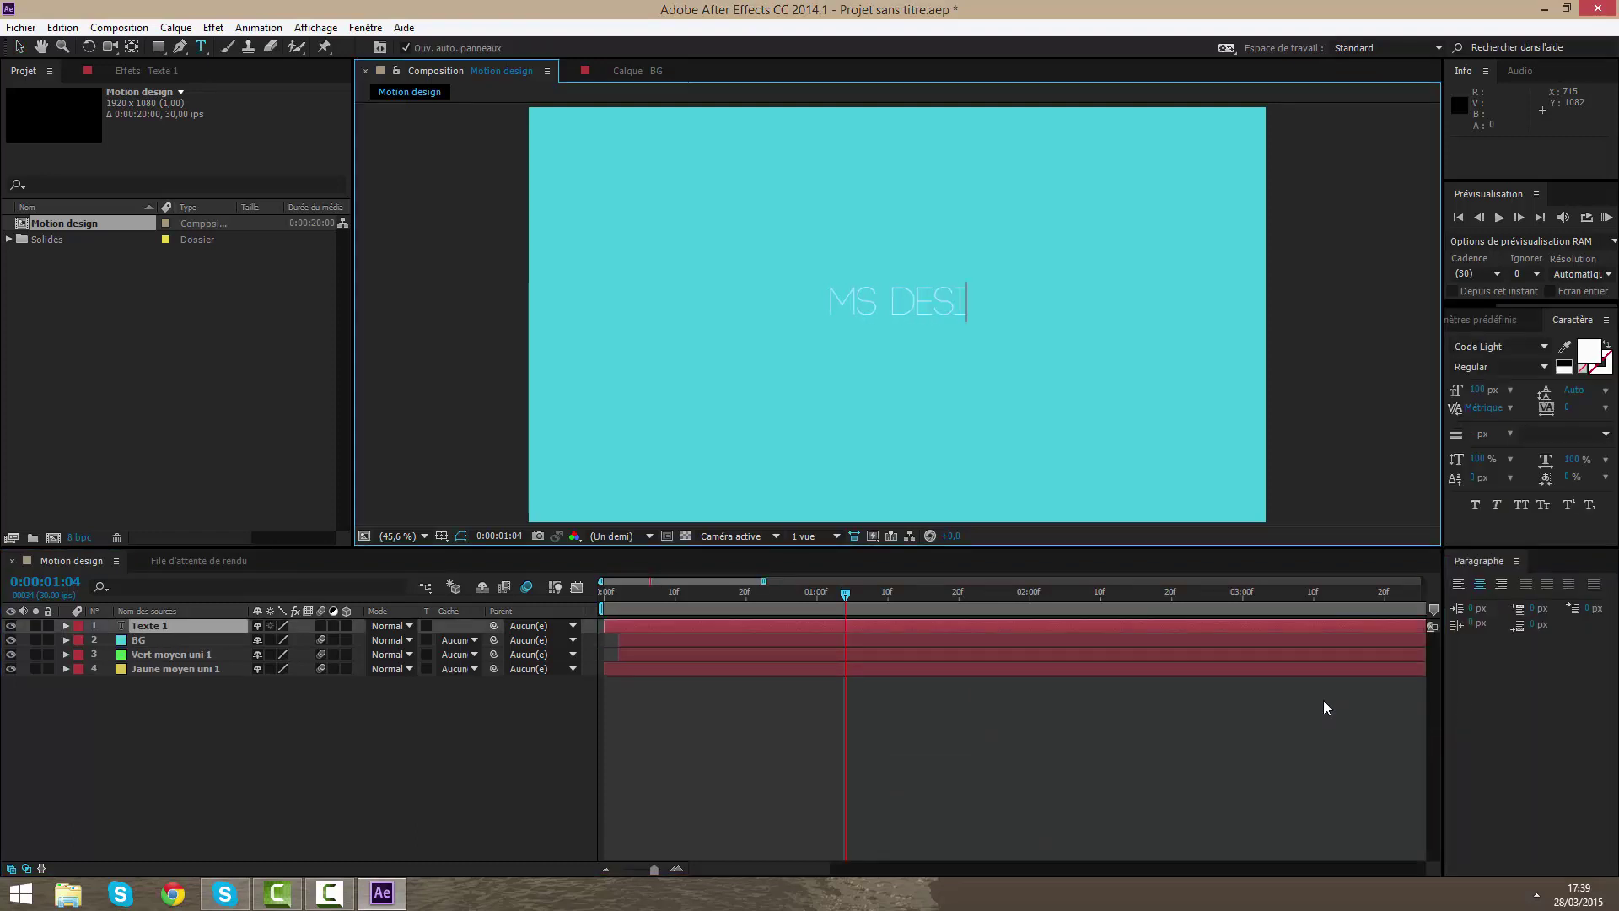
type("GN")
- Set the font of the word "MS" in the text layer to Code Bold and return to the Selection tool
left_click_drag(857, 306, 797, 297)
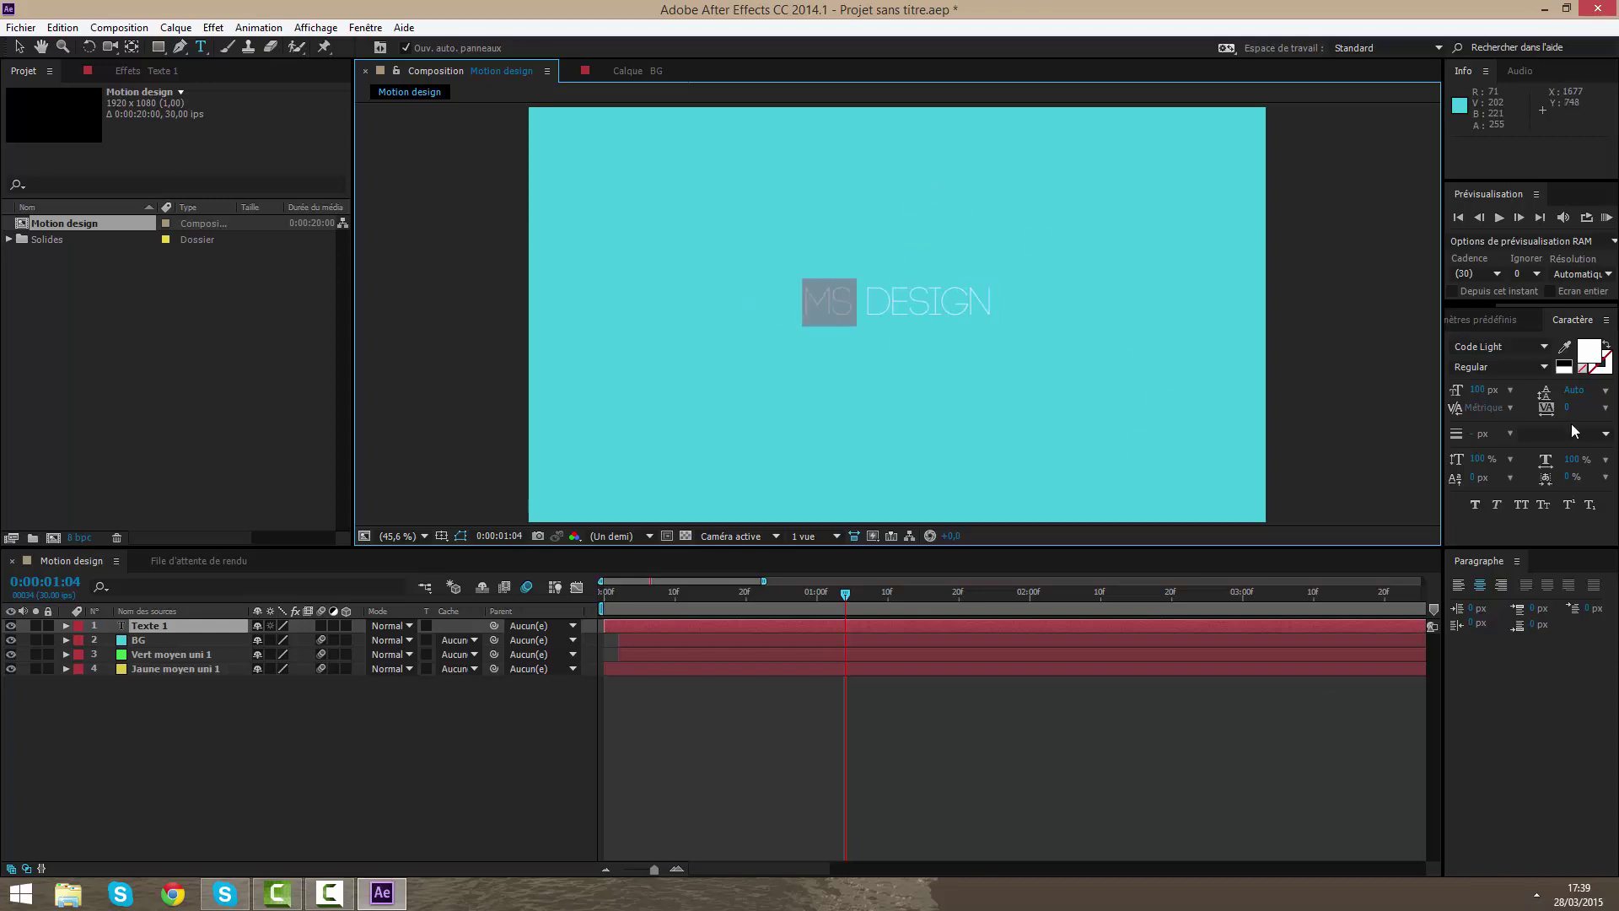
left_click(1510, 347)
key("Down")
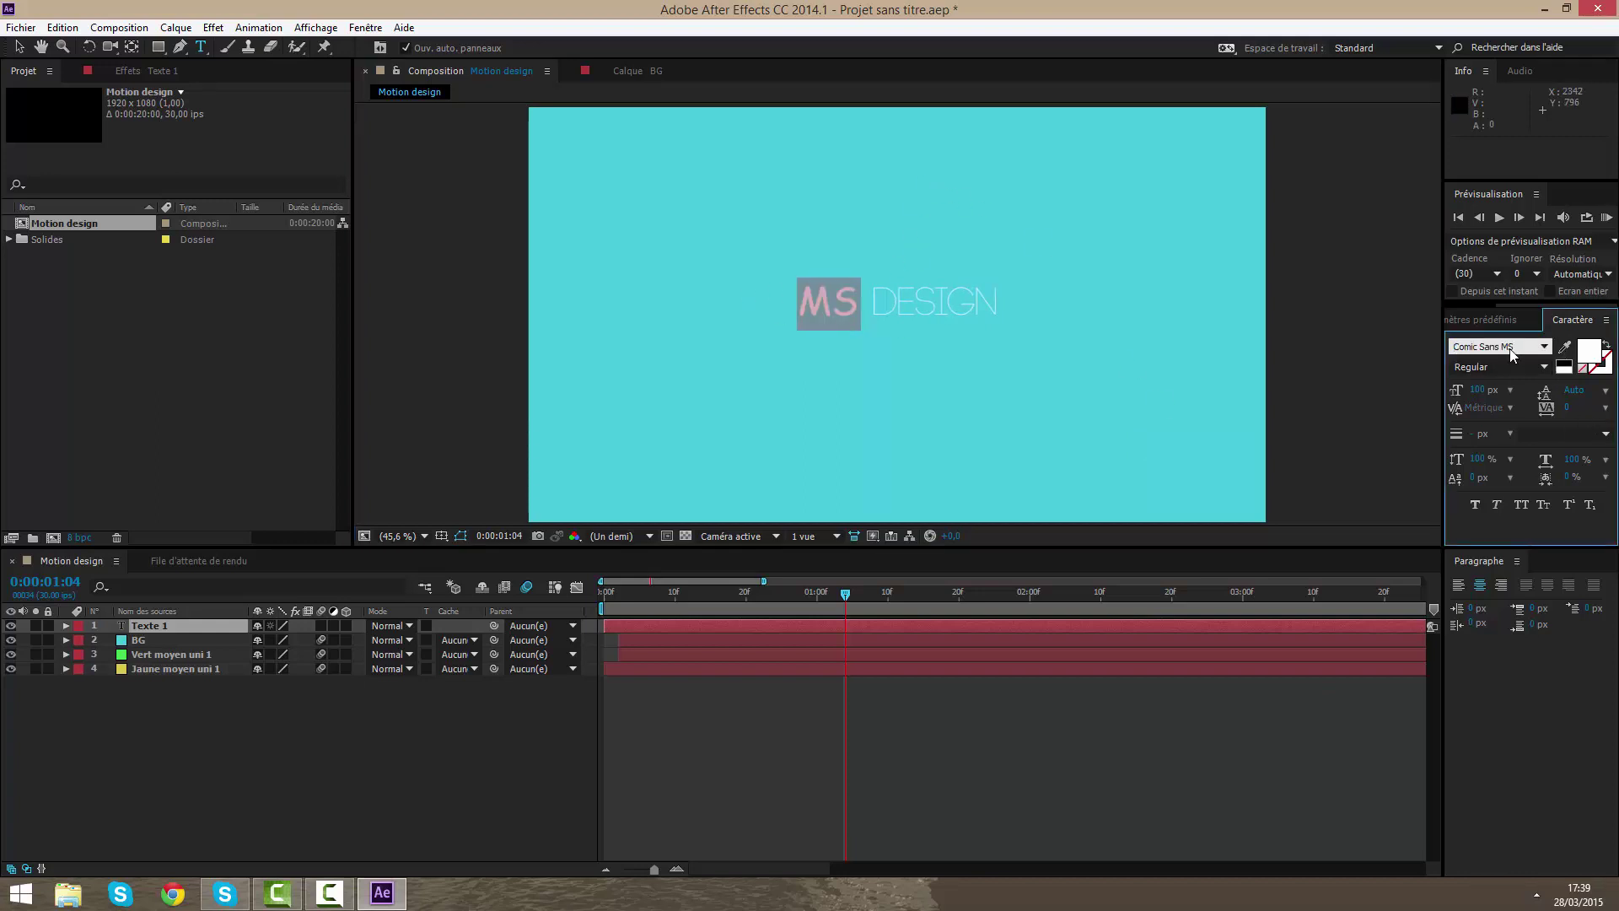
key("Up")
key("Up")
left_click(25, 49)
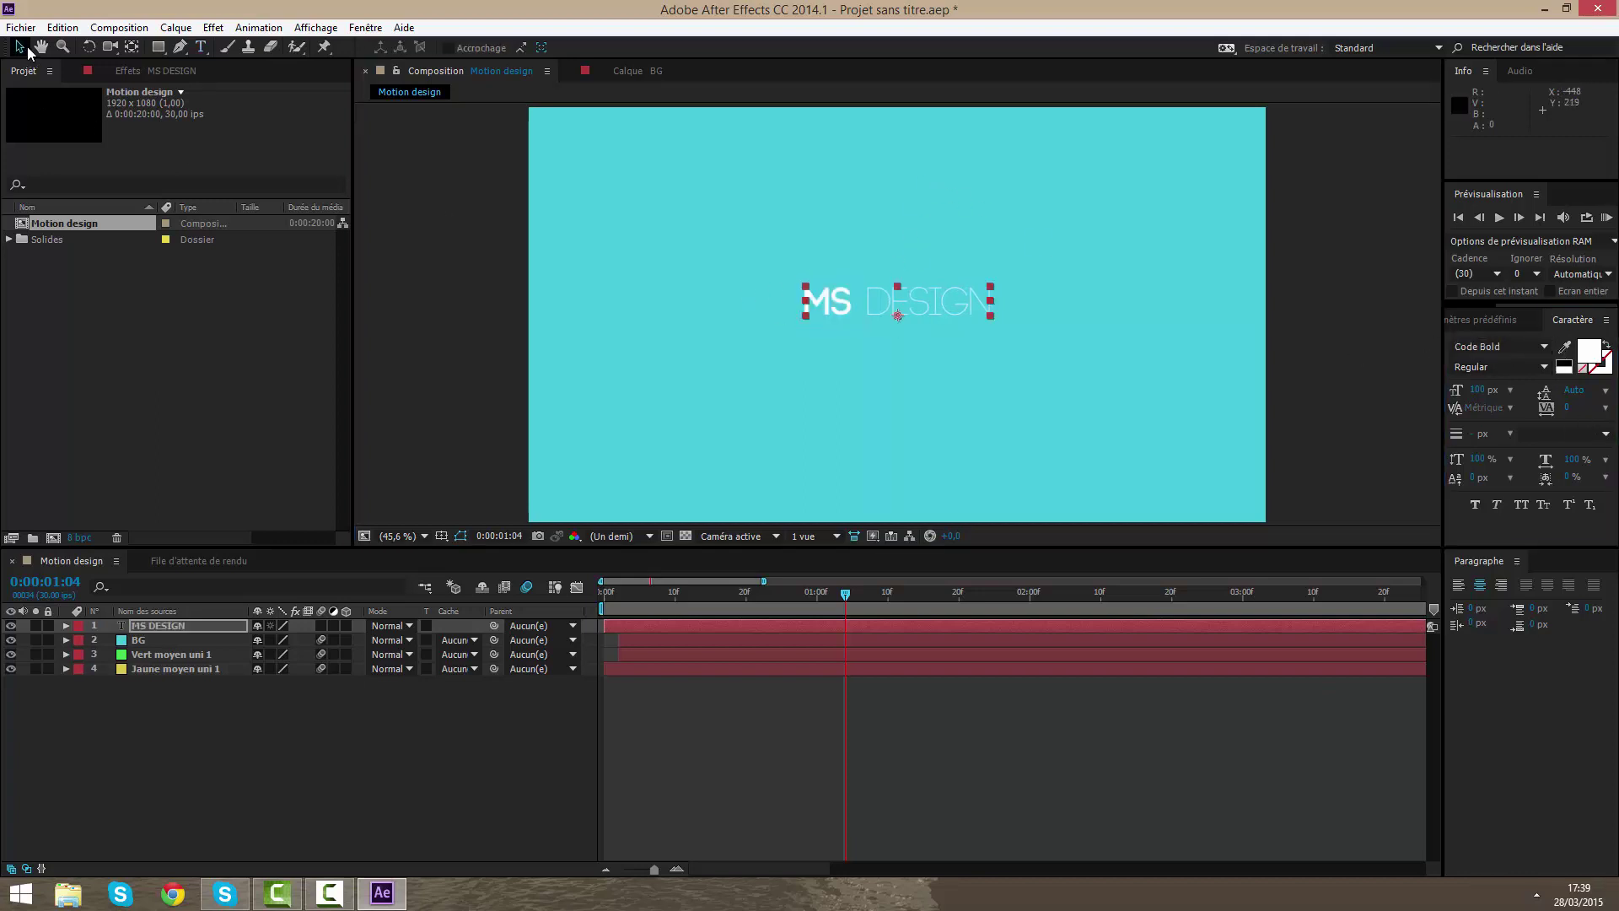
scroll(945, 280, "down", 2)
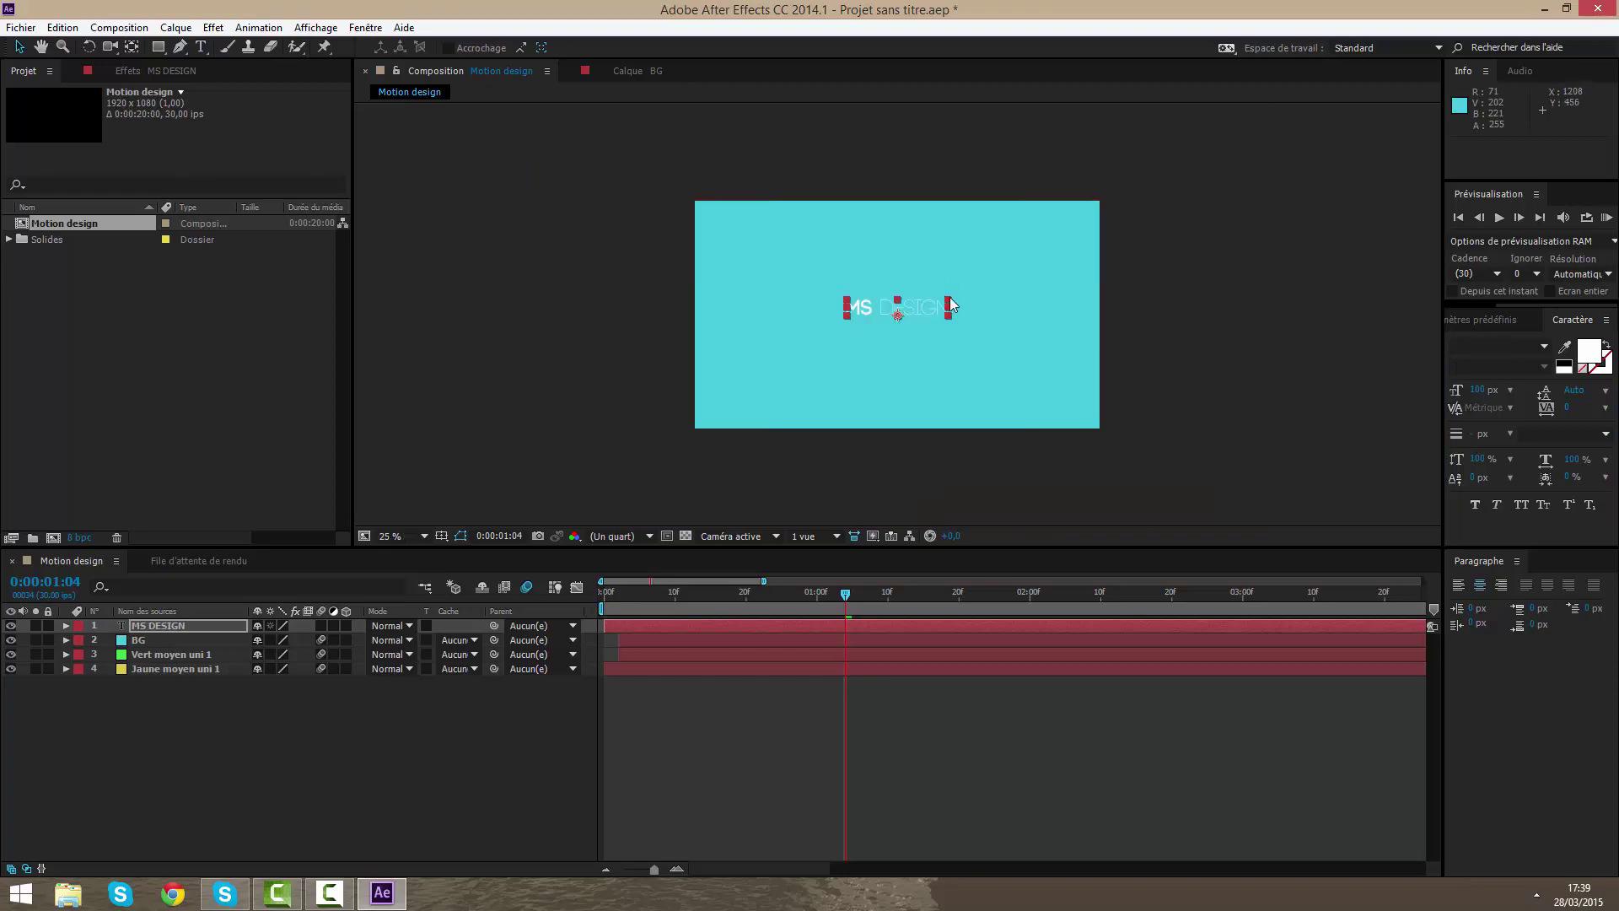
- Scale the MS DESIGN text up to about 274 % and add Scale, Rotation and Opacity keyframes to it at 0:00:01:15
left_click_drag(950, 300, 1039, 246)
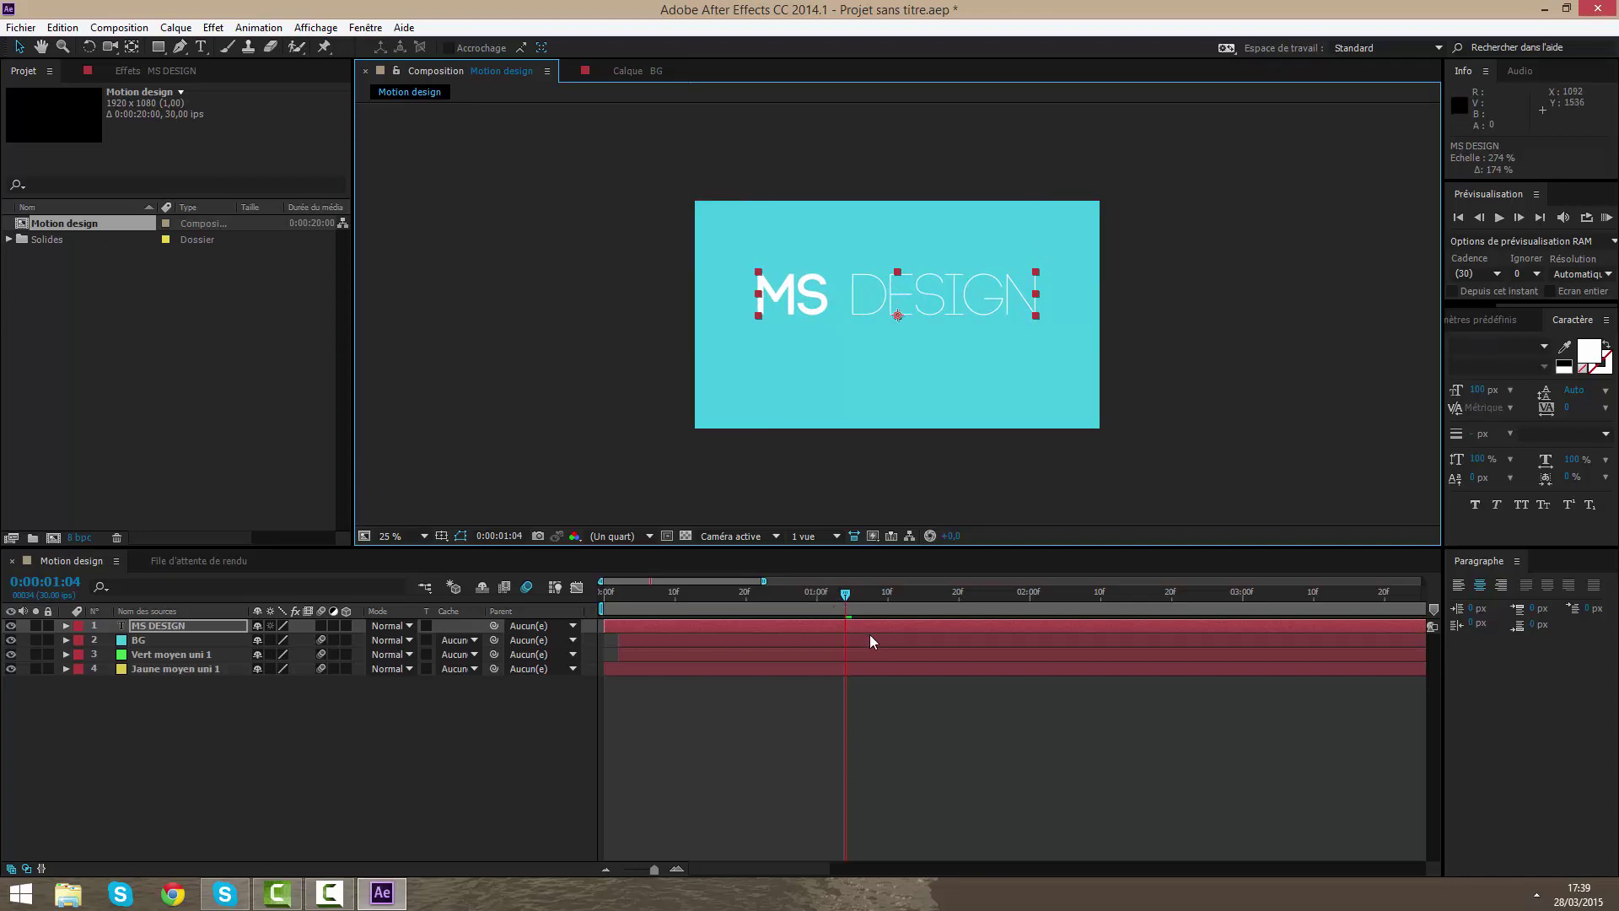
left_click_drag(848, 595, 924, 596)
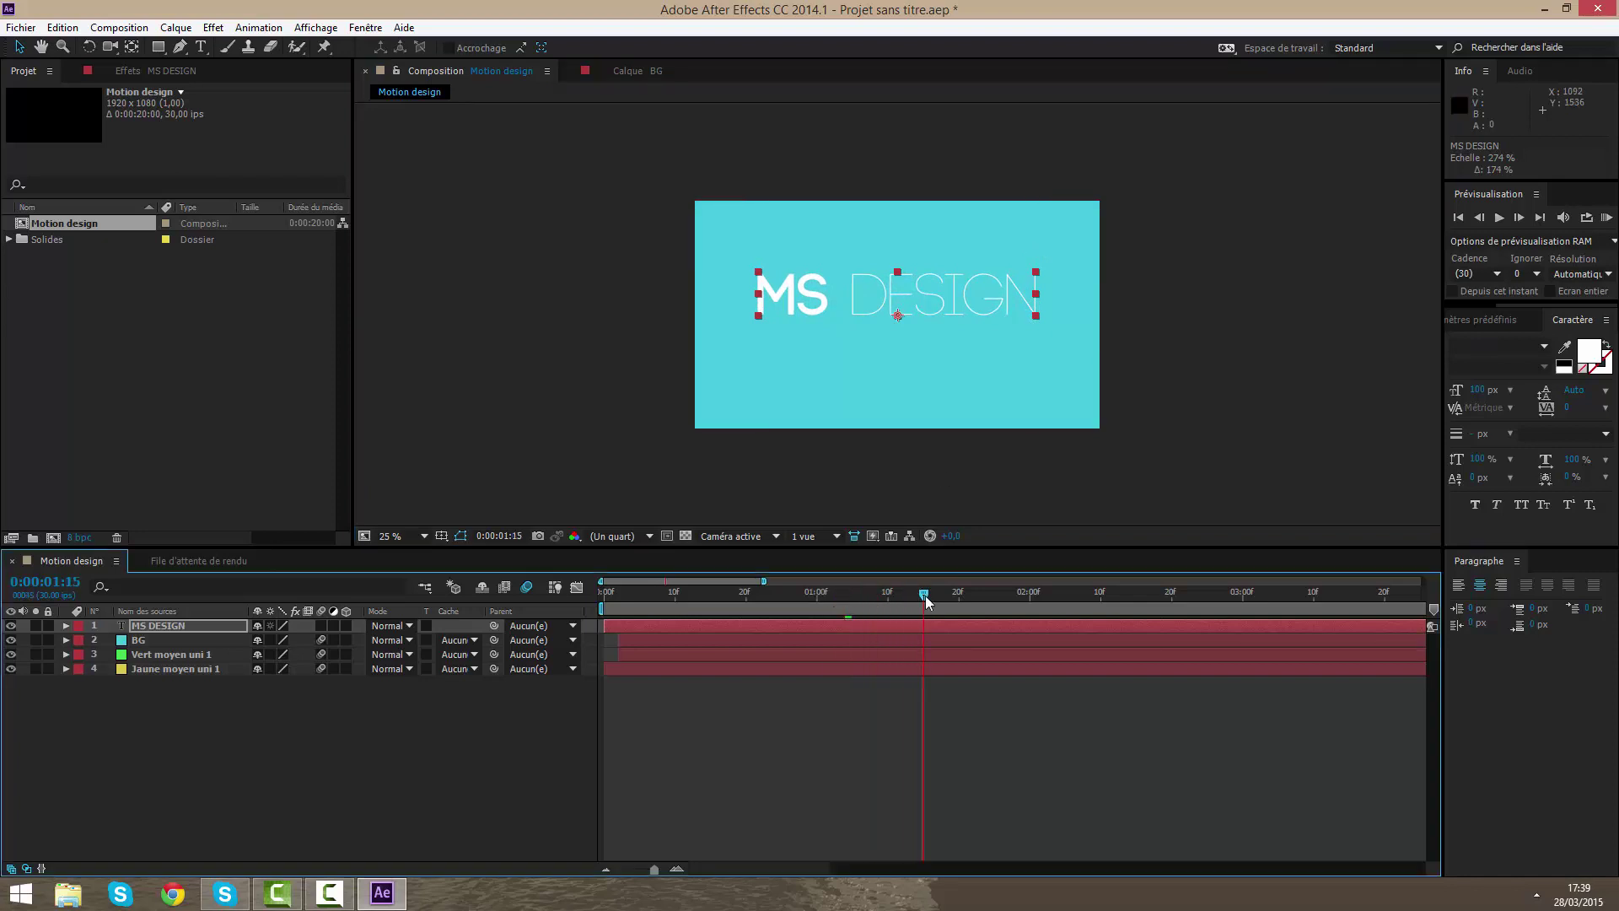
left_click(65, 626)
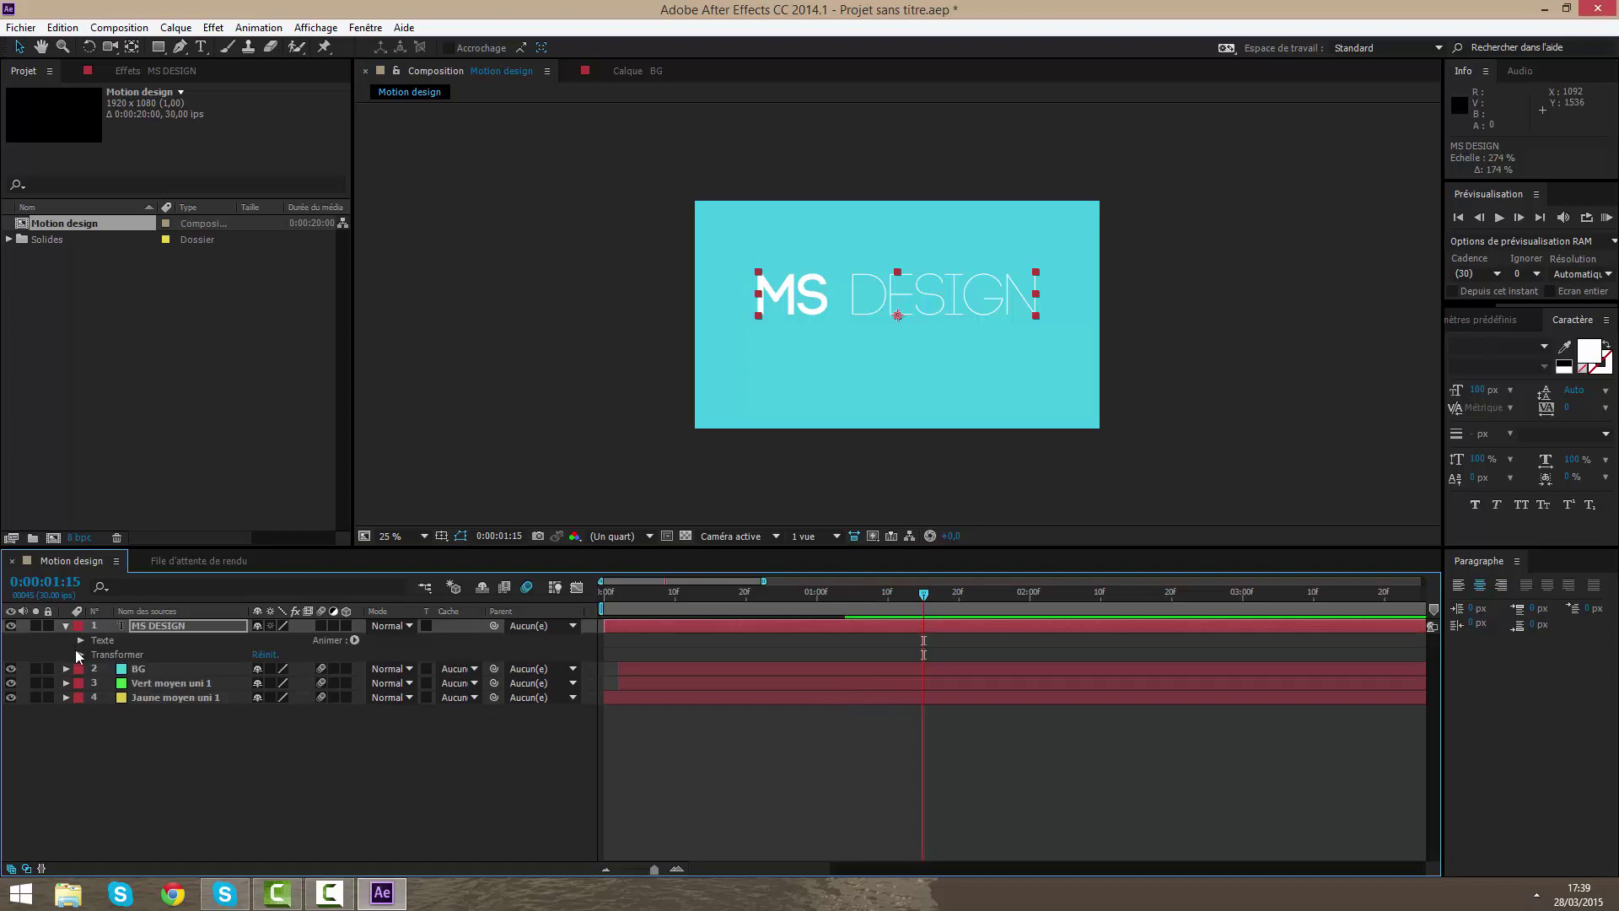
left_click(79, 654)
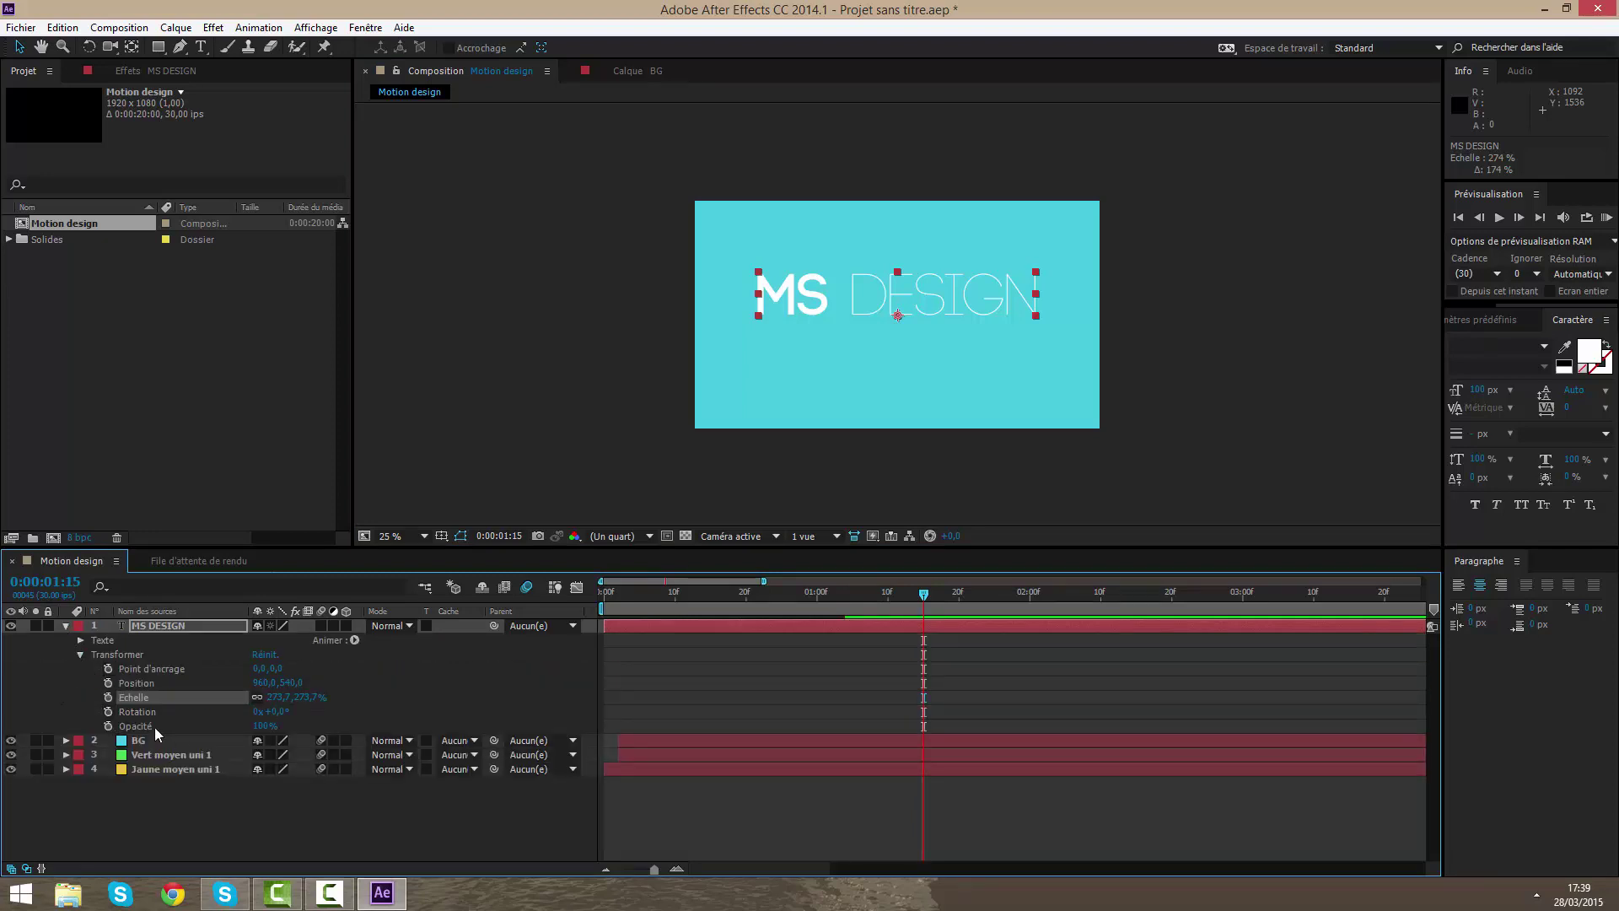
left_click(108, 683)
left_click(108, 697)
left_click(108, 711)
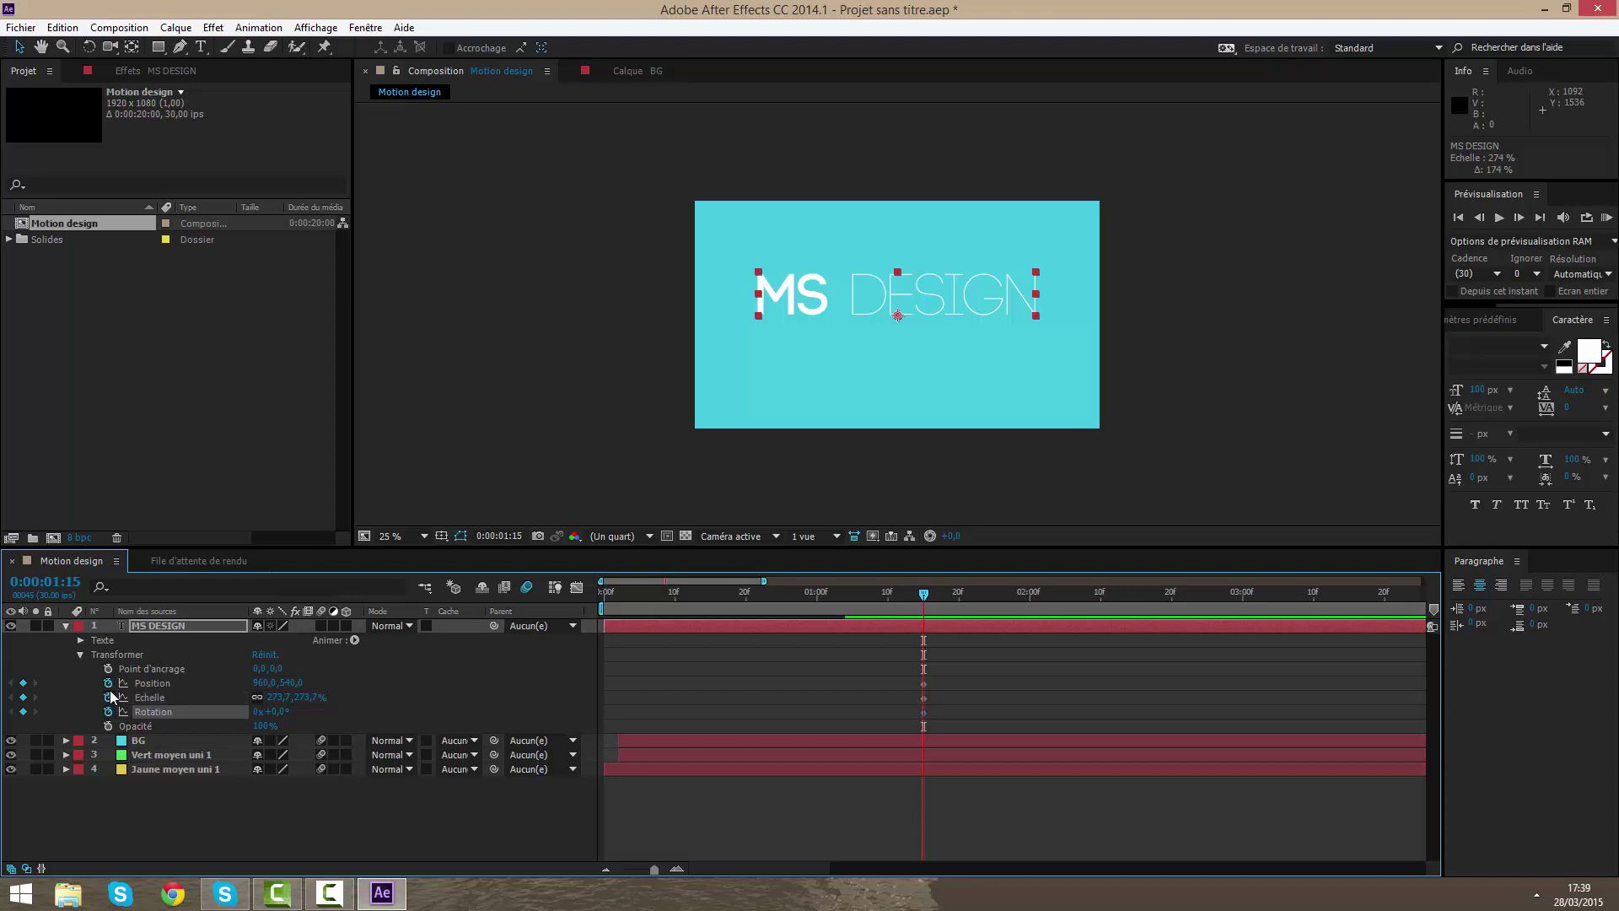
left_click(108, 683)
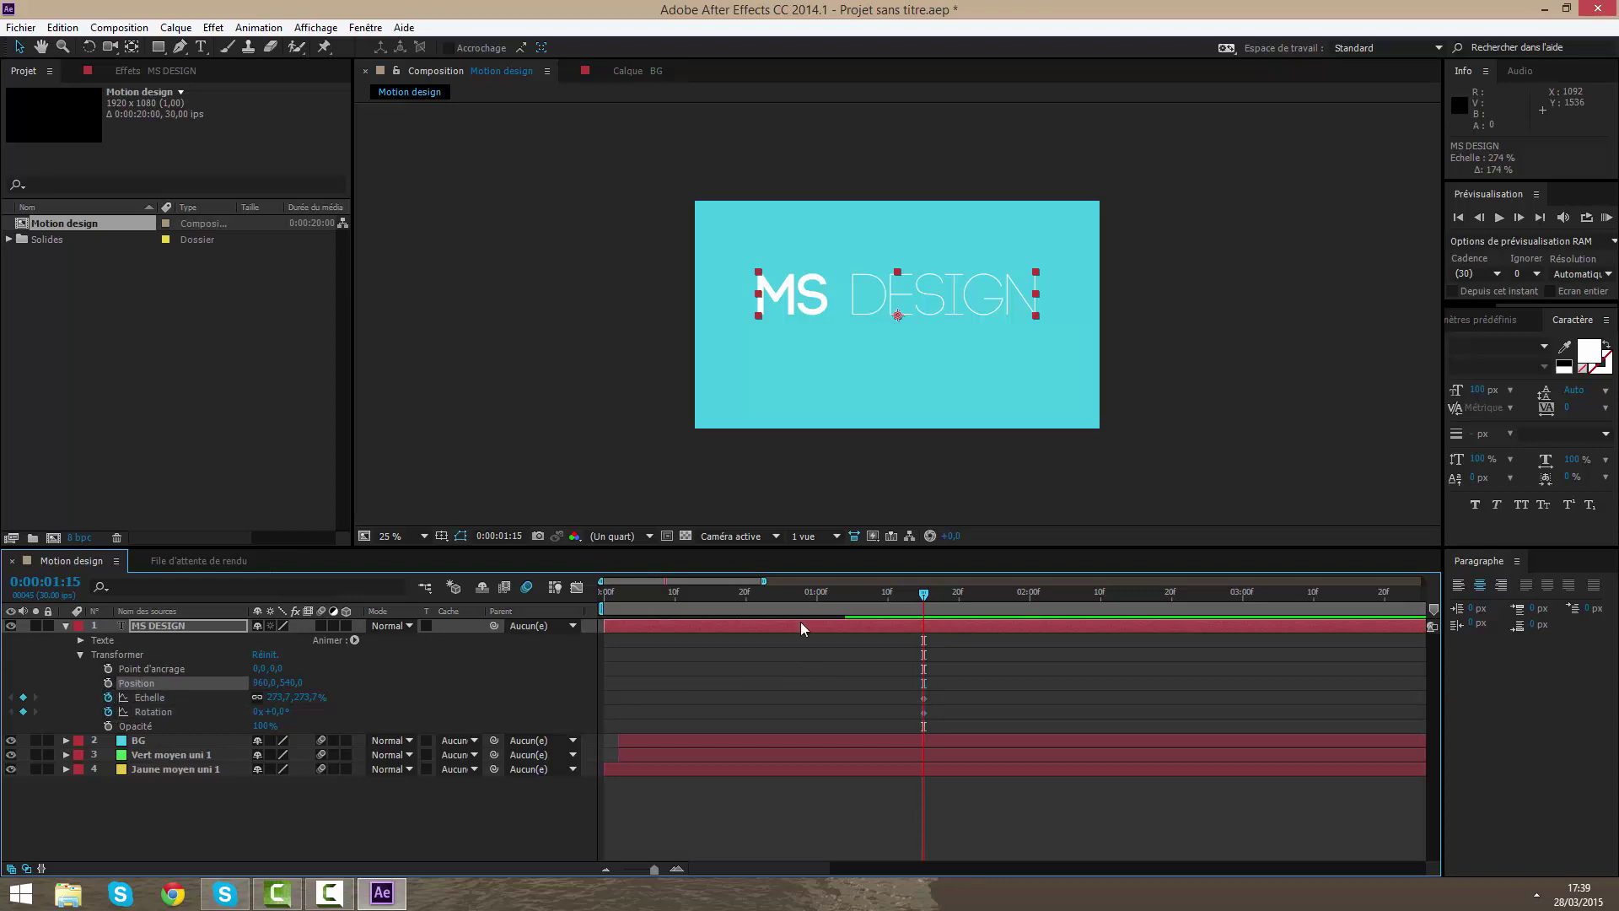
left_click(108, 725)
- At 0:00:01:04, keyframe the text's Opacity at 40 %, Rotation at about 49° and Scale at about 6.7 %
left_click_drag(923, 592, 844, 592)
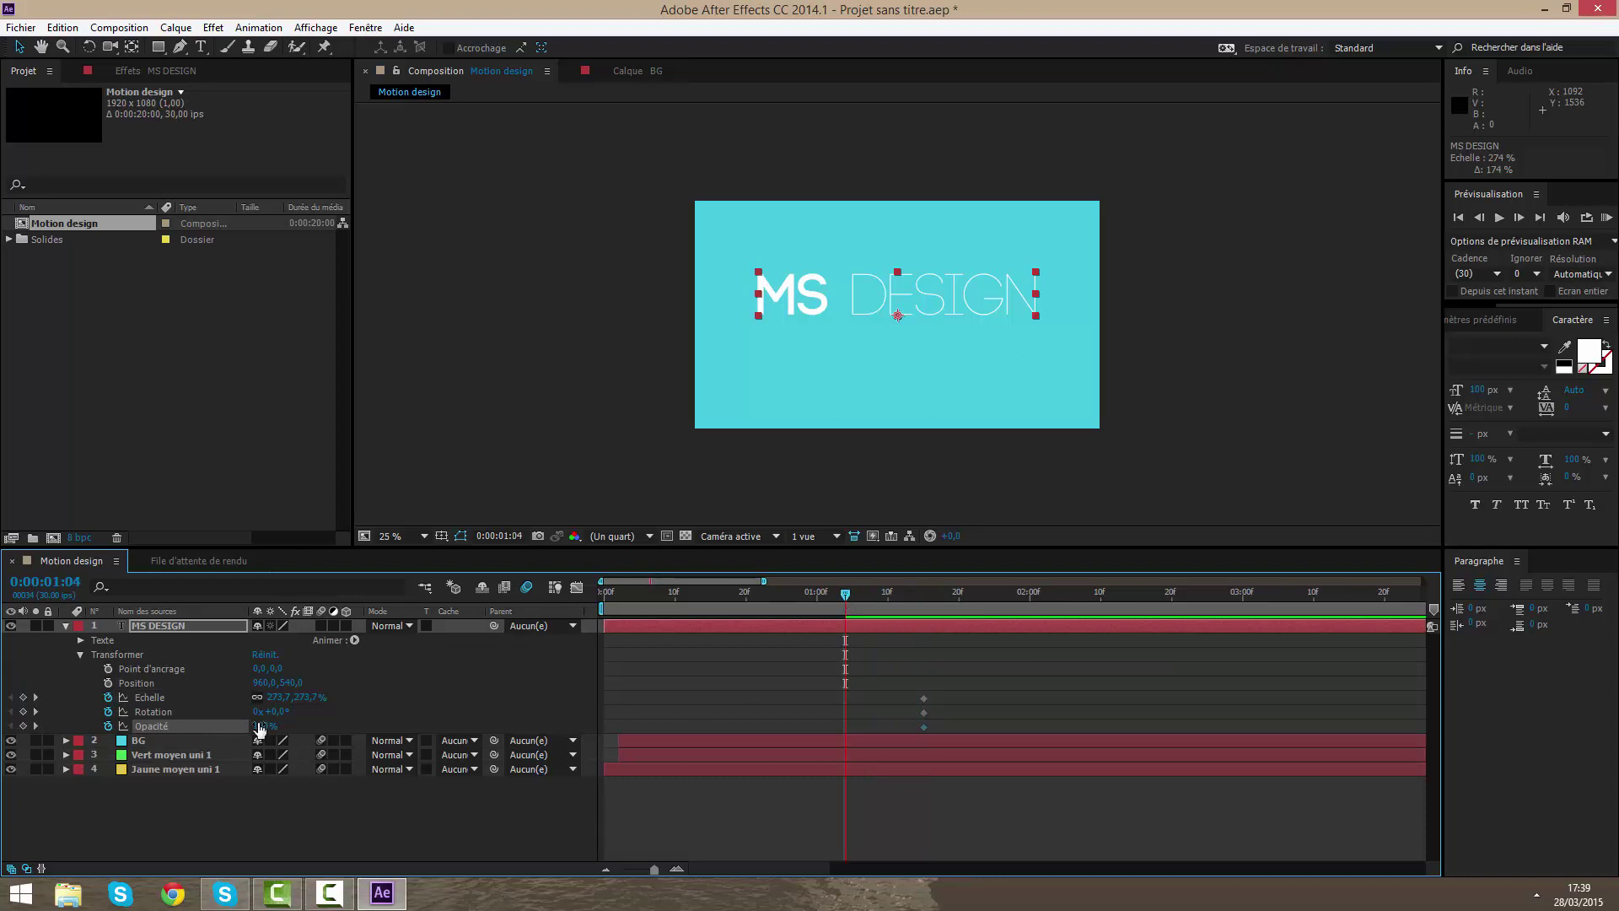
left_click(263, 725)
type("40")
left_click(670, 648)
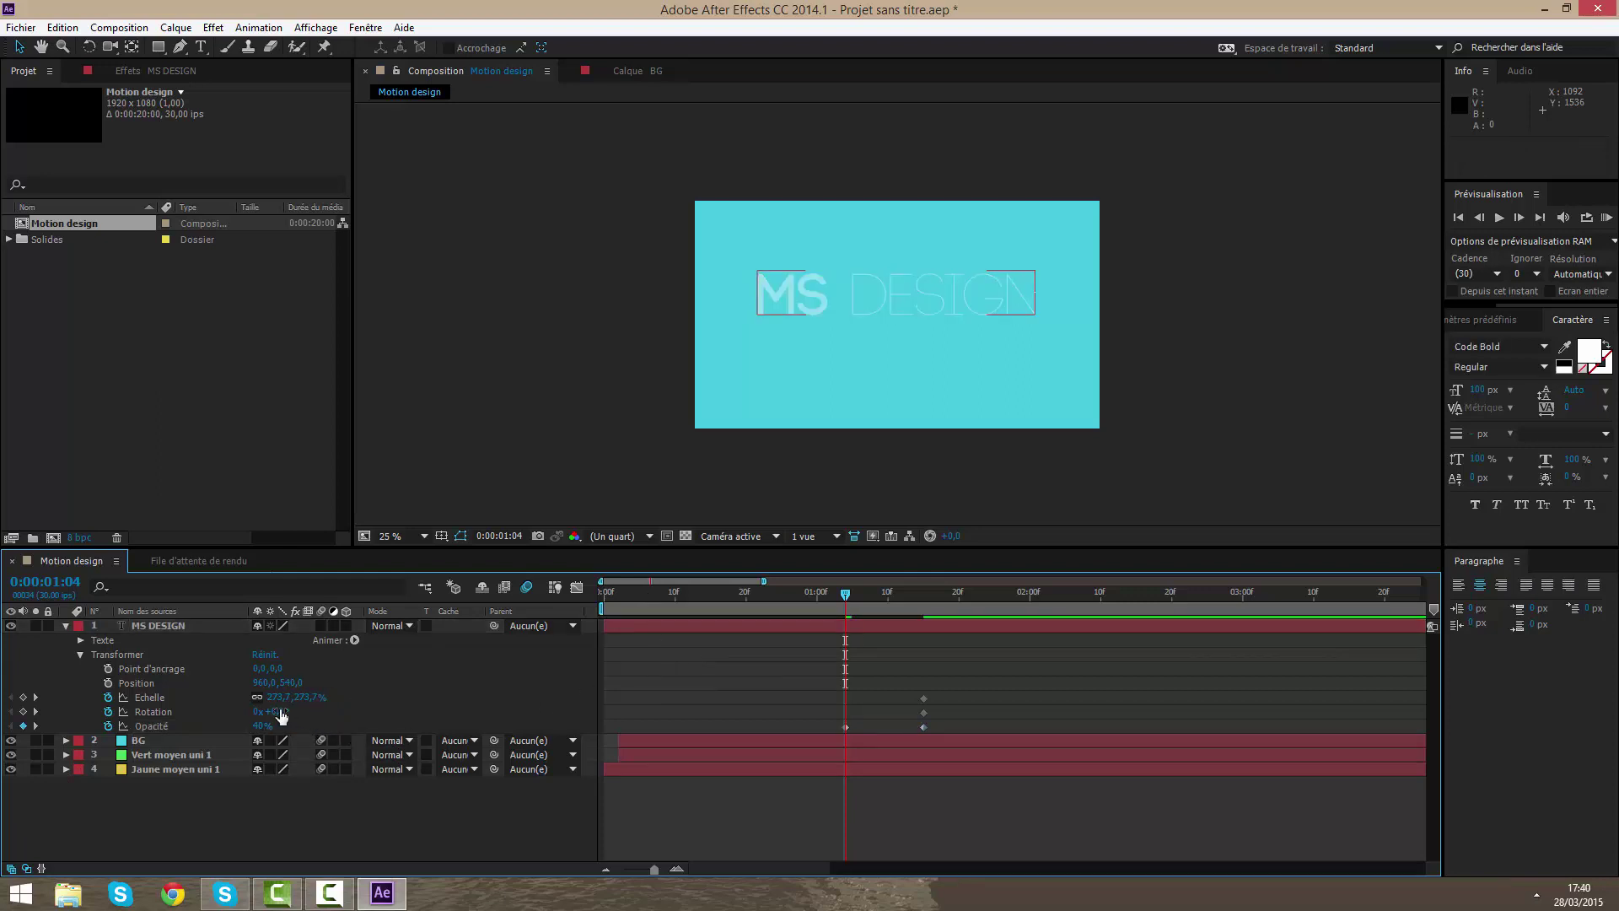
mouse_move(283, 716)
left_mouse_down()
mouse_move(323, 714)
mouse_move(291, 707)
left_mouse_up()
left_click(453, 678)
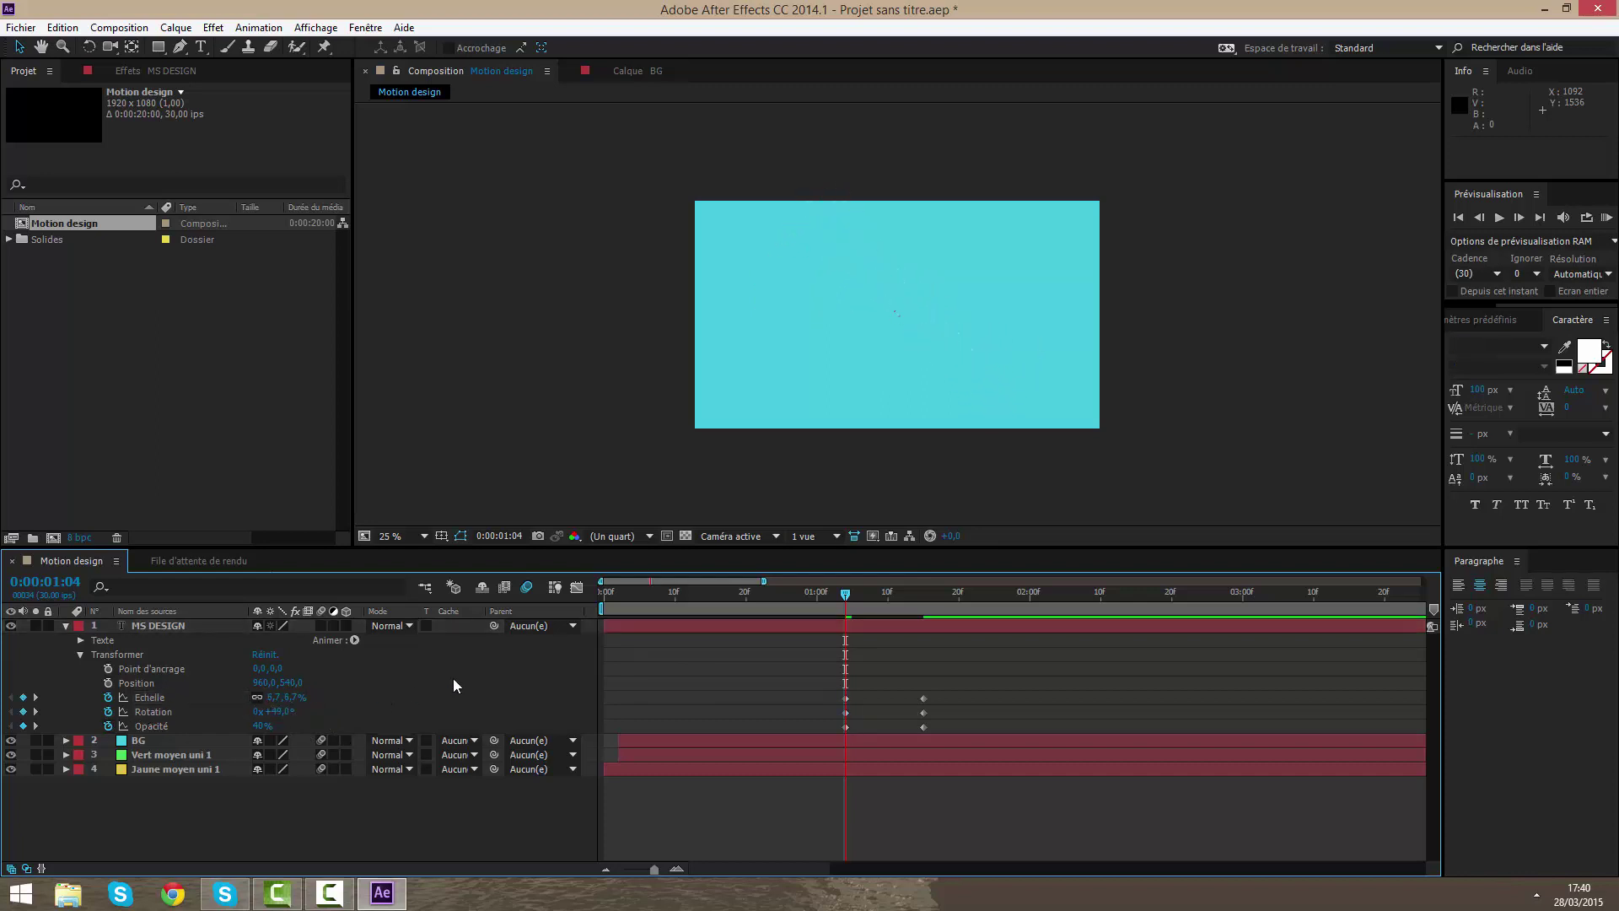
- Trim the start of the MS DESIGN layer to 0:00:01:04
left_click(853, 627)
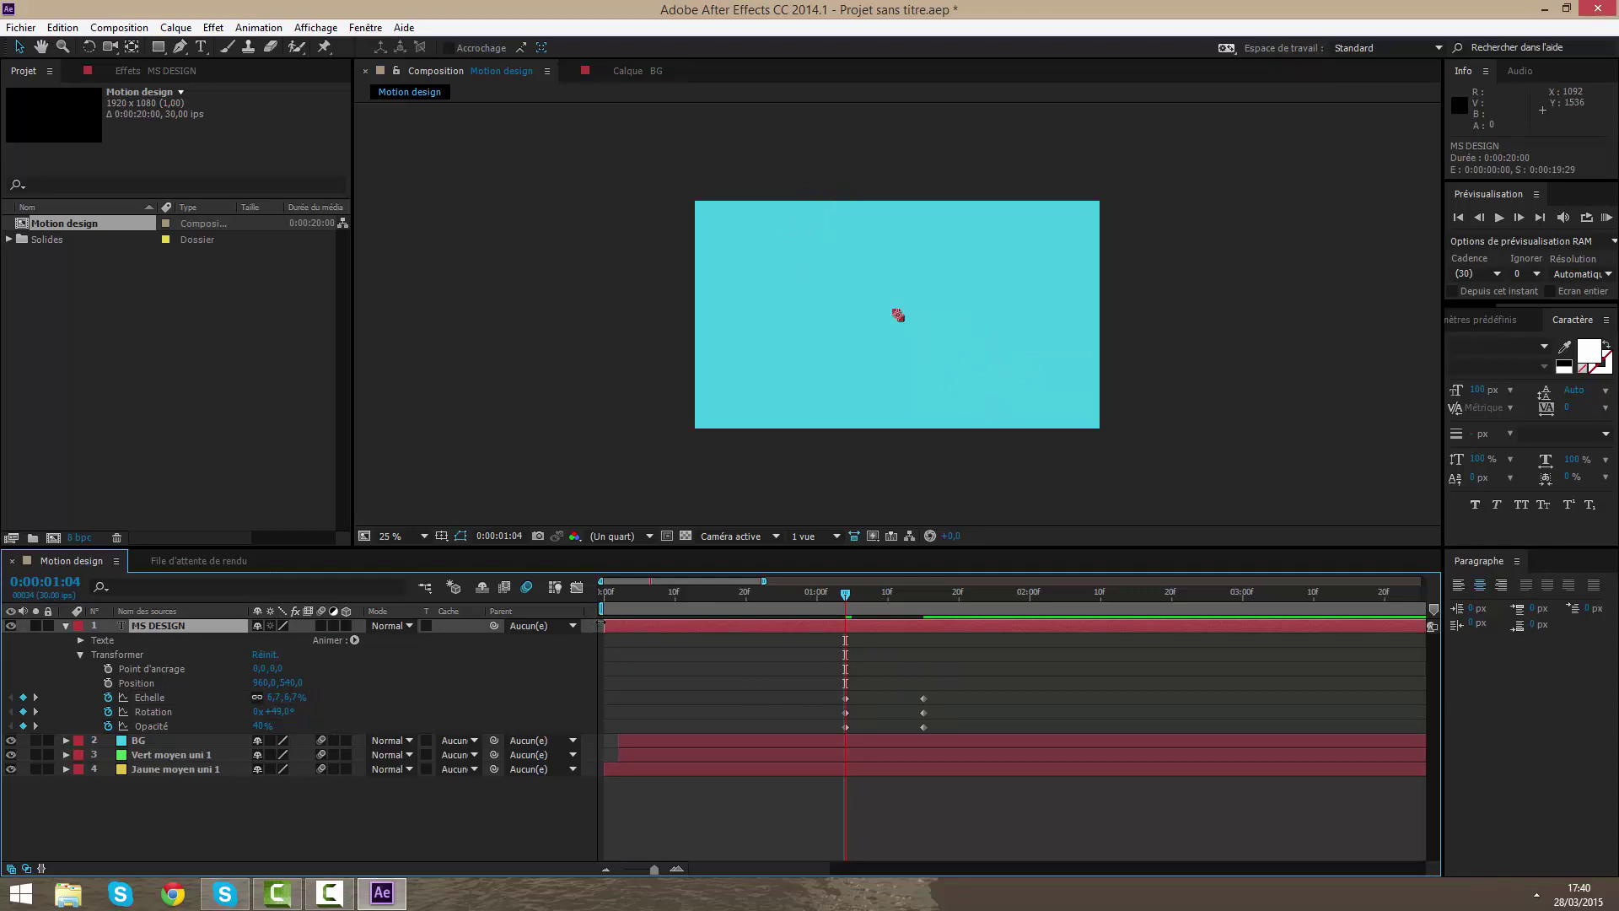
left_click_drag(619, 630, 847, 640)
left_click(829, 608)
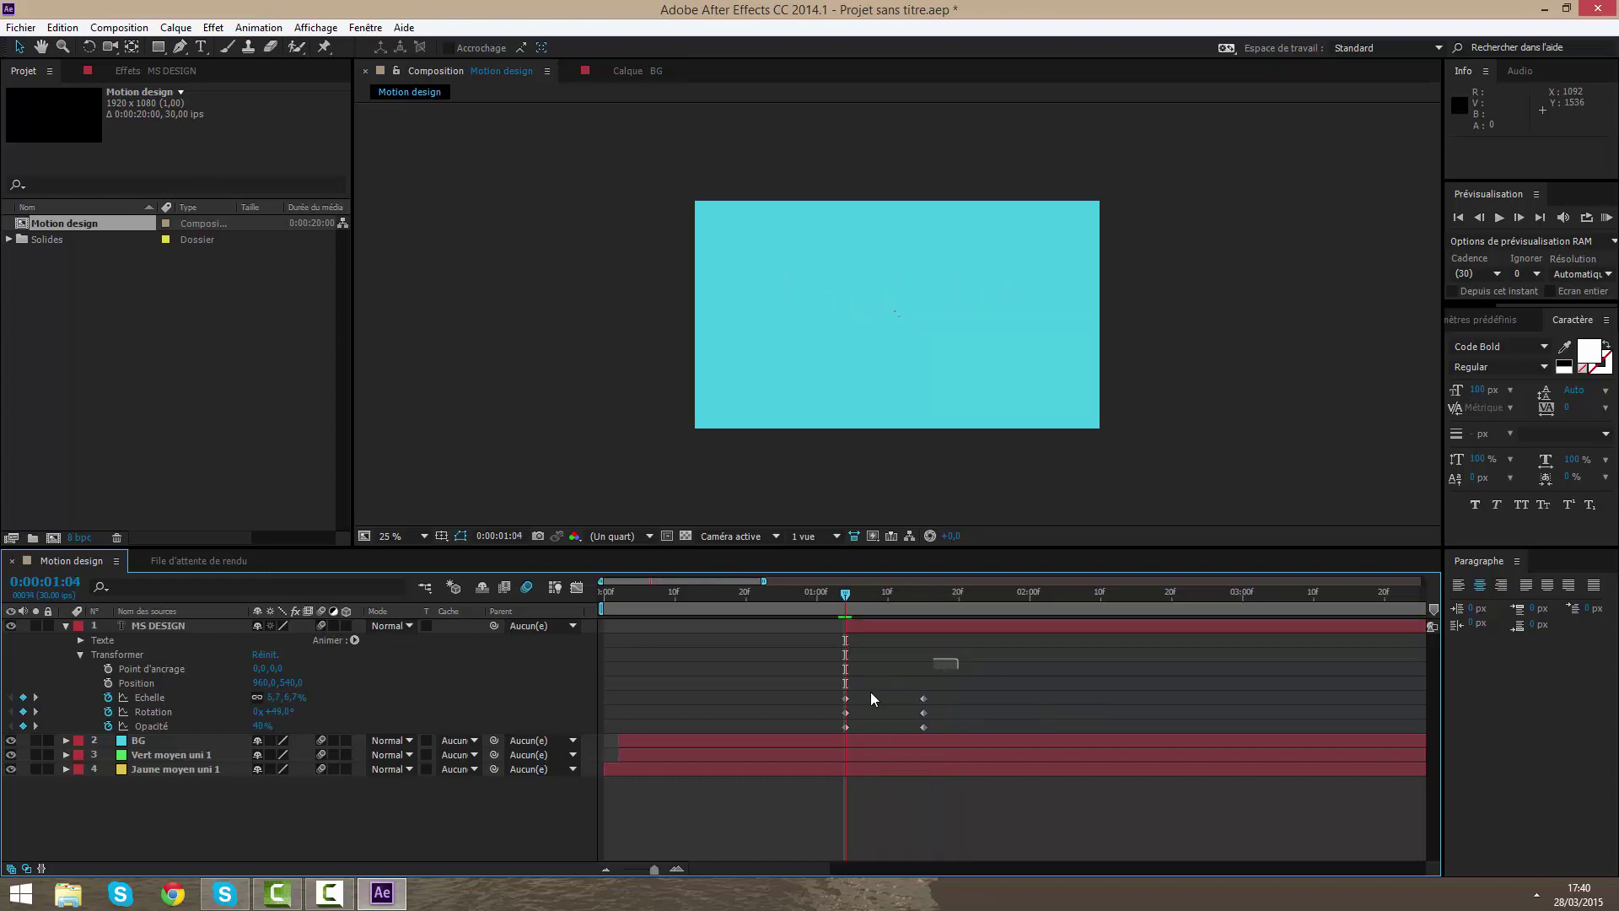
- Apply Easy Ease to the text's Scale keyframes in the graph editor and lengthen the end keyframe's easing so the speed peaks early
left_click_drag(954, 656, 809, 732)
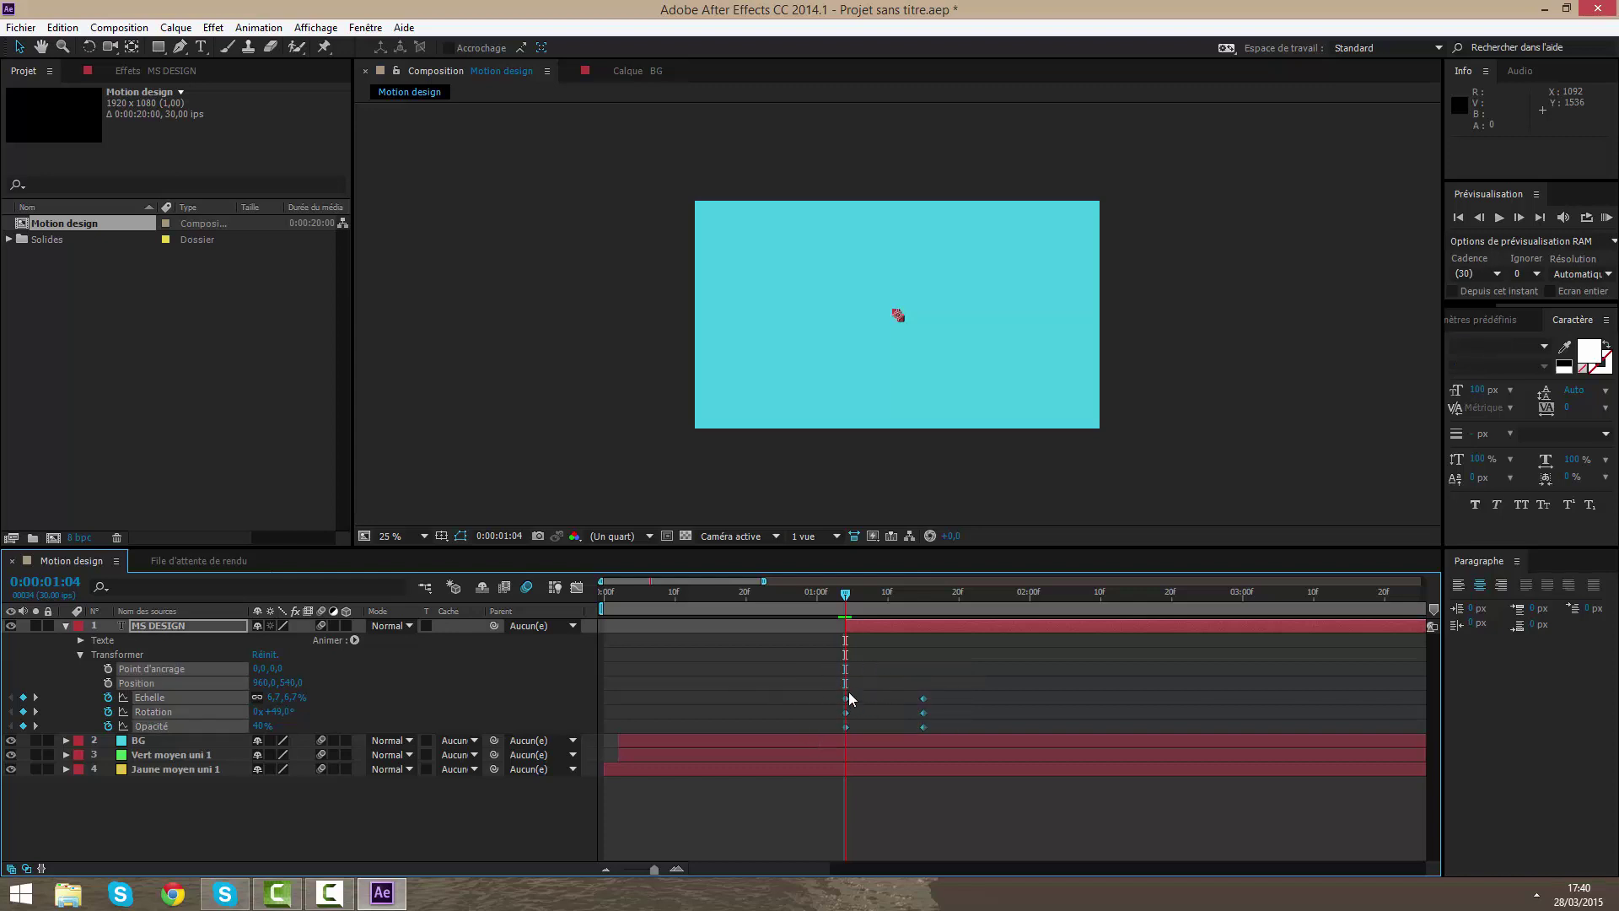
left_click(578, 588)
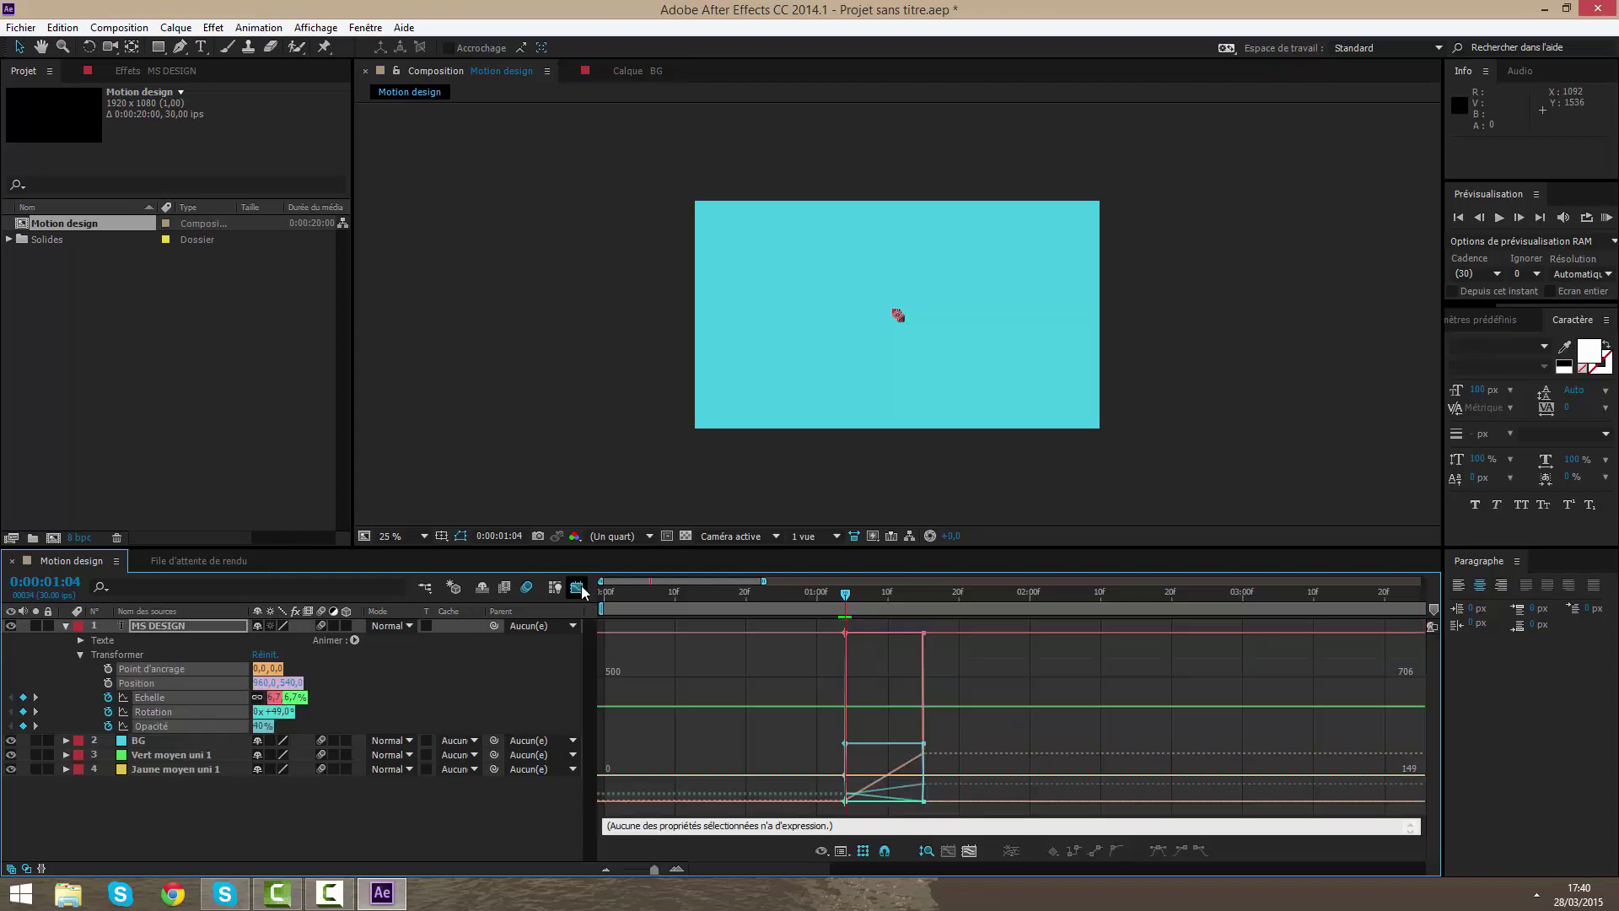
left_click(330, 810)
left_click(156, 698)
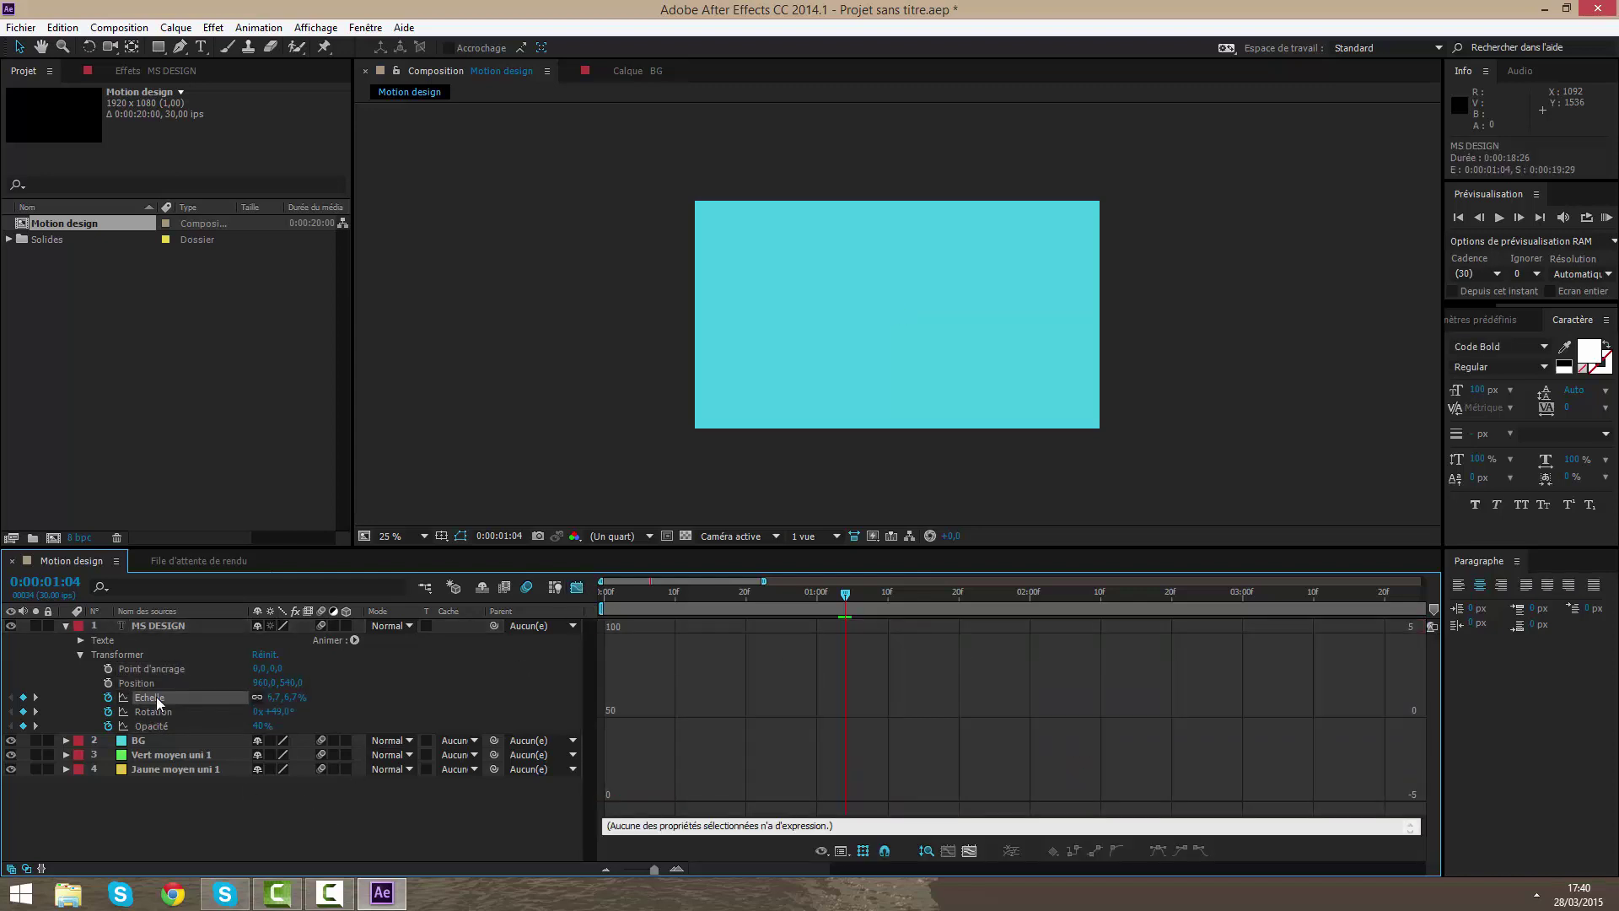
left_click(1156, 850)
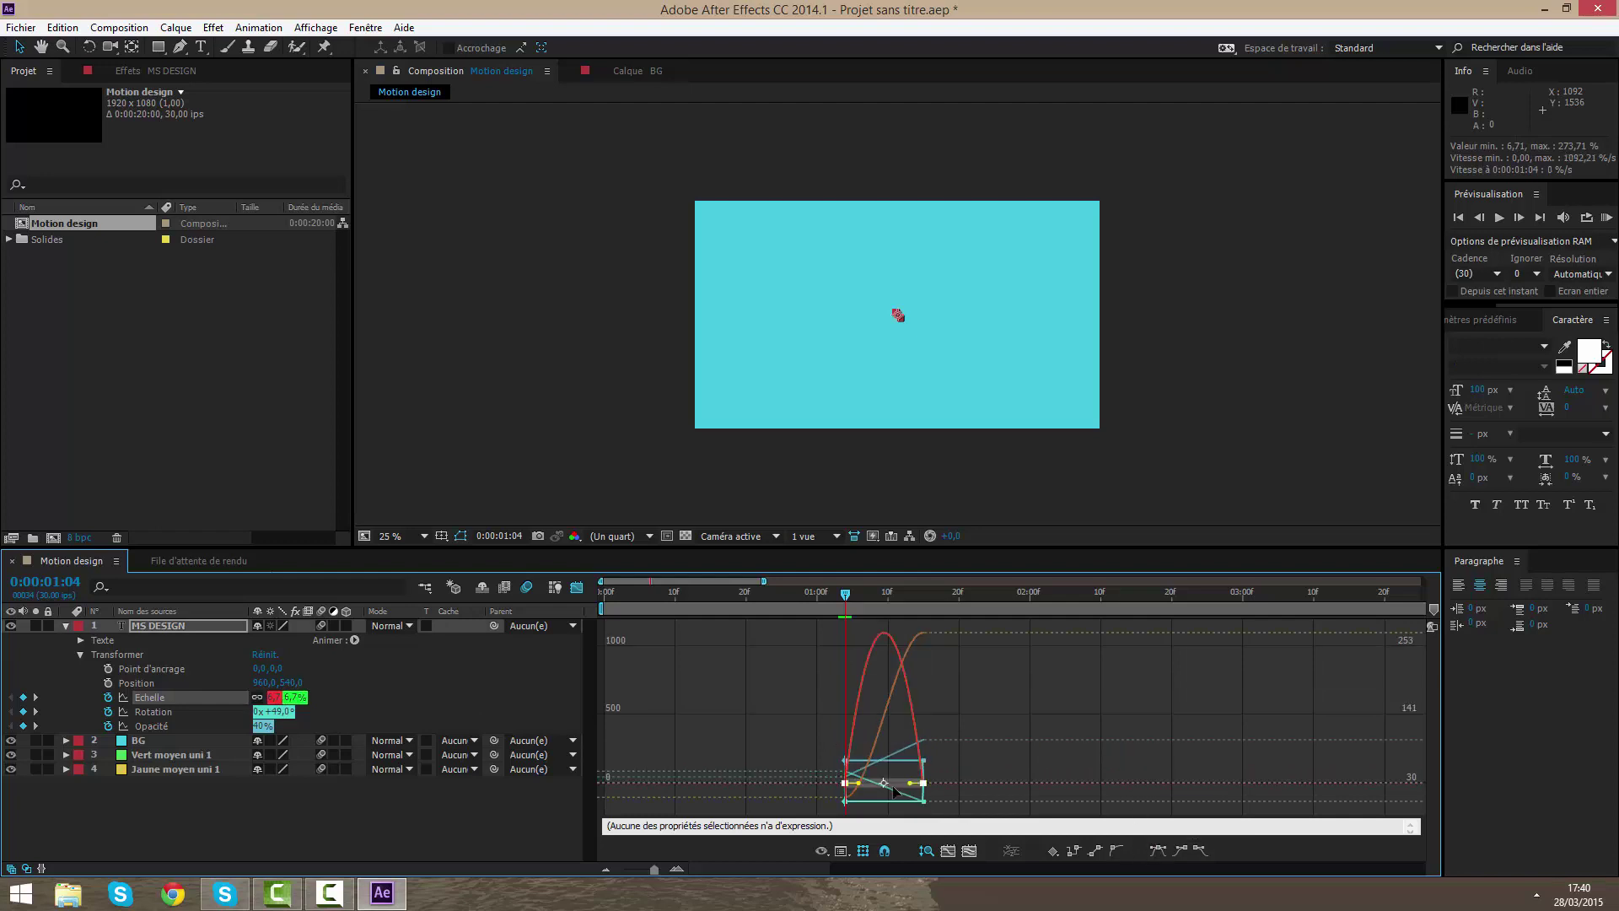
left_click_drag(909, 783, 866, 785)
- Apply Easy Ease to the text's Rotation and Opacity keyframes and lengthen the easing into their end keyframes
left_click(158, 713)
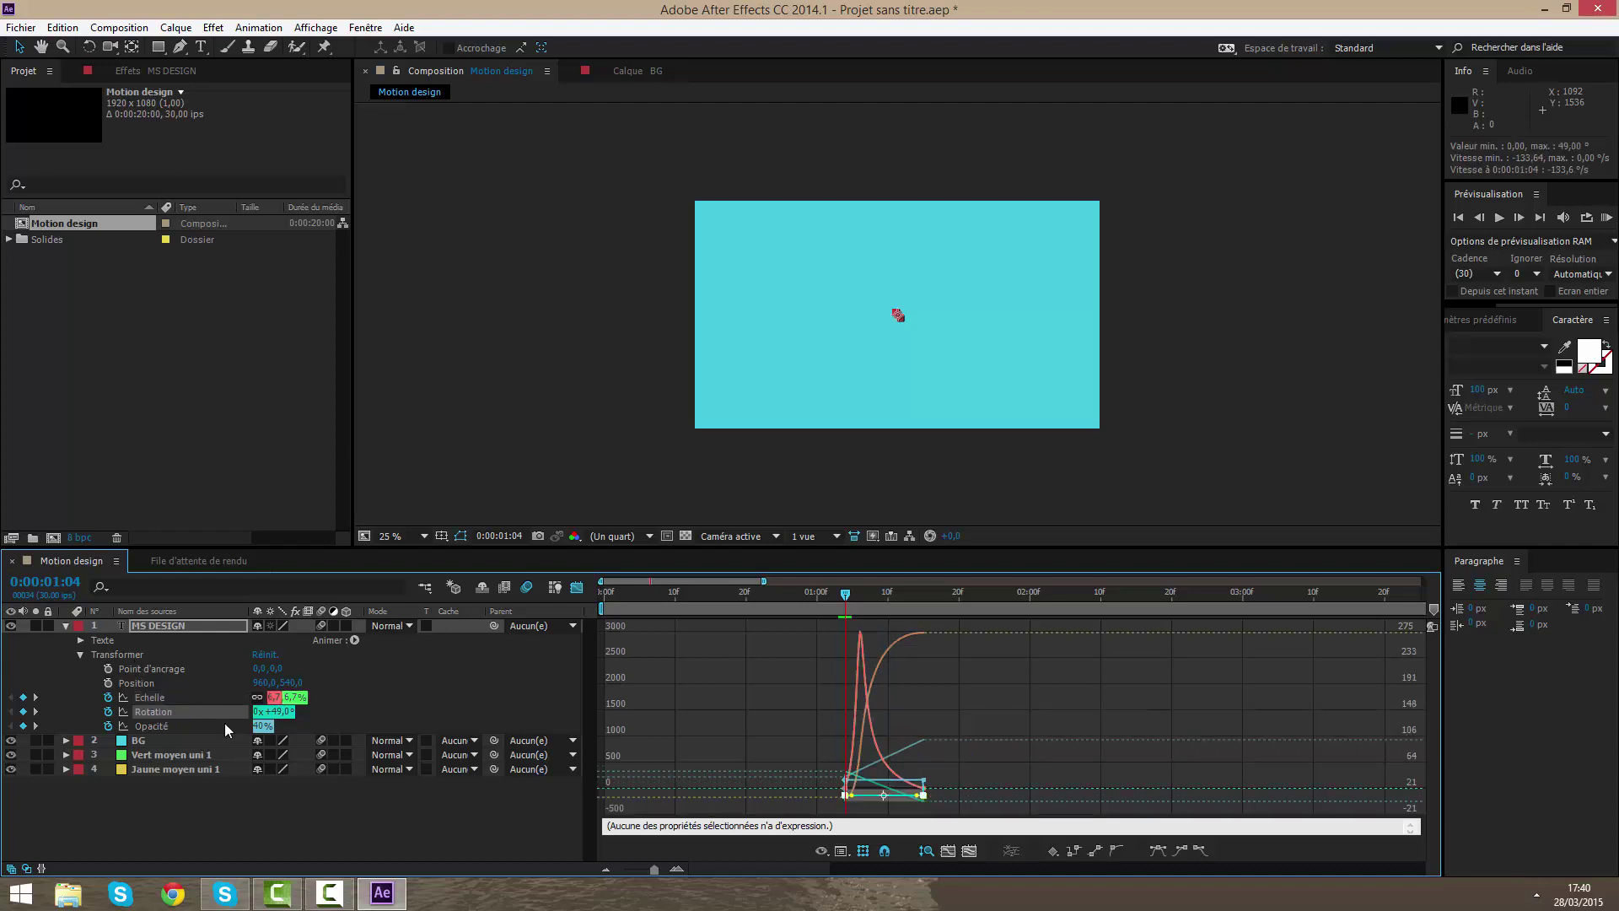
left_click(1157, 849)
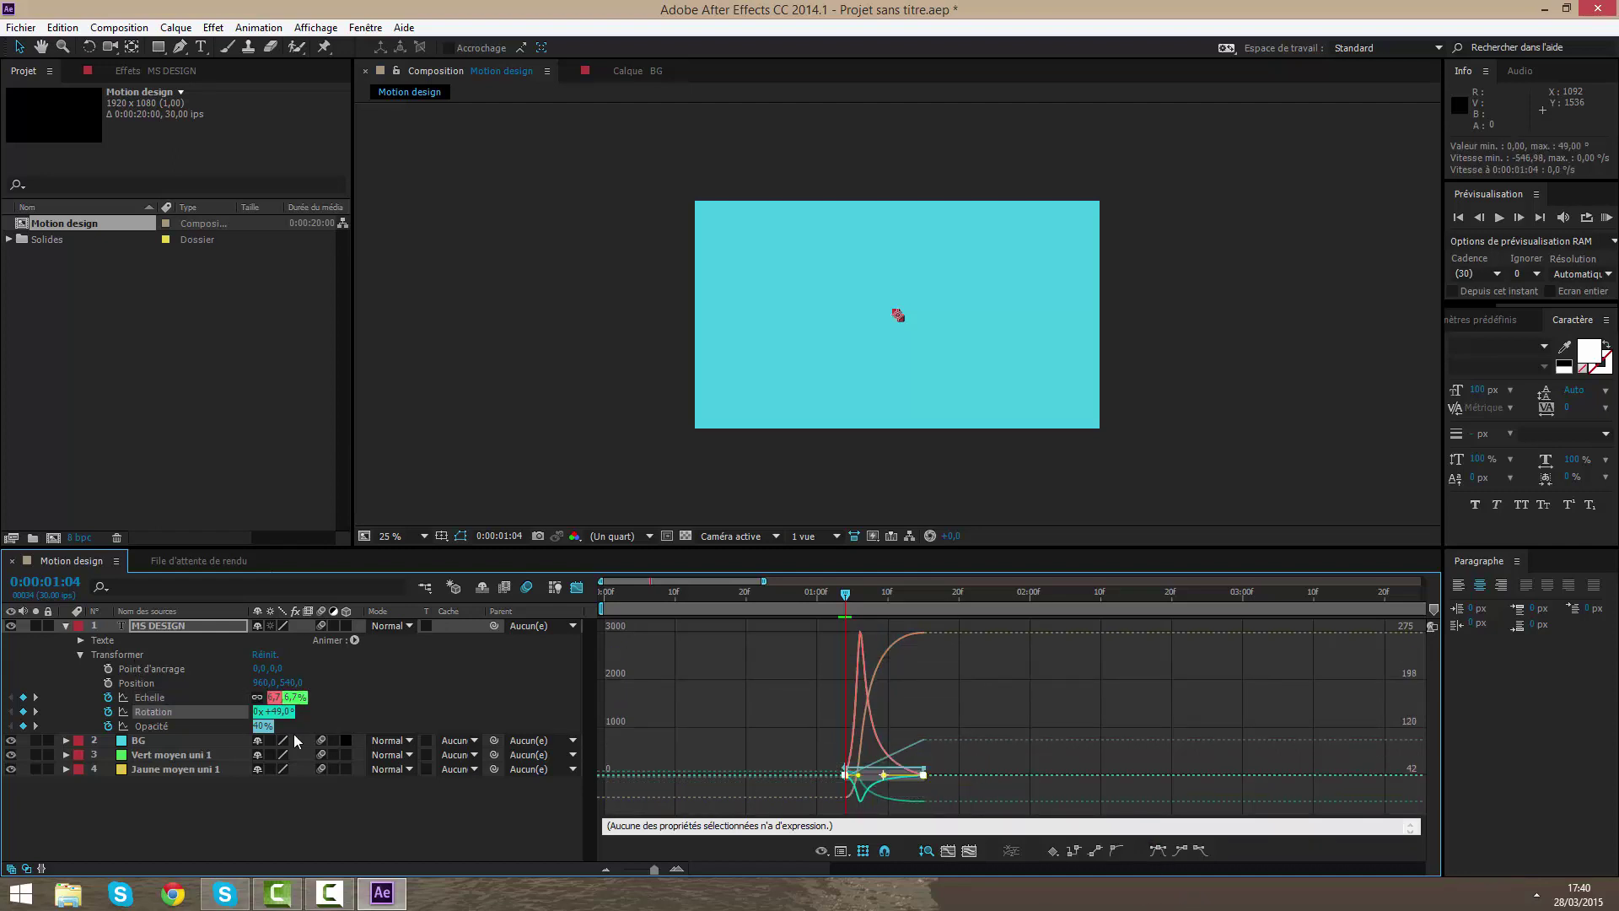
left_click(194, 723)
left_click(1158, 850)
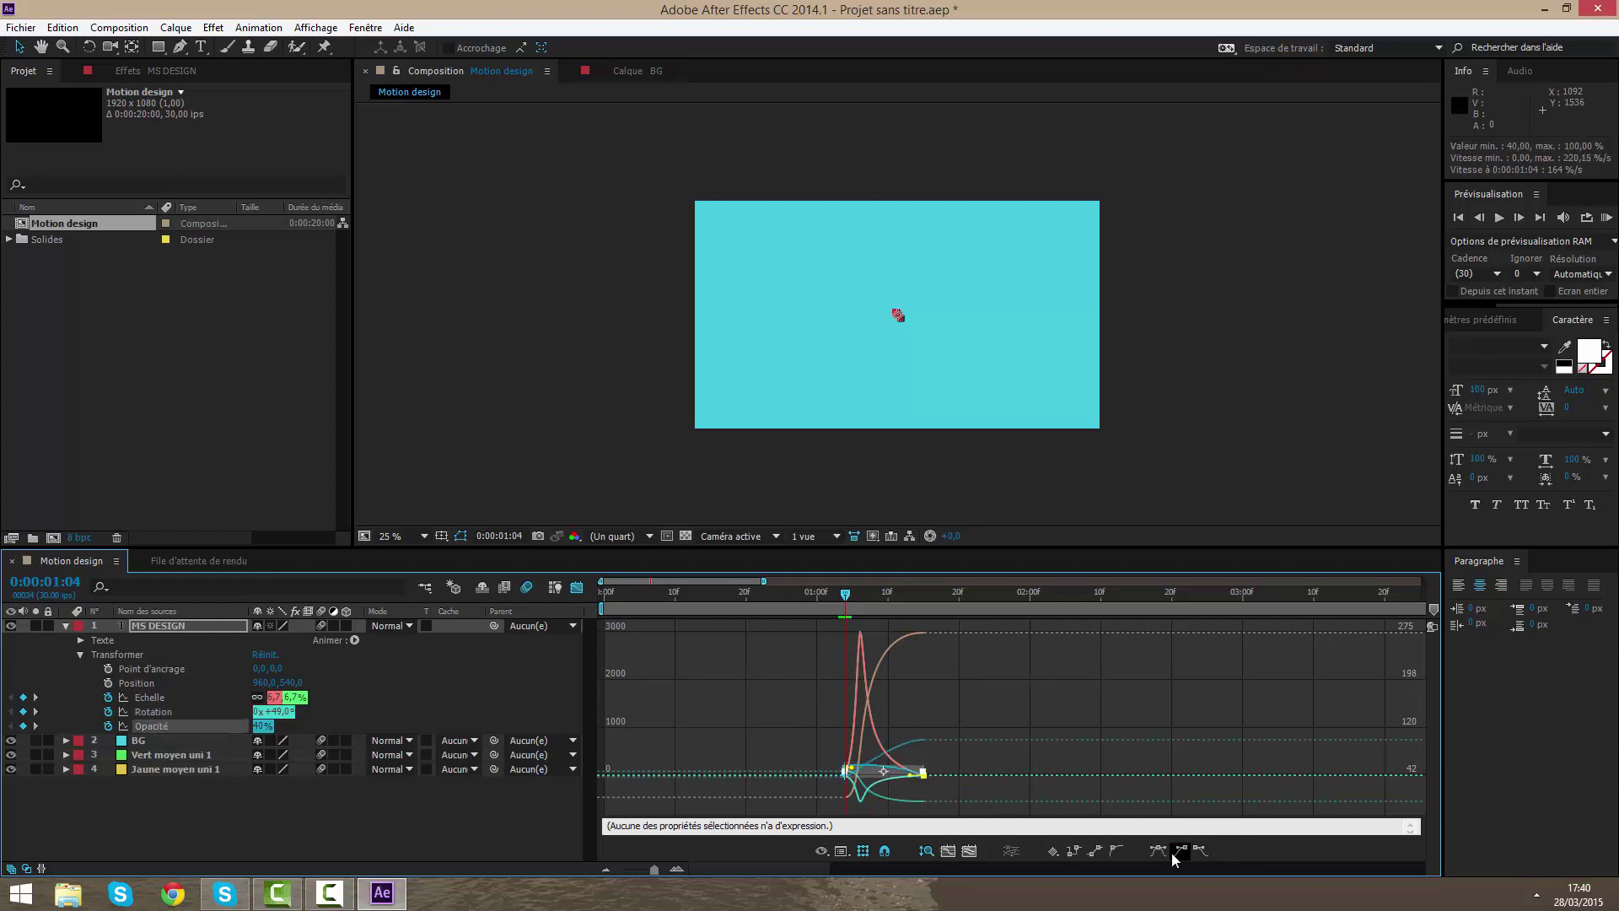
left_click_drag(910, 775, 792, 775)
- Enable motion blur on the MS DESIGN layer, collapse its properties and close the graph editor
left_click(65, 626)
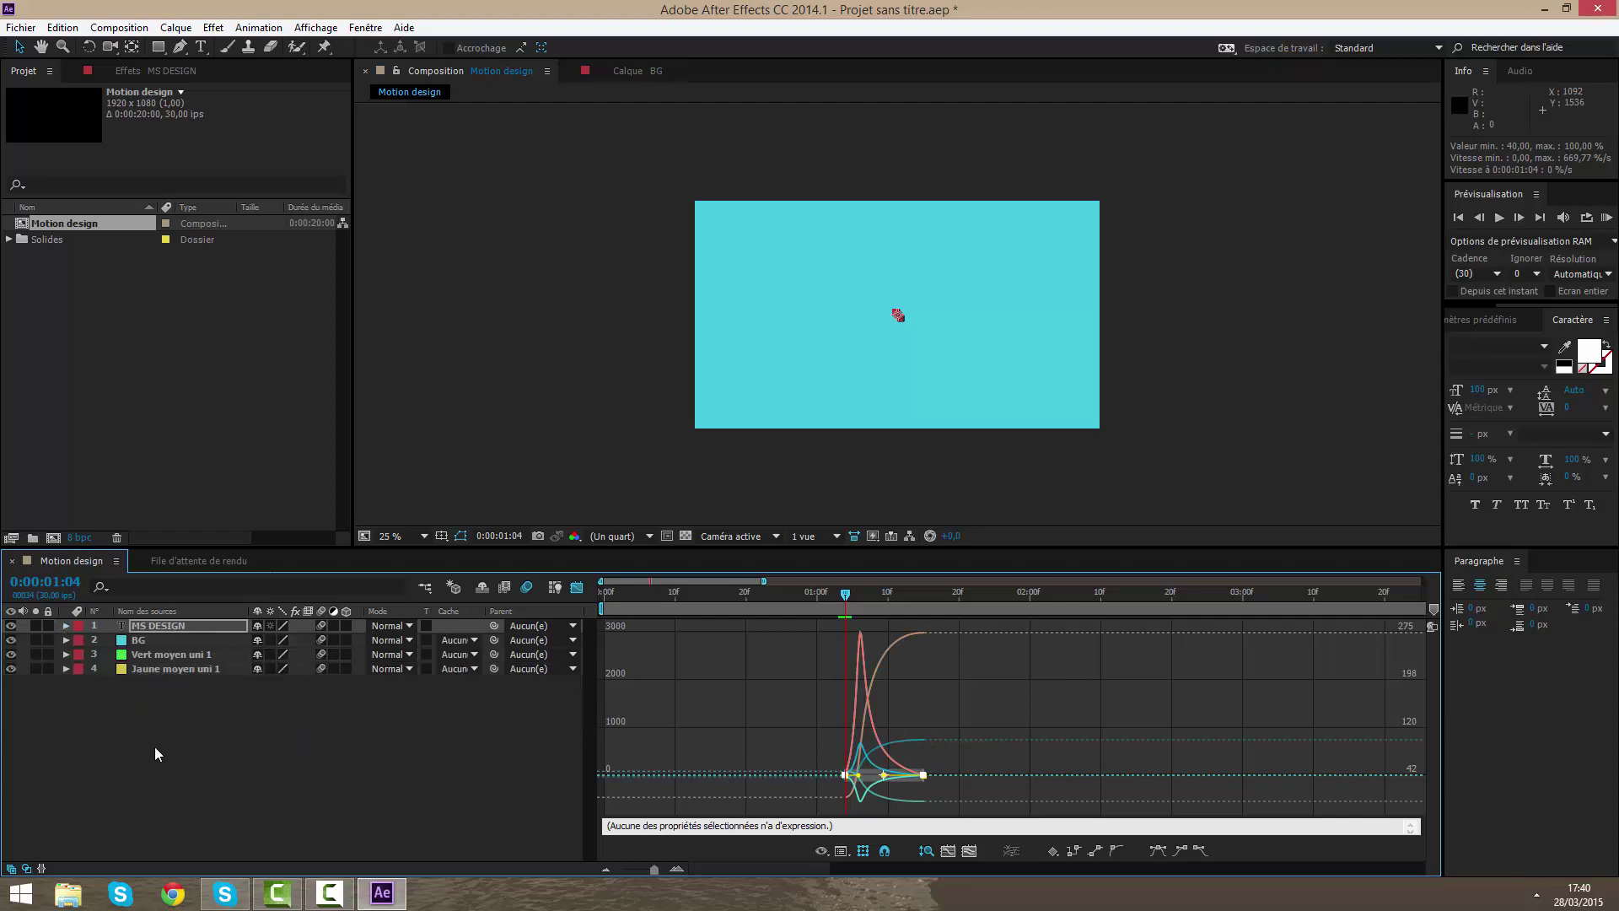
left_click(155, 746)
left_click(576, 588)
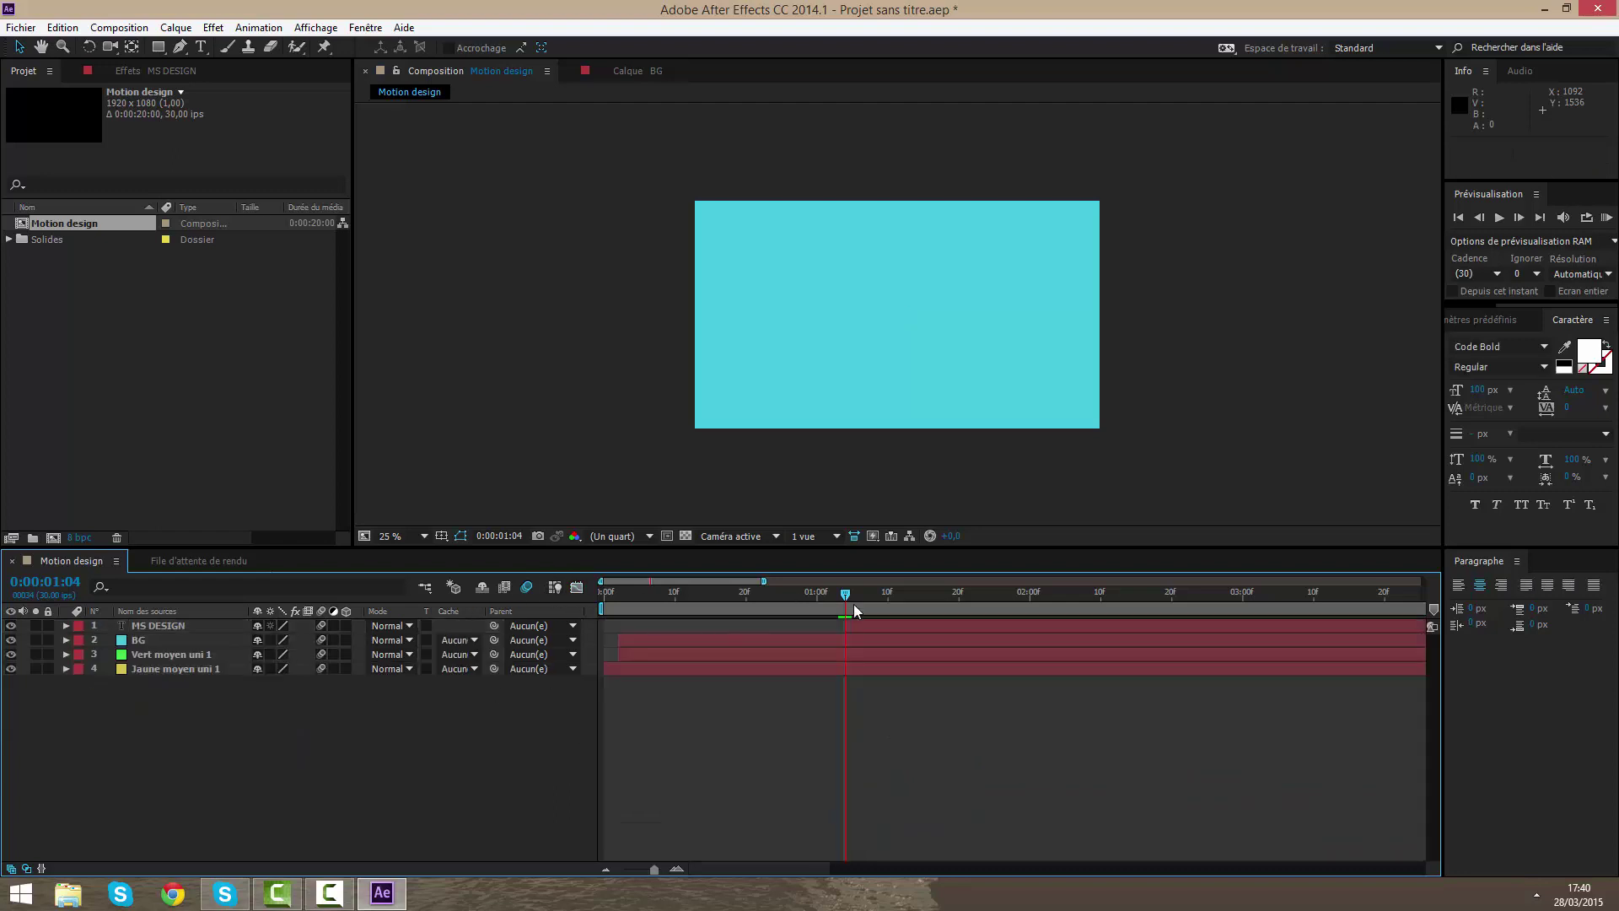
- Scrub the start of the title animation, fit the composition view up to 100 % and play a preview
mouse_move(846, 595)
left_mouse_down()
mouse_move(878, 602)
mouse_move(856, 602)
left_mouse_up()
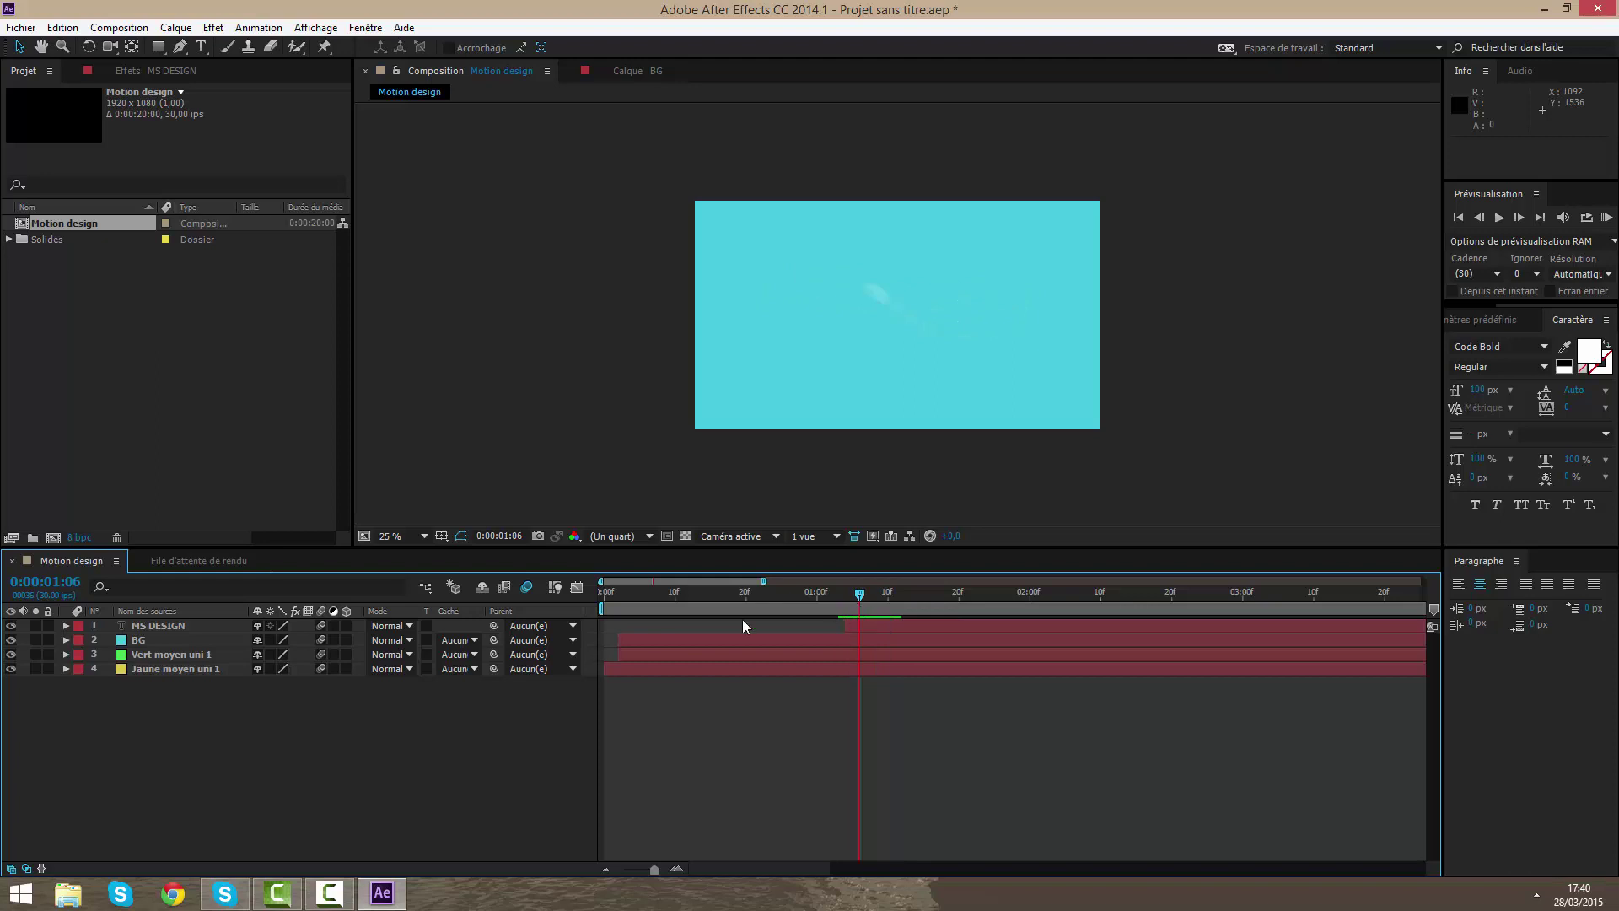
left_click(844, 594)
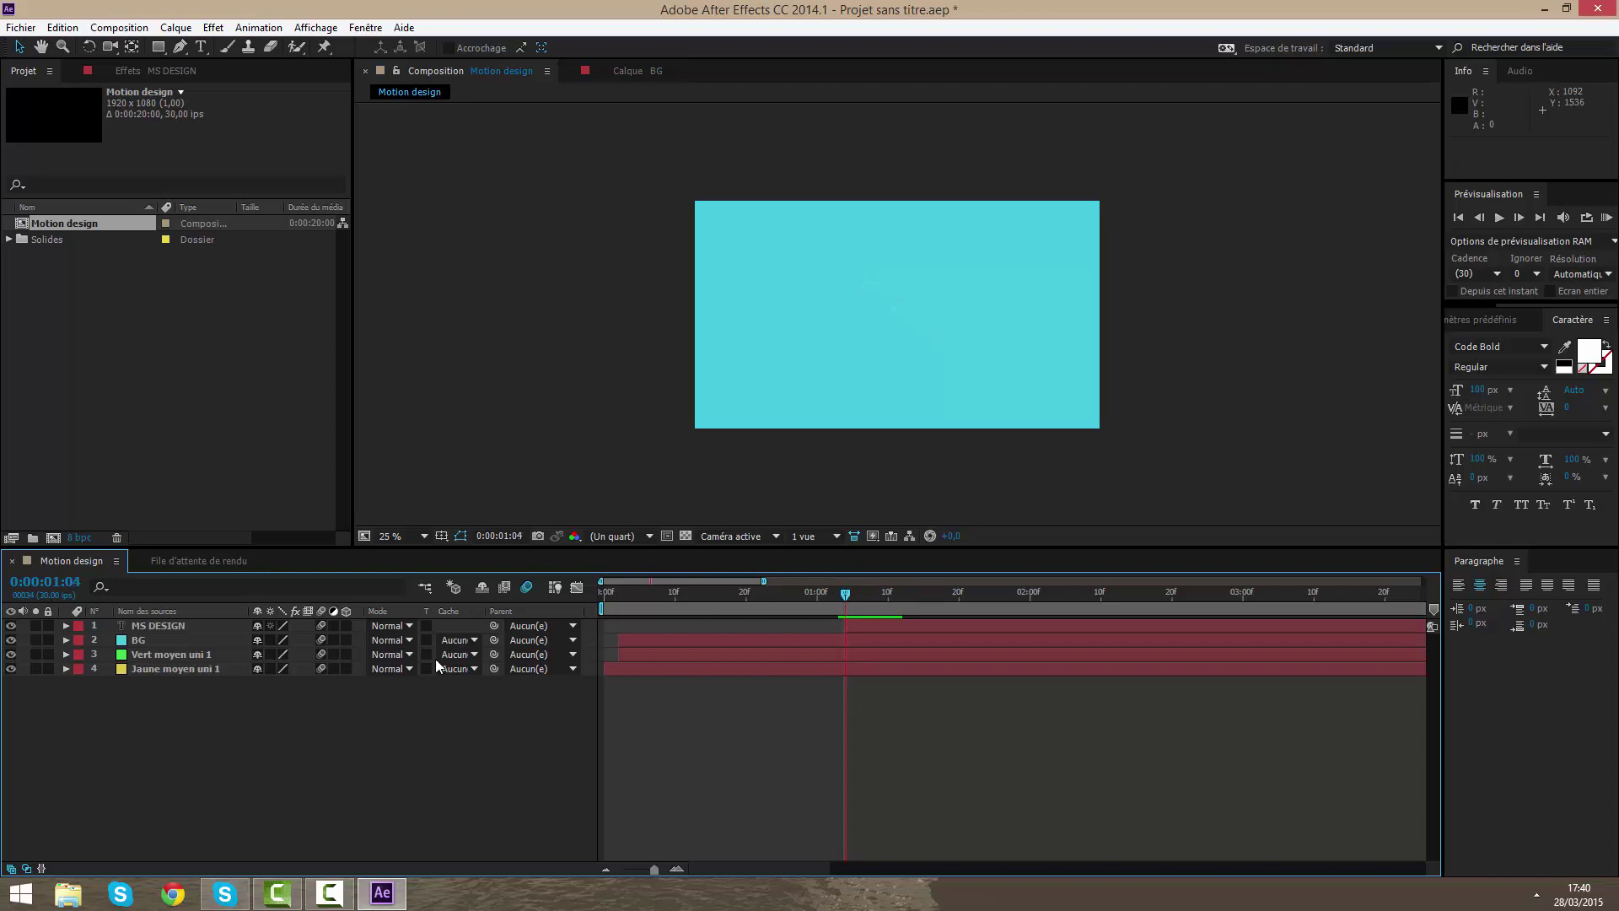
mouse_move(845, 594)
left_mouse_down()
mouse_move(878, 589)
mouse_move(858, 589)
left_mouse_up()
left_click(425, 535)
left_click(430, 562)
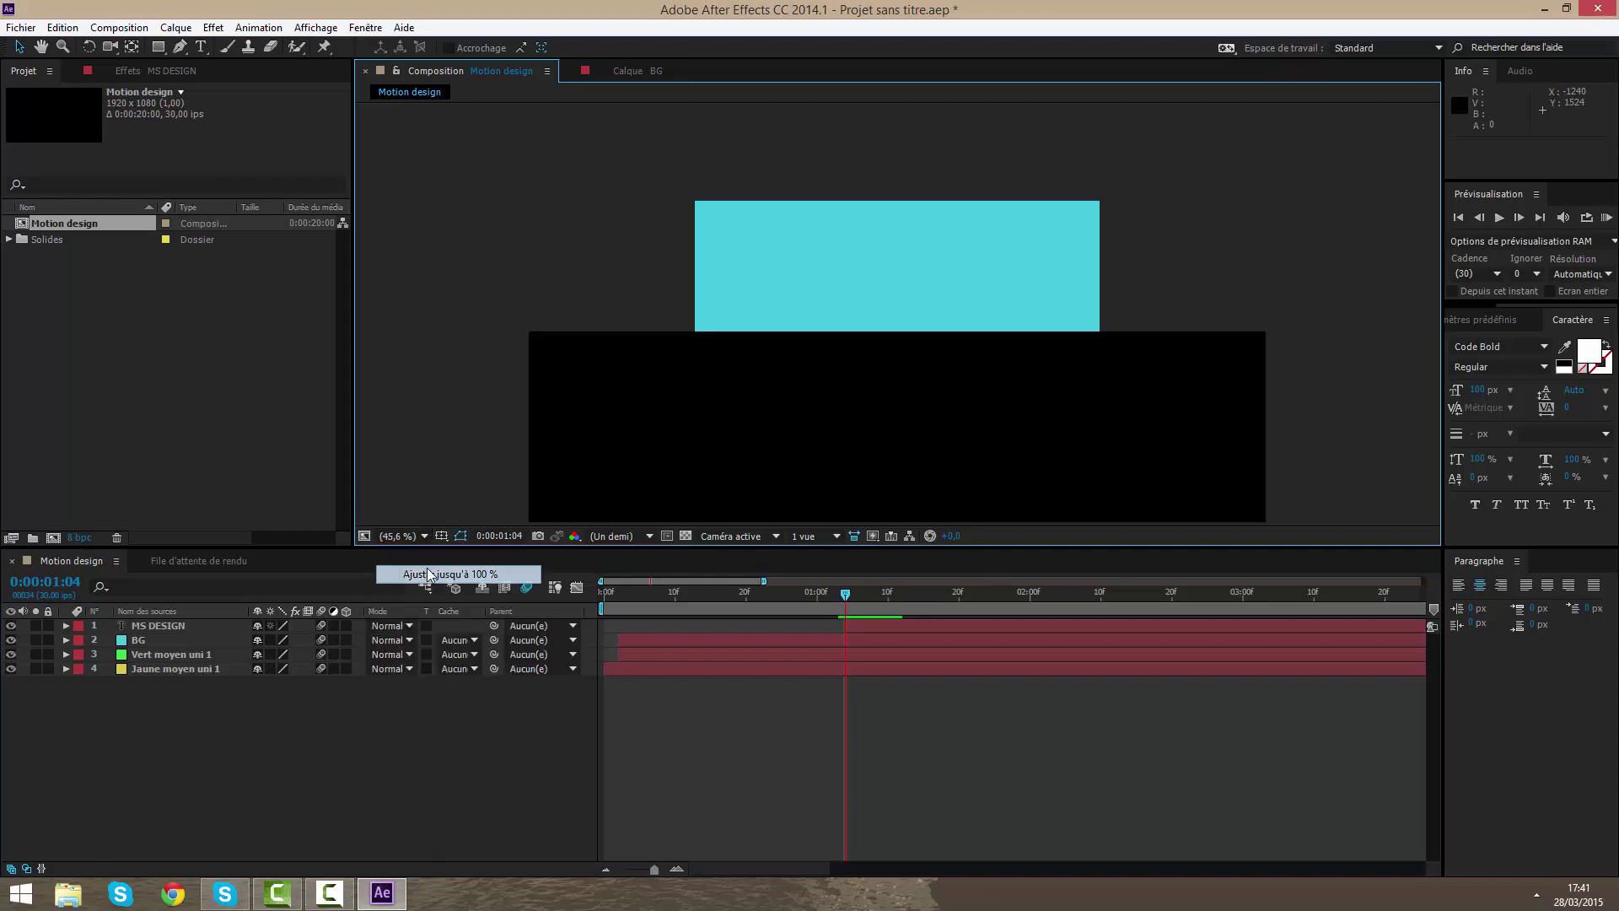
key("space")
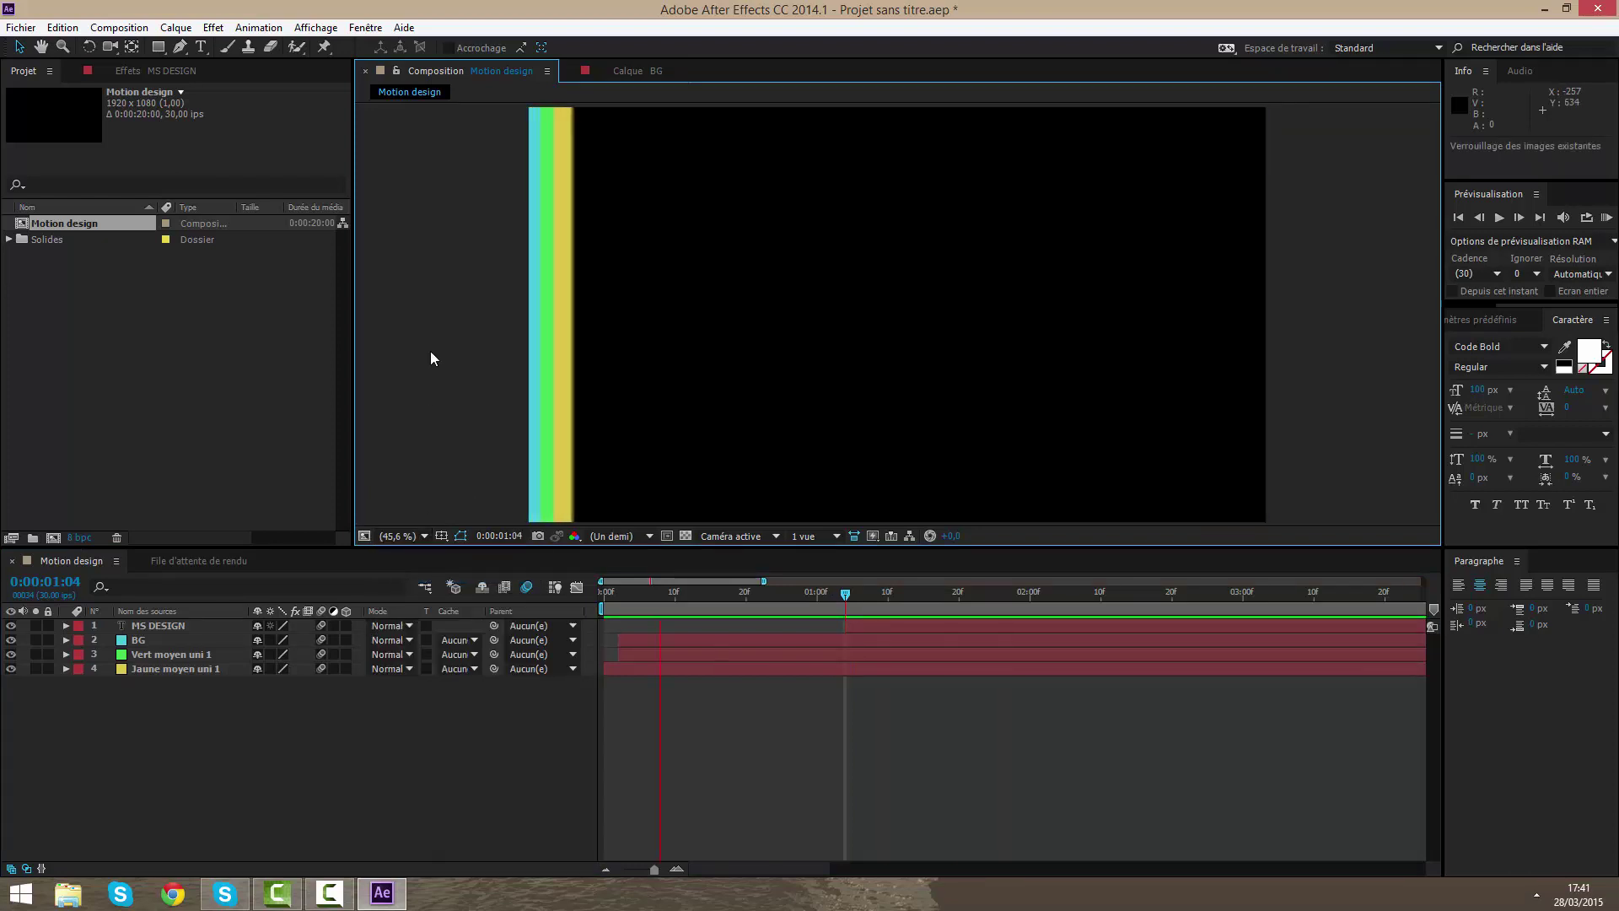
left_click(927, 738)
- Move the text's end keyframes for Scale, Rotation and Opacity to 0:00:01:26 and preview the slower animation
left_click(917, 626)
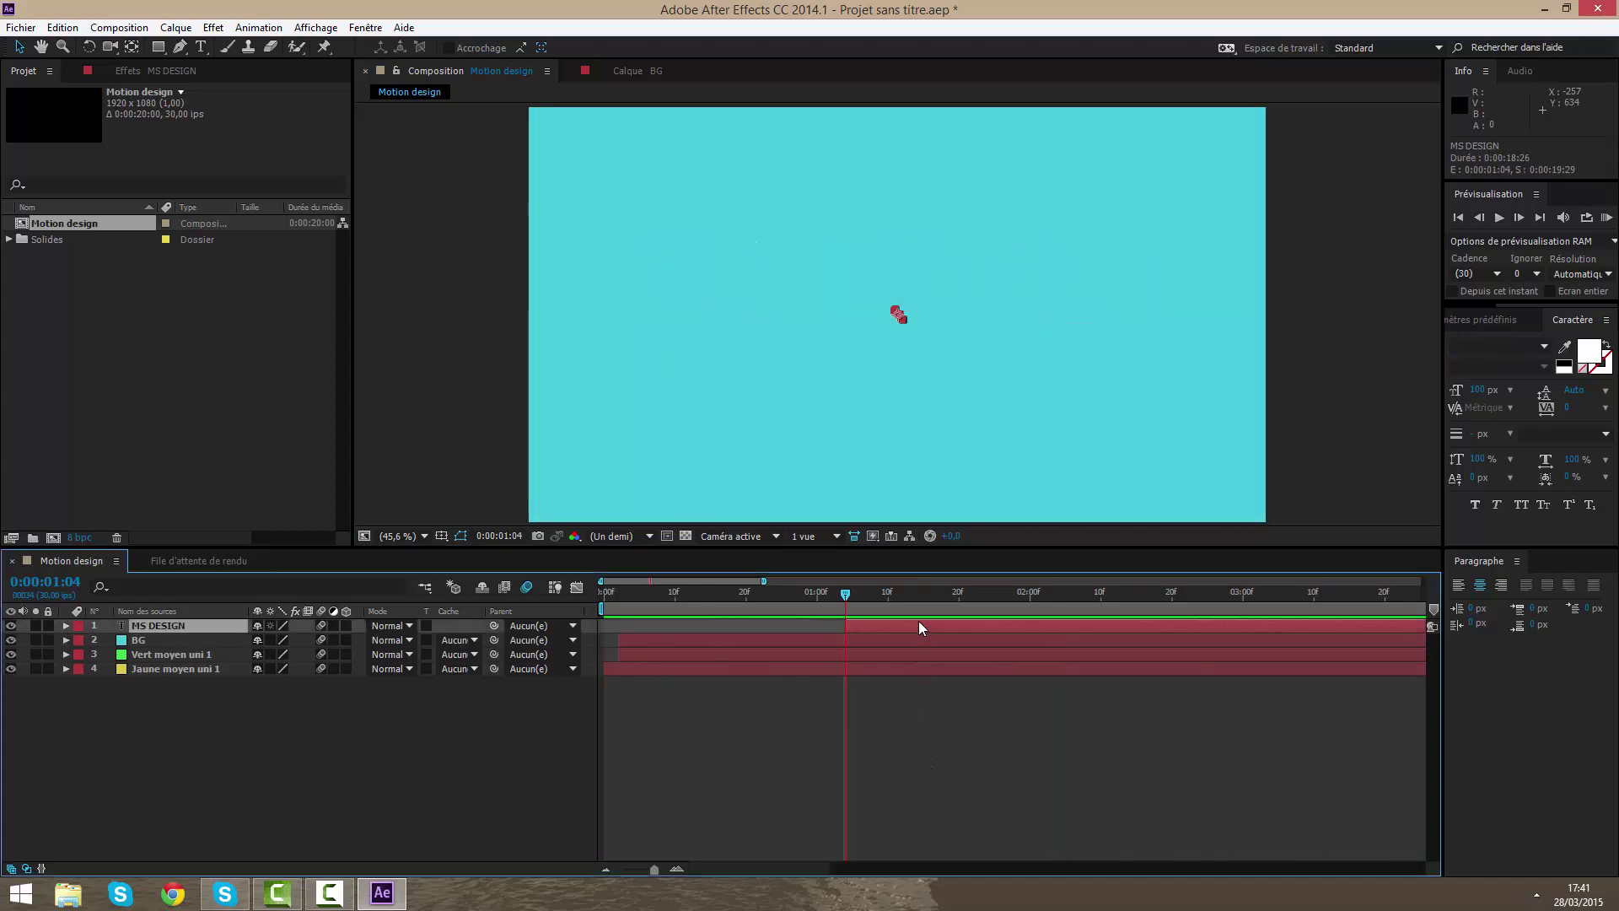
key("u")
left_click_drag(904, 640, 1000, 685)
key("KP_0")
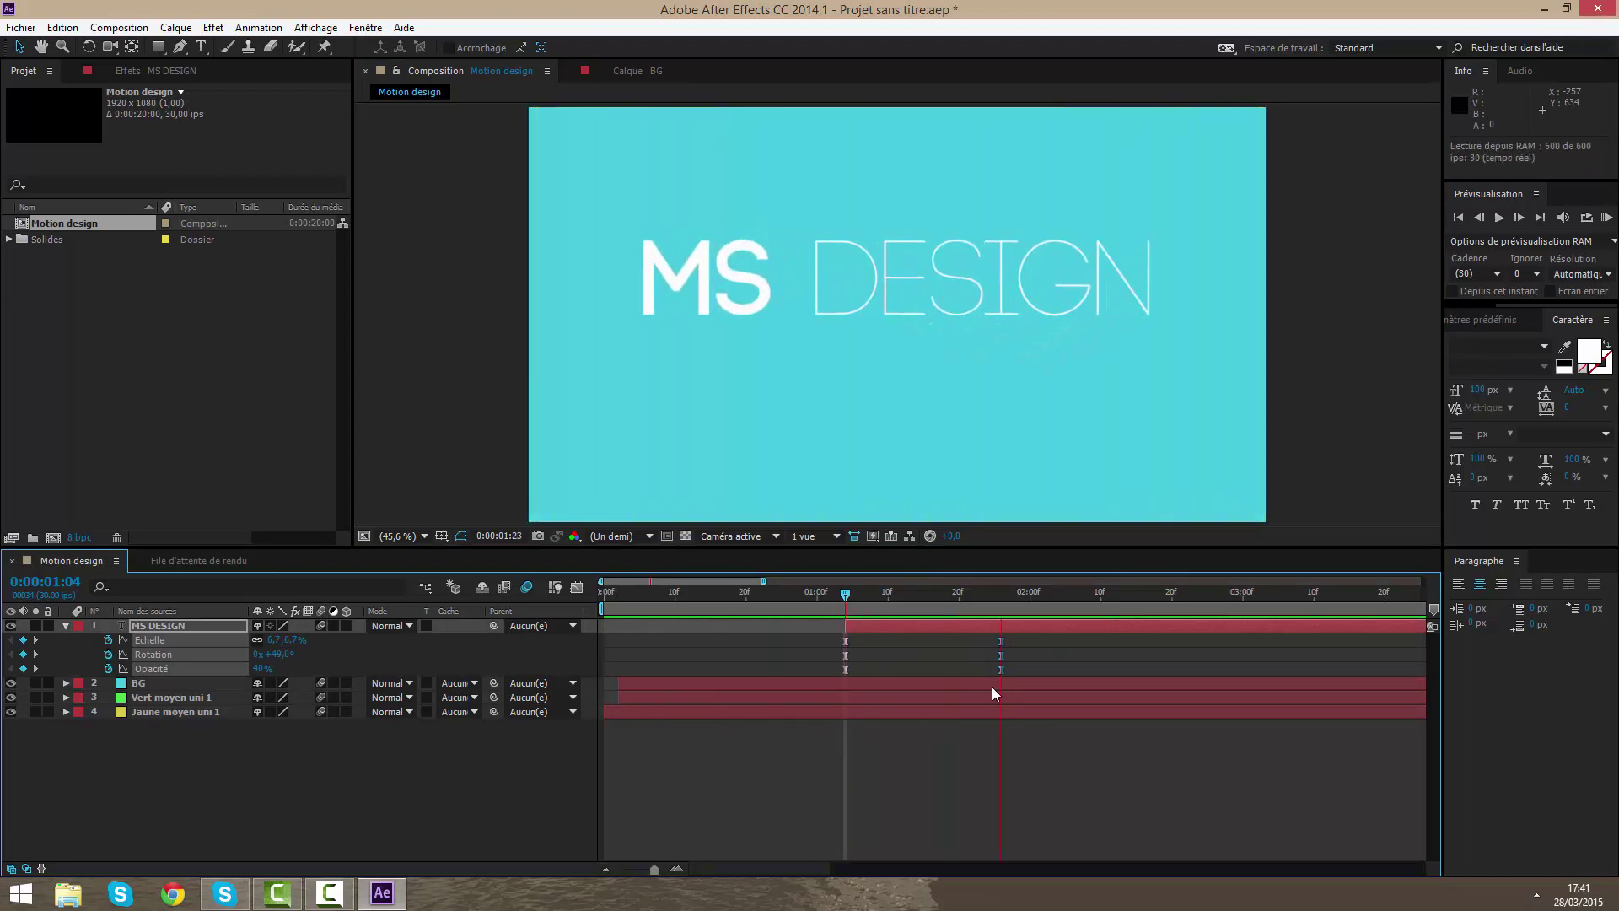
left_click(996, 762)
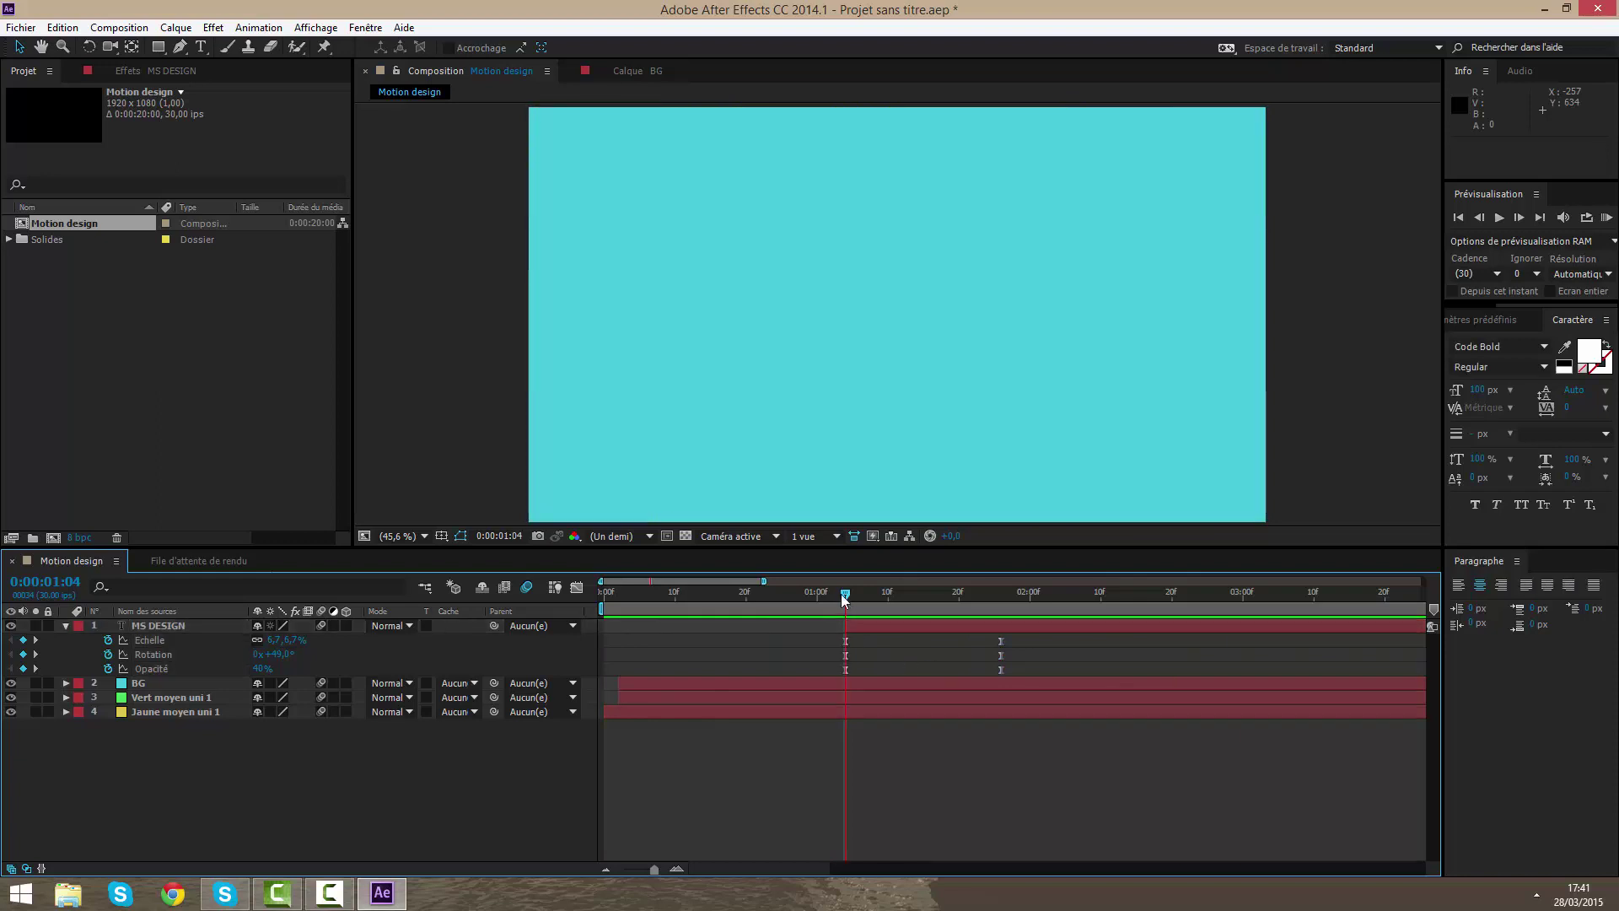
- Move the current time to 0:00:01:26 and collapse the MS DESIGN layer's properties
left_click_drag(841, 594, 994, 634)
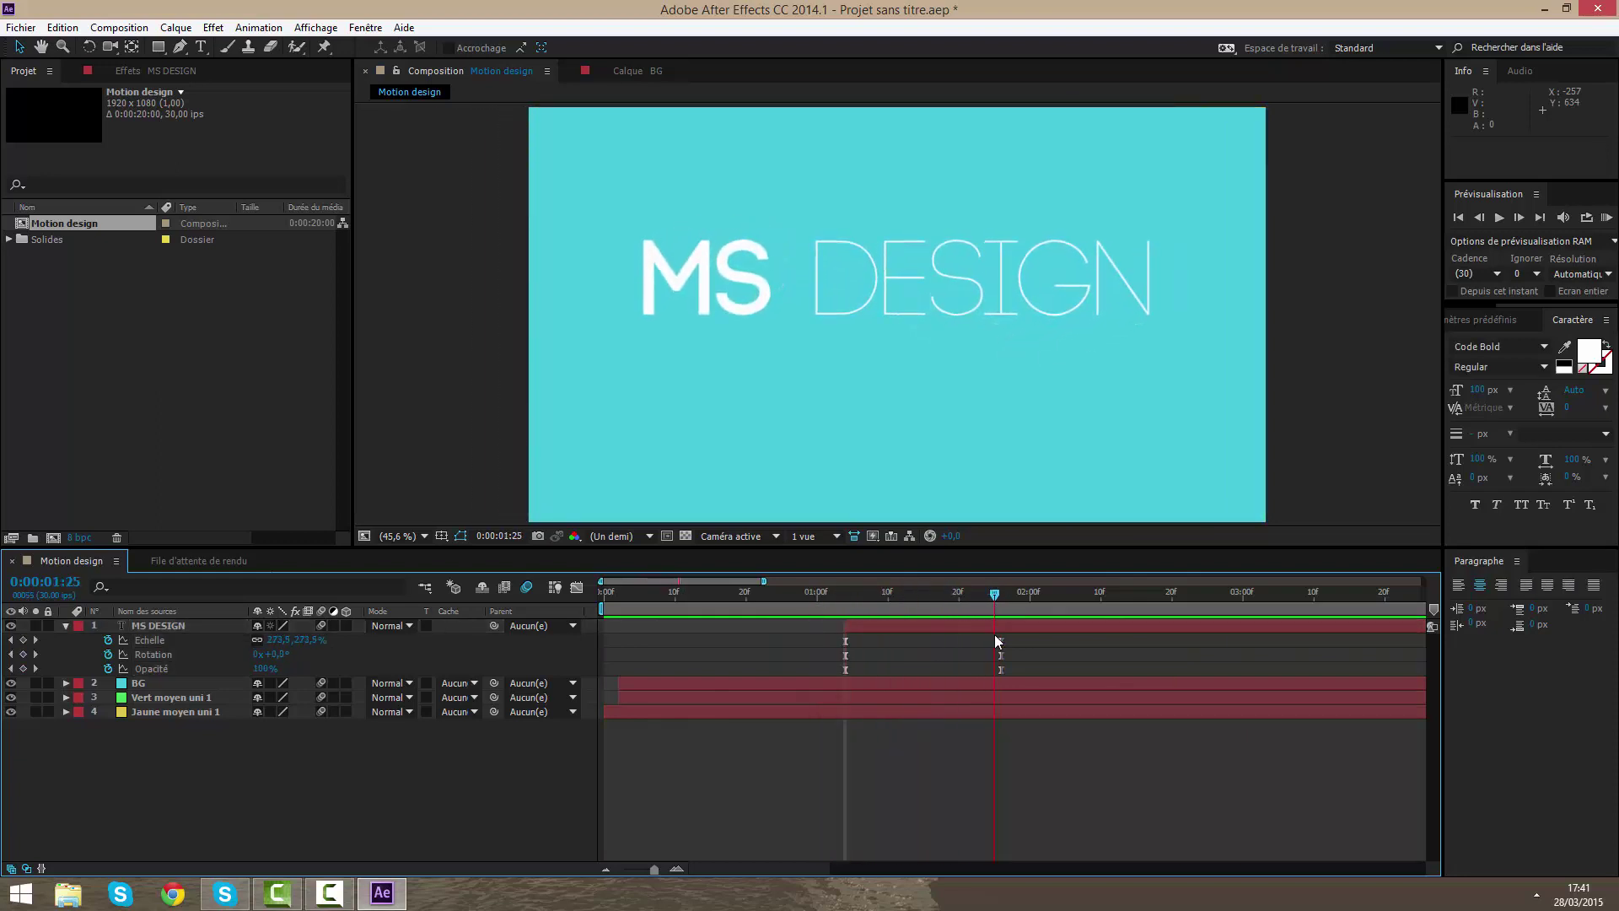
left_click(64, 625)
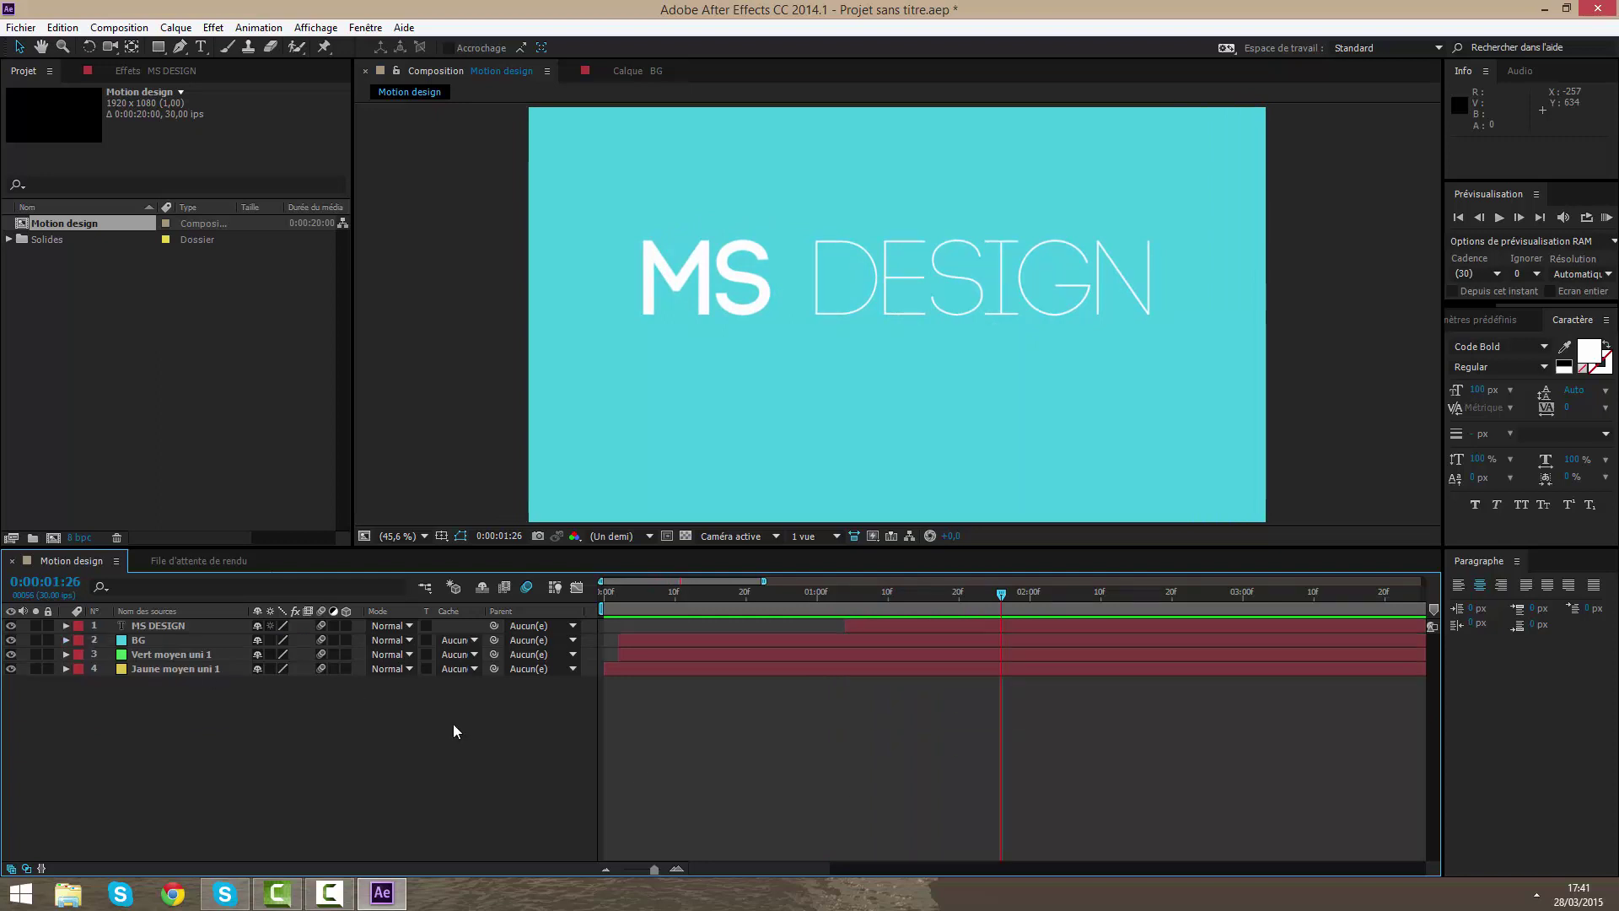
scroll(993, 154, "down", 2)
scroll(995, 242, "up", 2)
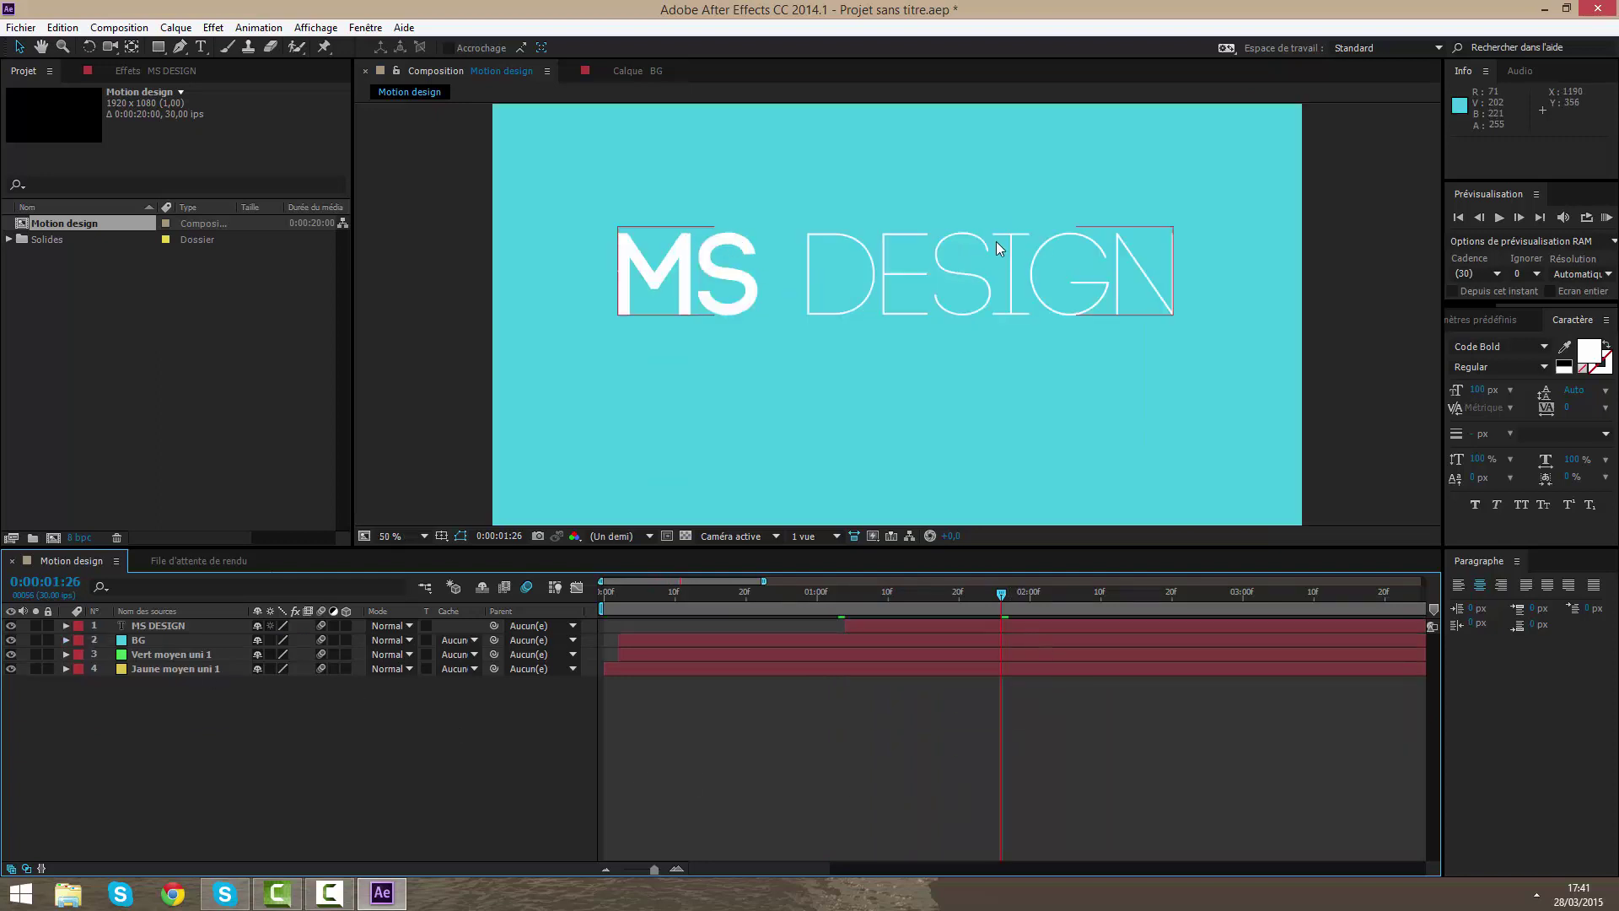
- Create a black 1920 × 1080 px solid above the MS DESIGN layer
right_click(1009, 740)
mouse_move(1118, 563)
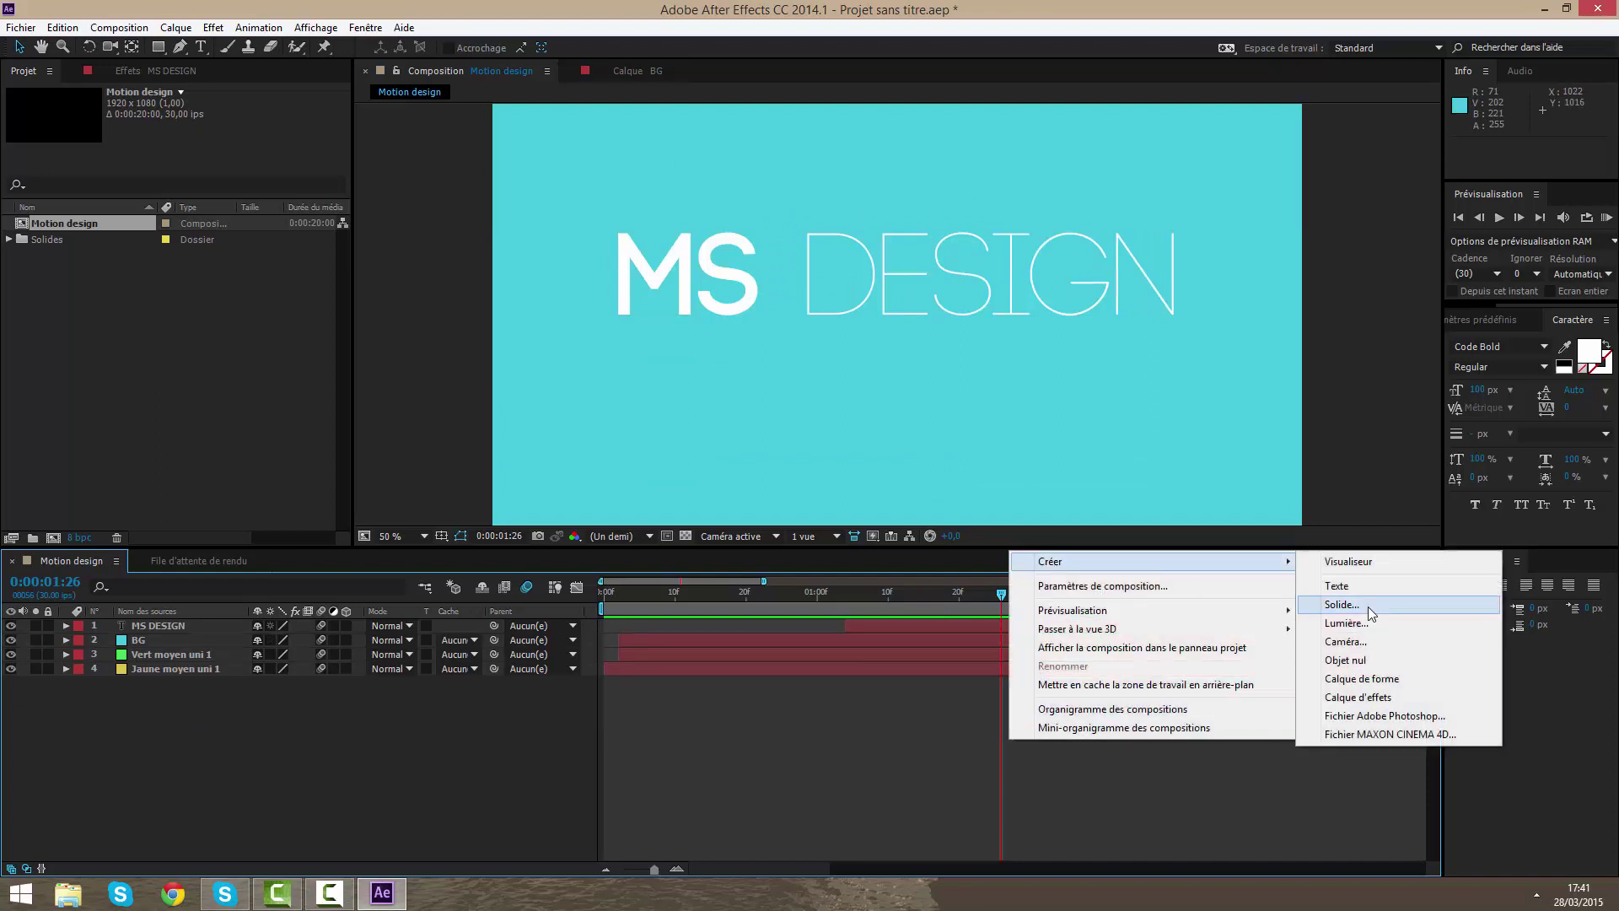
left_click(1367, 606)
left_click(1001, 561)
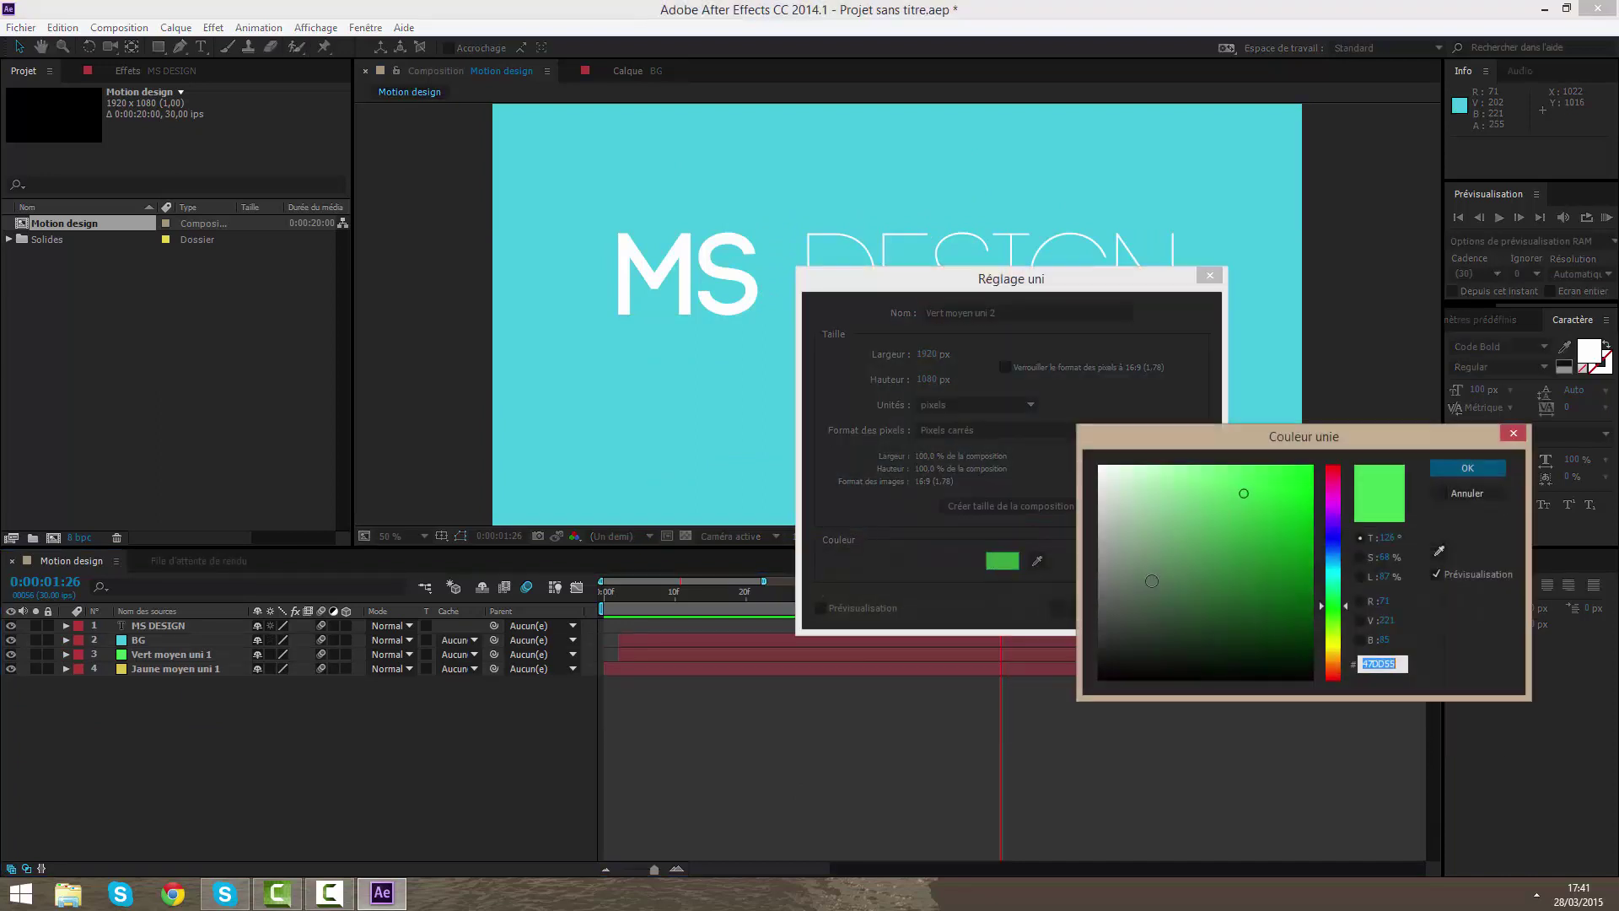
left_click_drag(1243, 489, 885, 765)
key("Return")
left_click(1068, 602)
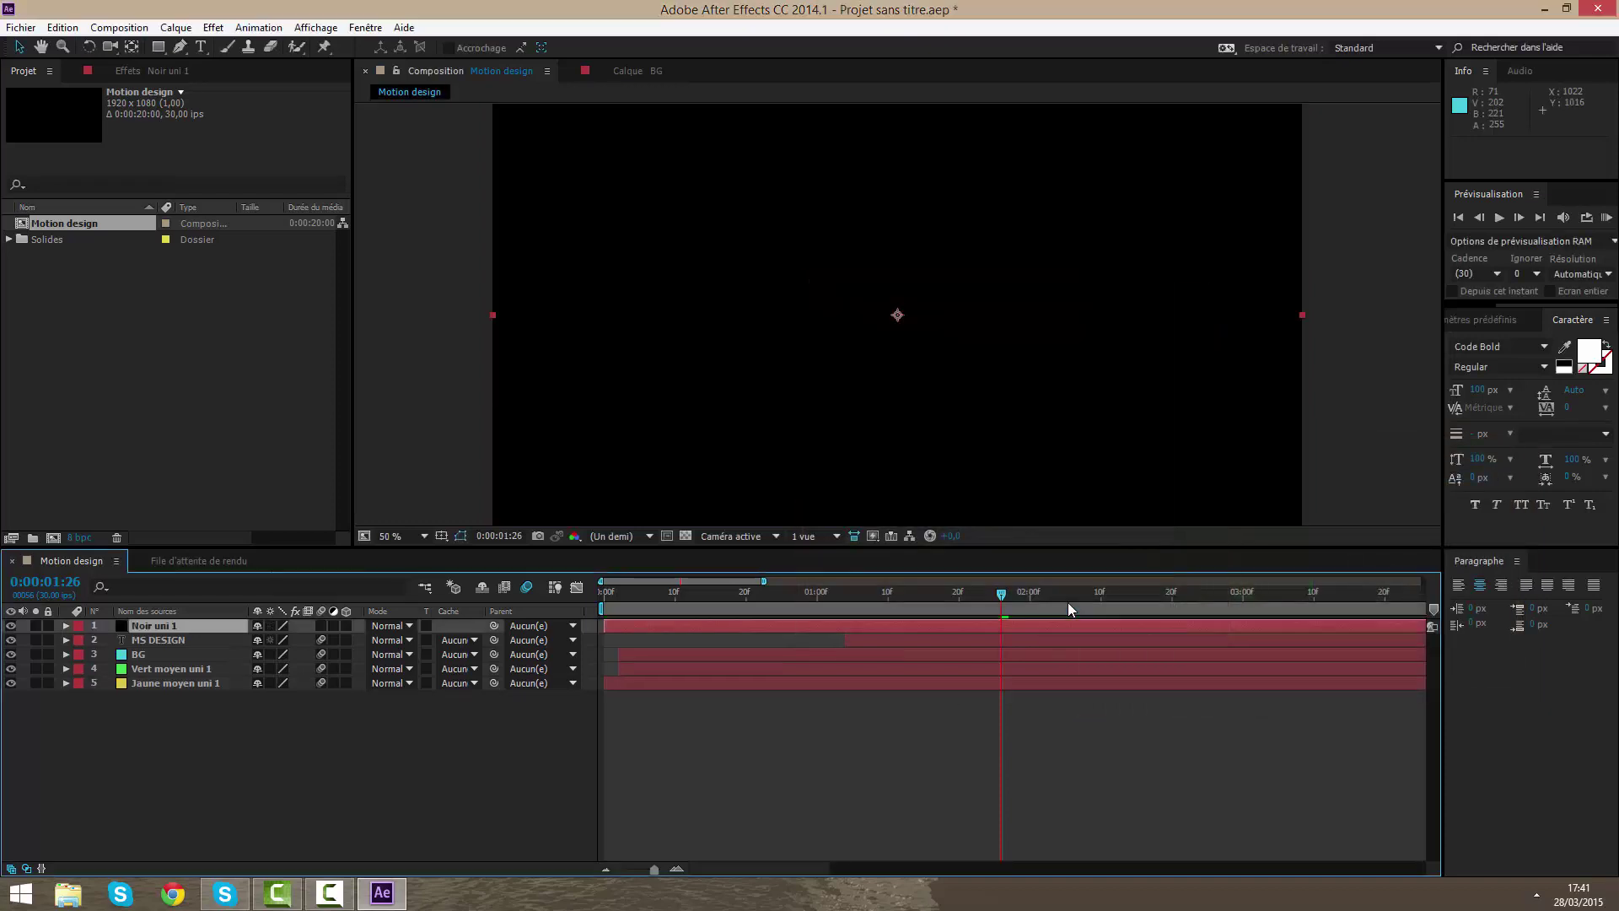
- Apply the Volet radial transition effect to the black solid
right_click(1059, 626)
mouse_move(1105, 452)
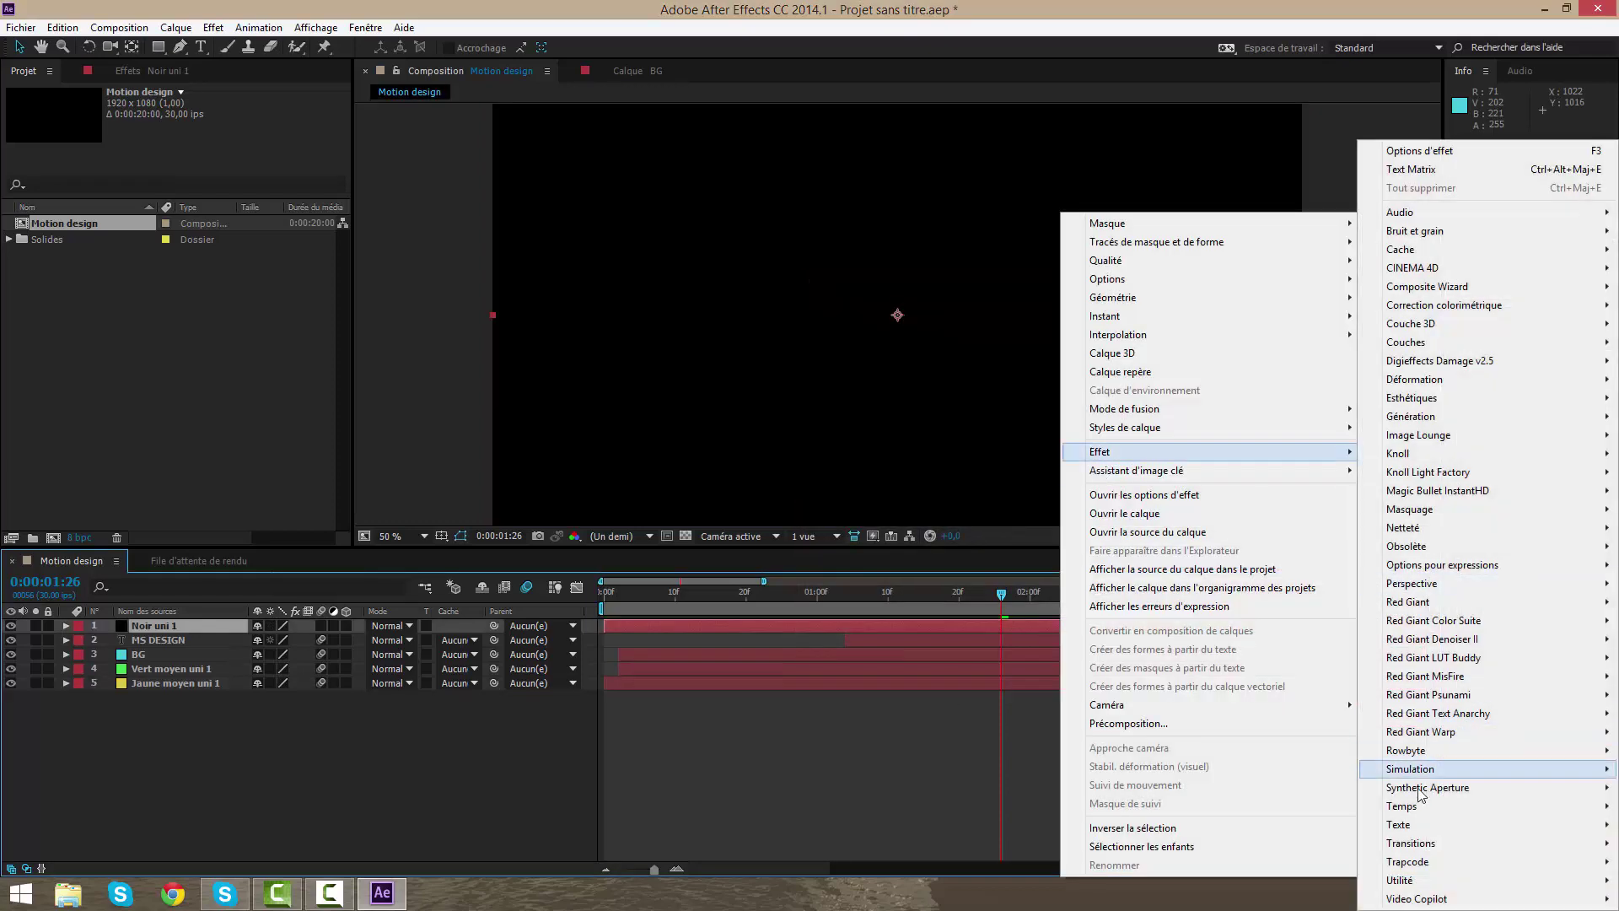
mouse_move(1417, 843)
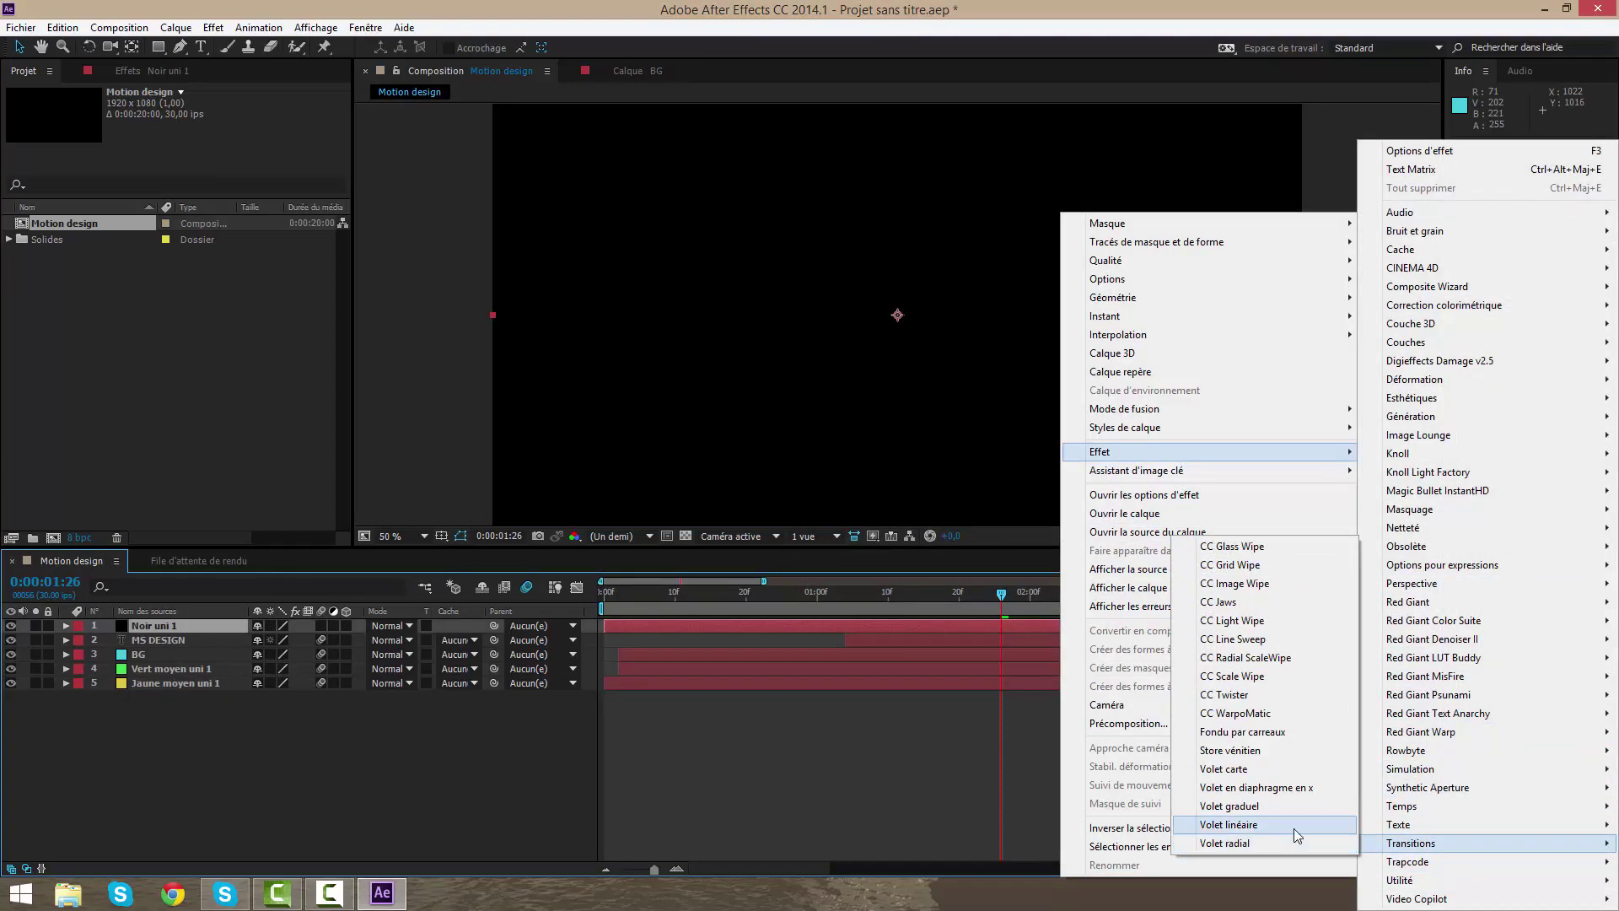
left_click(1244, 841)
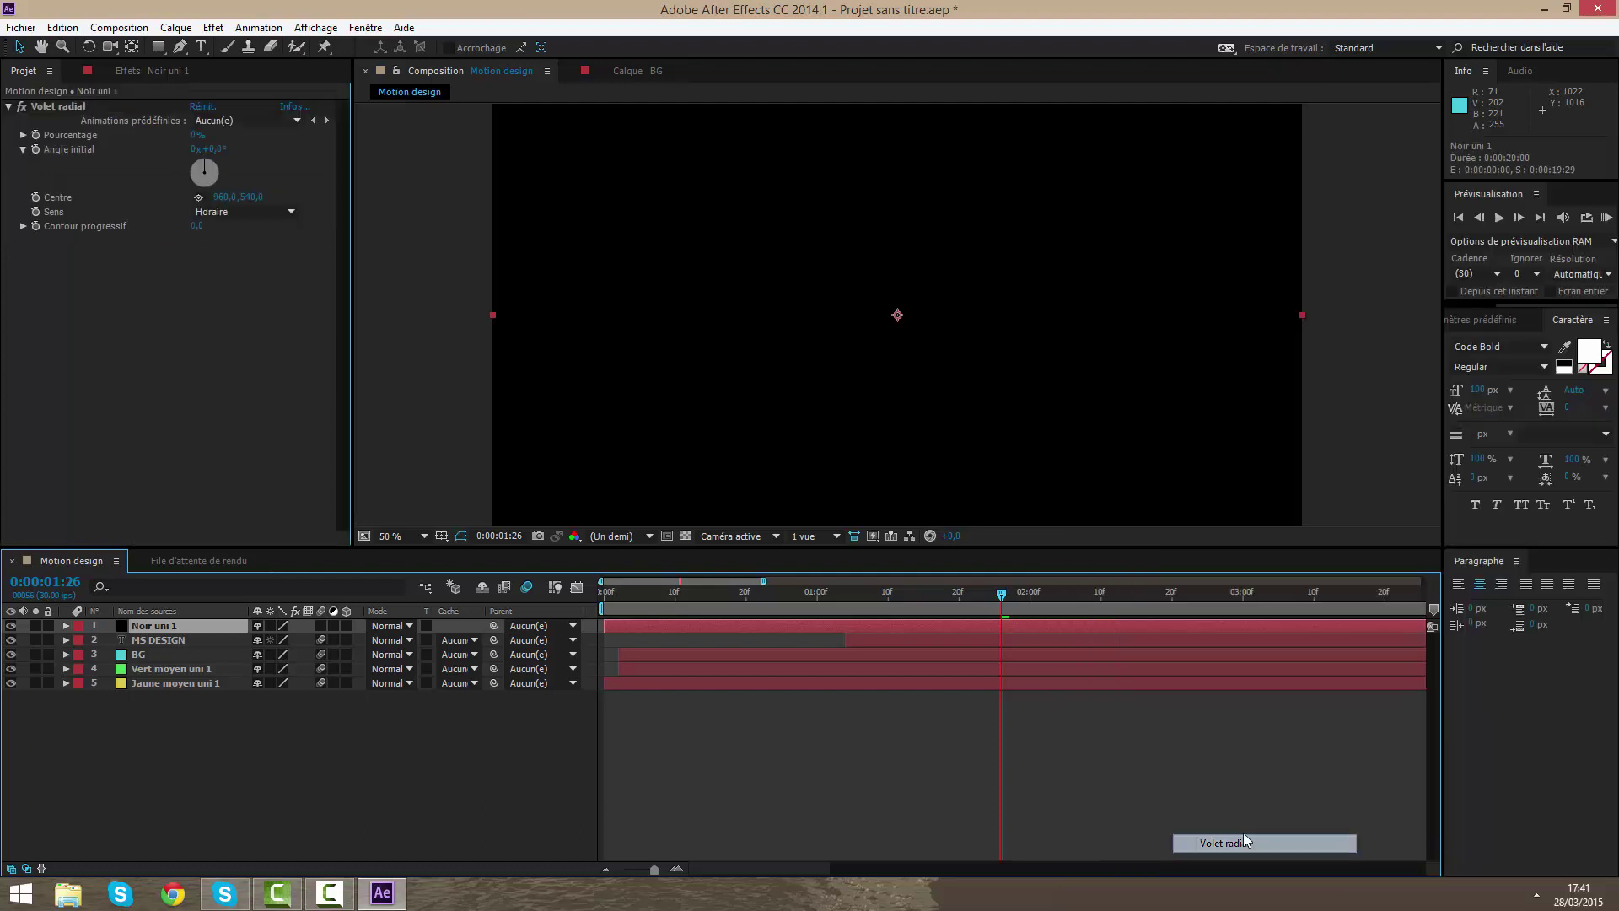
- Keyframe the radial wipe's Pourcentage at 100 % on 0:00:01:26 and at 0 % on 0:00:02:08
left_click_drag(196, 135, 330, 153)
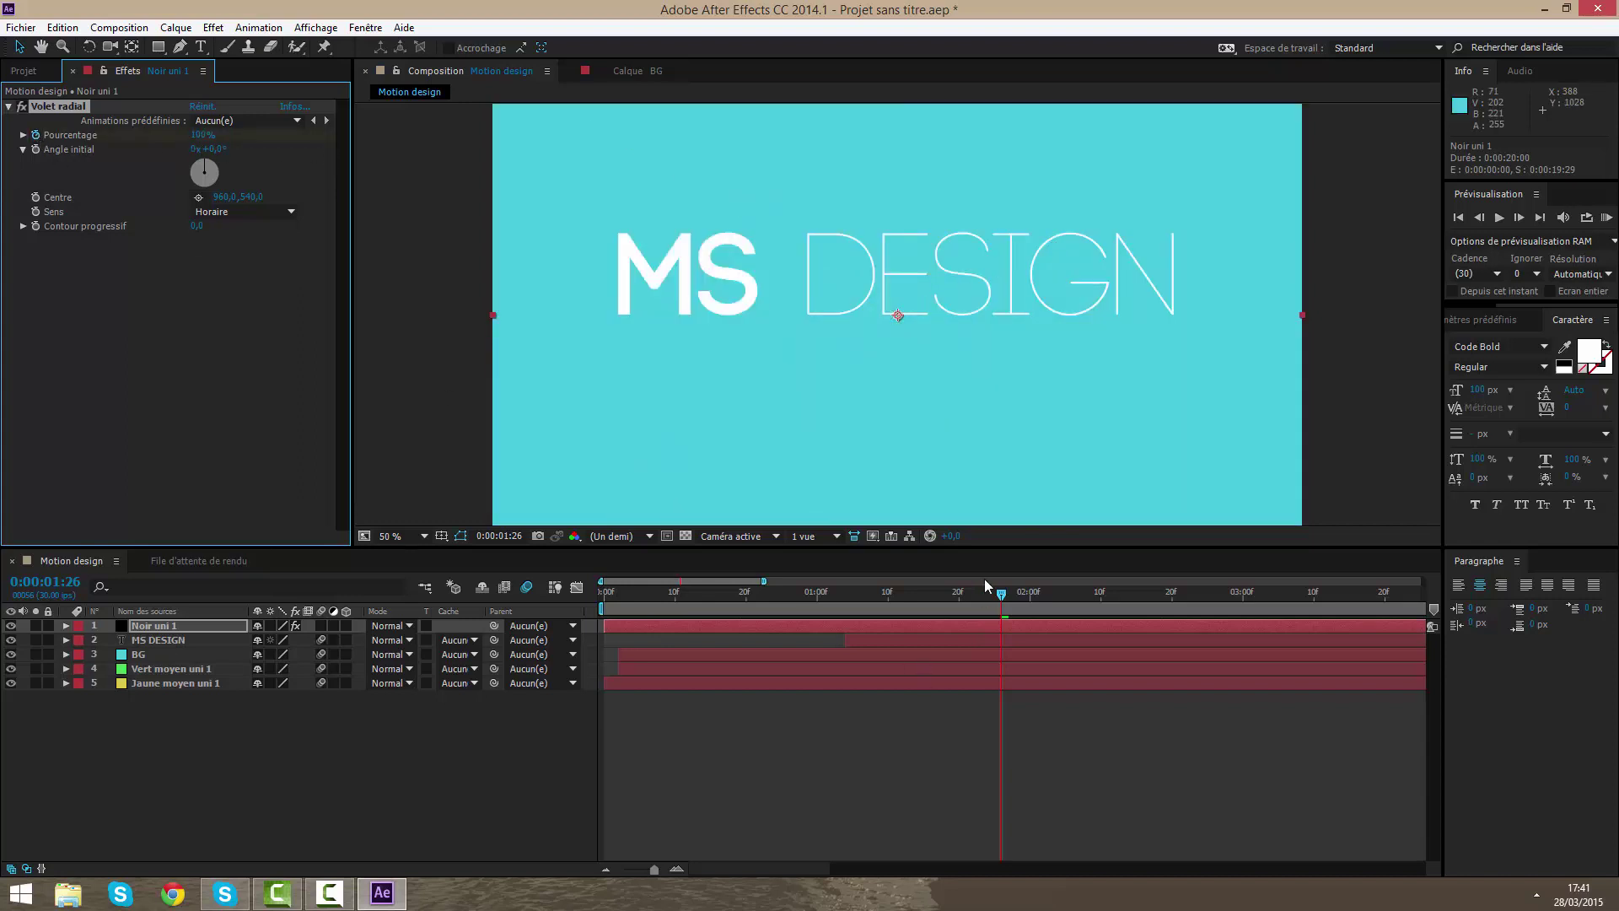
left_click(1081, 597)
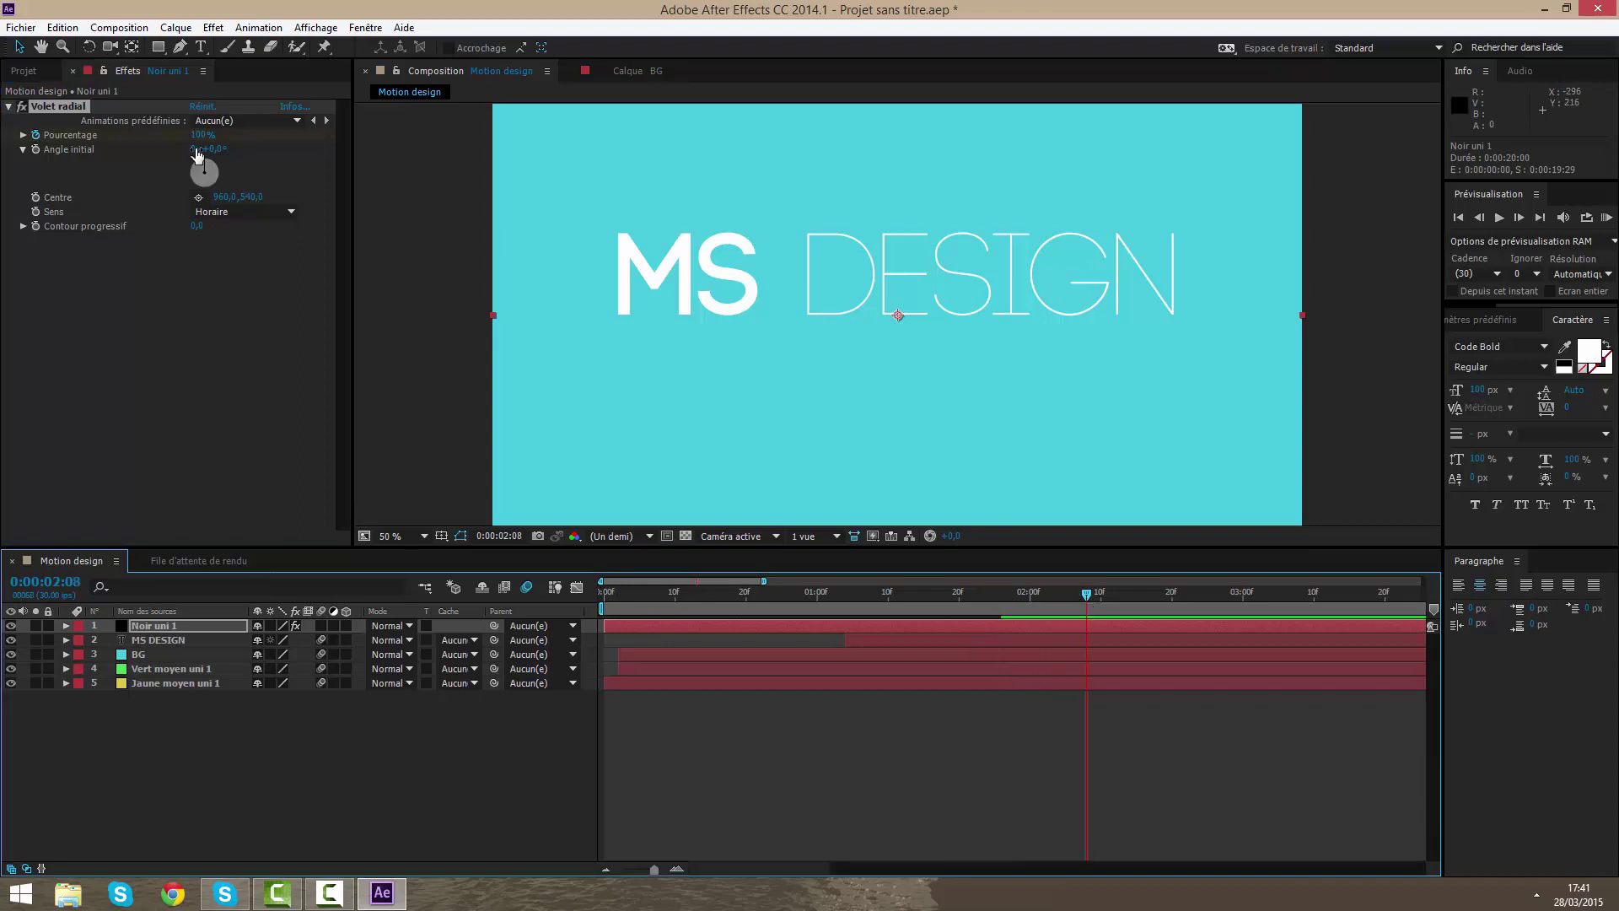
left_click_drag(200, 135, 161, 136)
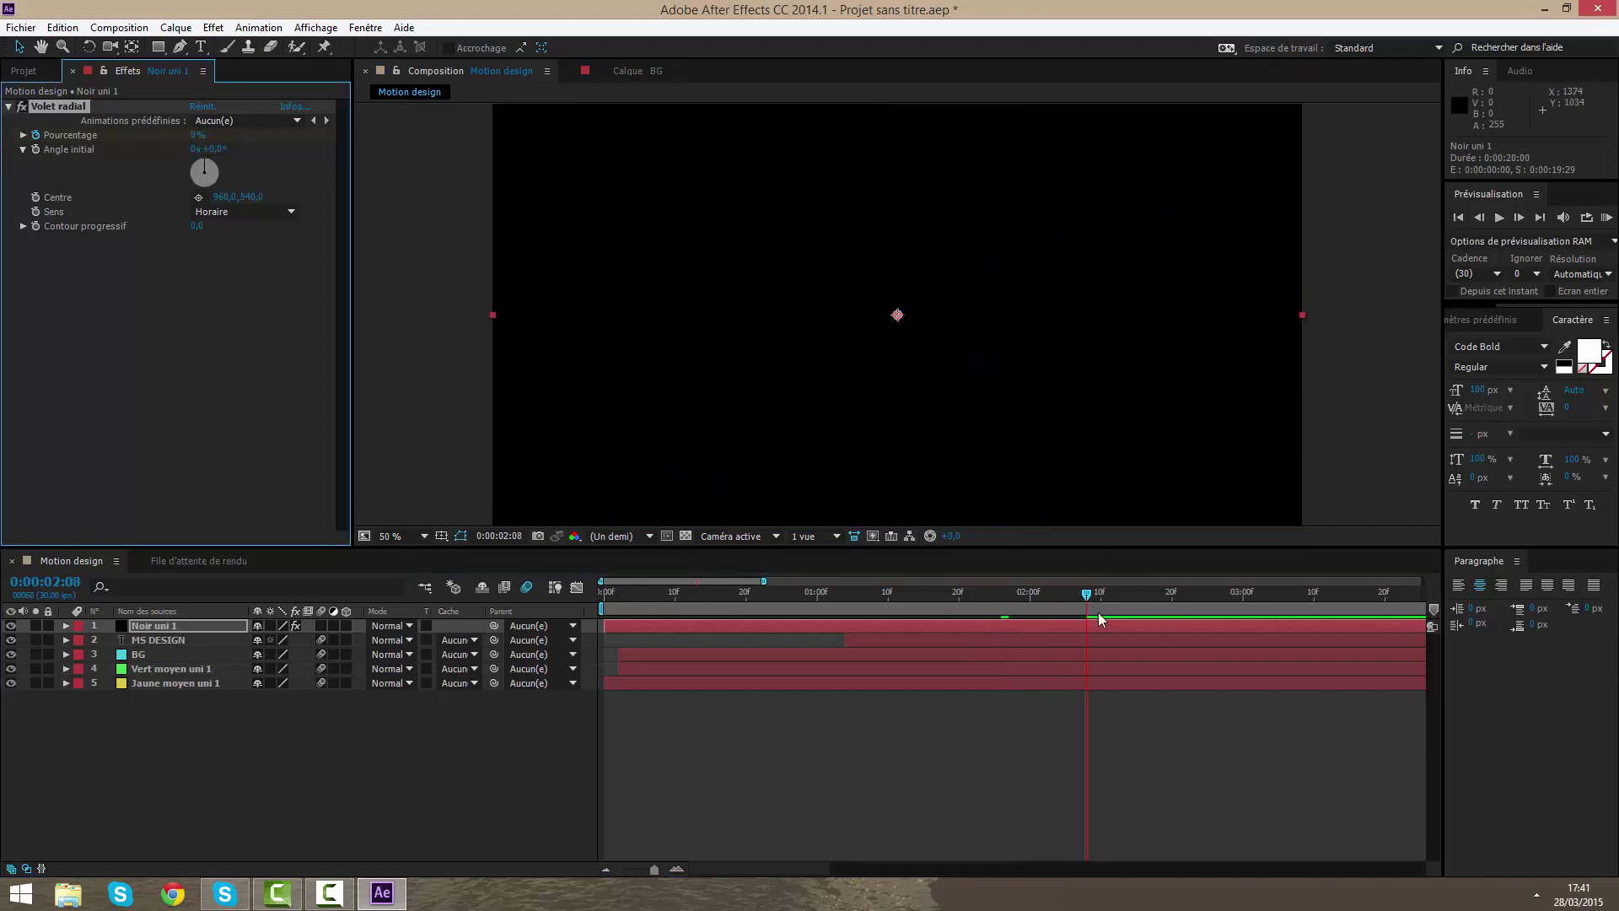
- Apply Easy Ease to both wipe Pourcentage keyframes and extend the end keyframe's influence halfway back in the speed graph
key("u")
mouse_move(1087, 595)
left_mouse_down()
mouse_move(998, 597)
mouse_move(1081, 594)
left_mouse_up()
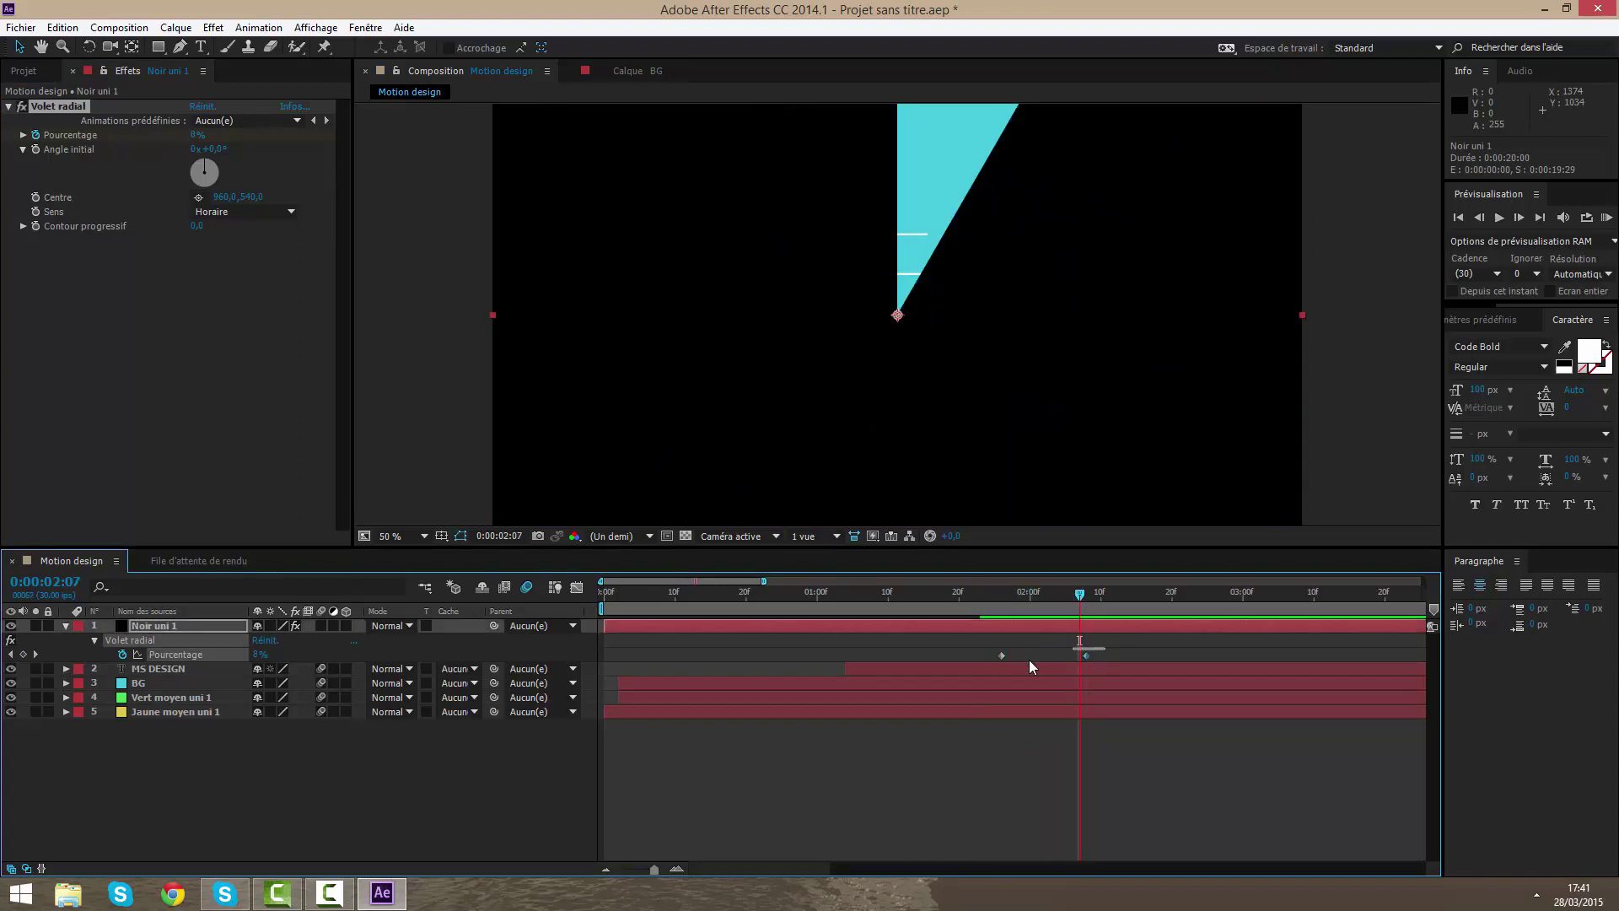
left_click_drag(1033, 666, 994, 669)
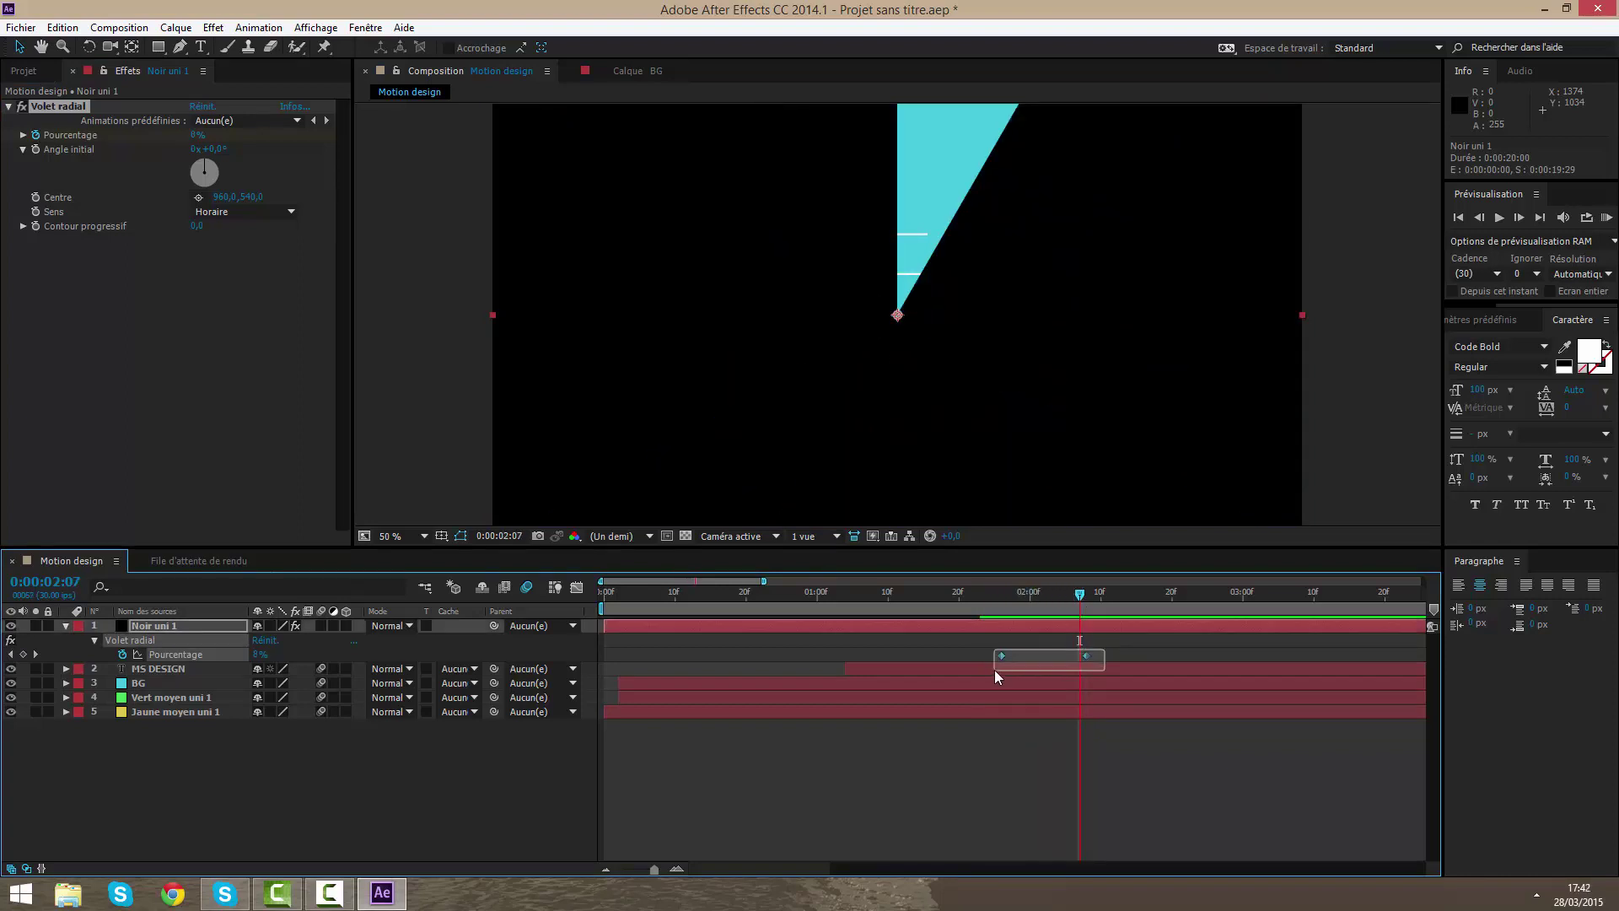
left_click(577, 588)
left_click(166, 778)
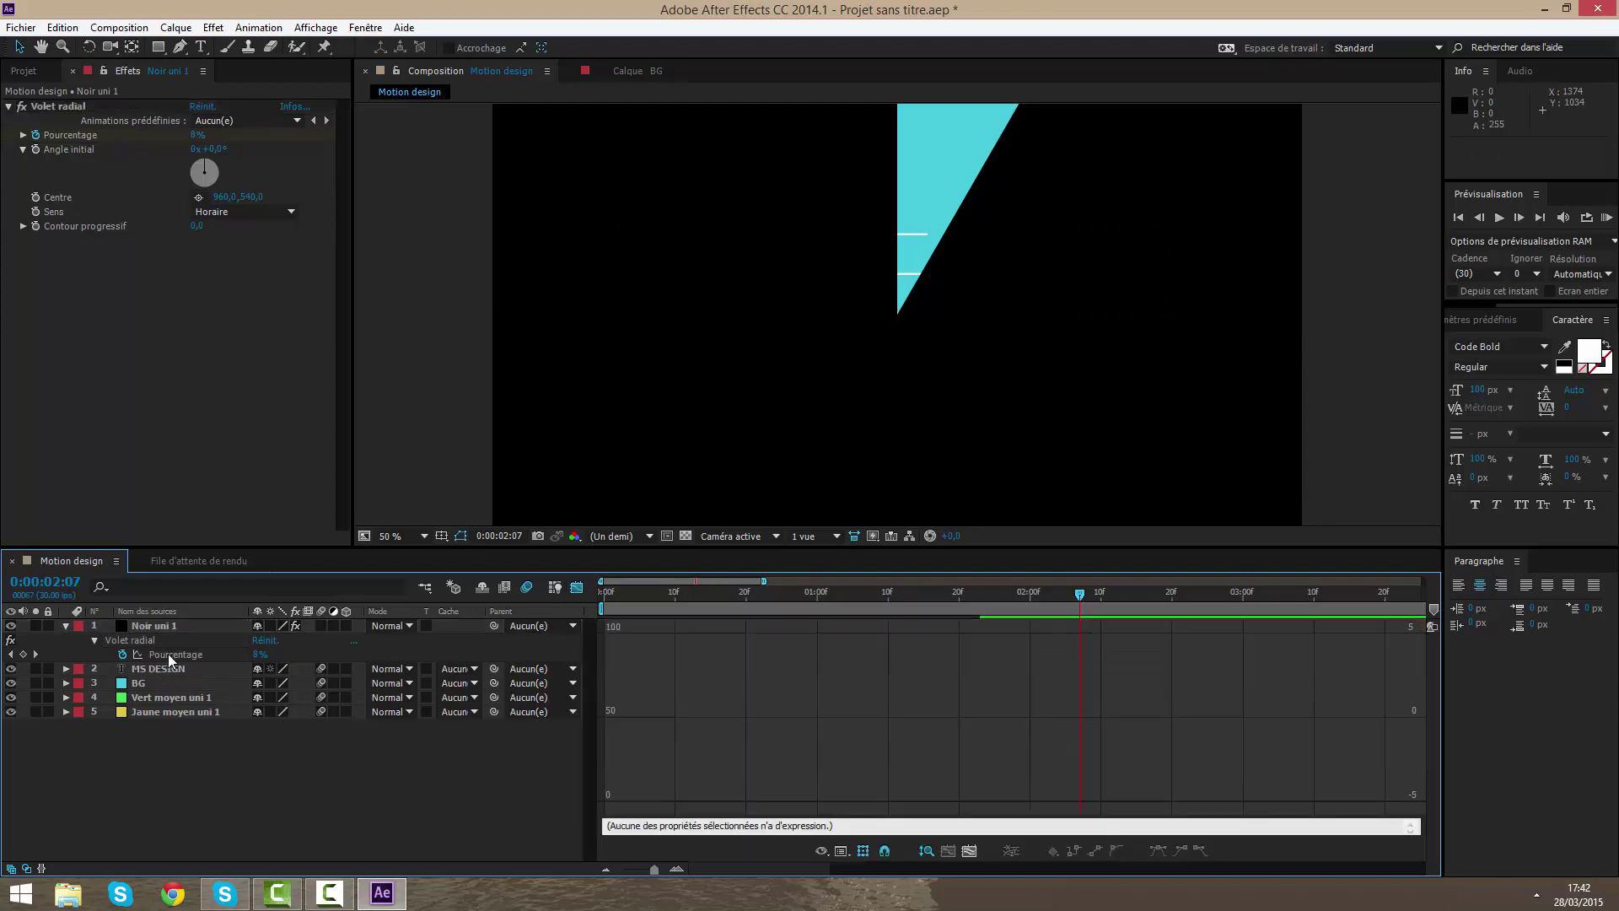
left_click(169, 654)
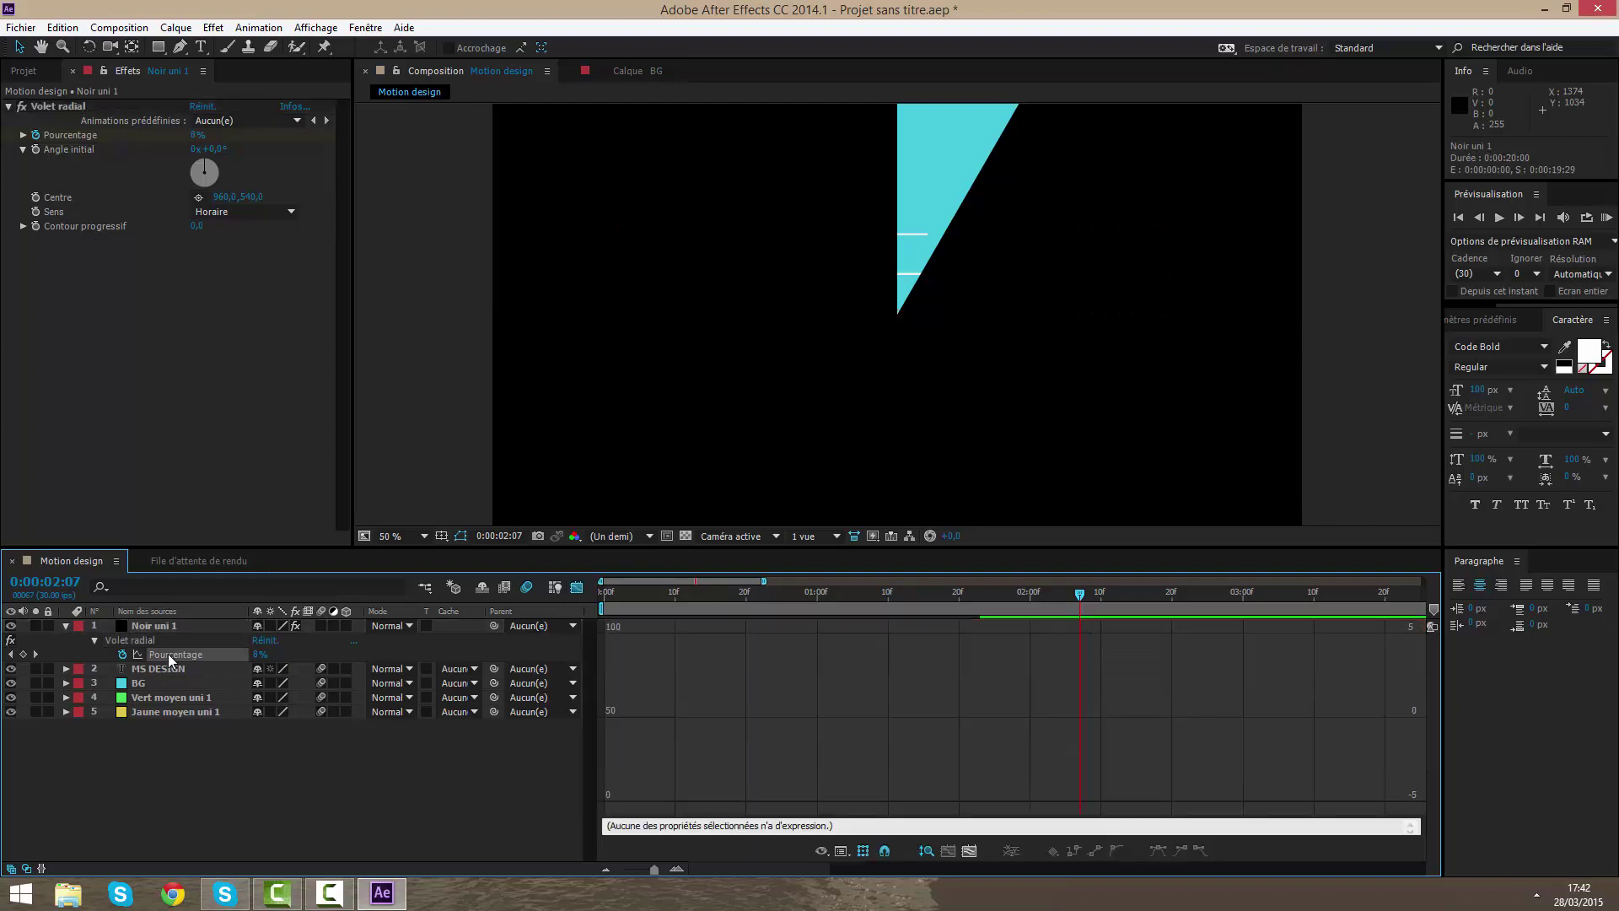
left_click(1158, 850)
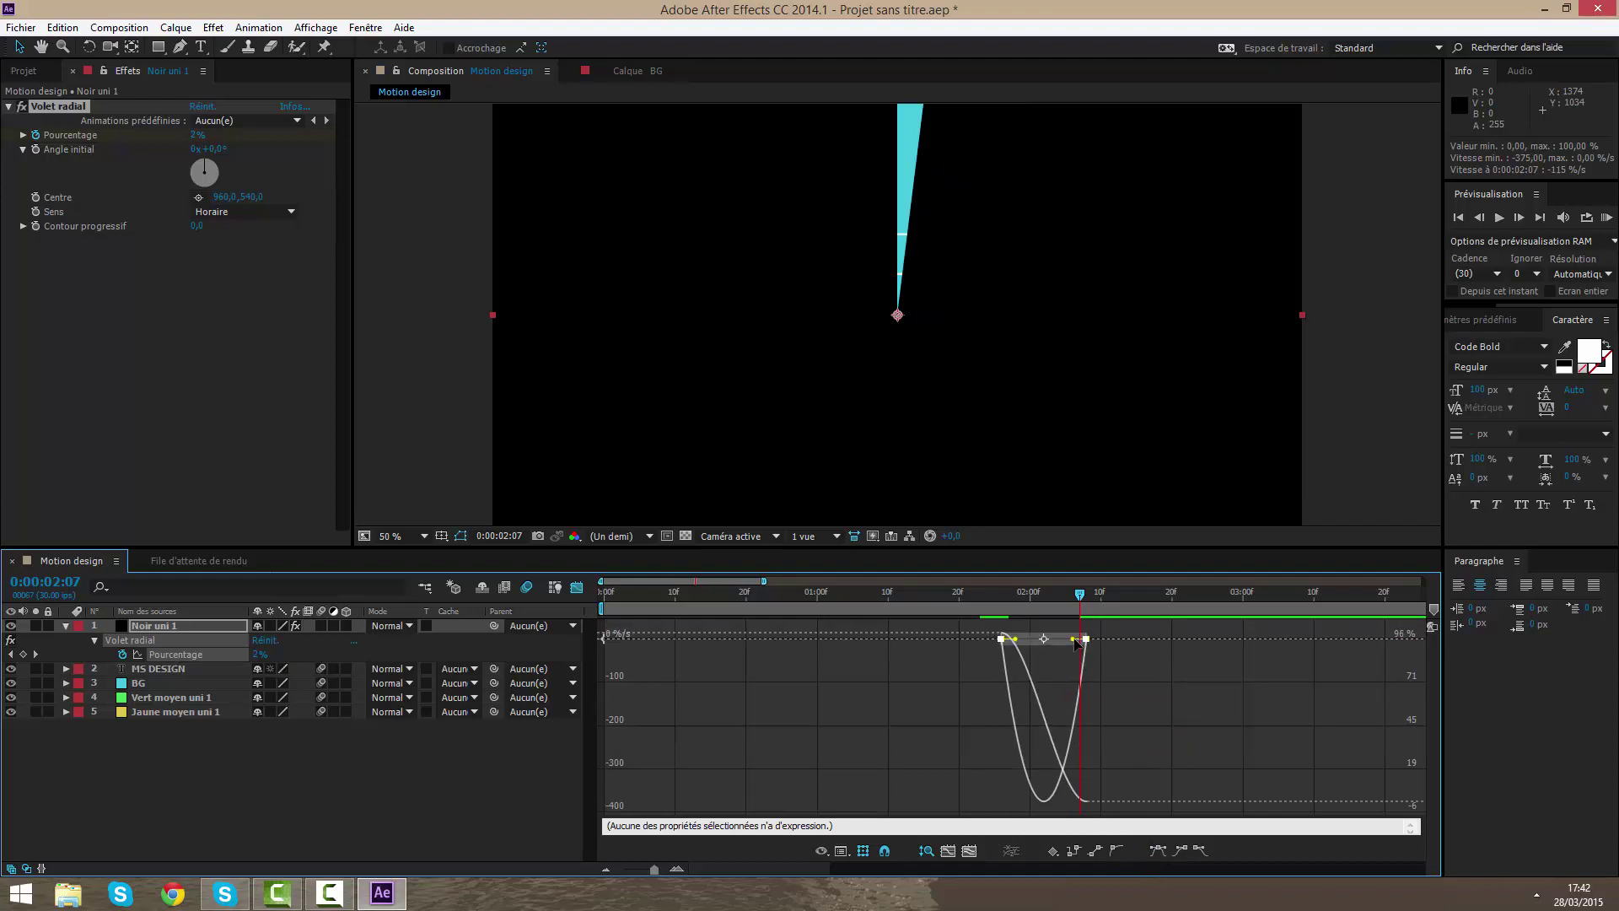
left_click_drag(1076, 641, 1044, 635)
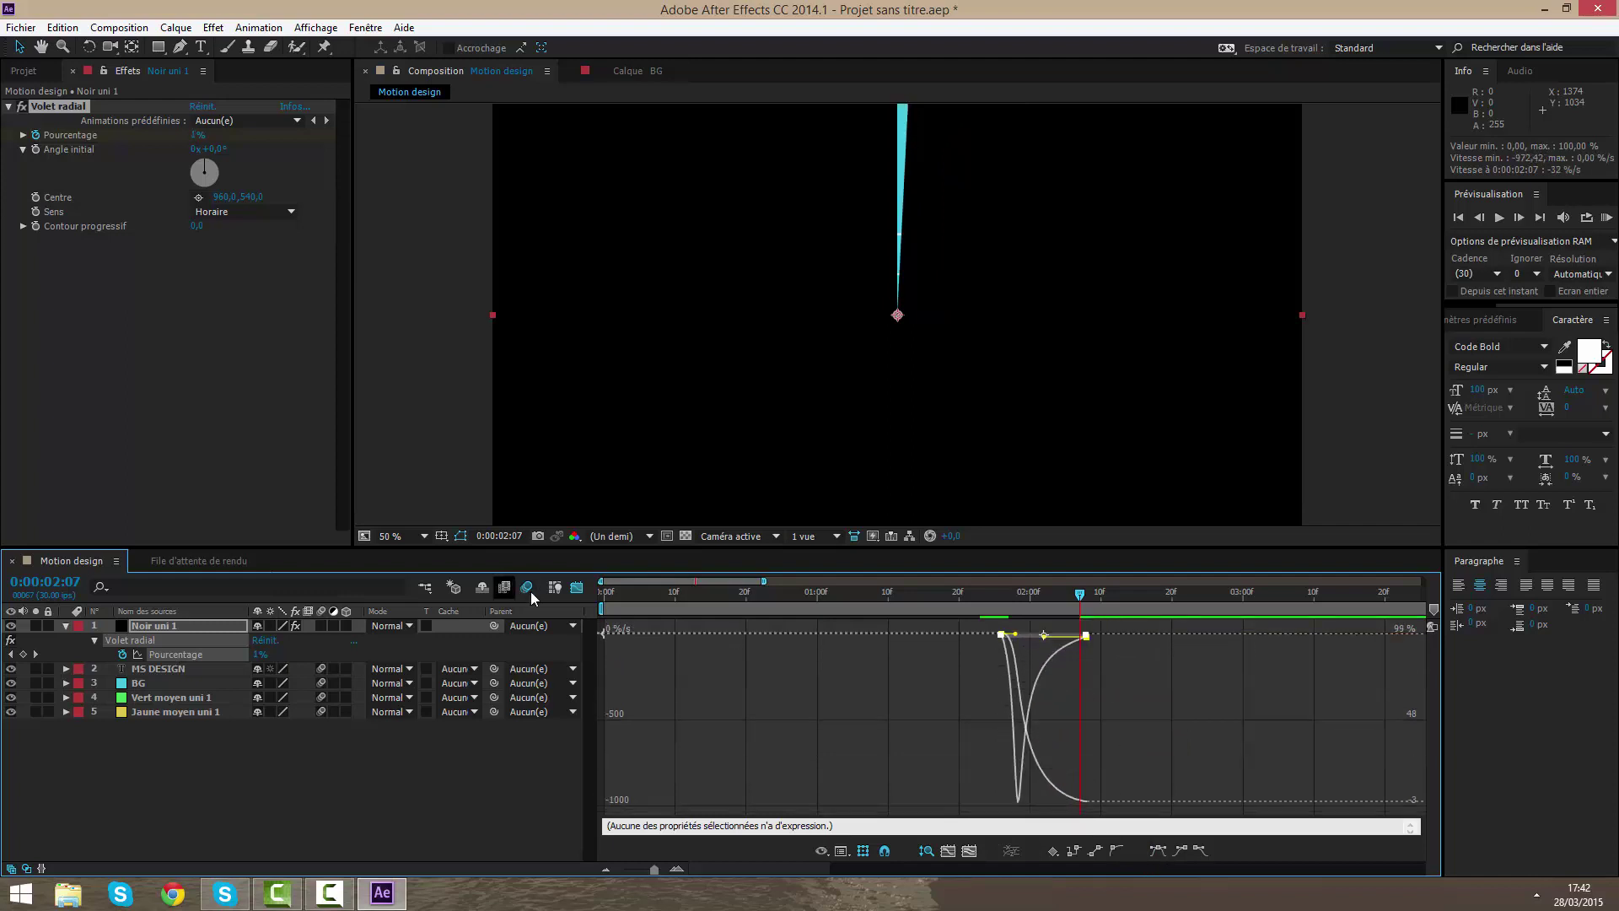
- Collapse the black solid's properties, enable its motion blur and play a preview of the wipe
left_click(74, 626)
left_click(65, 625)
left_click(65, 626)
key("KP_0")
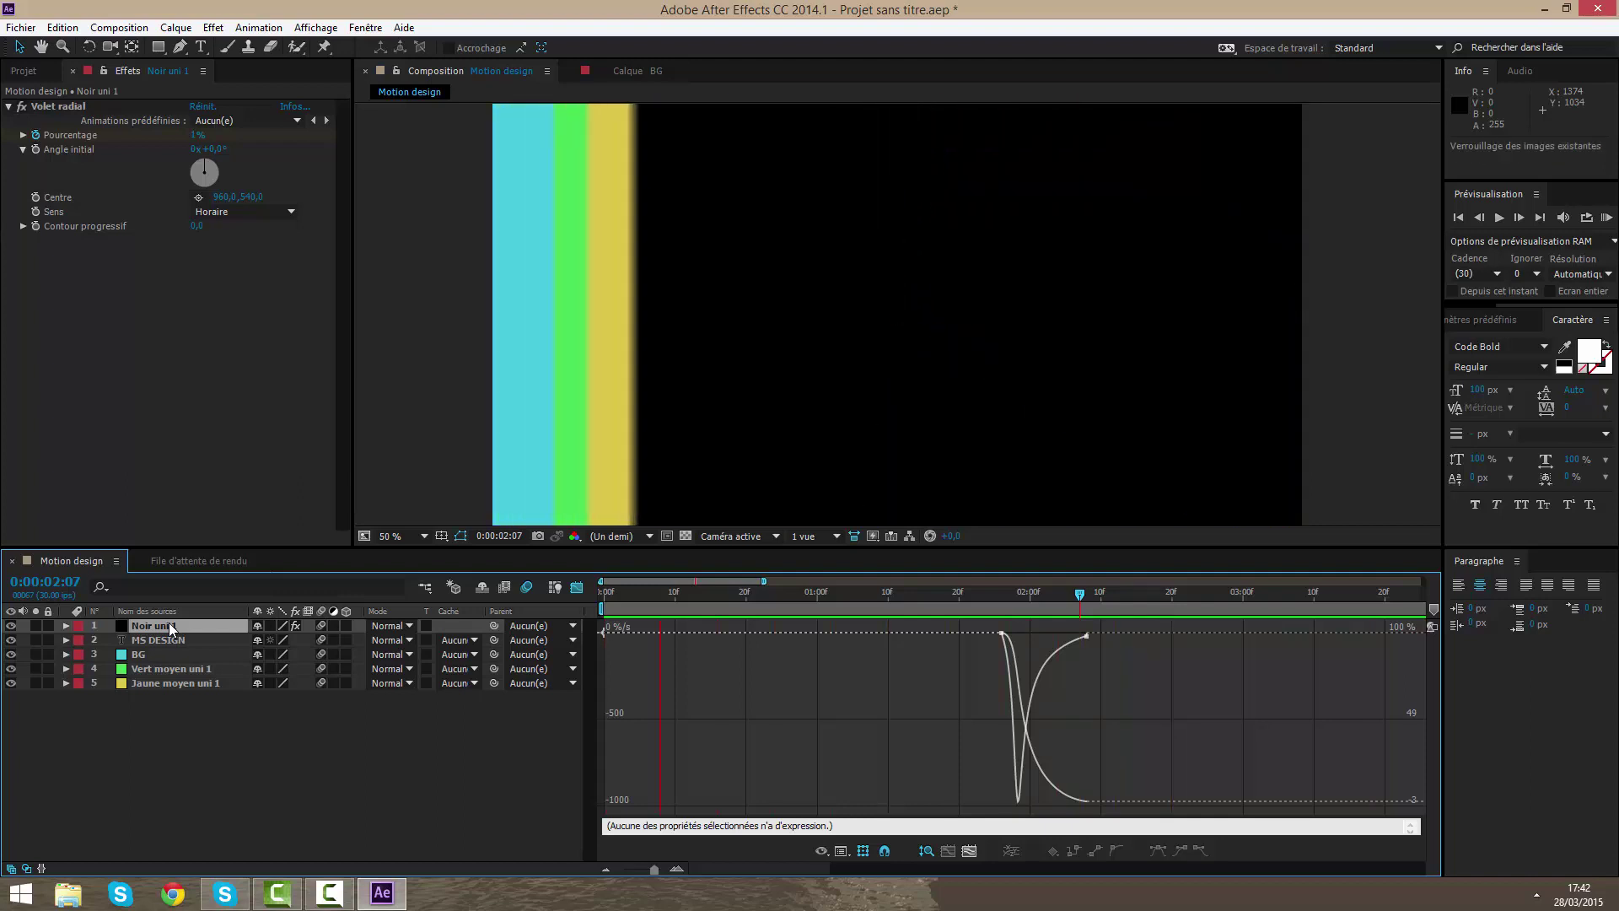
key("space")
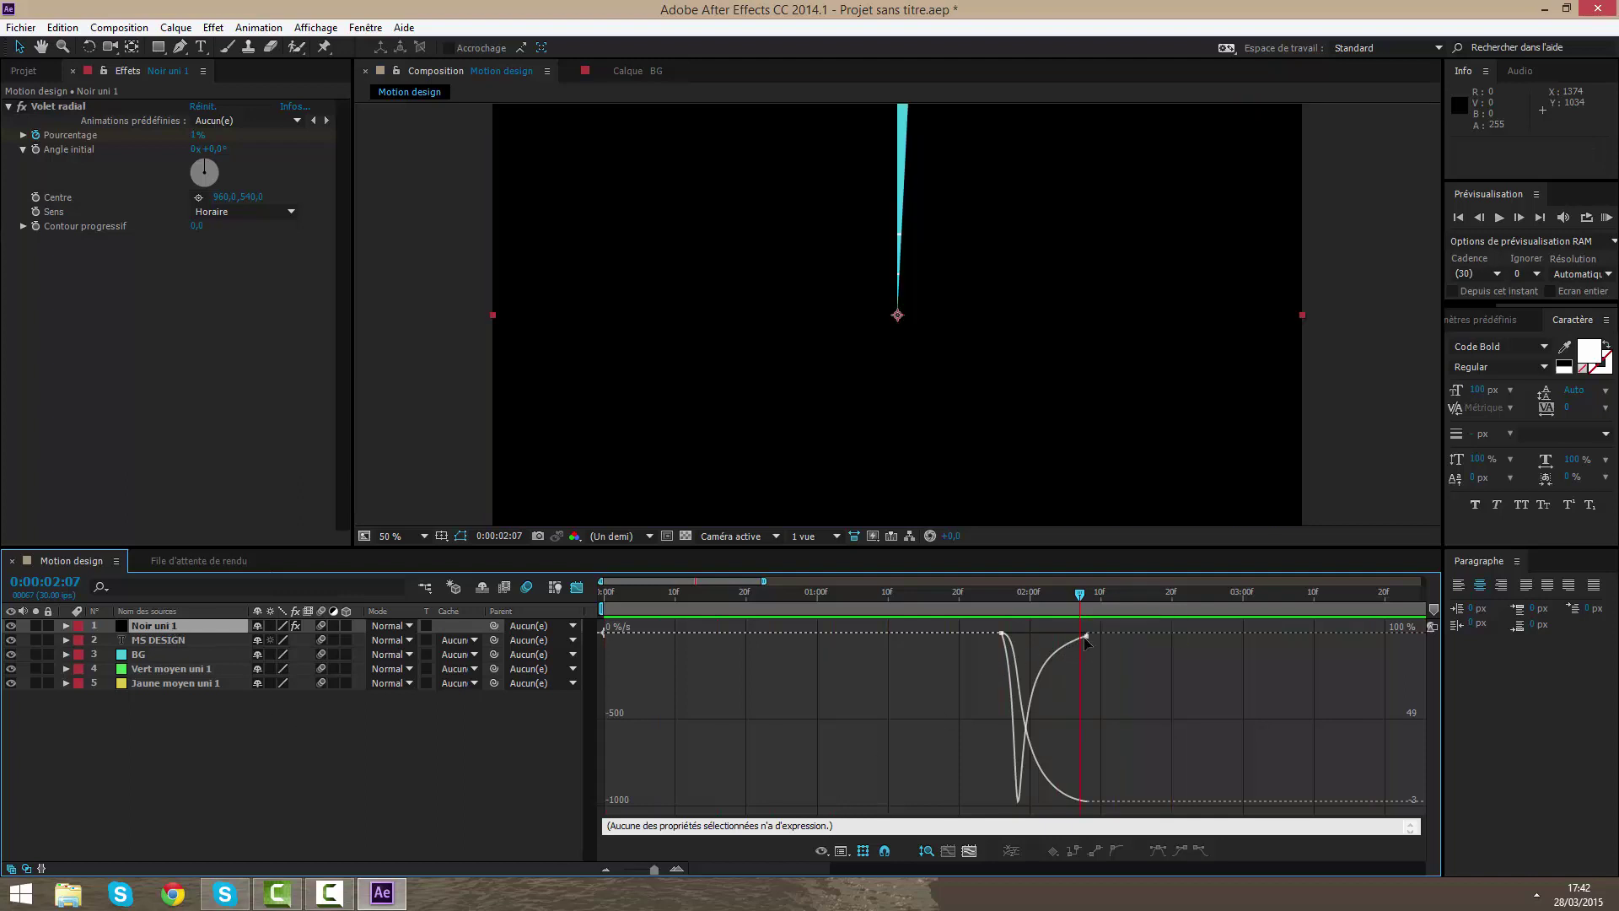
- Move the wipe's end keyframe to about 0:00:02:18 and preview the slower wipe
left_click_drag(1084, 642, 1159, 635)
left_click(1122, 668)
key("KP_0")
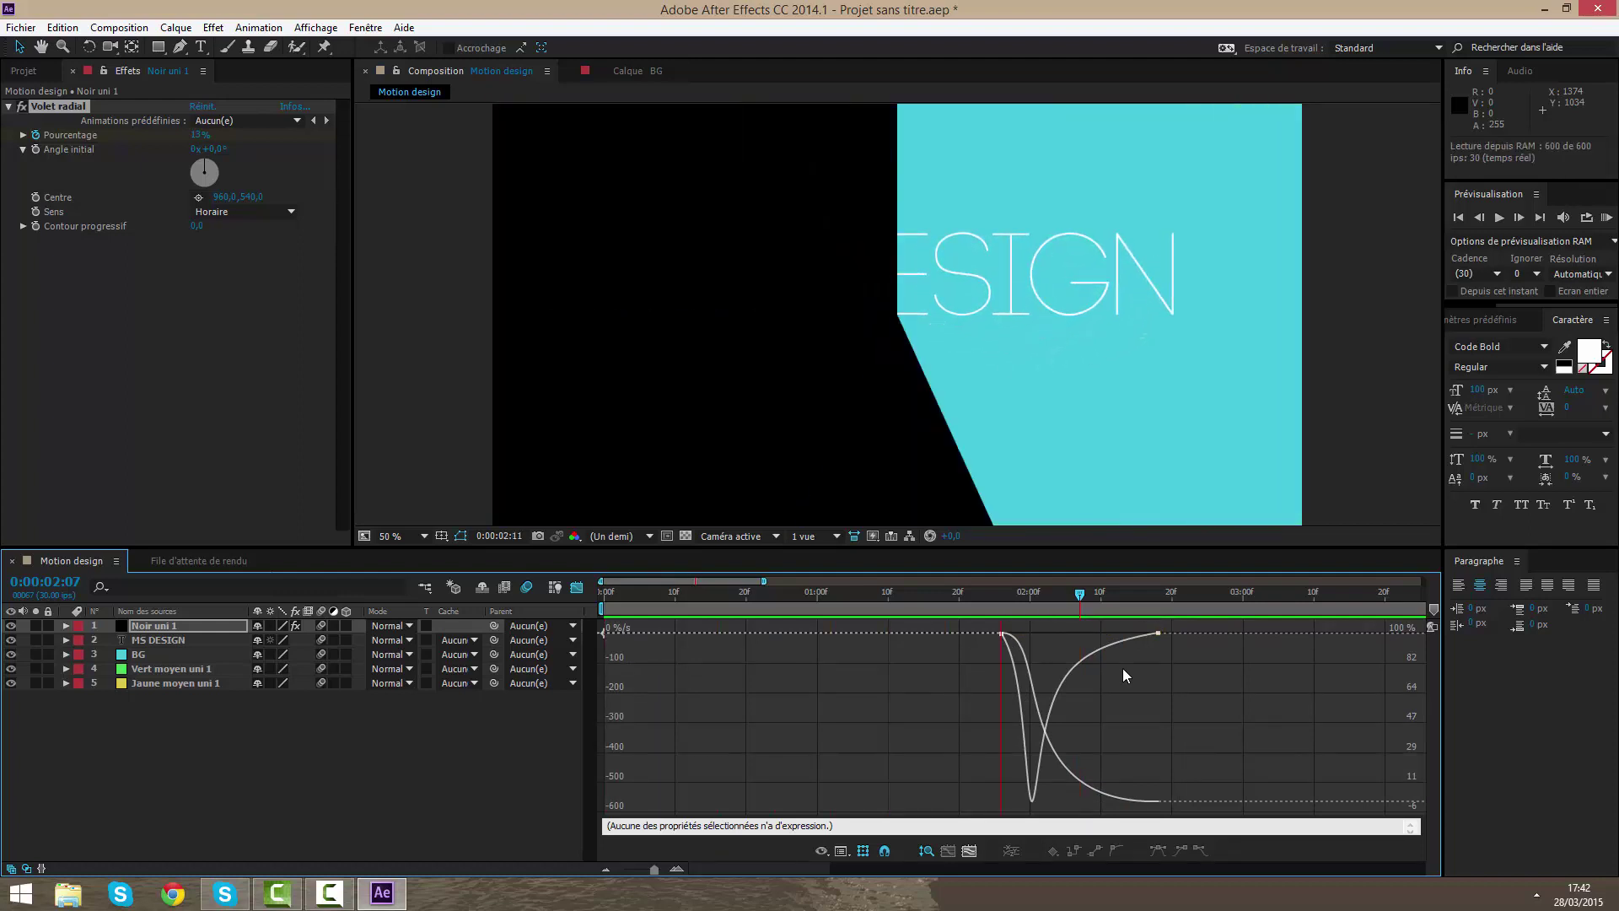
key("space")
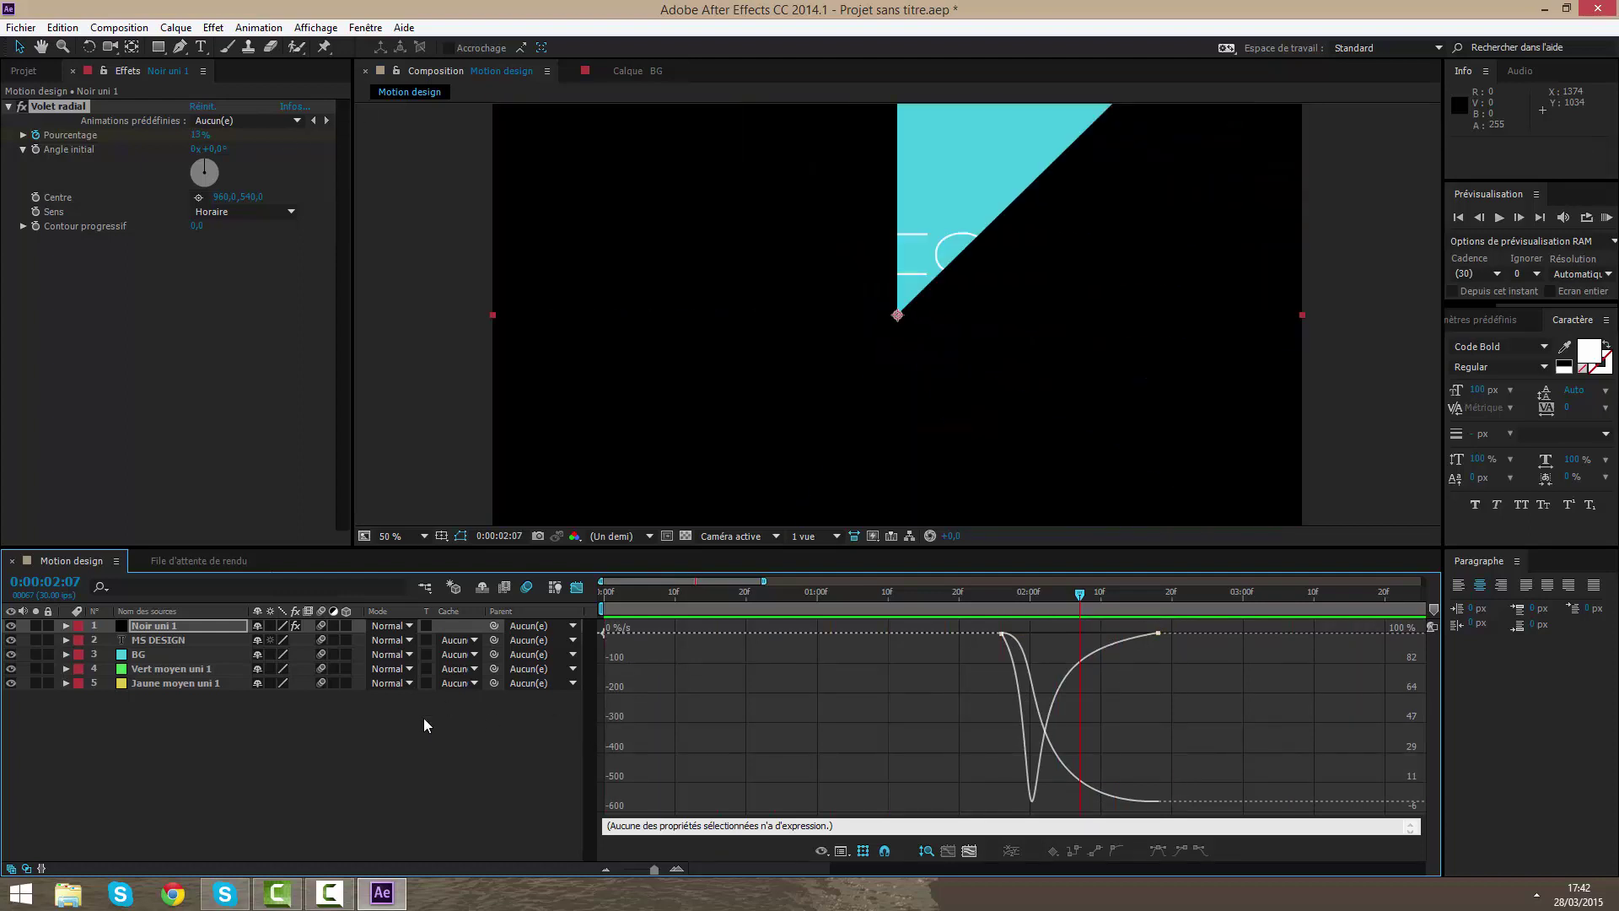
- Set the composition view to 25 % and scrub back to 0:00:00:25
left_click(354, 723)
left_click_drag(1092, 599, 964, 580)
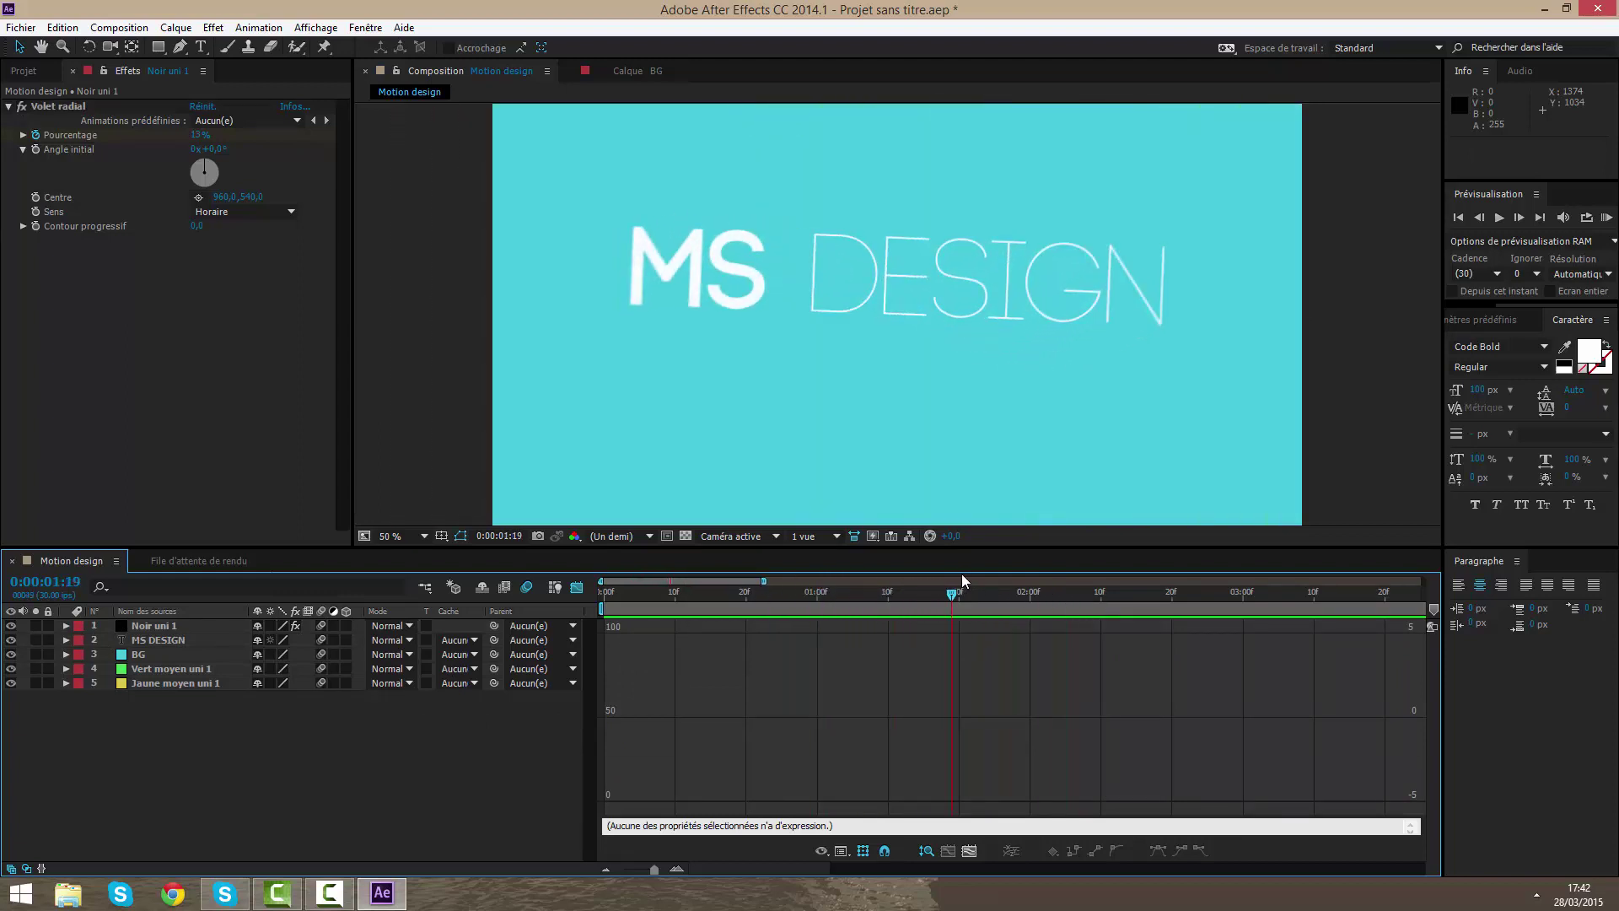
left_click(424, 536)
left_click(405, 670)
key("Page_Down")
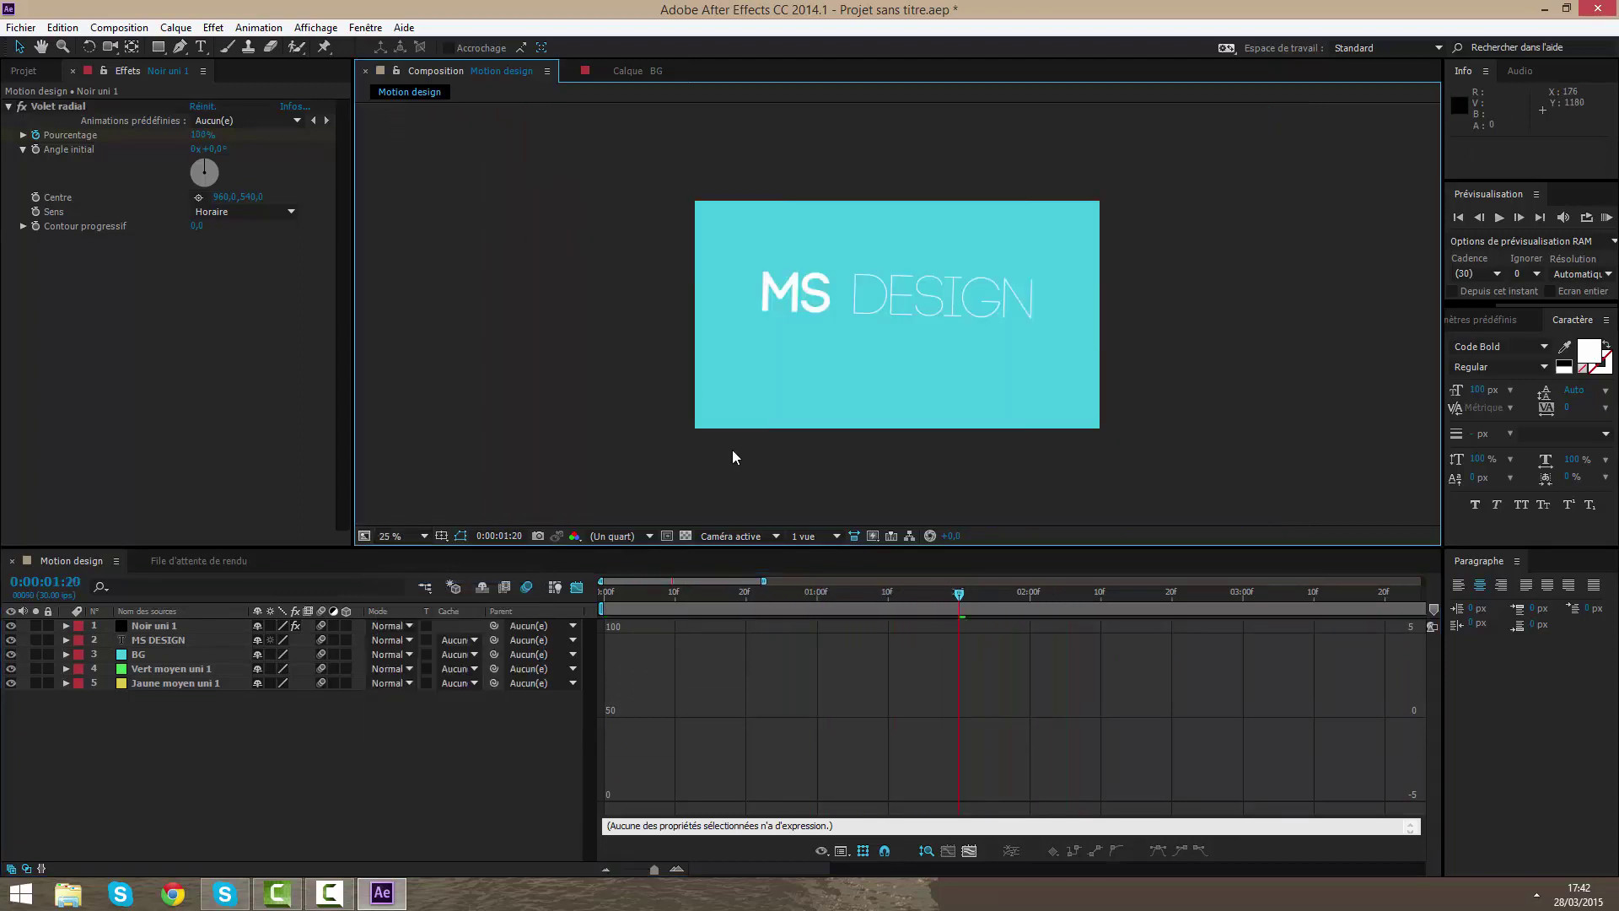
left_click_drag(892, 589, 780, 591)
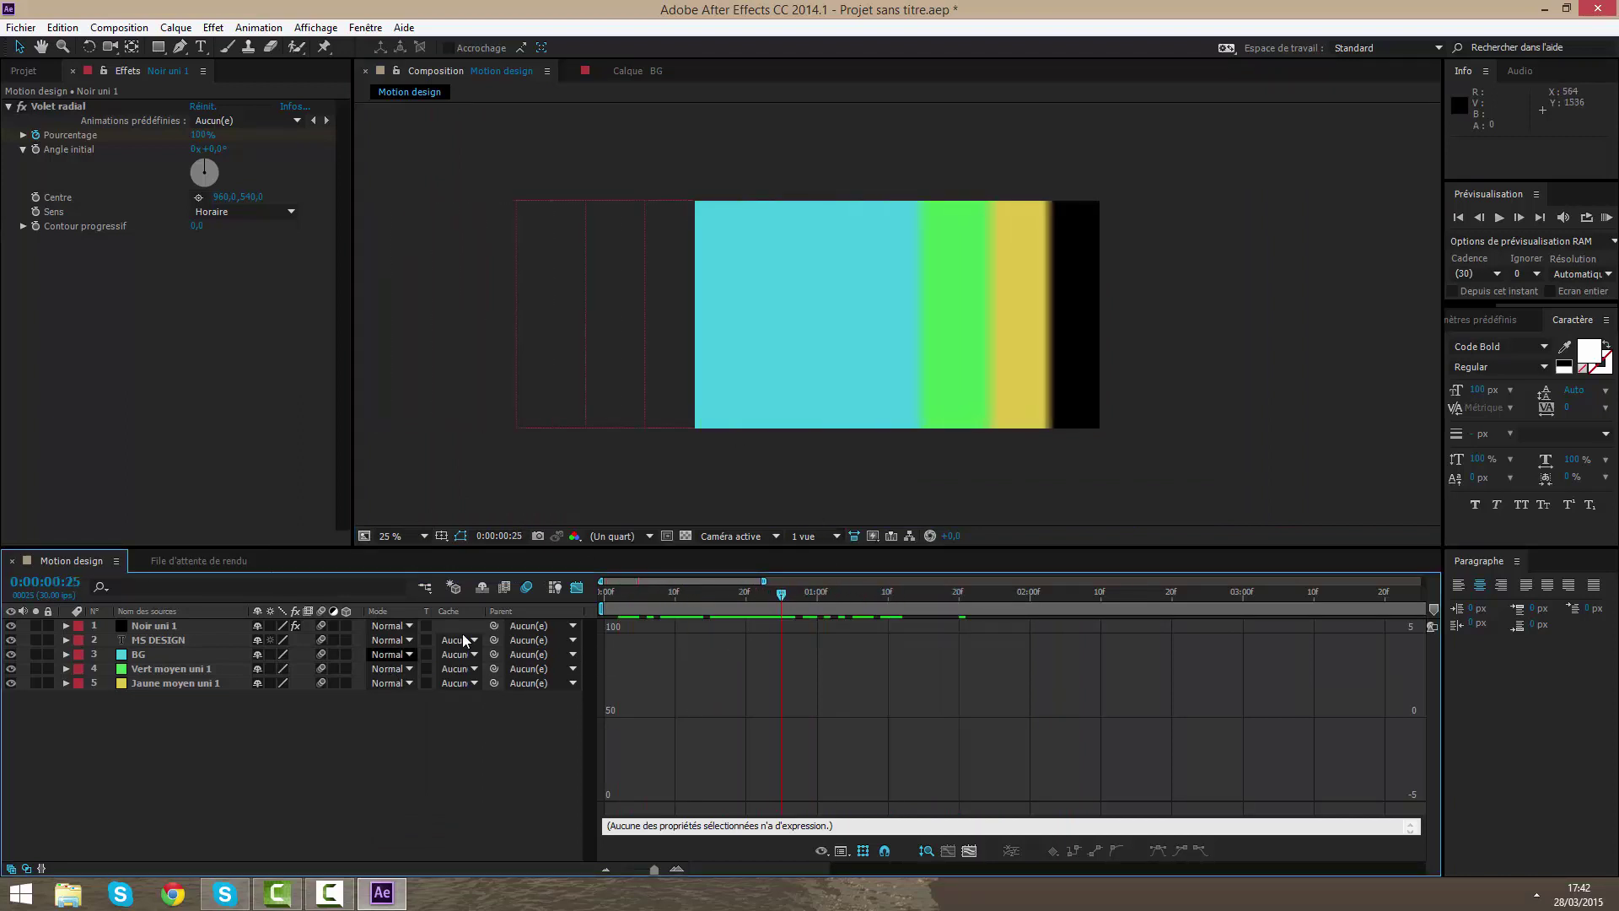
- Leave the graph editor and activate the Ellipse tool
left_click(577, 586)
left_click_drag(158, 47, 219, 83)
double_click(159, 52)
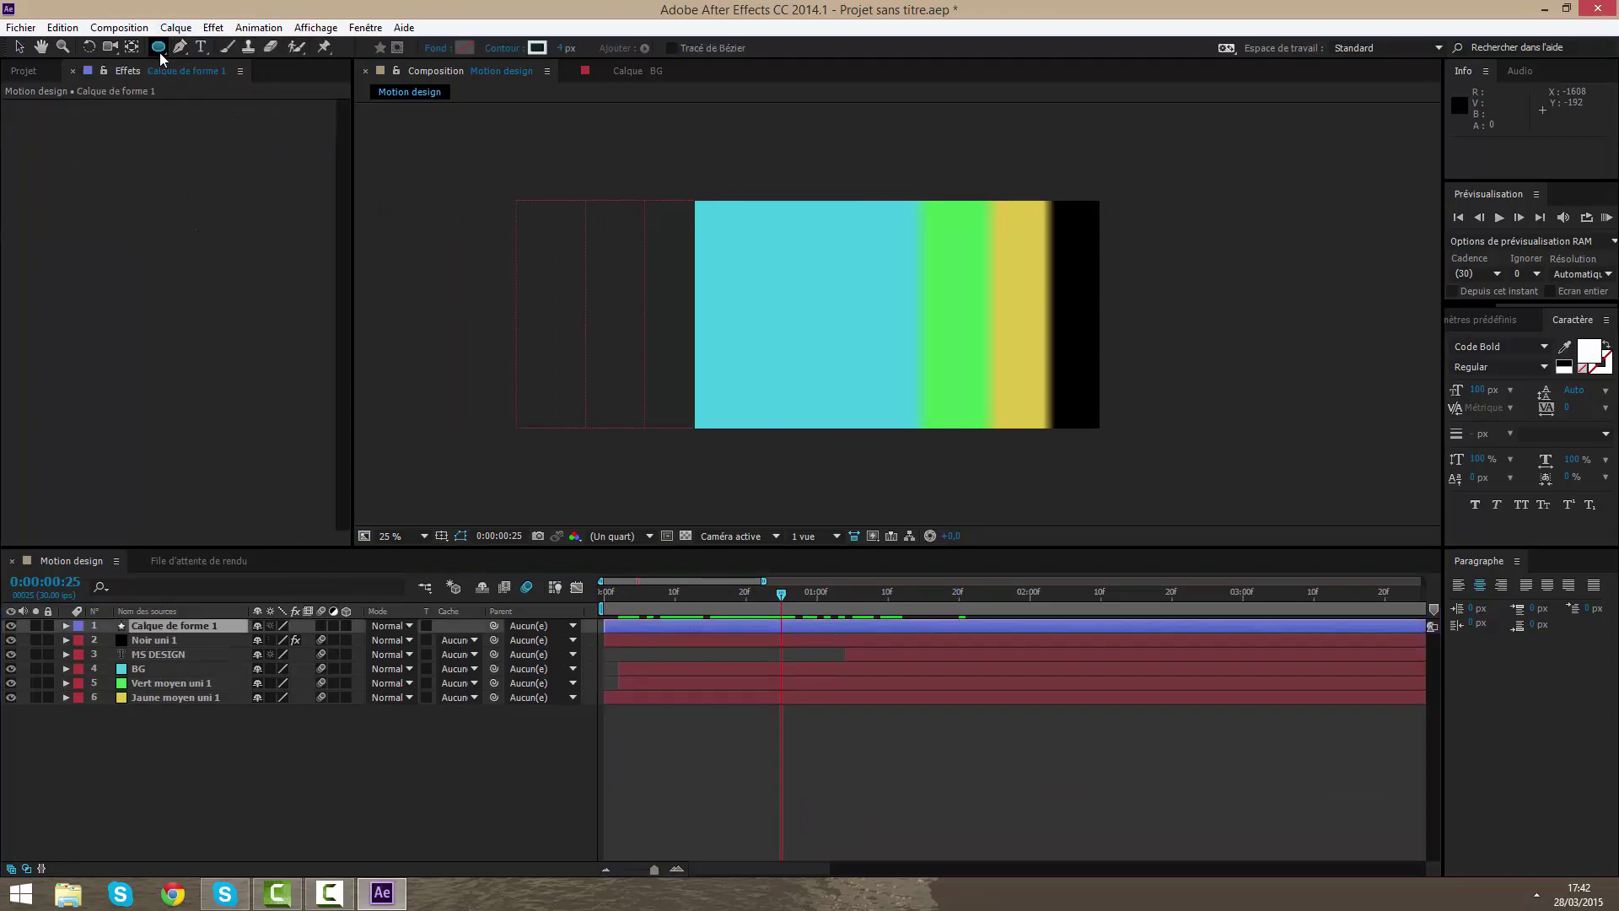
key("v")
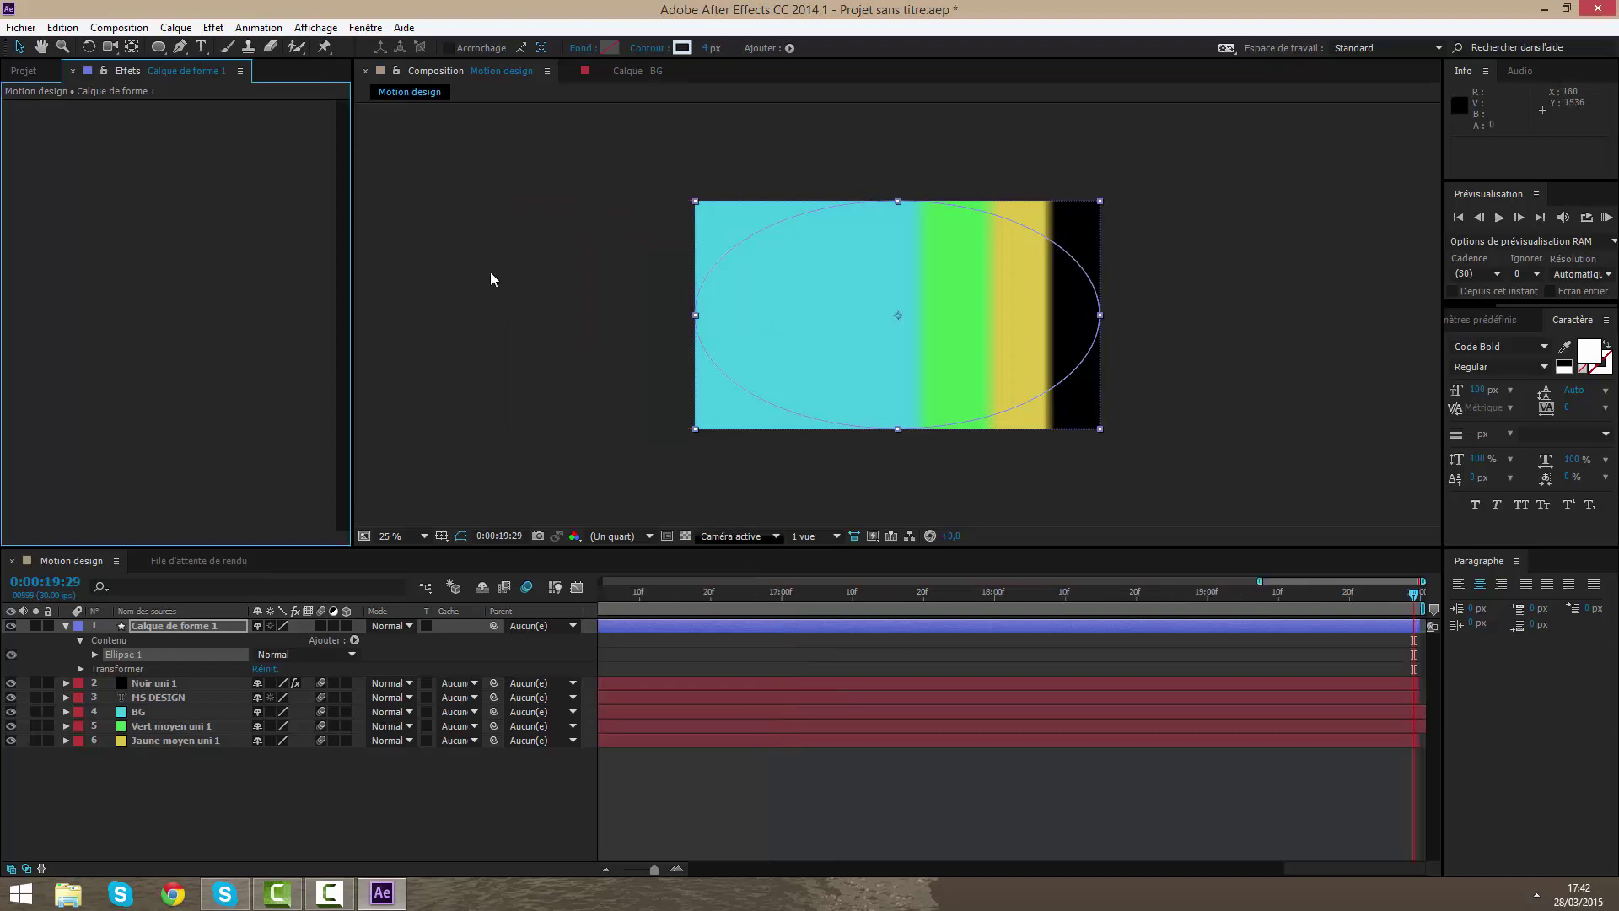
key("End")
key("q")
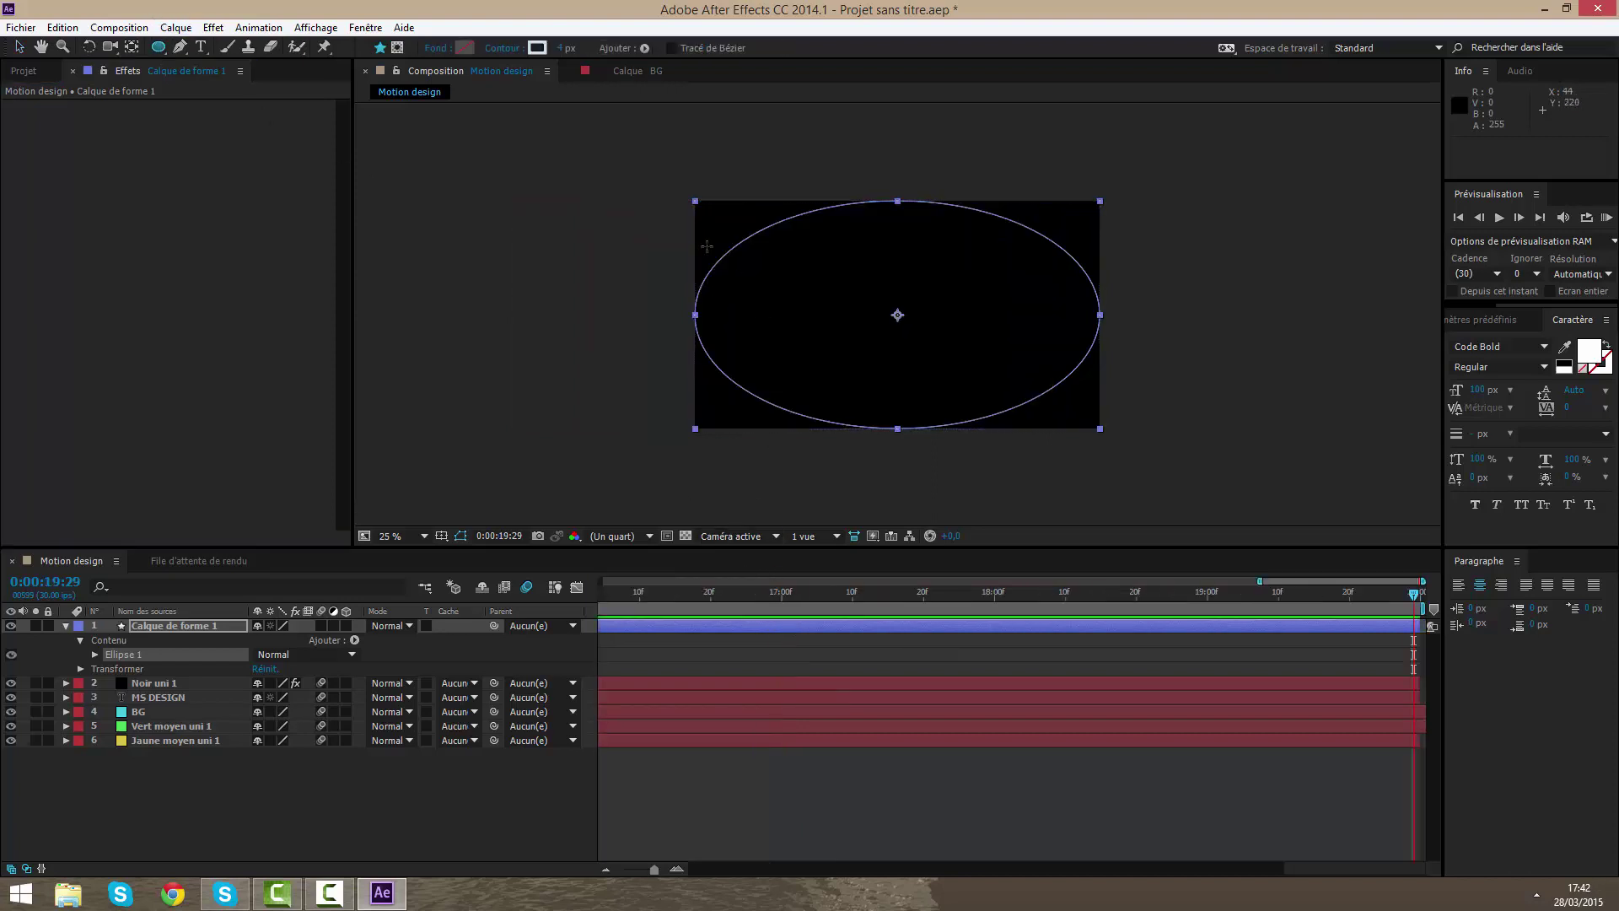
left_click_drag(706, 246, 1050, 408)
left_click(666, 627)
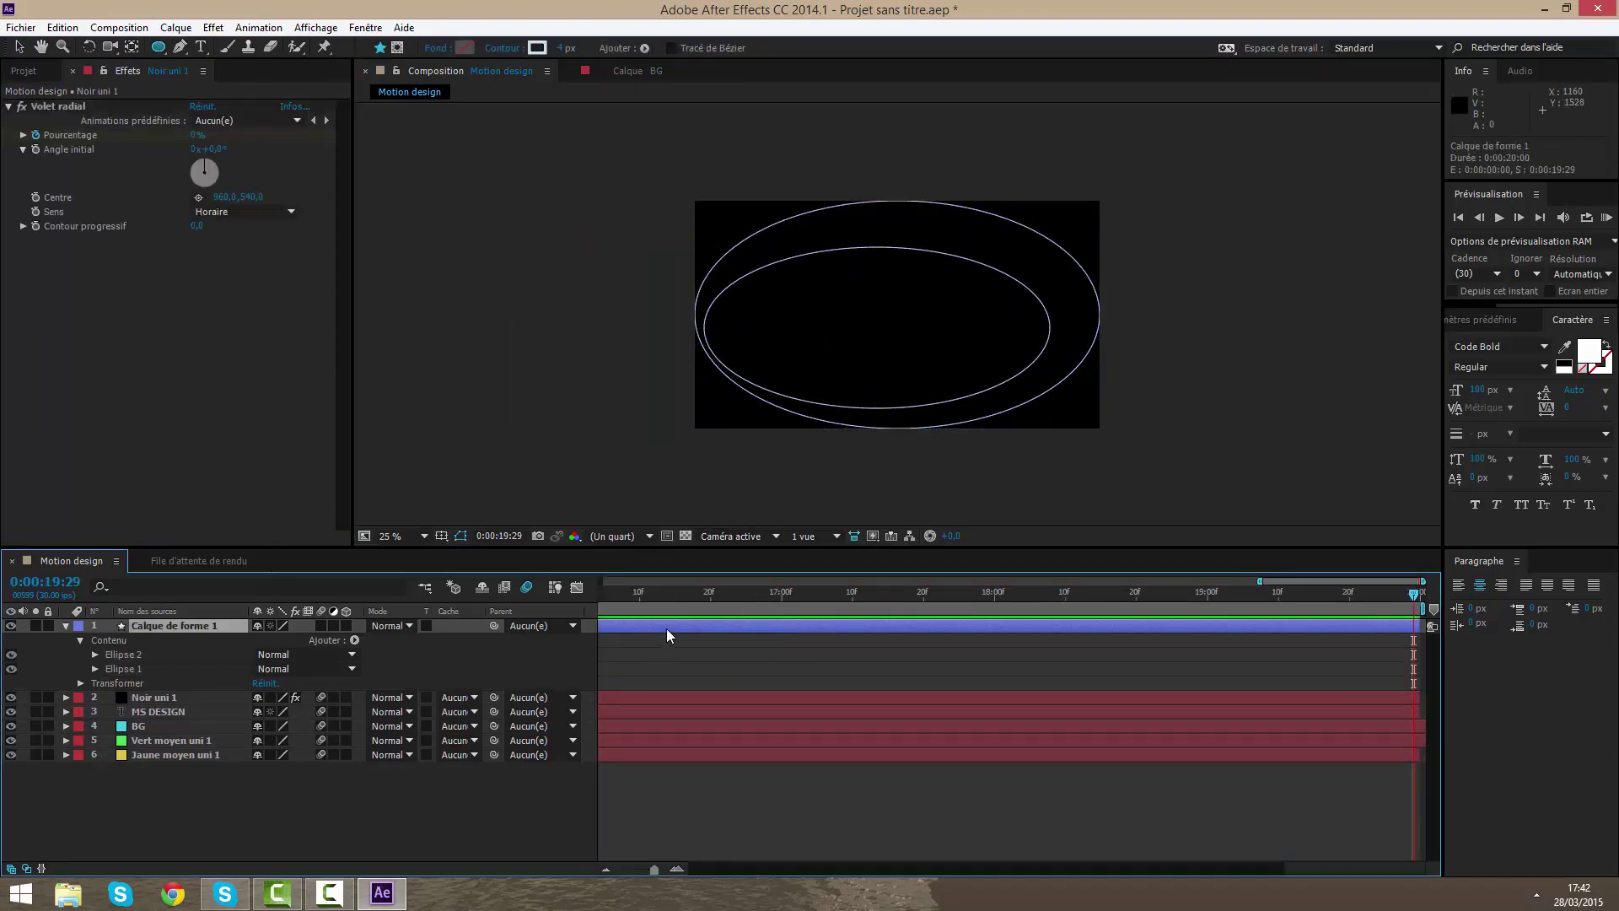
key("Delete")
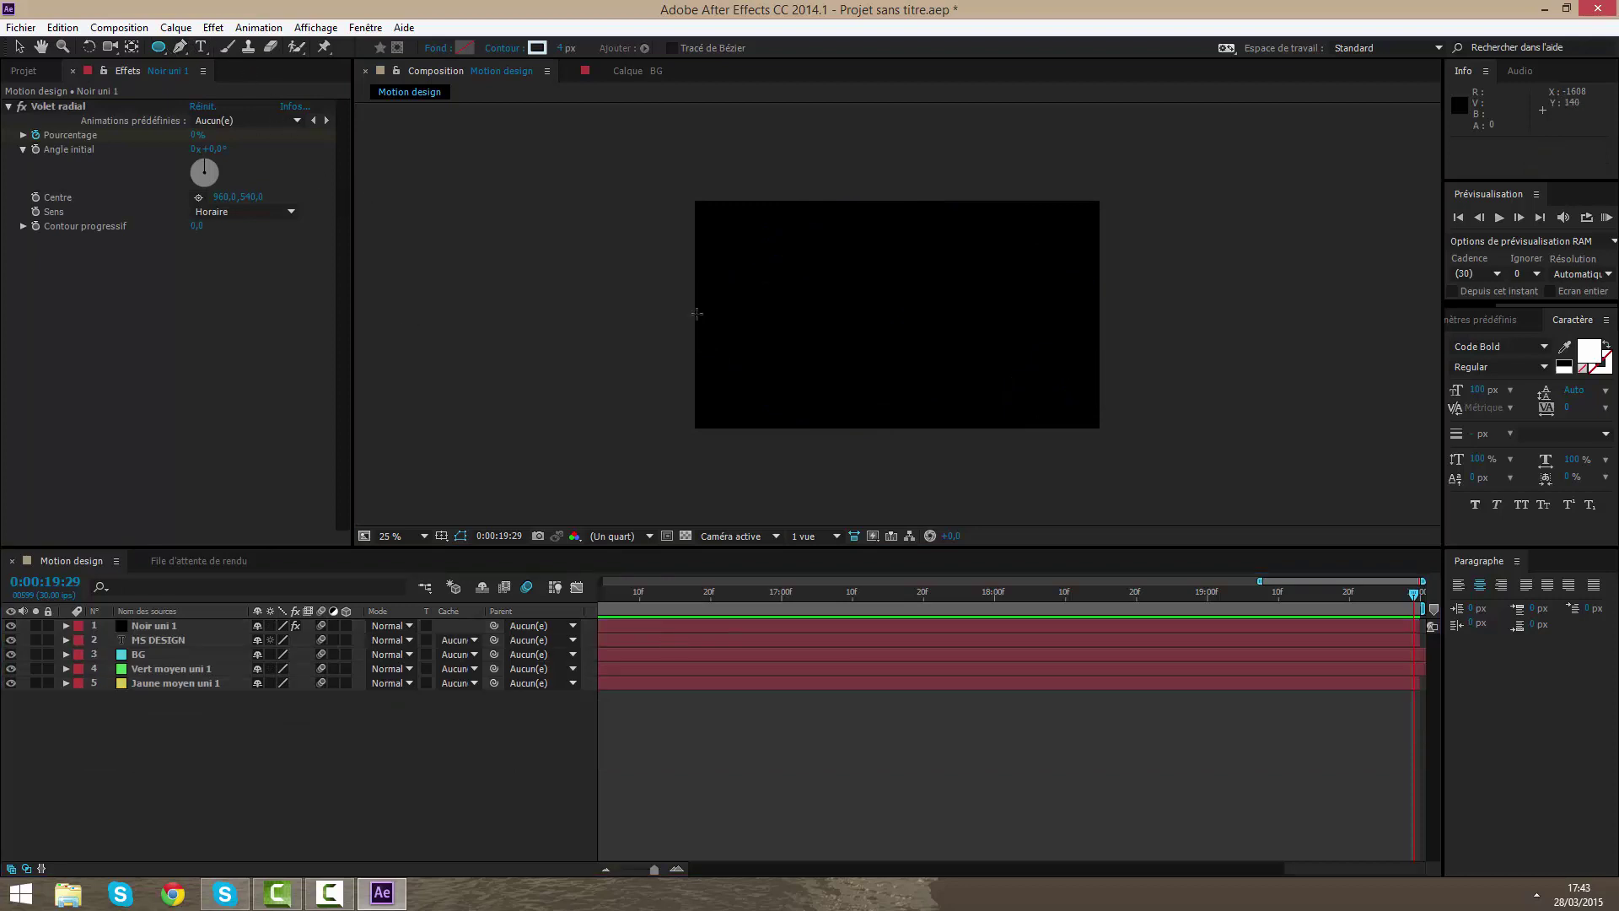
- Draw an ellipse about 1020 × 730 px around the composition's centre on a new shape layer and return to 0:00:00:26
left_click_drag(779, 240, 995, 394)
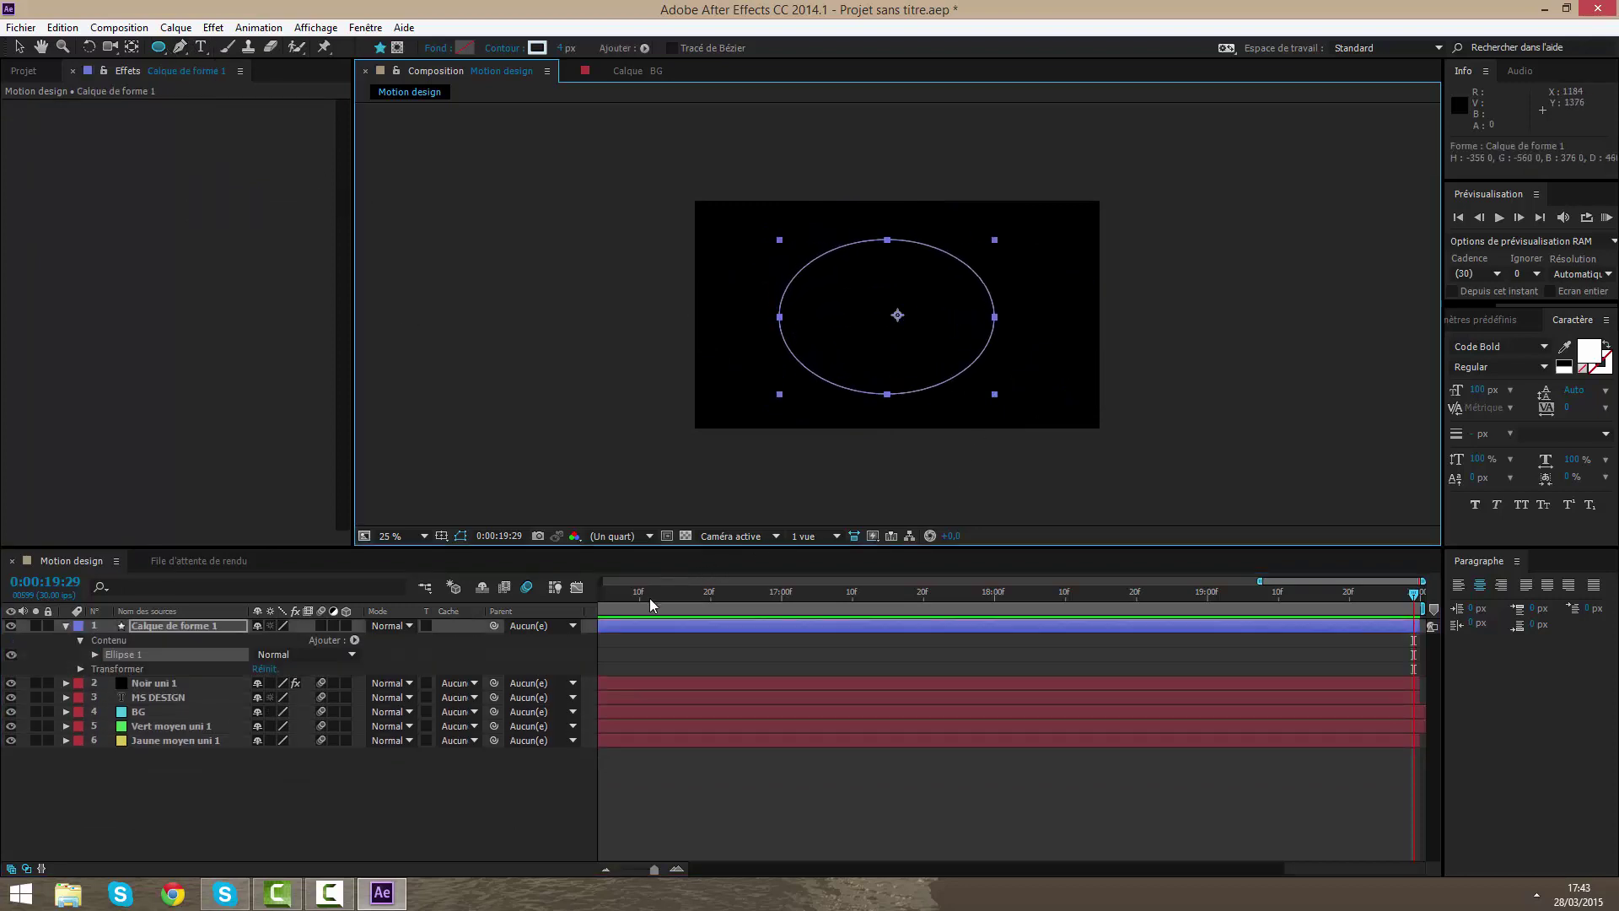
left_click_drag(650, 600, 554, 600)
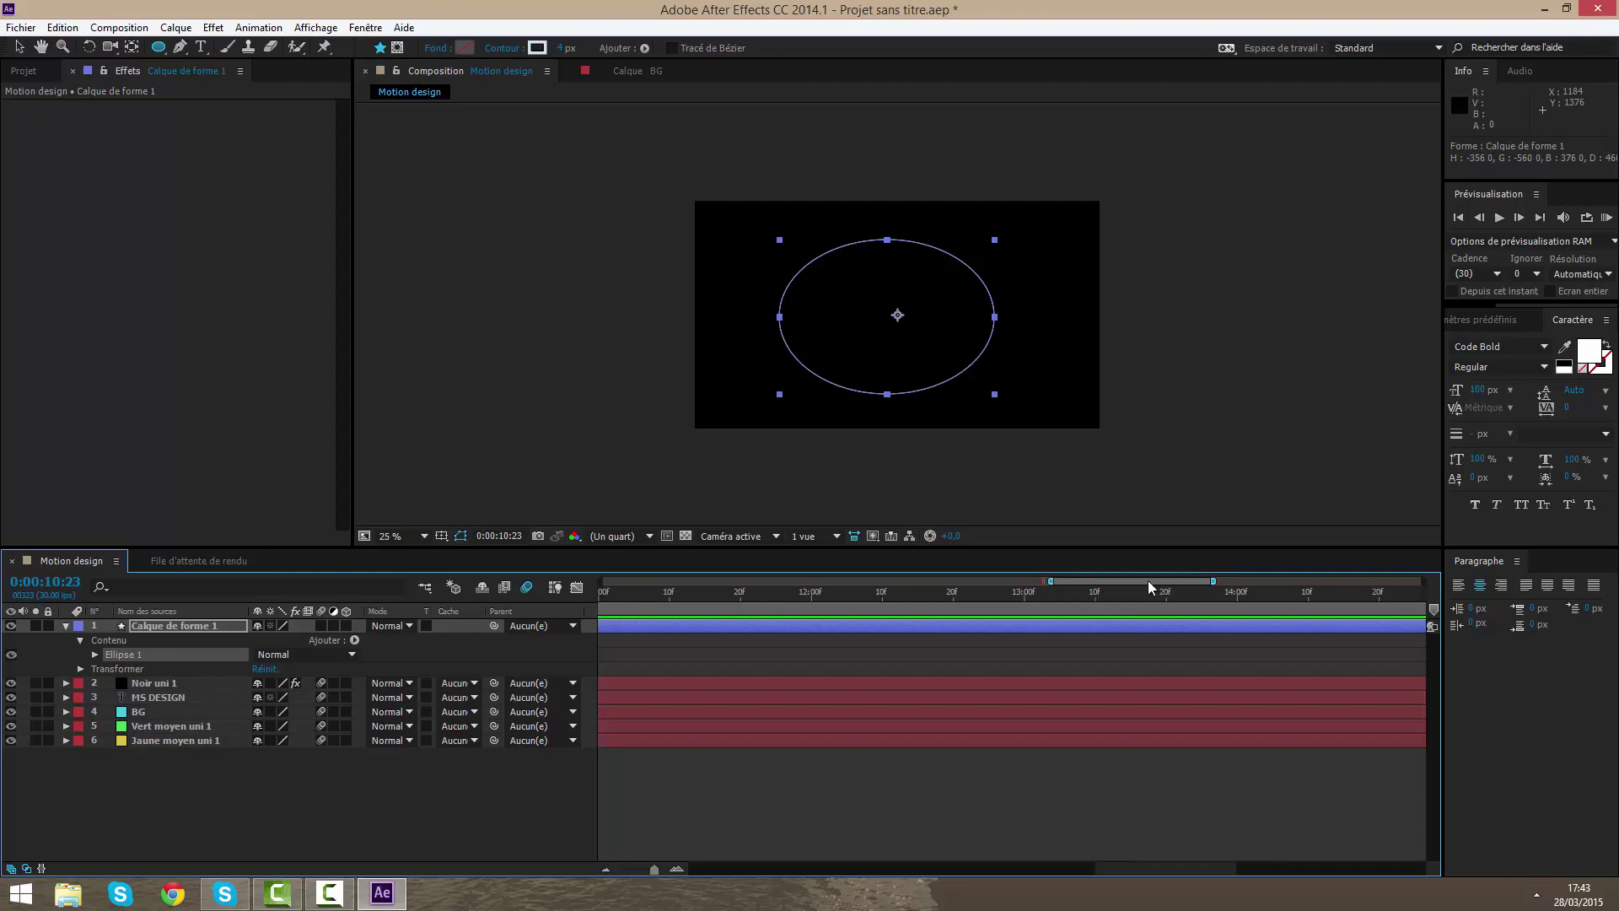
left_click_drag(1080, 582, 792, 592)
left_click(769, 638)
- Set both the stroke and the fill colour of the ellipse shape layer to black (000000)
left_click(792, 625)
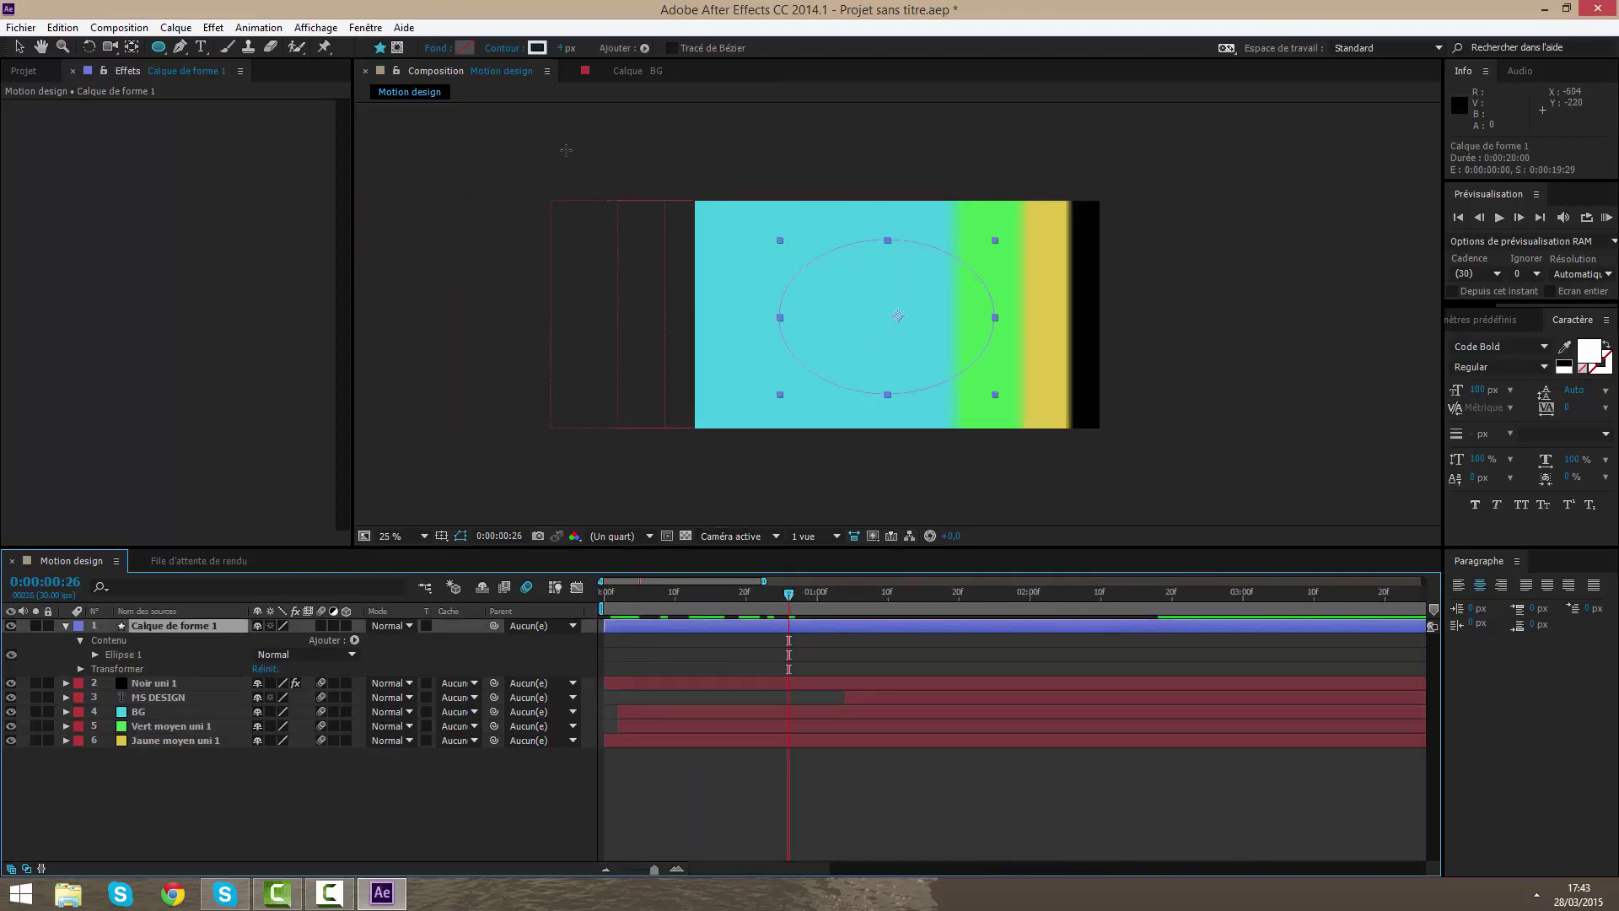
left_click(540, 50)
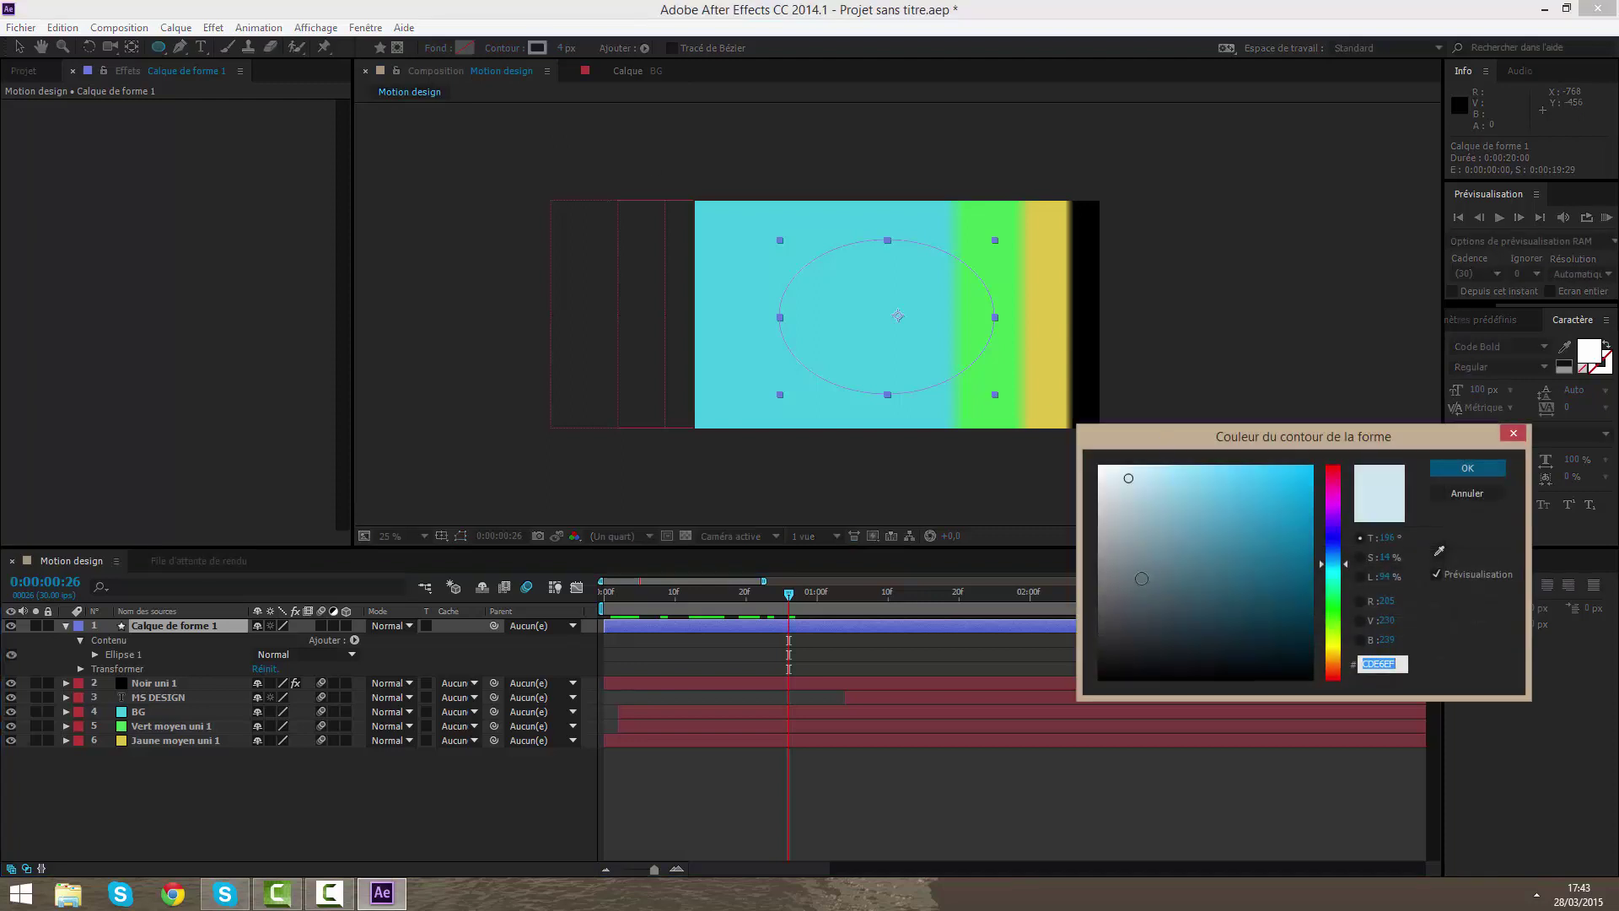
left_click_drag(1141, 578, 993, 795)
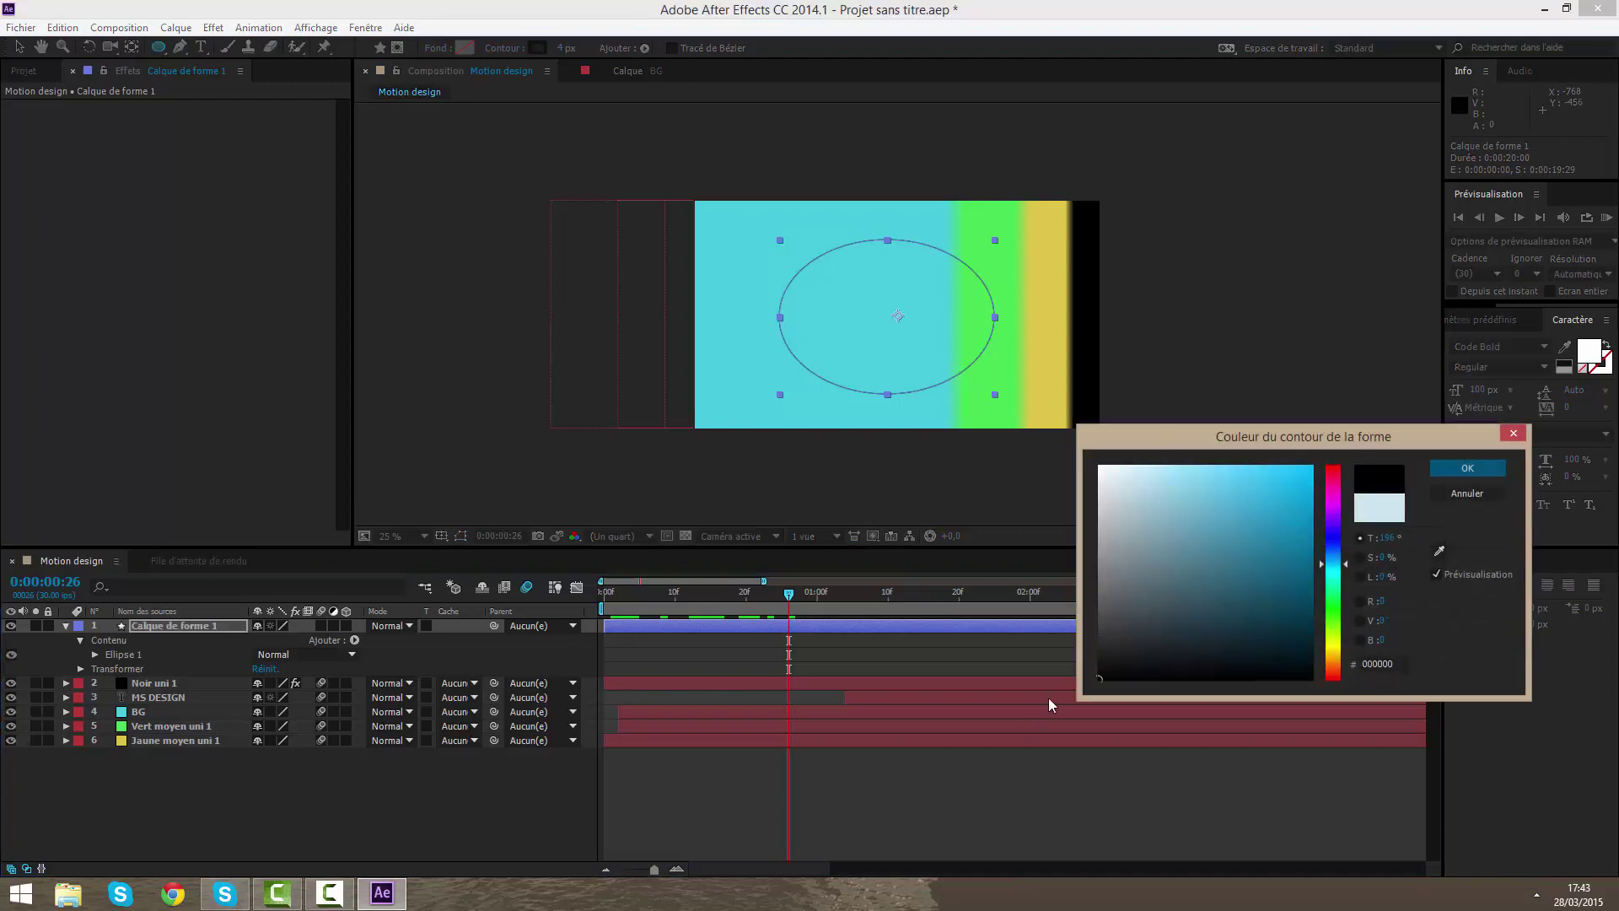
key("Return")
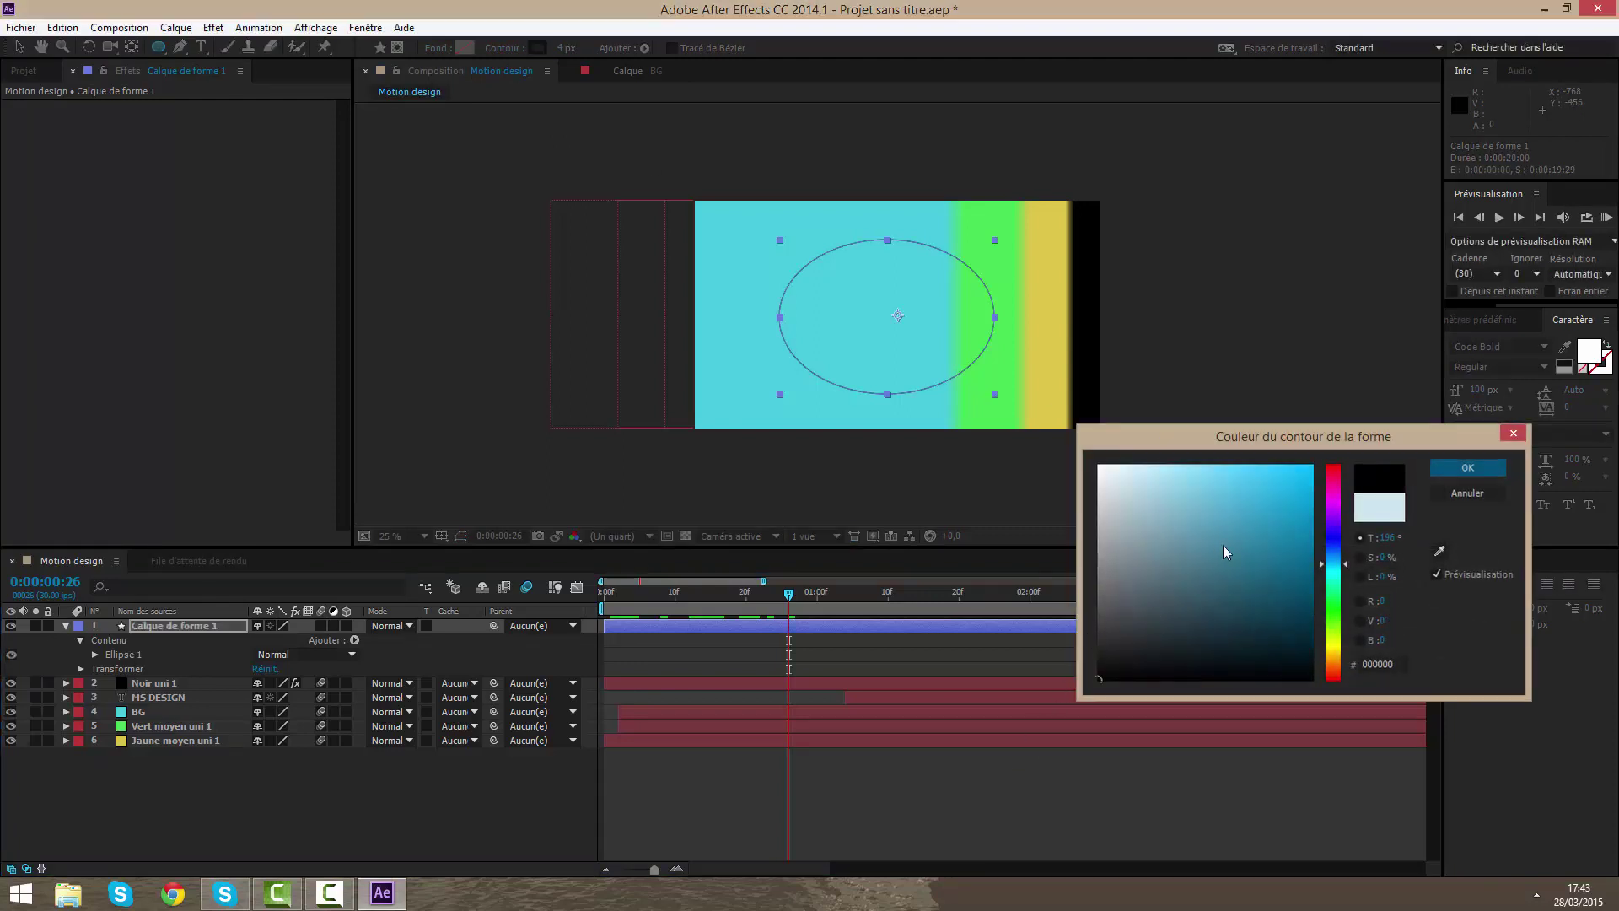
left_click(466, 49)
left_click_drag(1293, 599, 1012, 690)
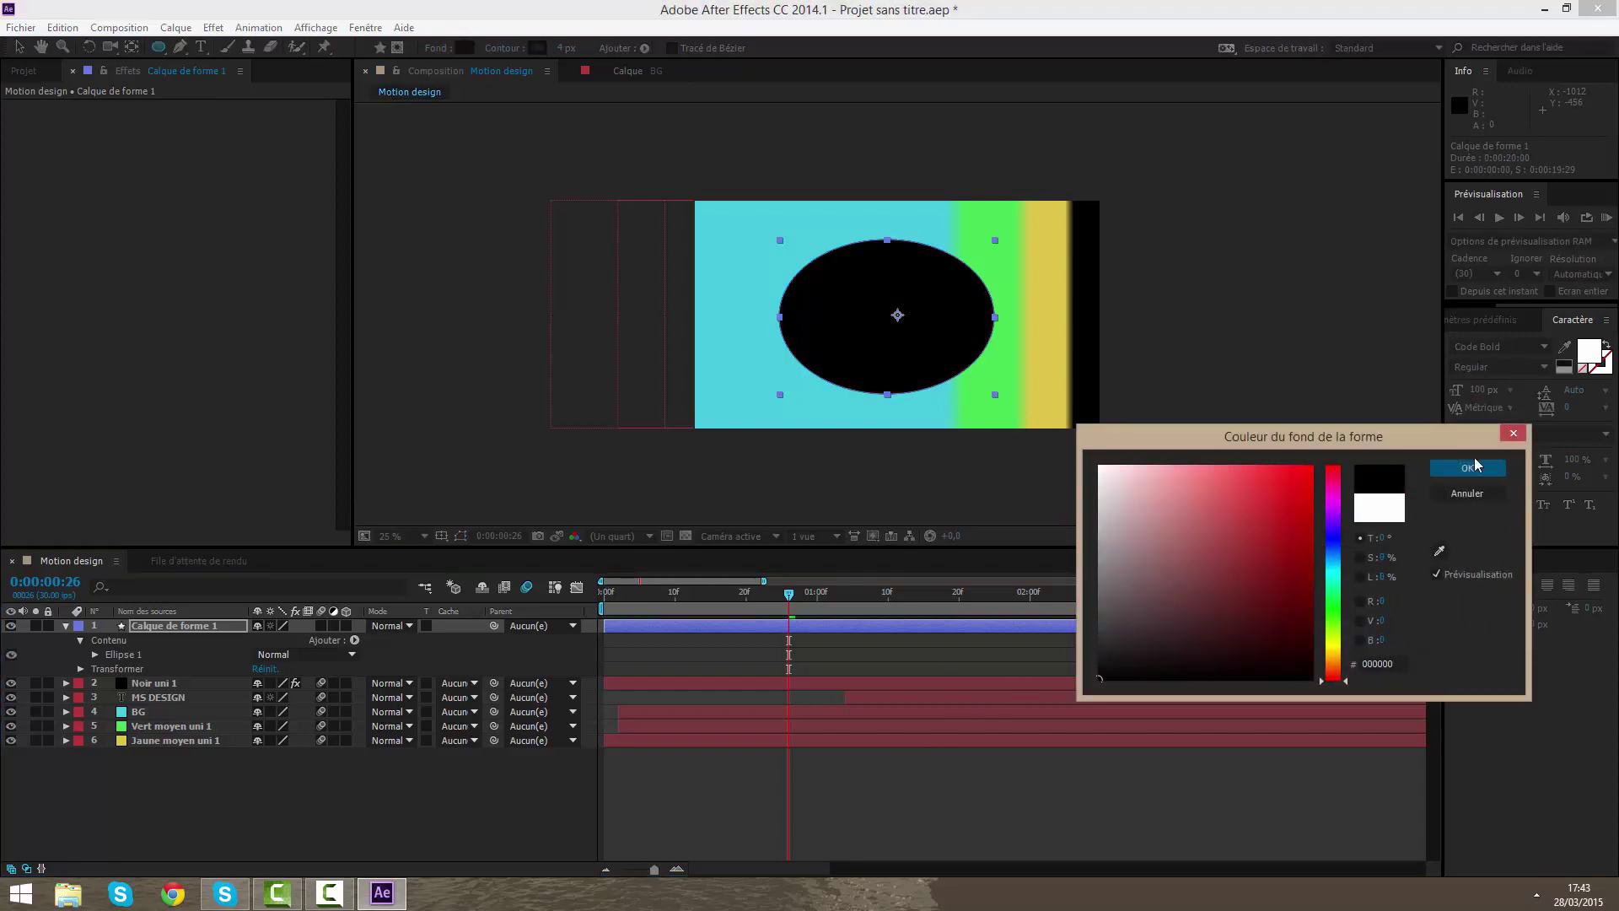
left_click(1468, 467)
- Set the size of the shape layer's ellipse path to 1000 × 1000 px and collapse the layer
left_click(118, 654)
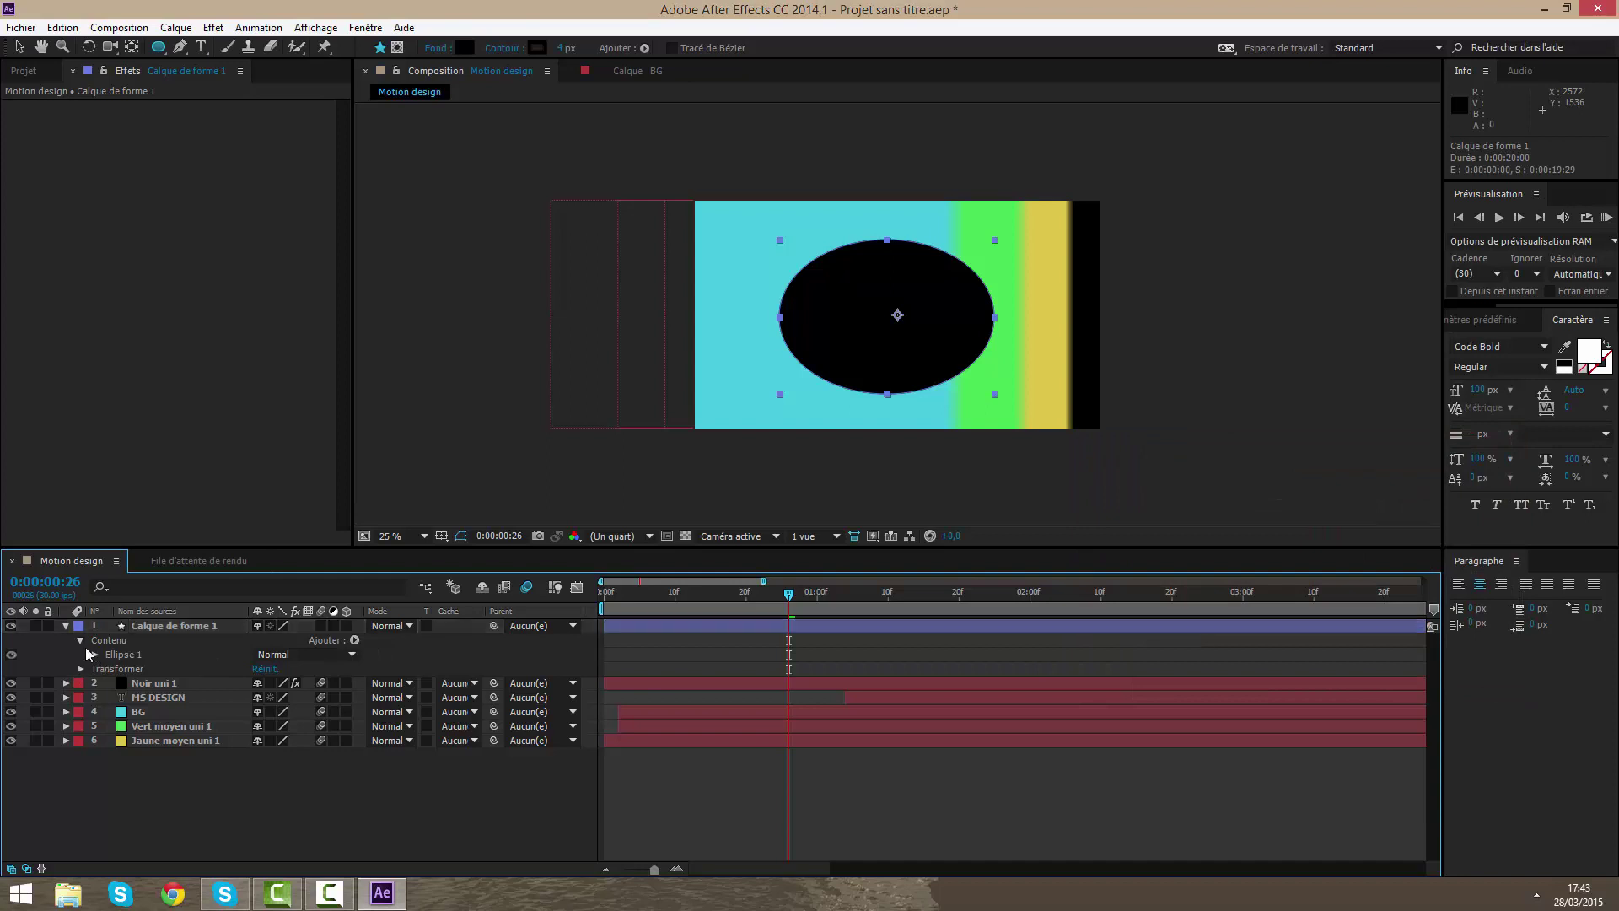
left_click(94, 654)
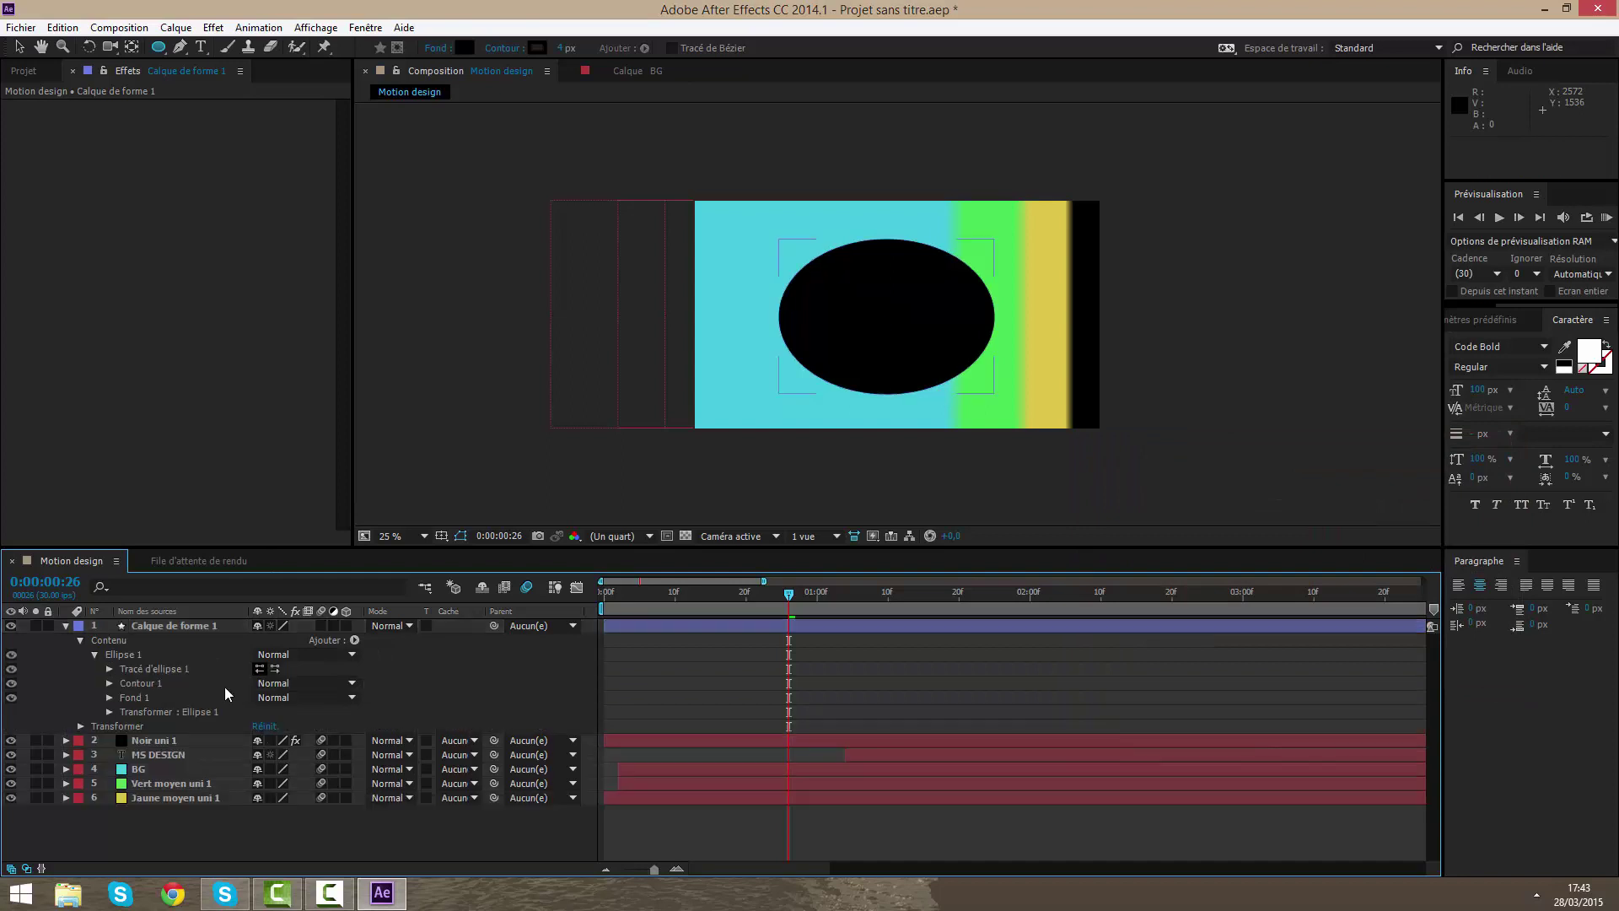
left_click(109, 683)
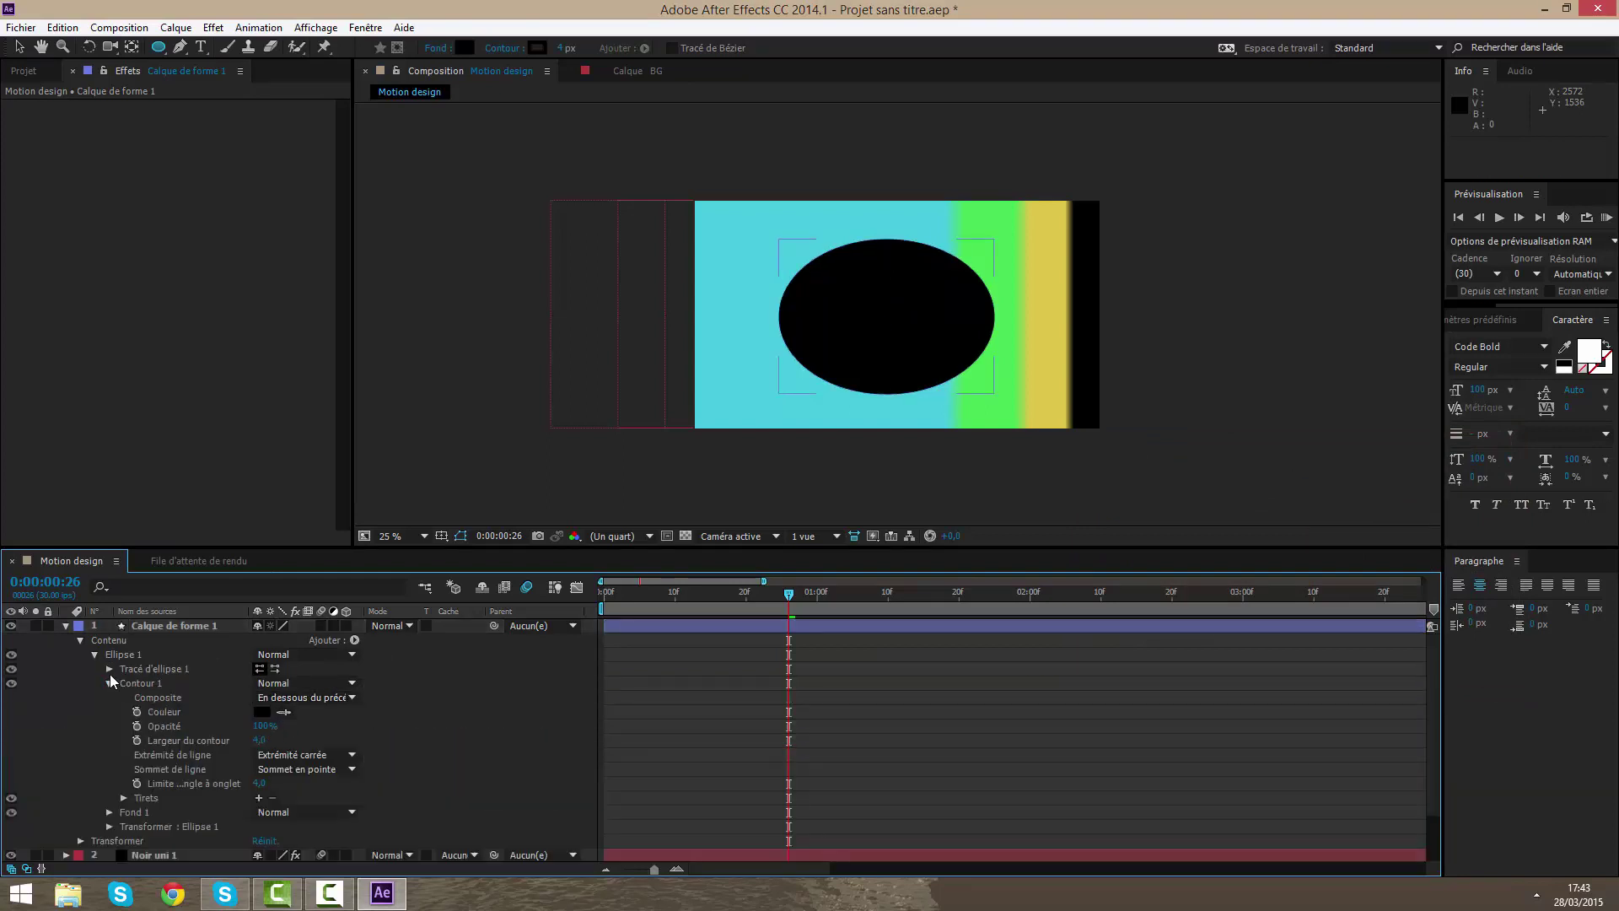
left_click(108, 683)
left_click(110, 697)
left_click(110, 697)
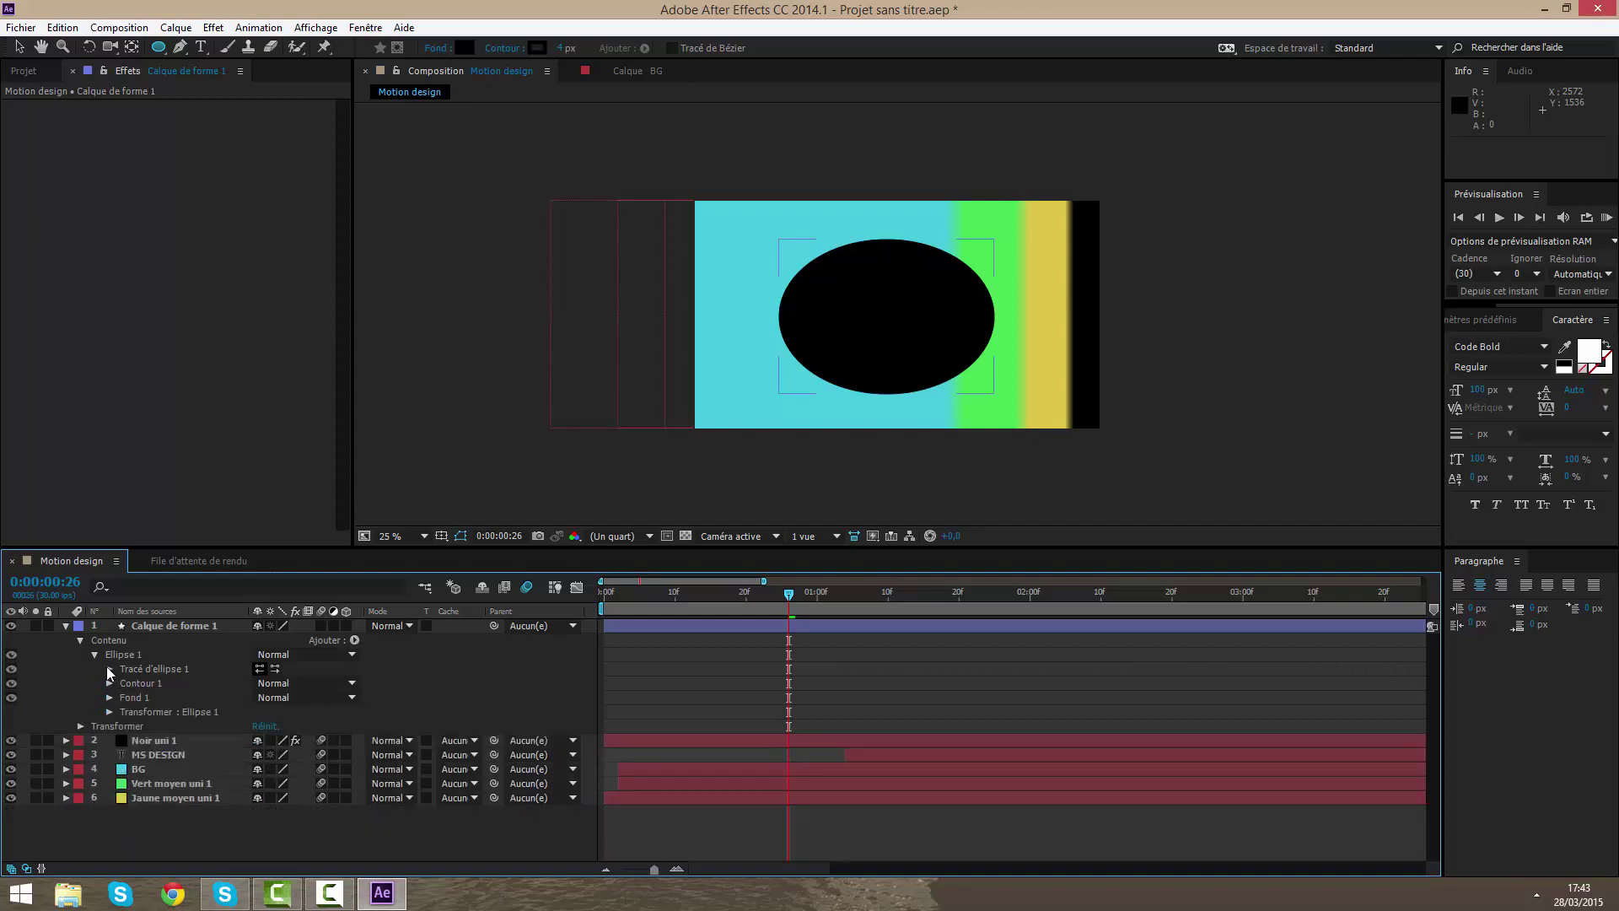
left_click(110, 668)
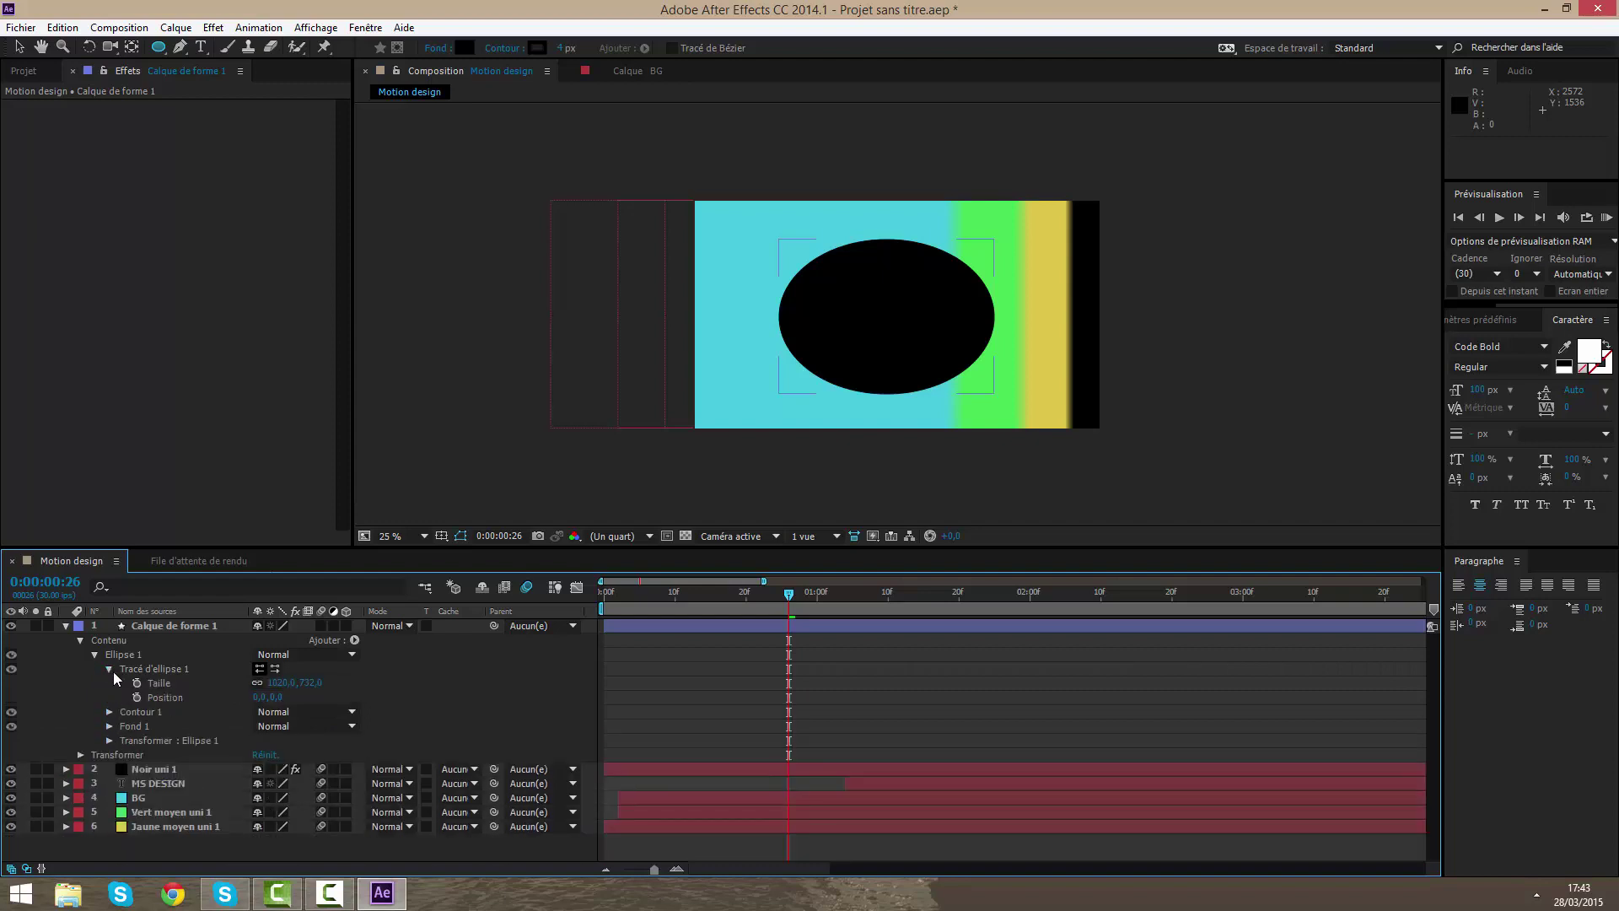
left_click(279, 683)
type("1000")
key("Return")
type("1000")
key("Return")
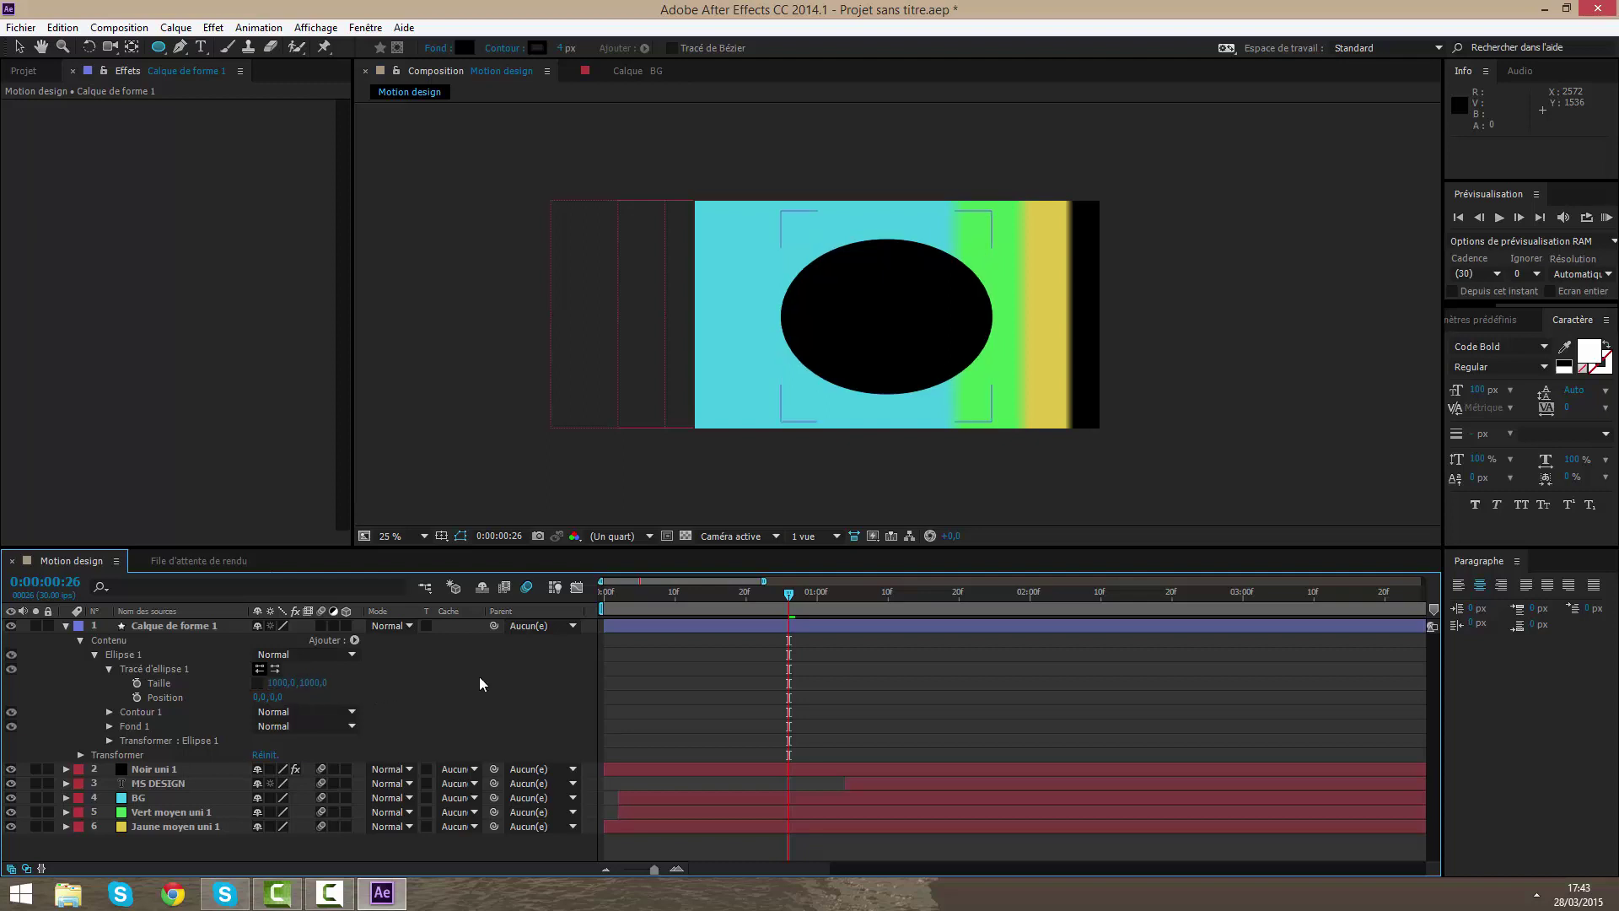
left_click(65, 626)
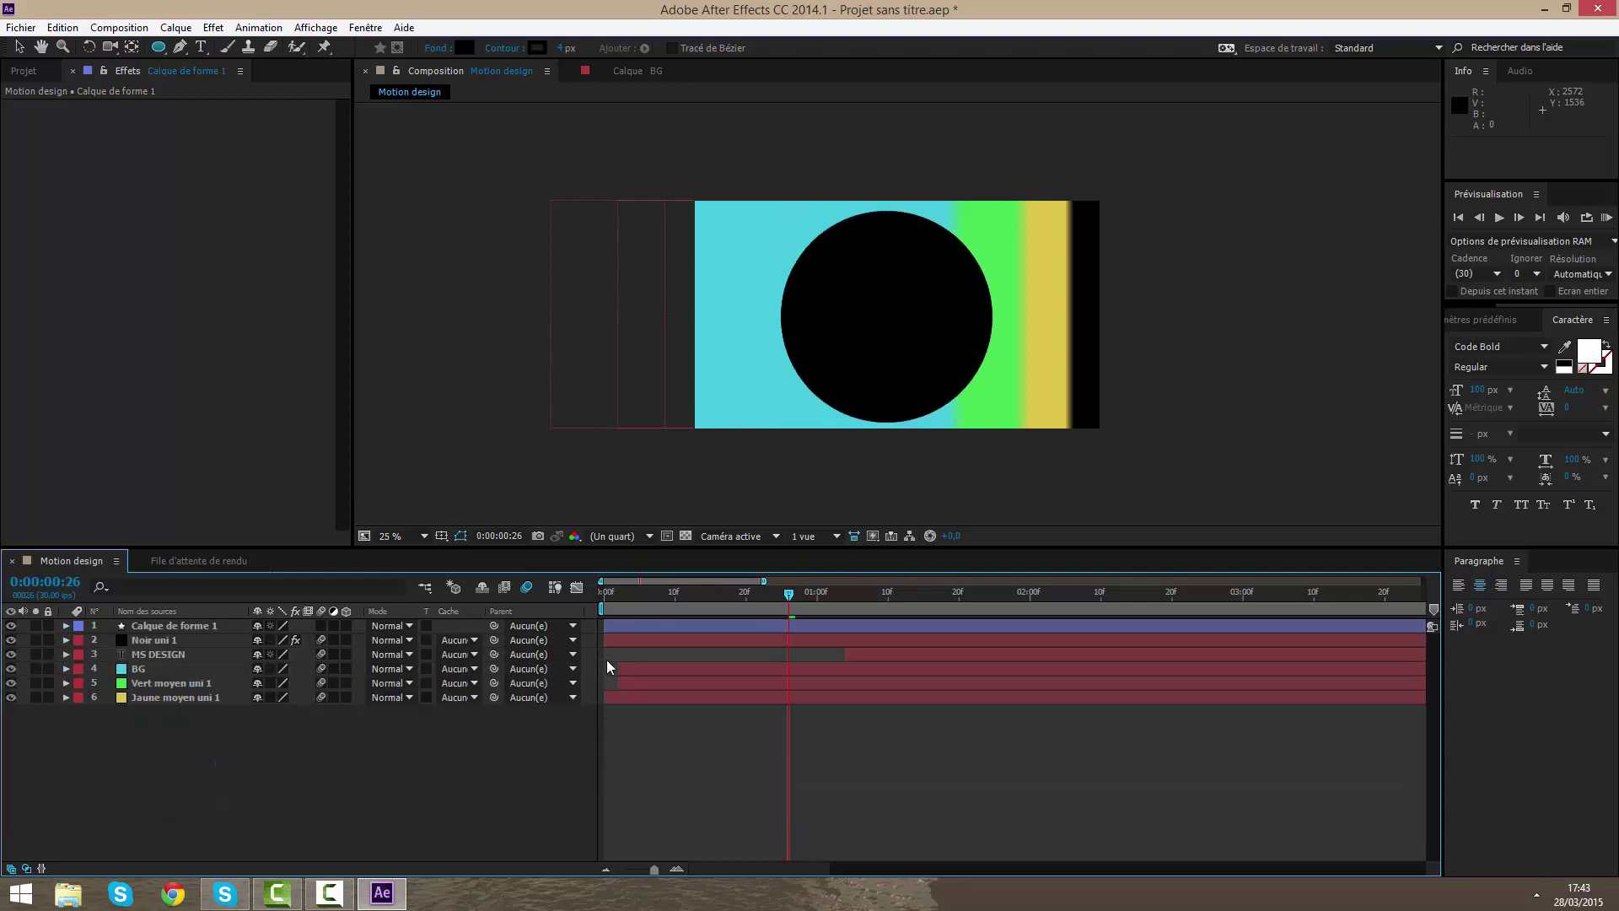
- Move to 0:00:00:22 and apply the Store vénitien transition effect to the circle's shape layer
mouse_move(764, 598)
left_mouse_down()
mouse_move(726, 569)
mouse_move(776, 556)
mouse_move(705, 570)
mouse_move(1016, 617)
mouse_move(758, 620)
left_mouse_up()
right_click(761, 625)
mouse_move(805, 454)
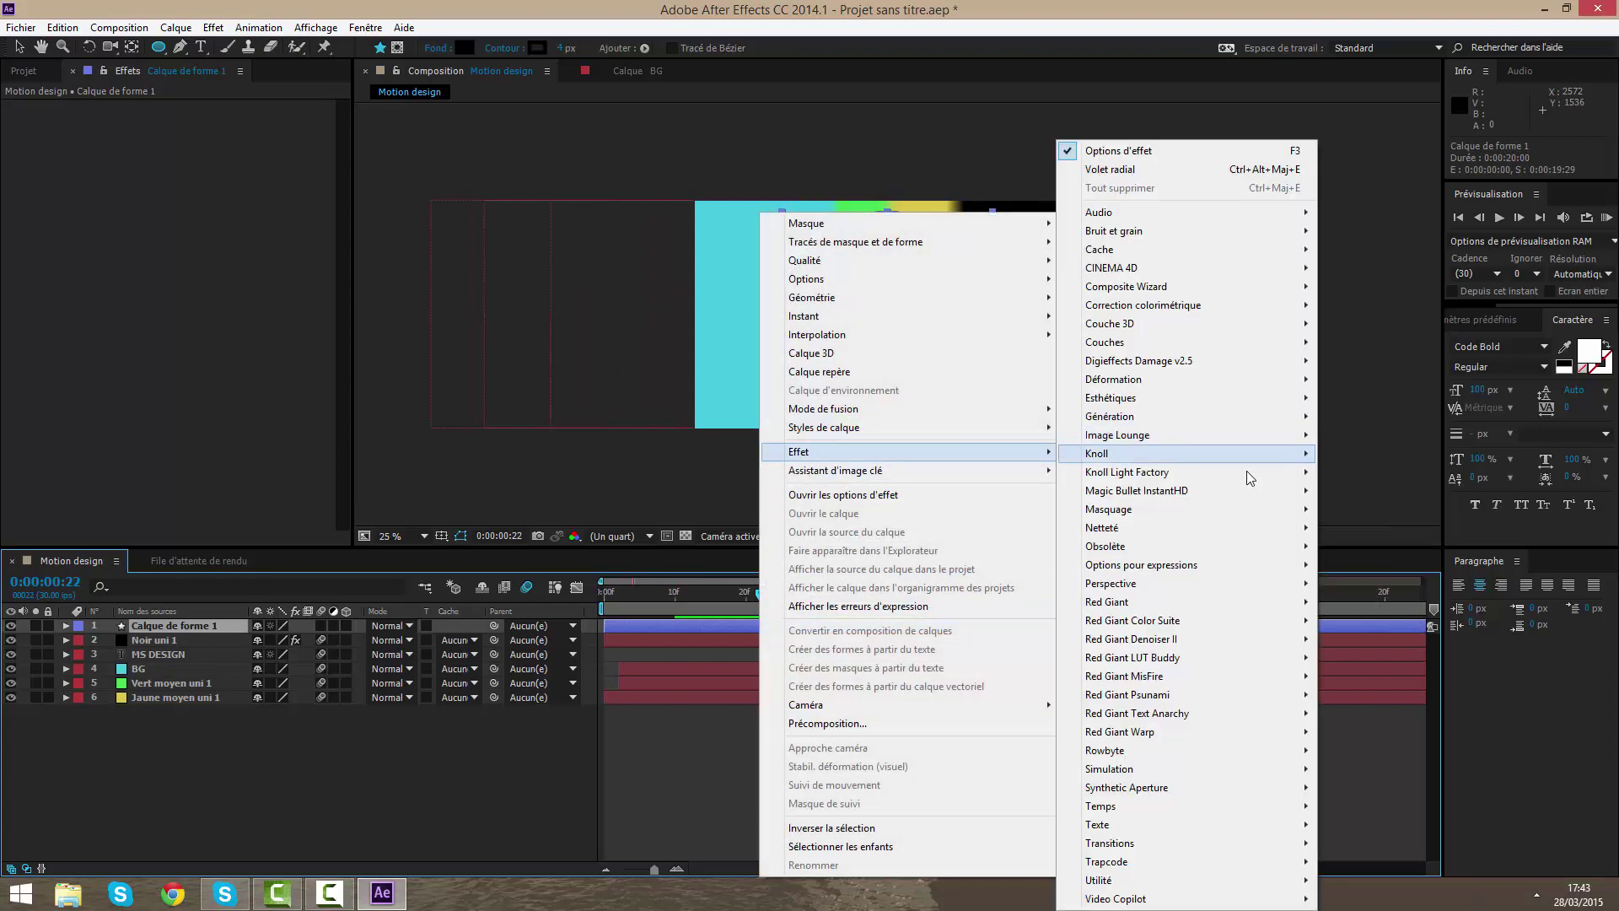
mouse_move(1189, 586)
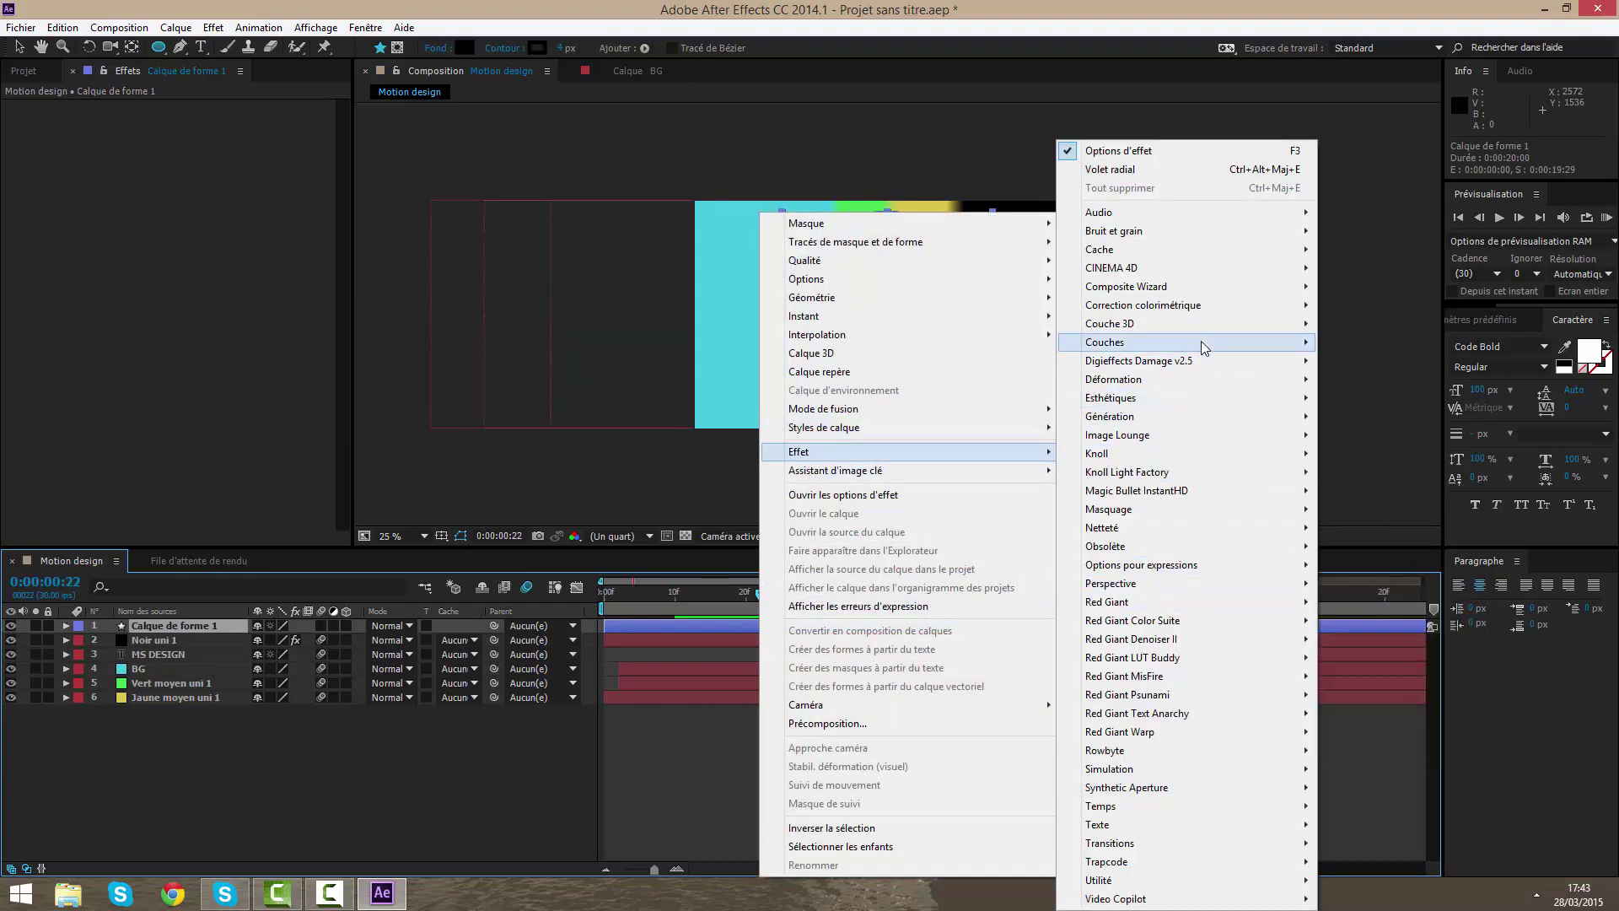
mouse_move(1141, 852)
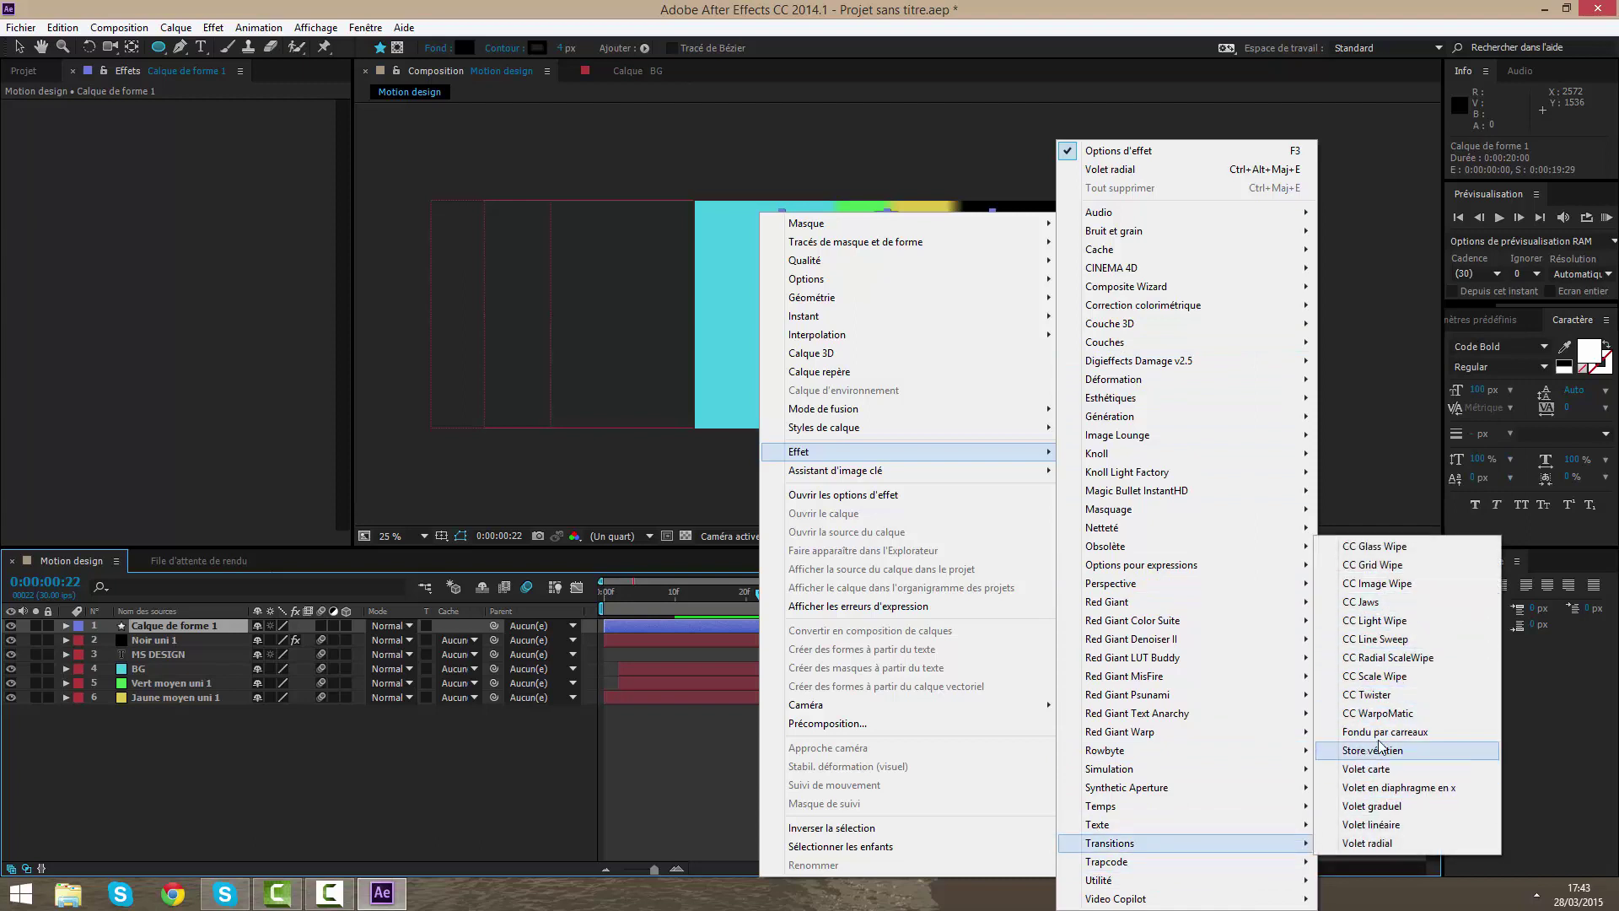
left_click(1440, 751)
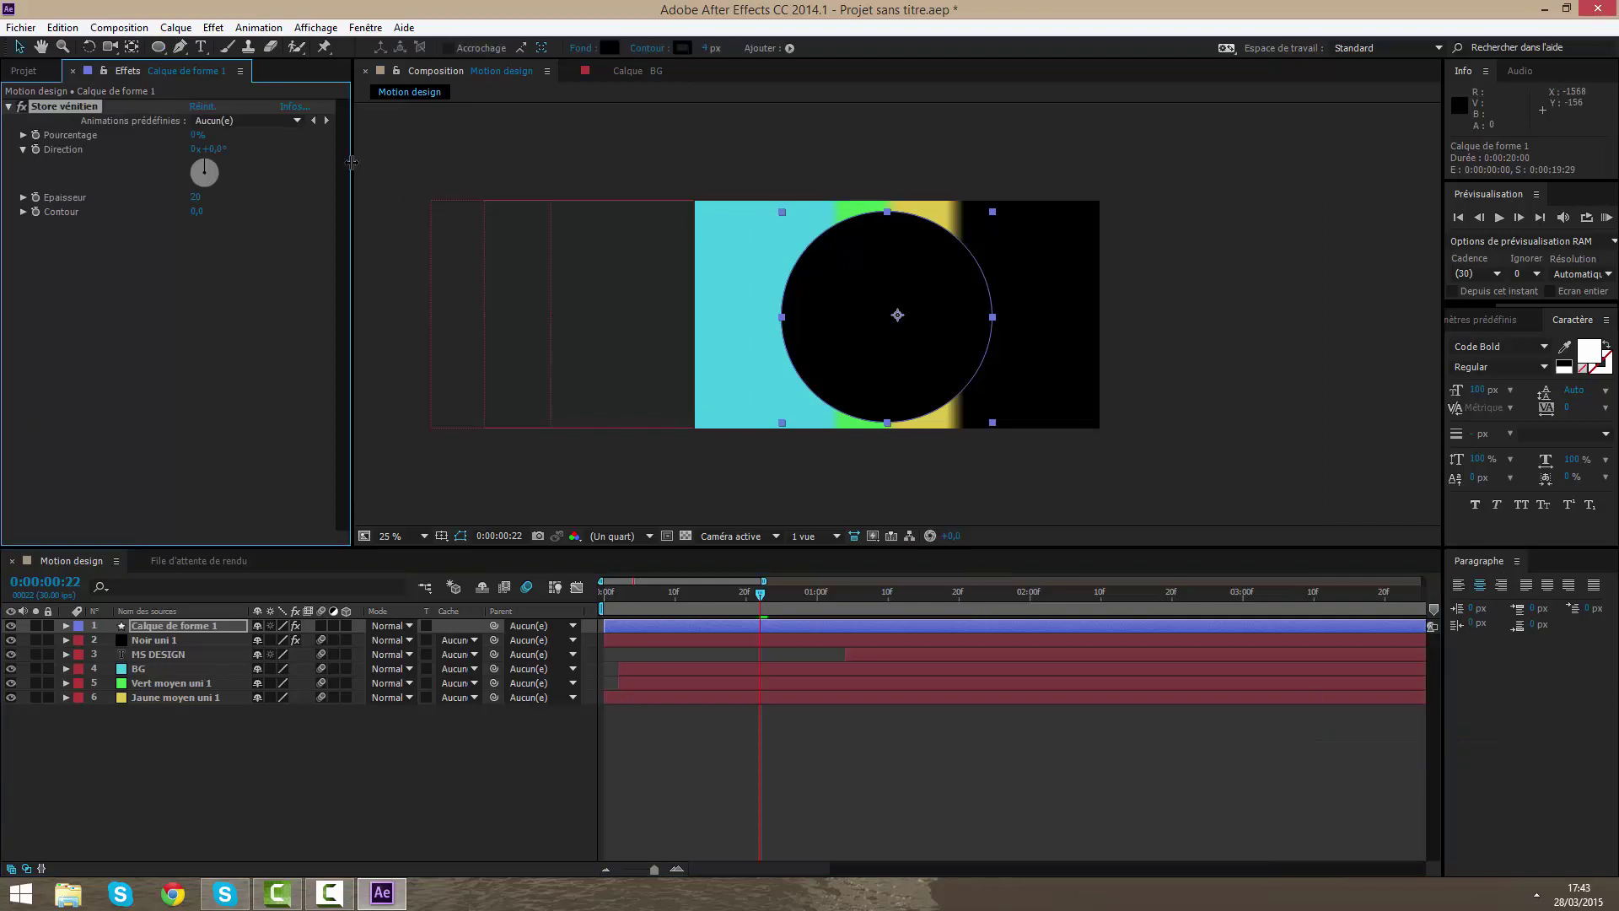
- Set the Store vénitien effect's Epaisseur to 96 and its Pourcentage to 100 %
left_click_drag(195, 140, 327, 153)
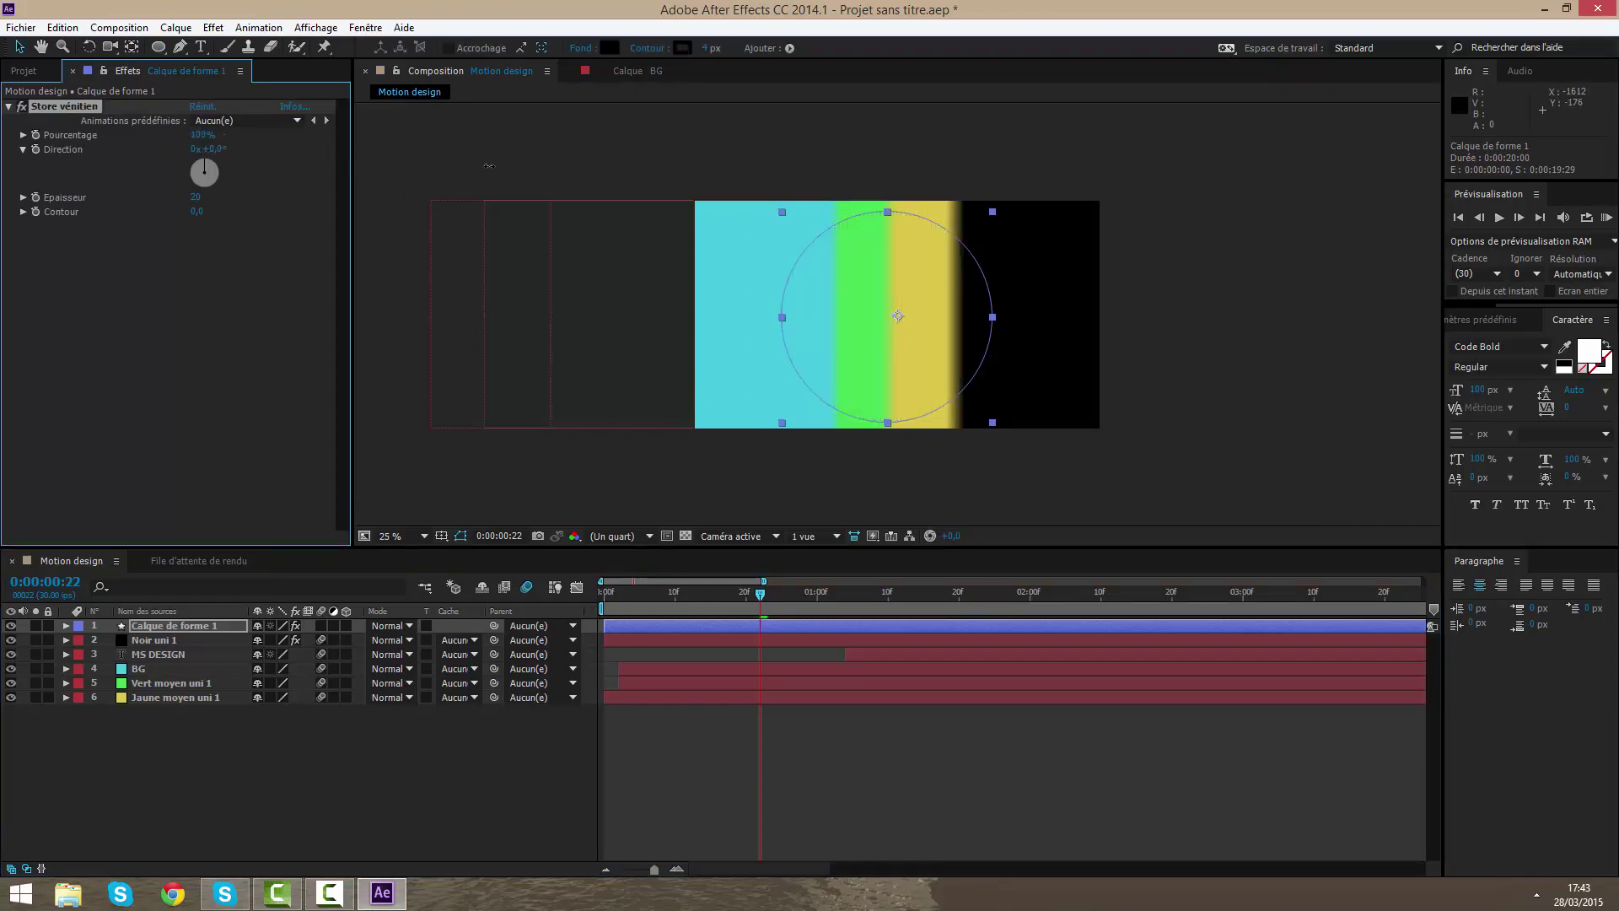
mouse_move(189, 135)
left_mouse_down()
mouse_move(115, 136)
mouse_move(160, 139)
left_mouse_up()
scroll(843, 350, "up", 2)
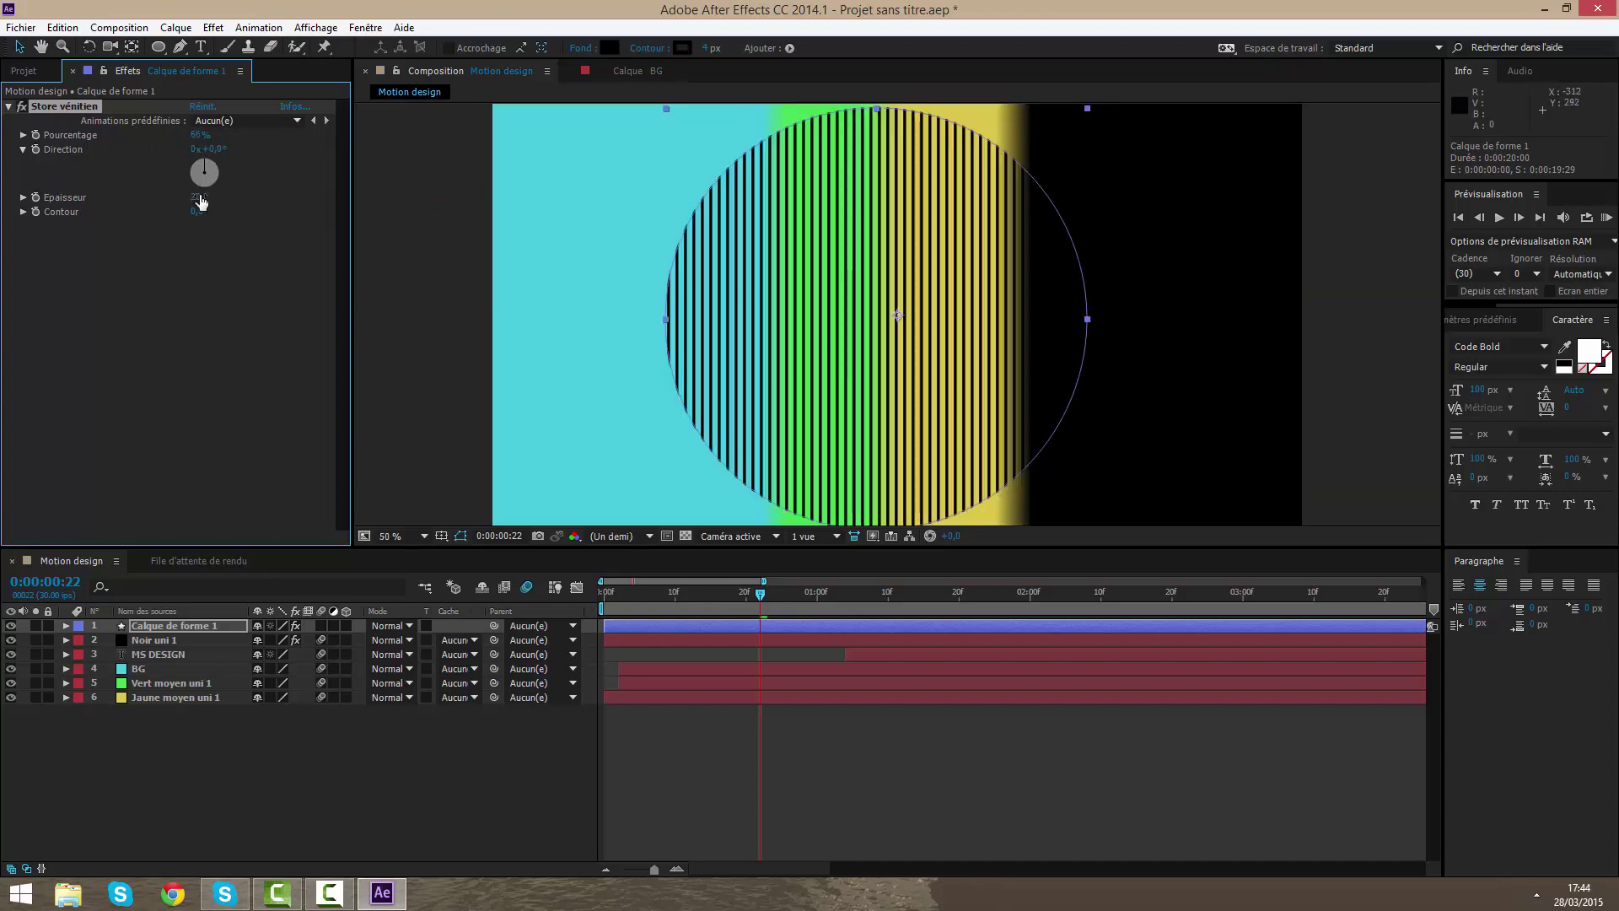
left_click_drag(197, 198, 261, 198)
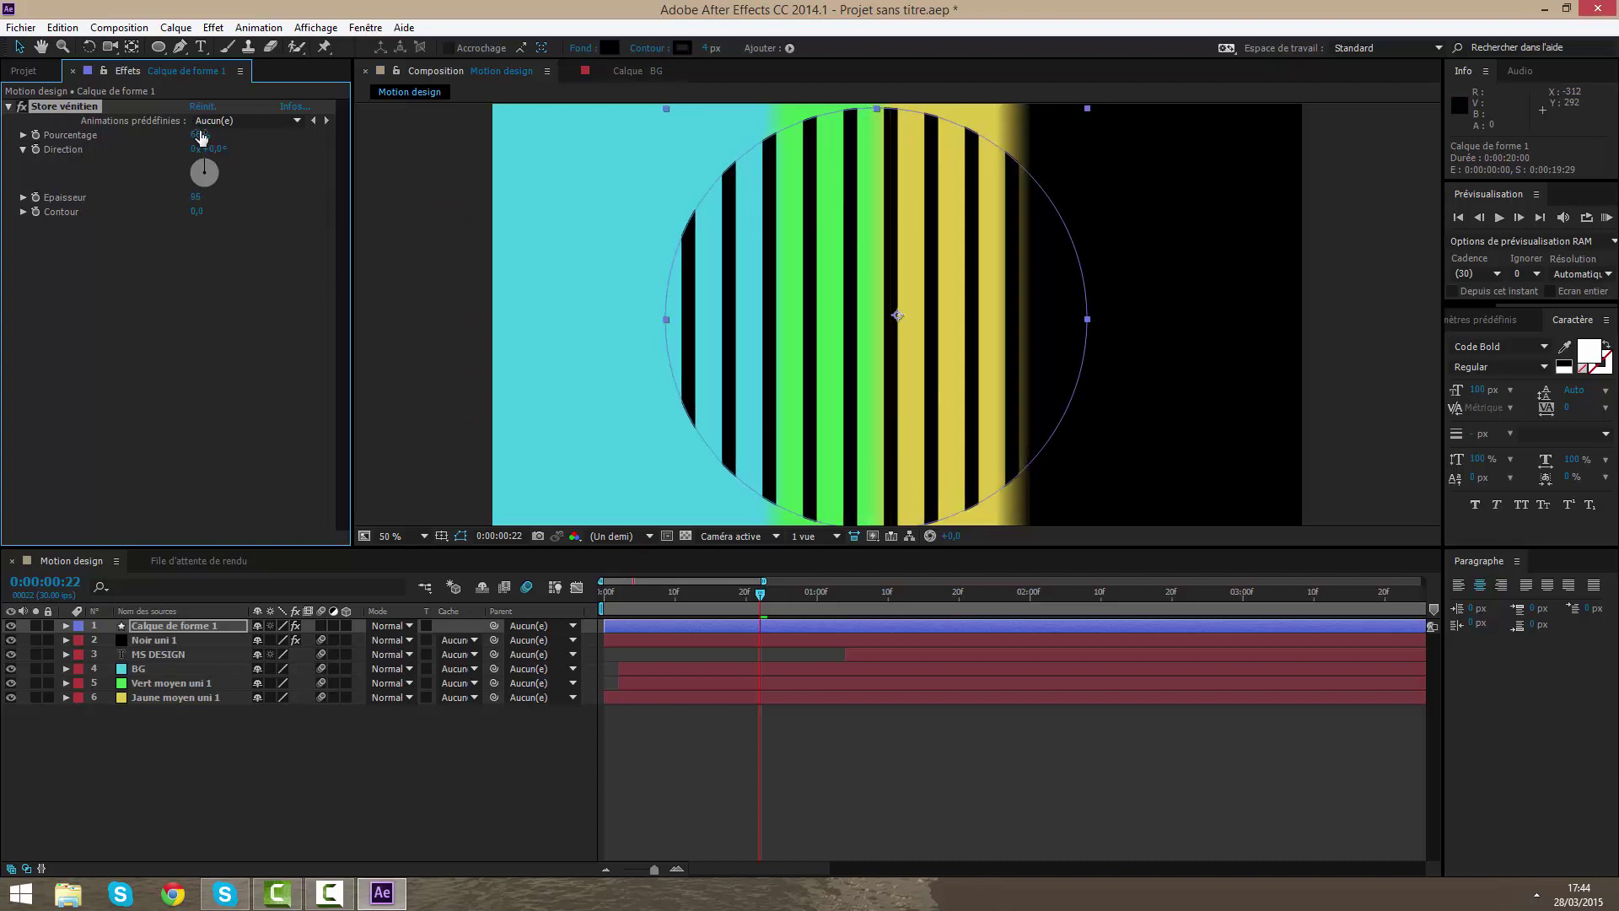
left_click_drag(200, 136, 226, 157)
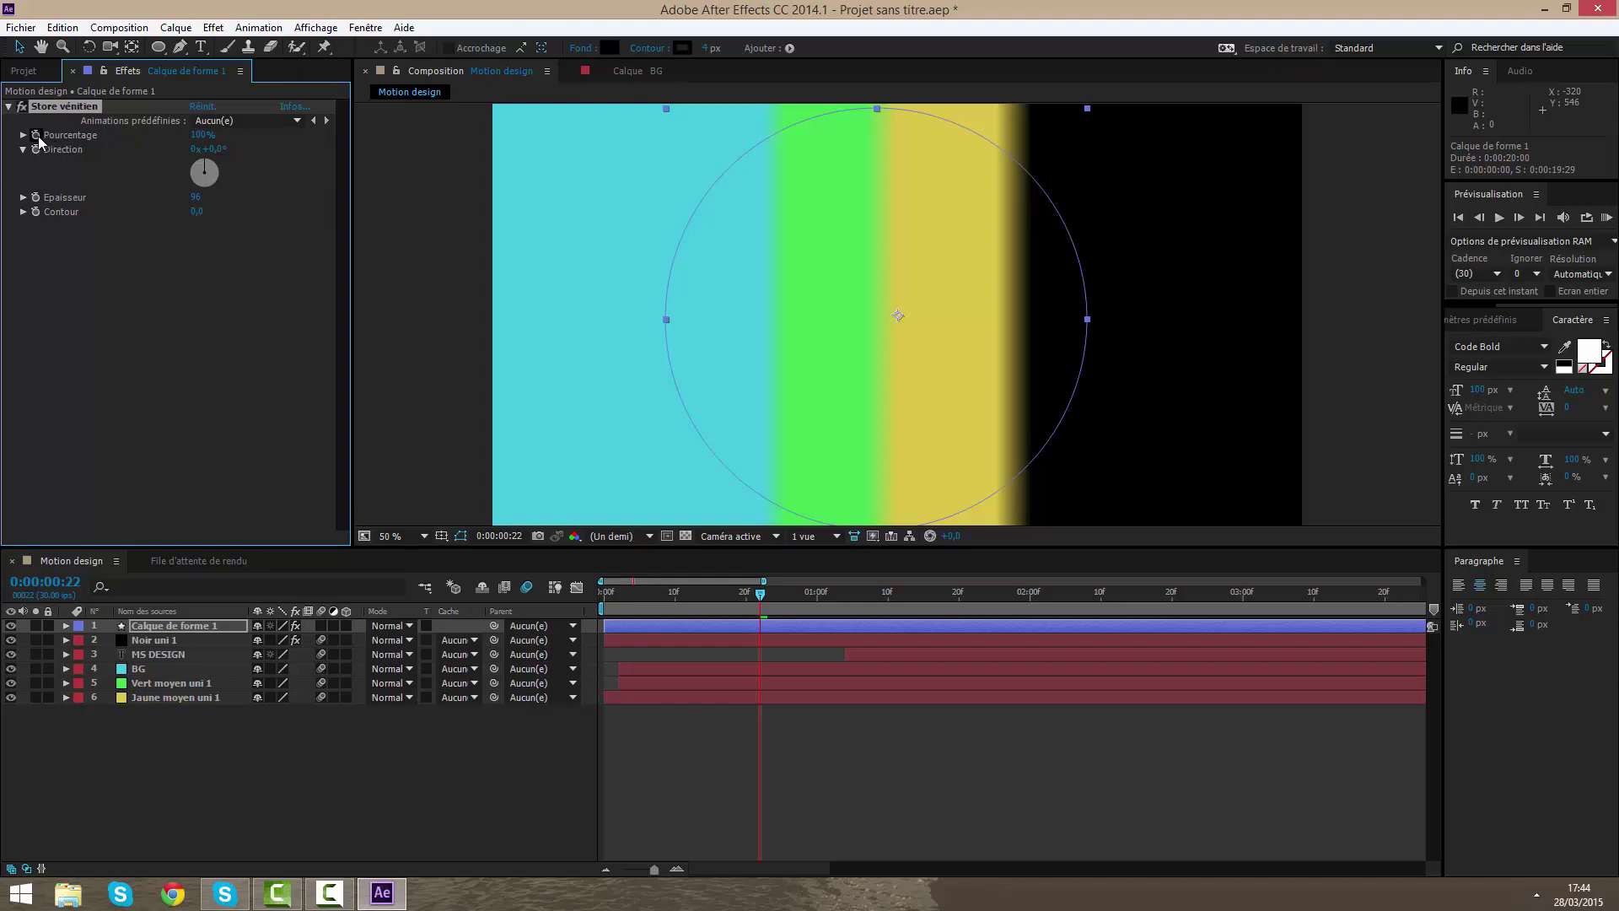
- Animate Pourcentage from 100 % at 0:00:00:22 to 0 %, placing the second keyframe at 0:00:01:18
key("space")
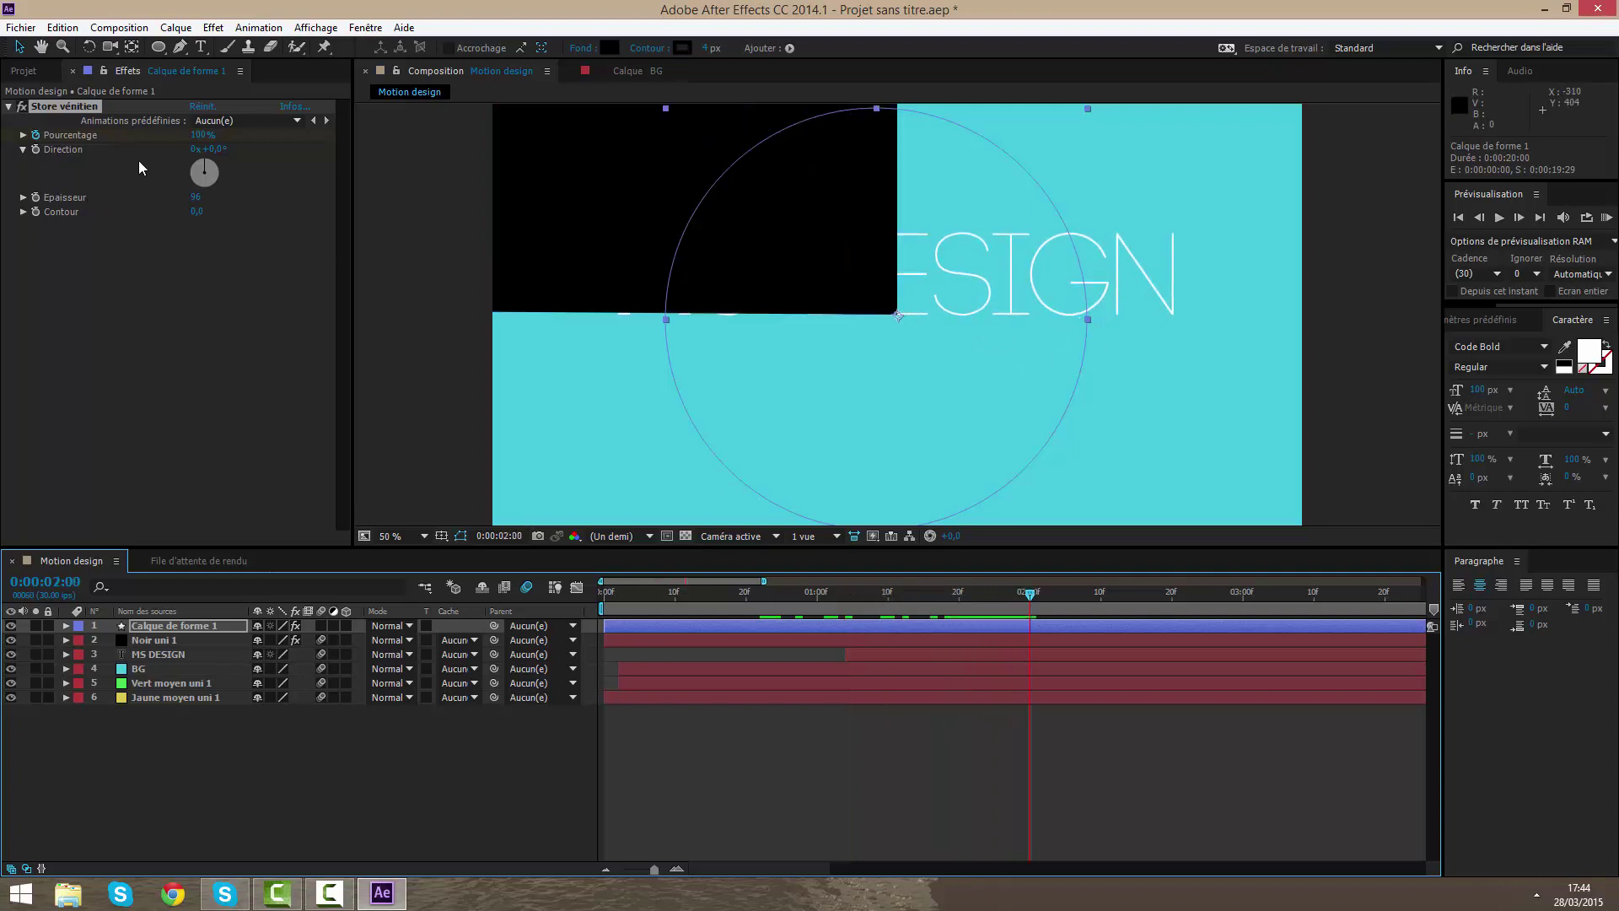
left_click_drag(200, 135, 143, 136)
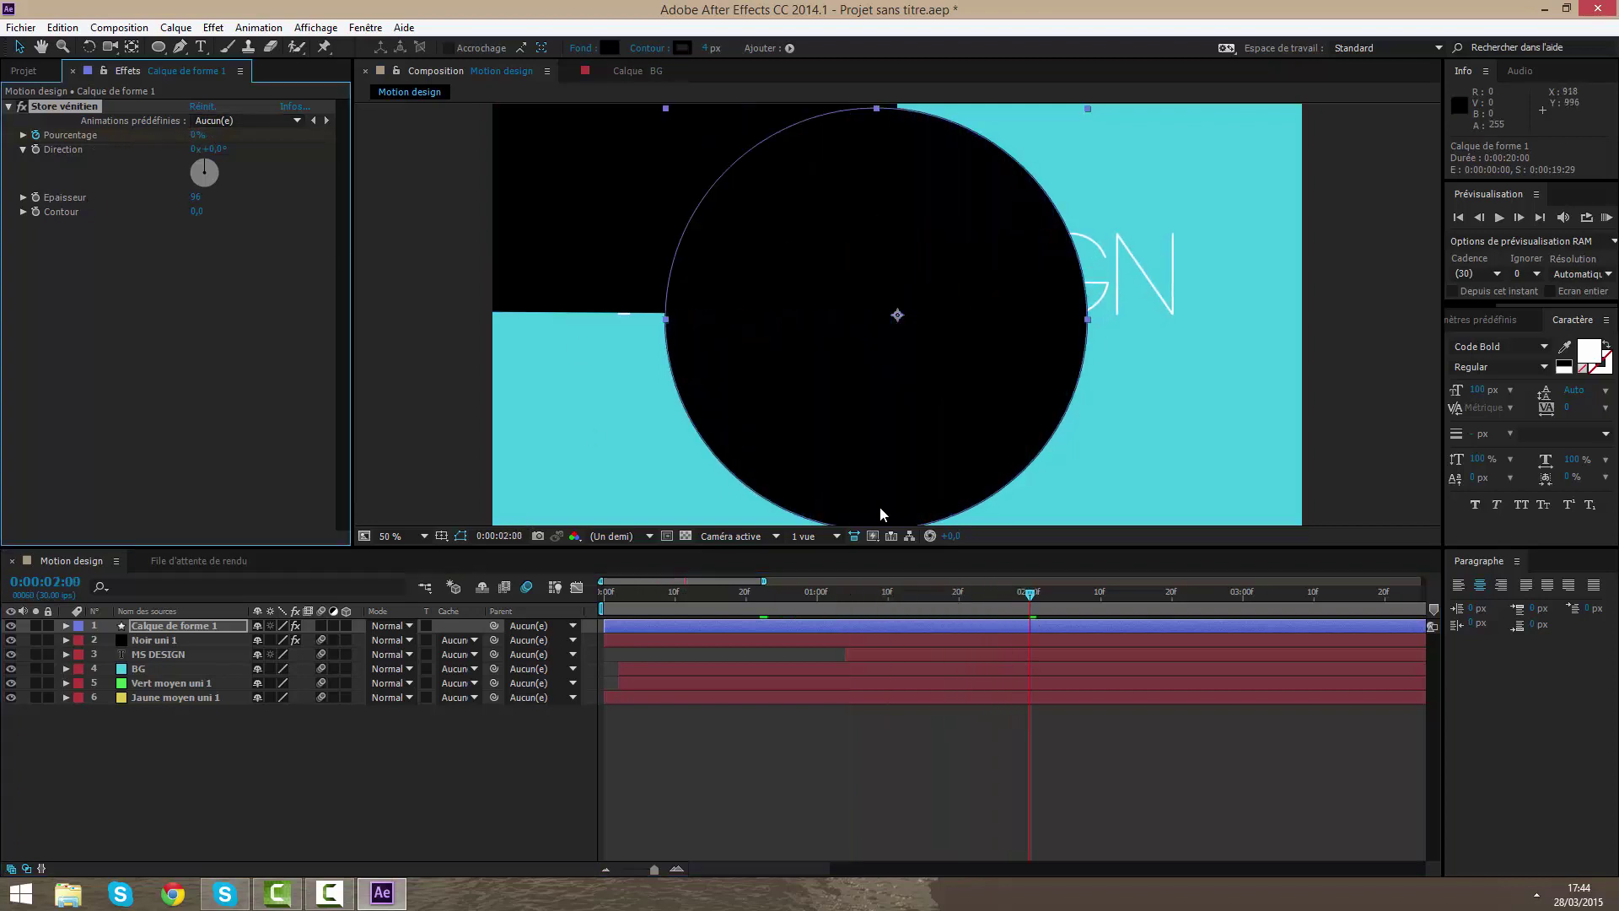
key("u")
left_click_drag(1029, 655, 945, 655)
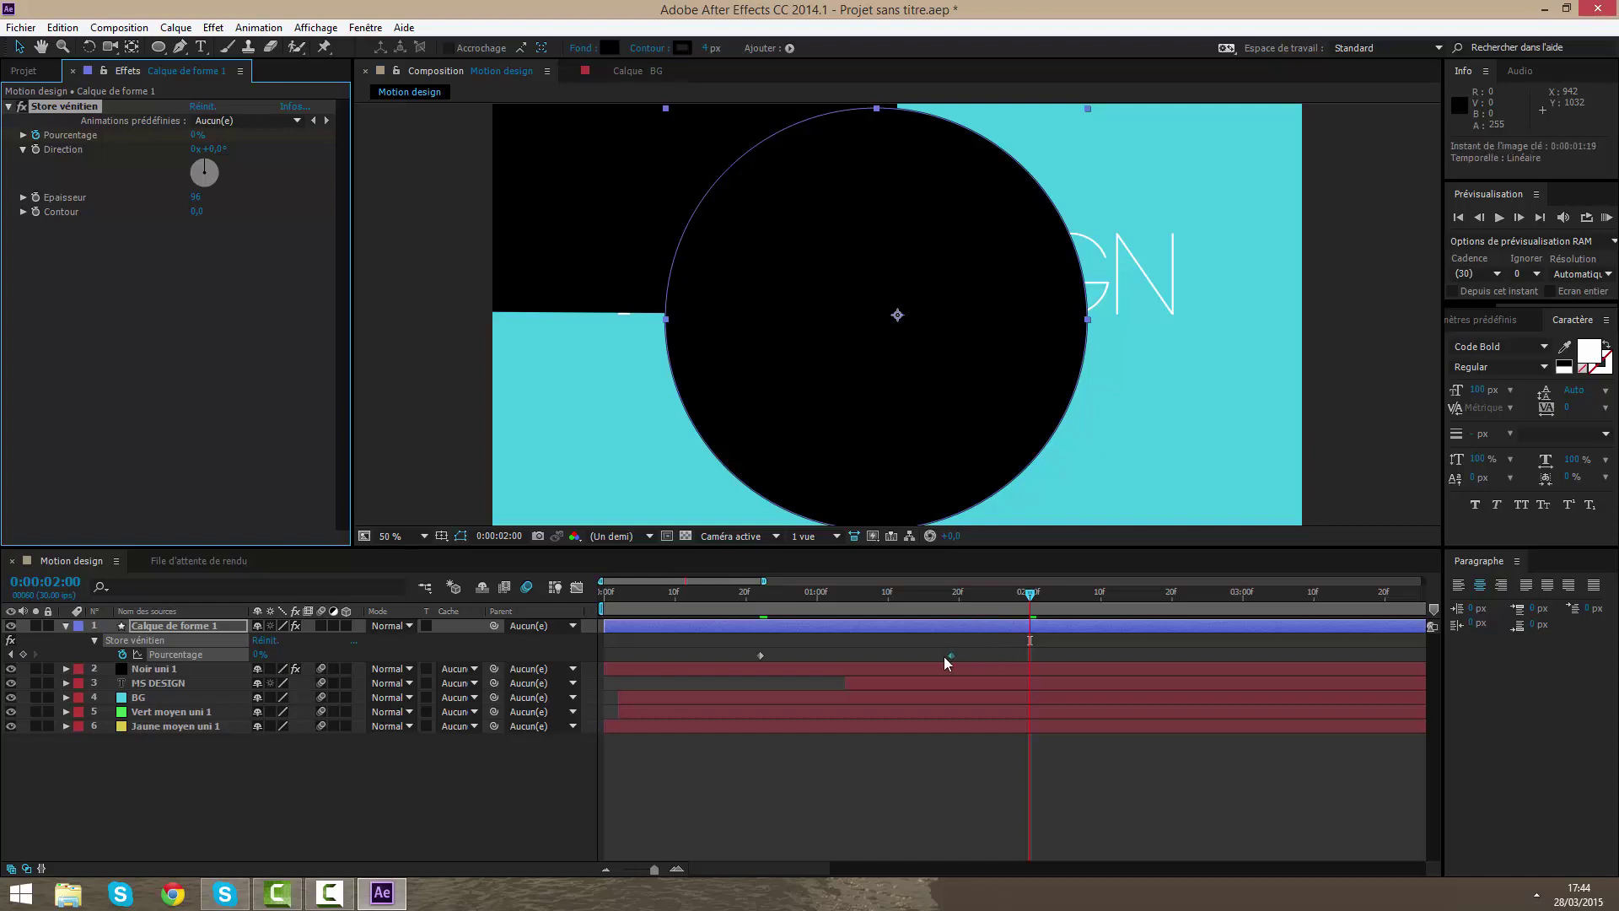
- Solo the shape layer, then create a full-size white (FFFFFF) solid and place it directly beneath it
left_click_drag(988, 599, 739, 607)
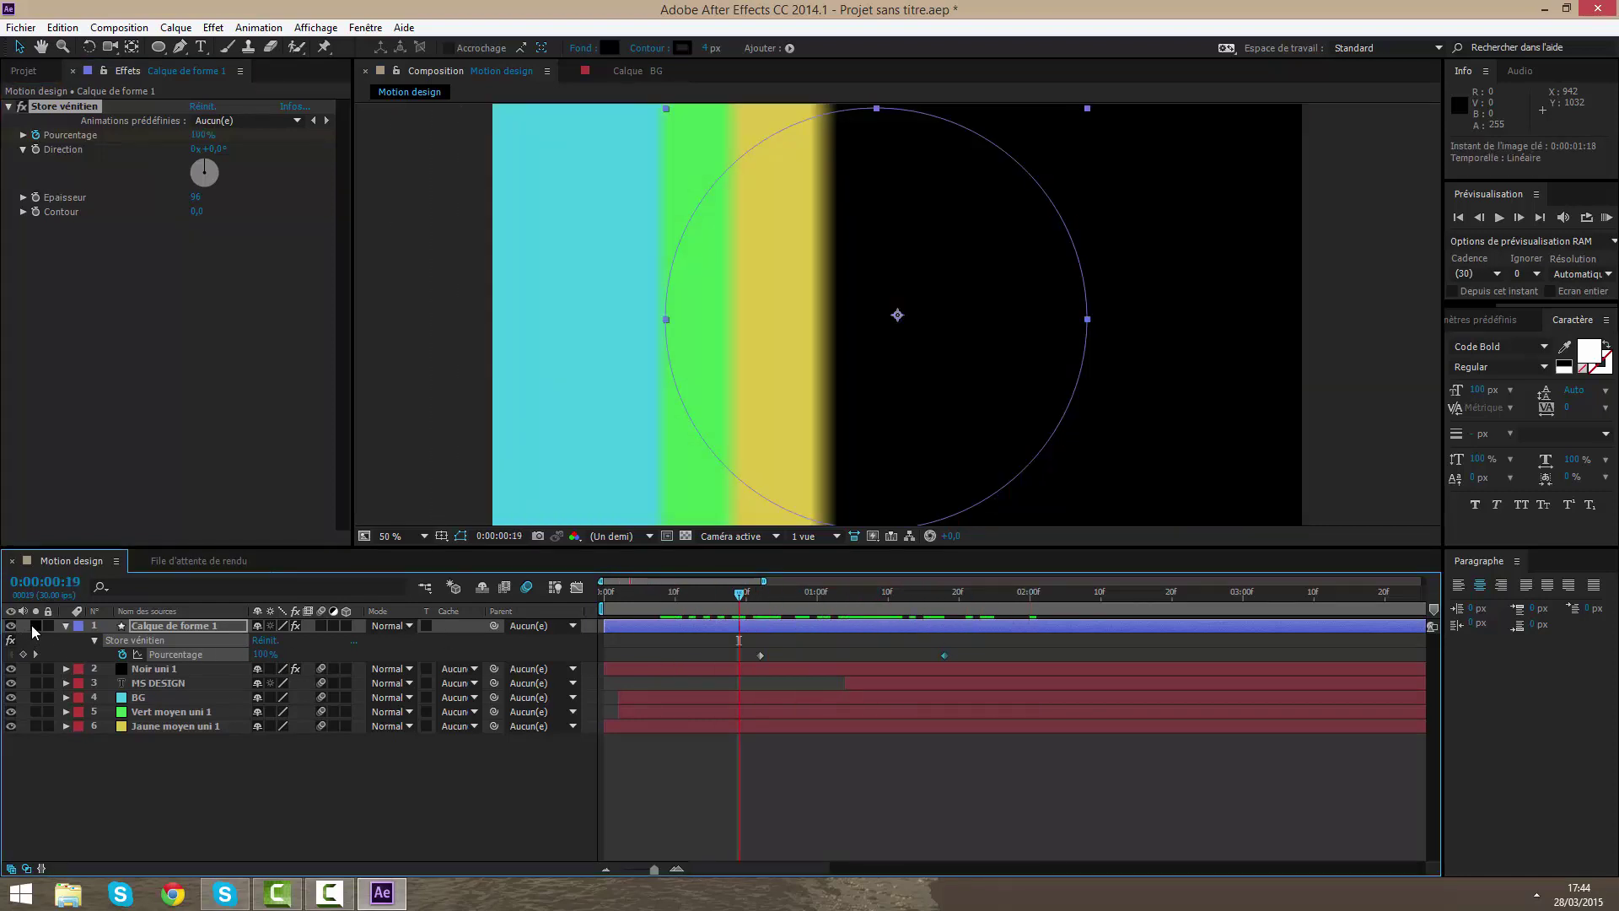
left_click(35, 625)
right_click(803, 830)
mouse_move(868, 648)
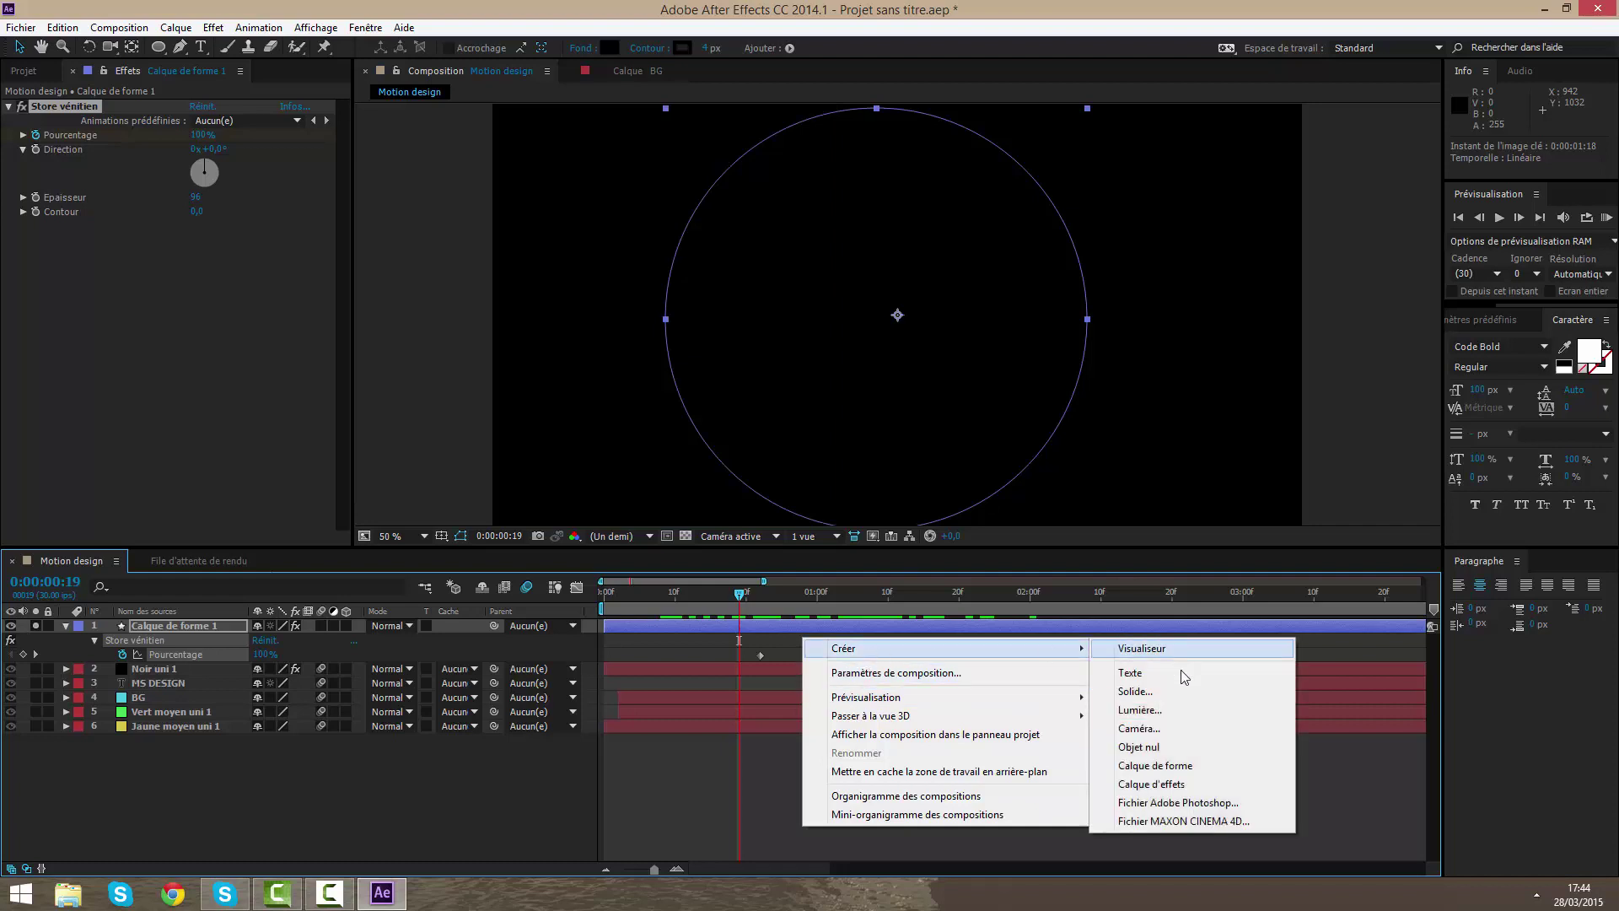
left_click(1180, 685)
left_click(1012, 561)
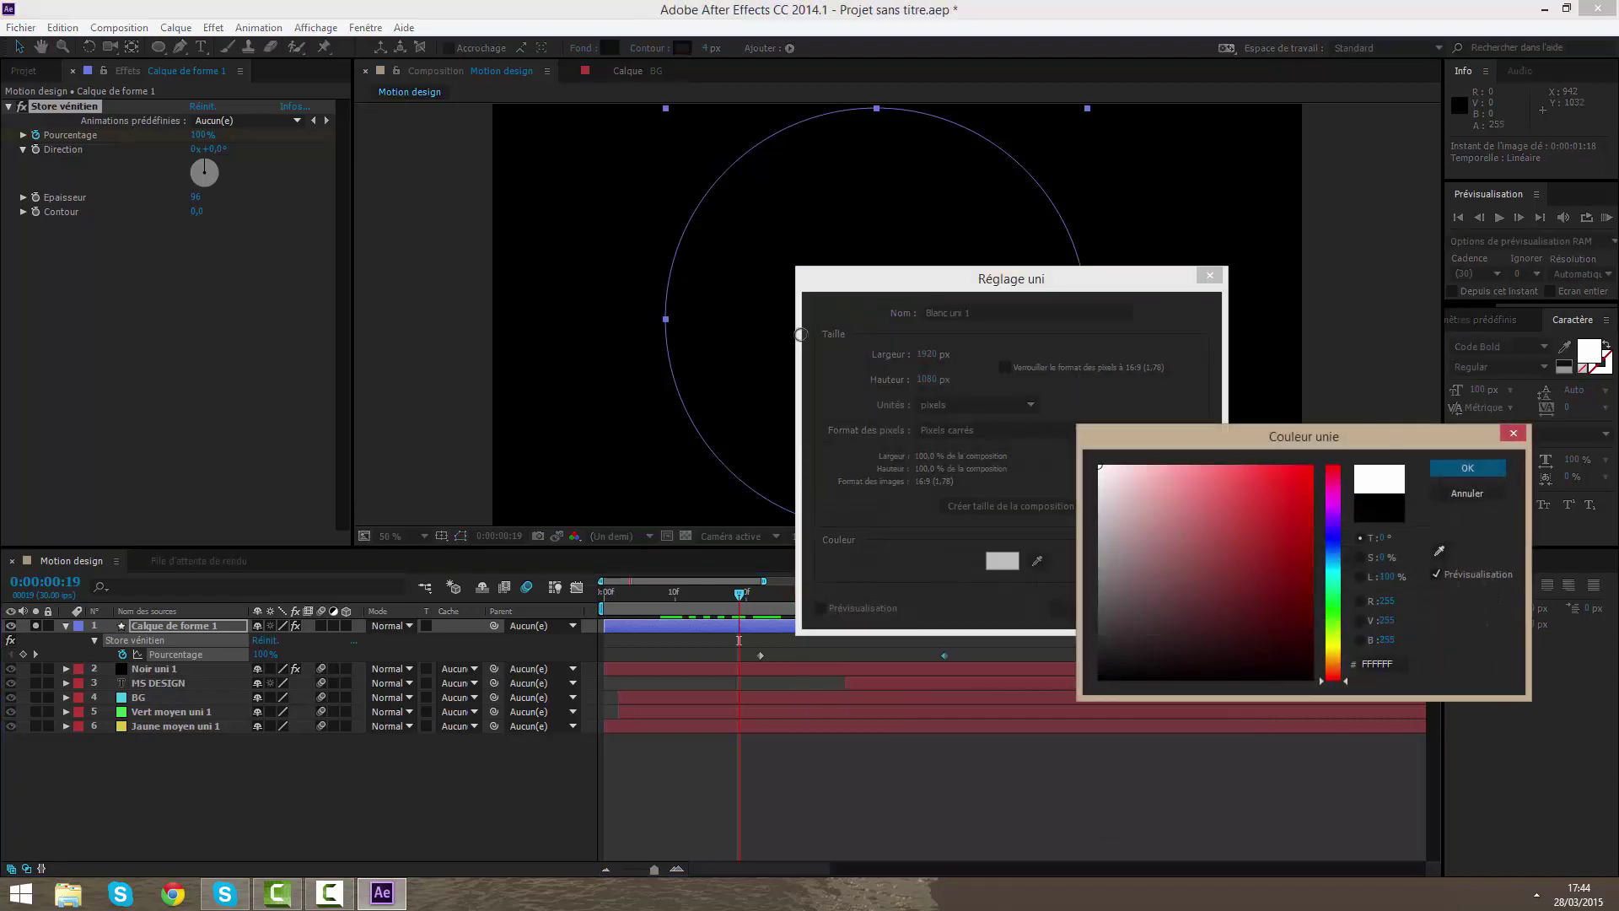
key("Return")
left_click(1073, 609)
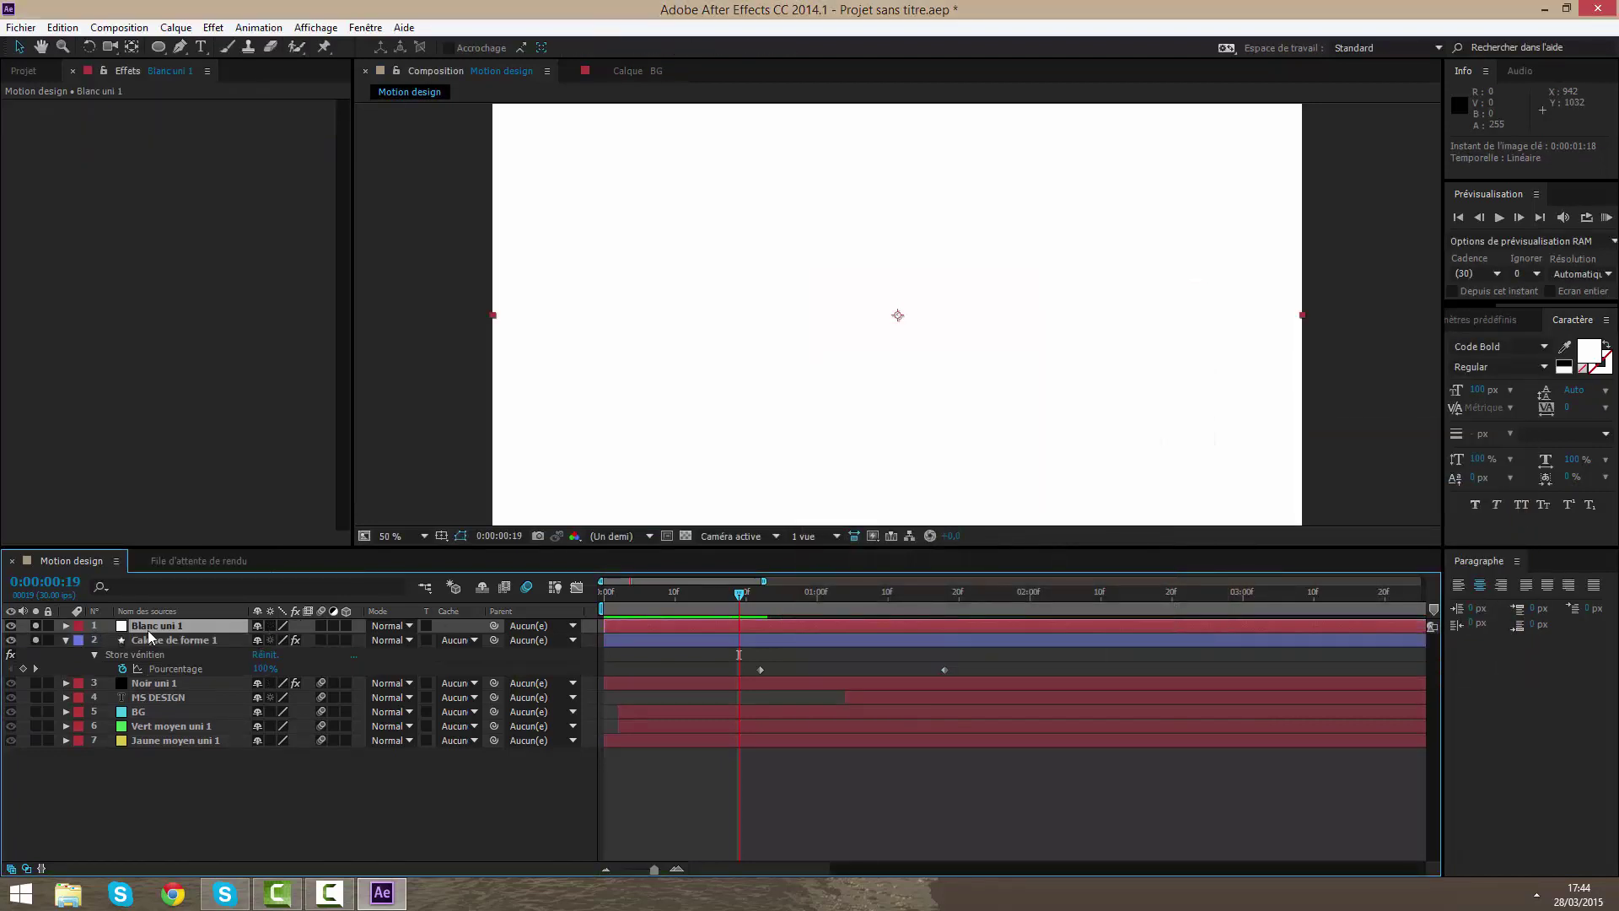
left_click_drag(149, 629, 184, 665)
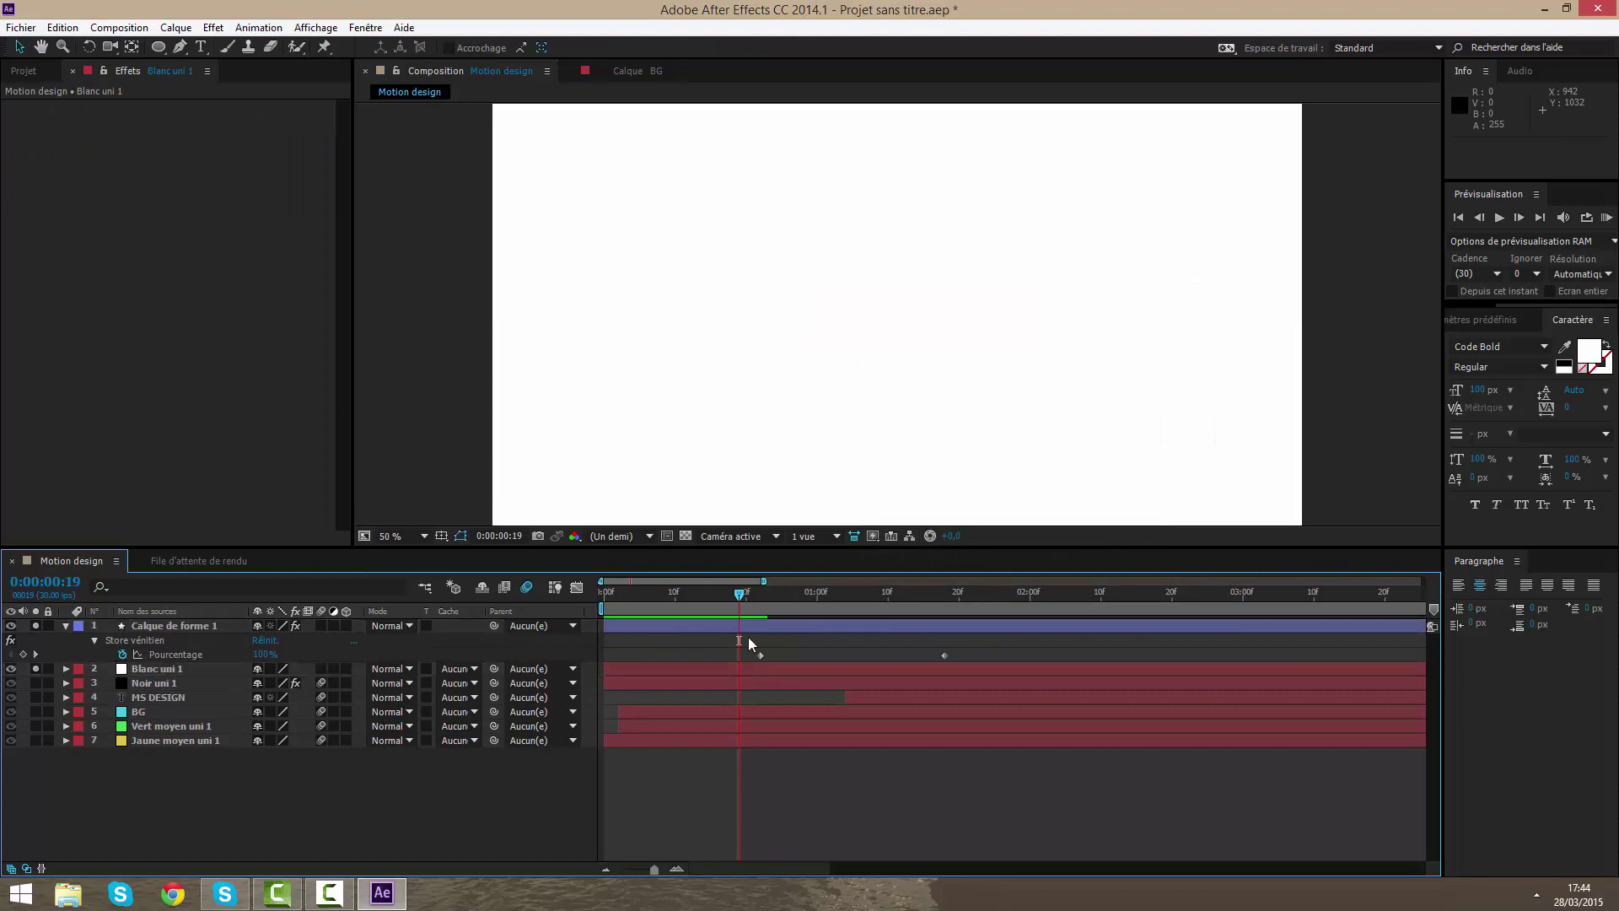
- Apply Easy Ease to both Pourcentage keyframes and greatly increase the last keyframe's incoming influence in the graph editor
left_click_drag(747, 593, 675, 620)
scroll(946, 312, "down", 2)
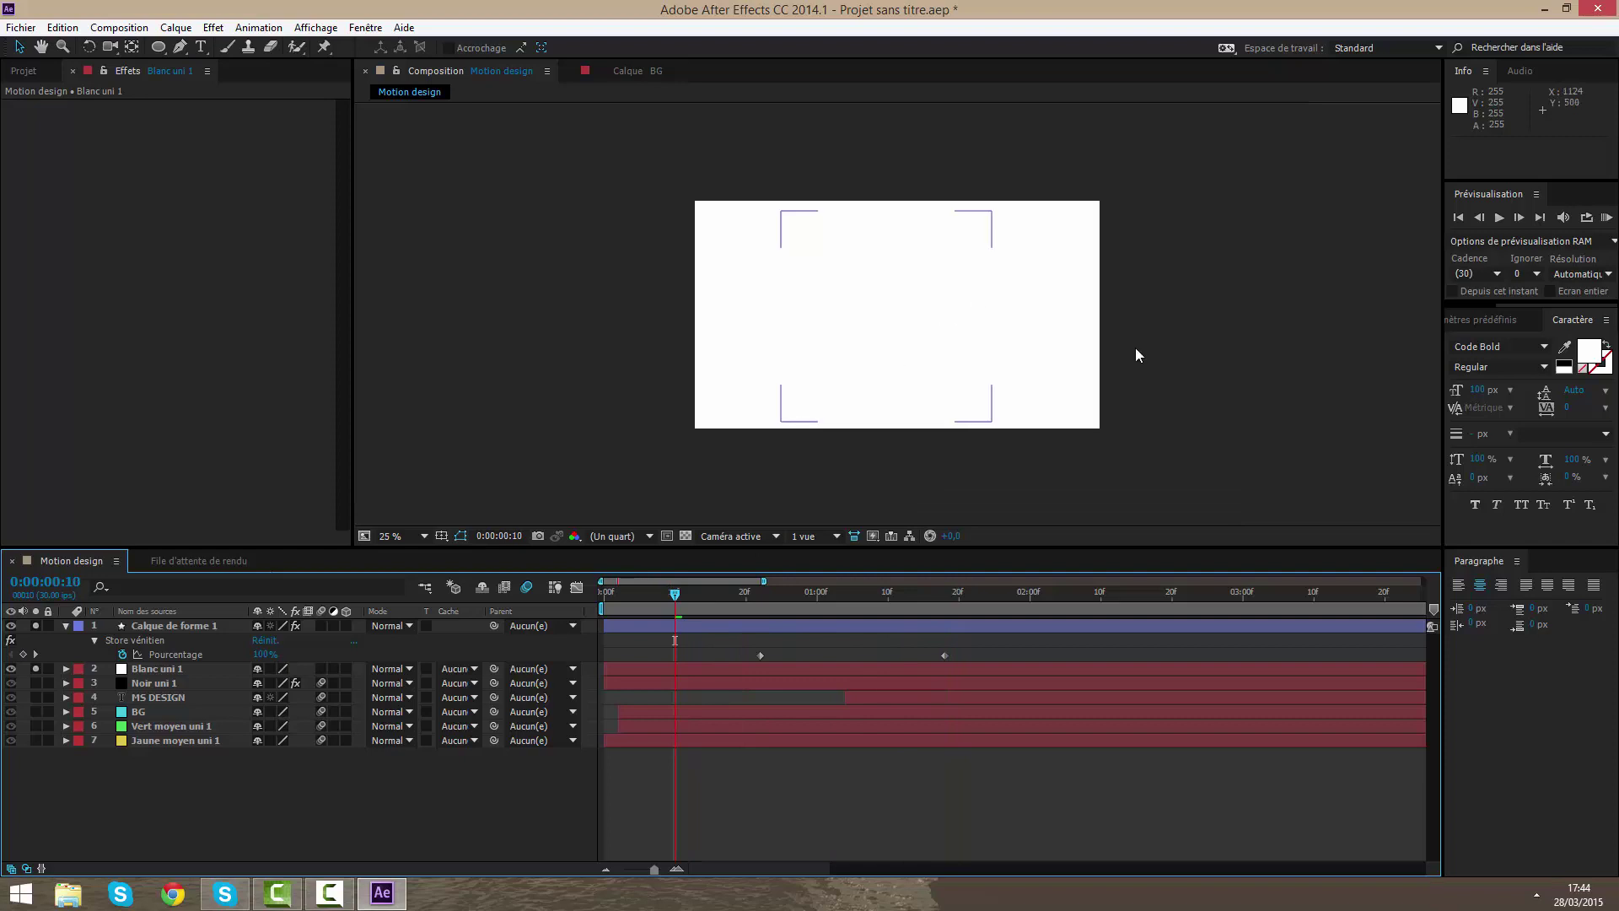
left_click_drag(952, 649, 756, 661)
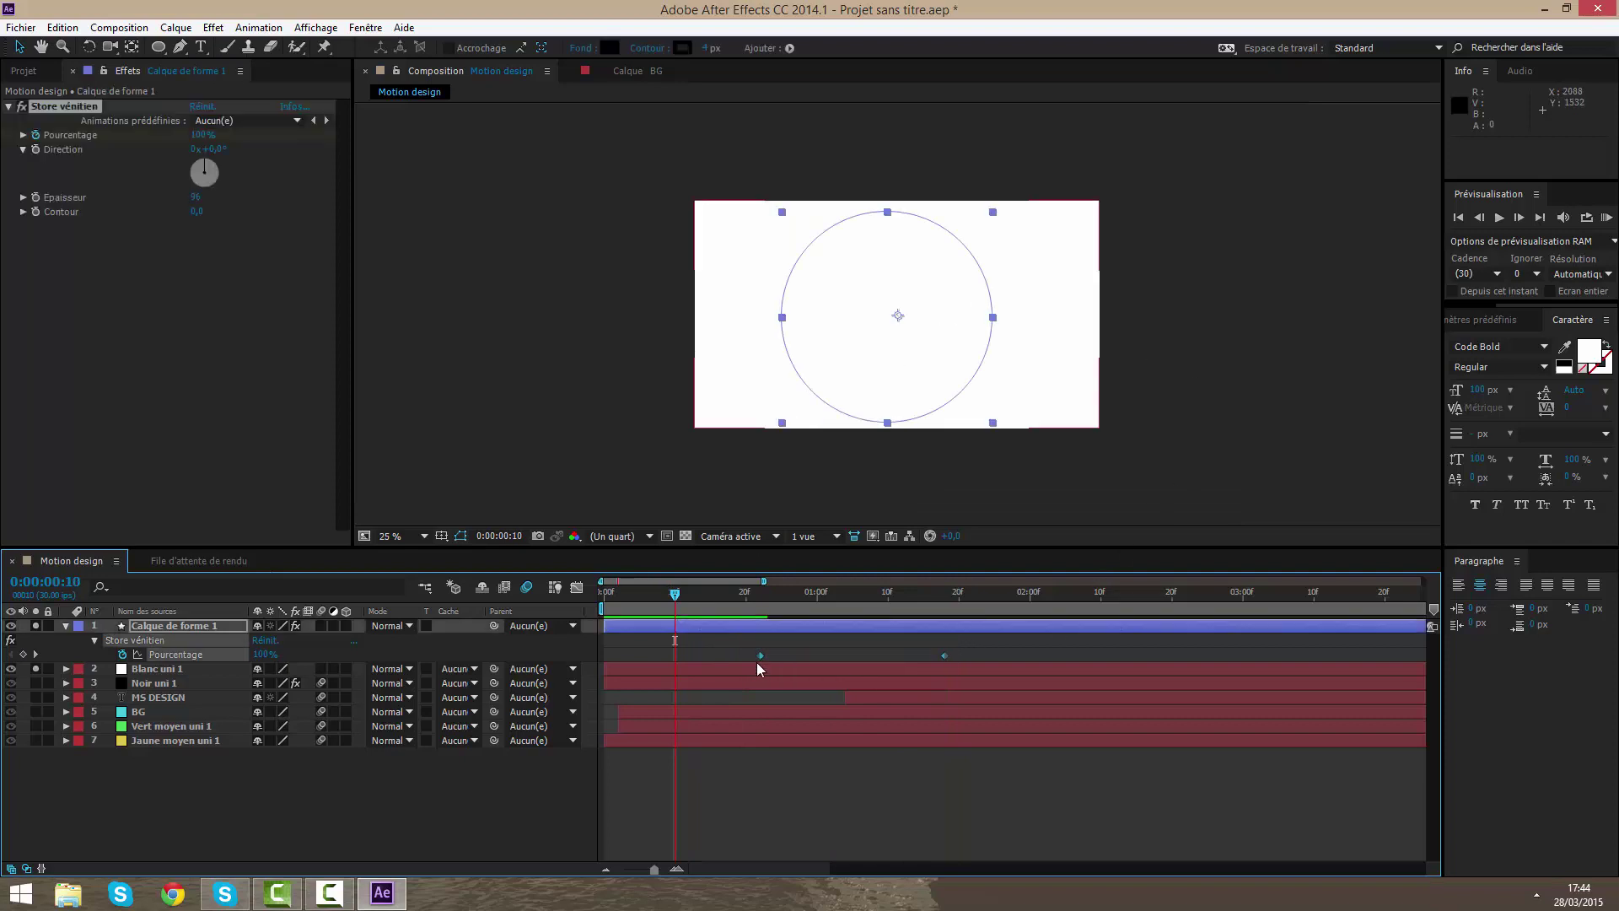
left_click(577, 587)
left_click(349, 774)
left_click(151, 653)
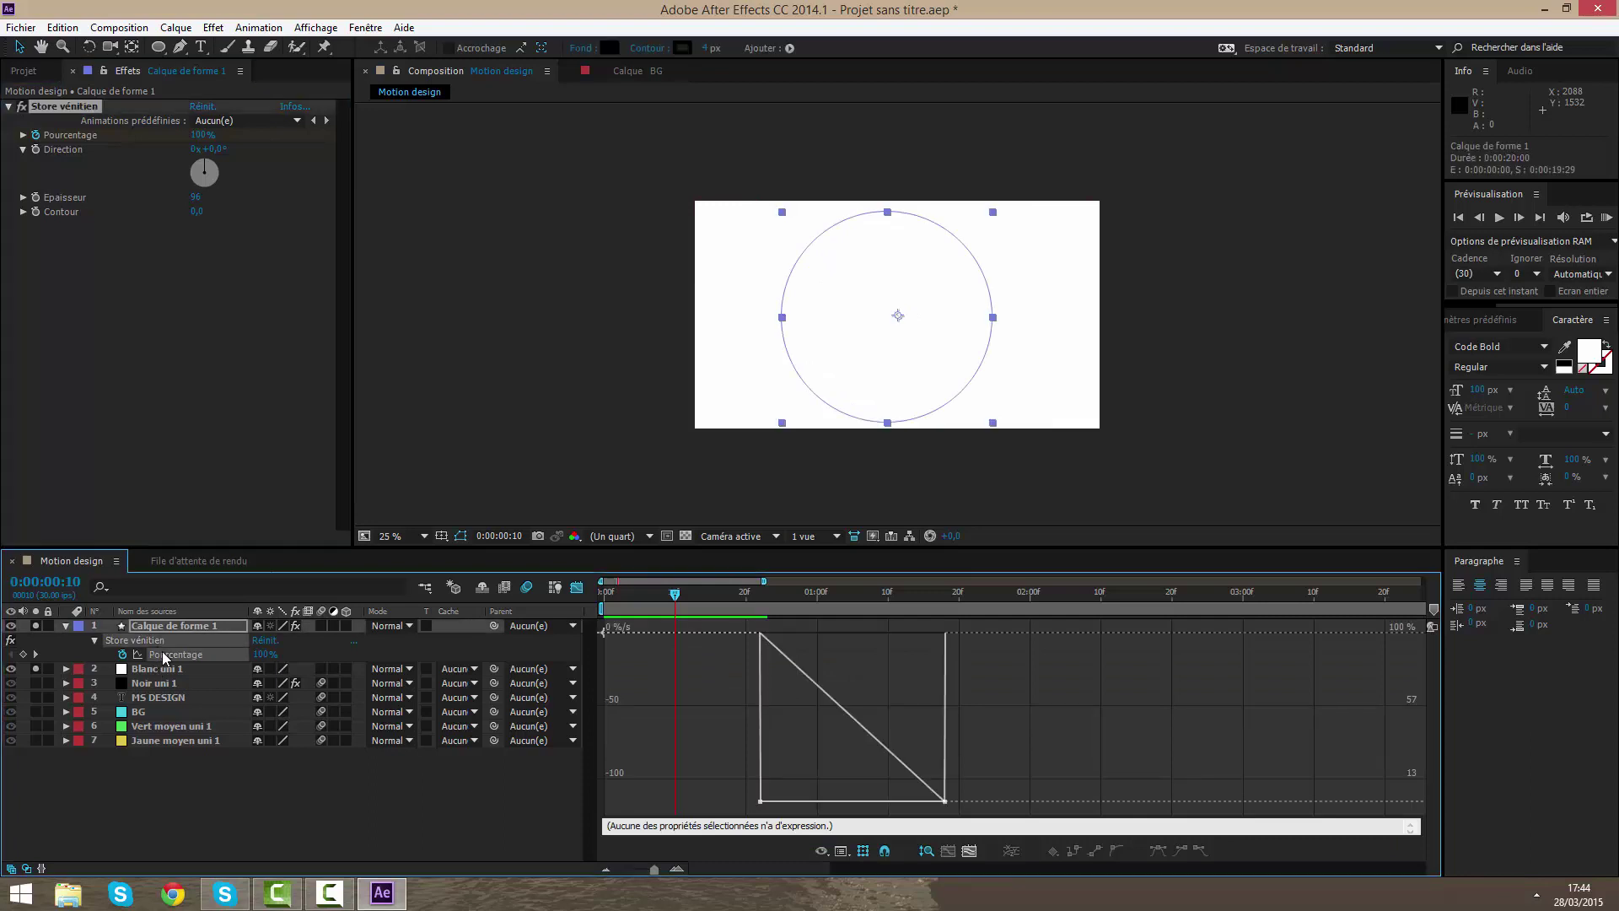
left_click(1169, 854)
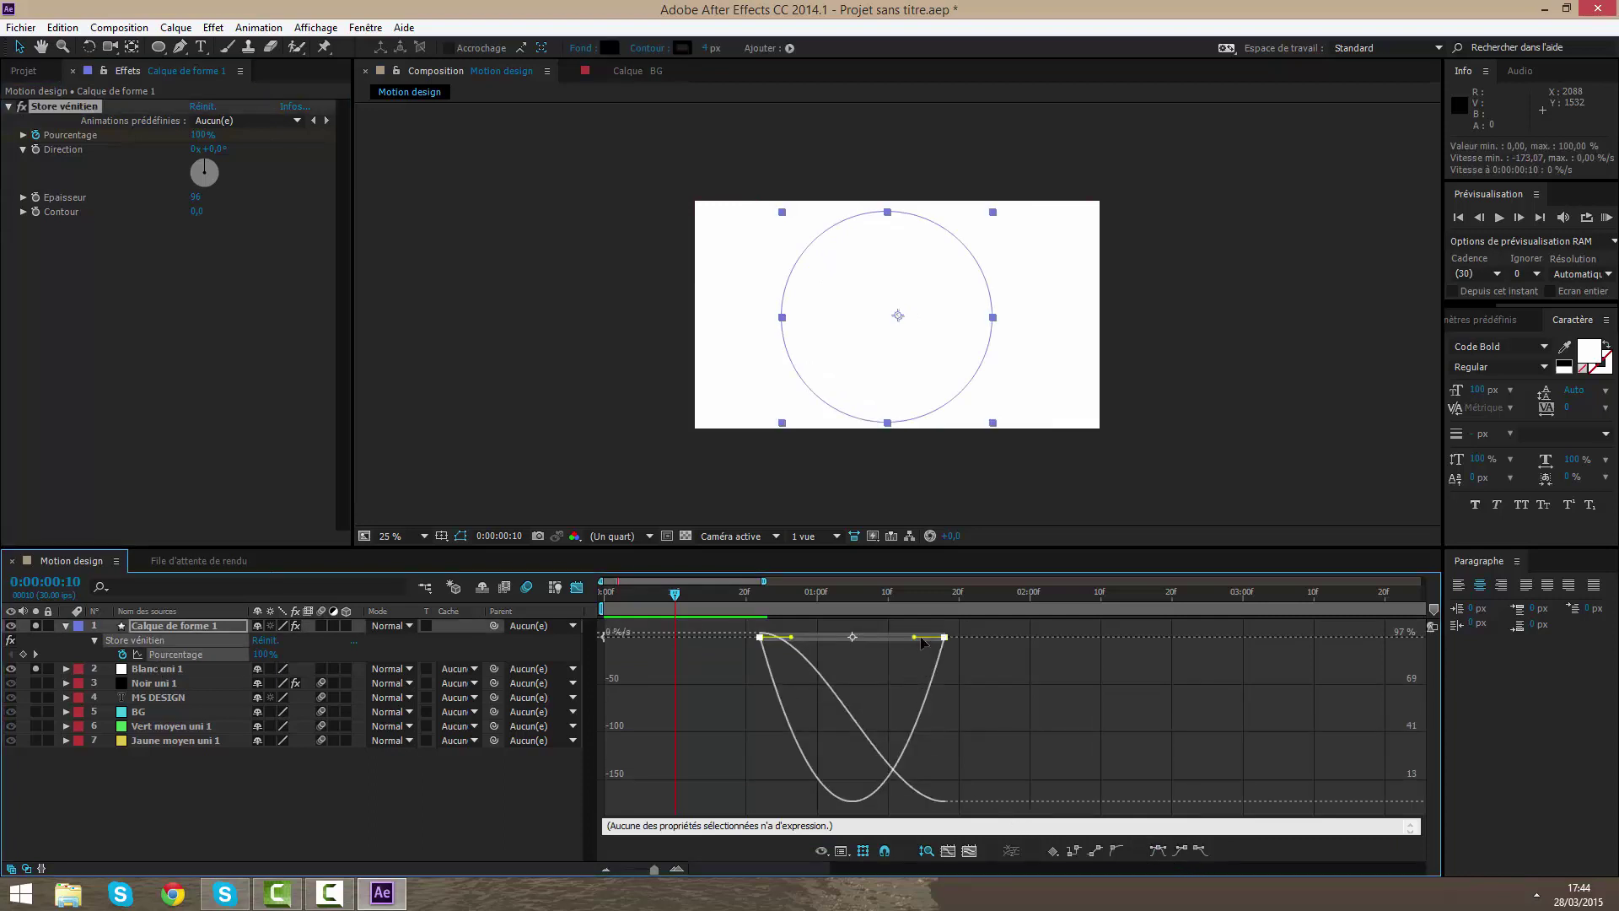
left_click_drag(914, 637, 852, 635)
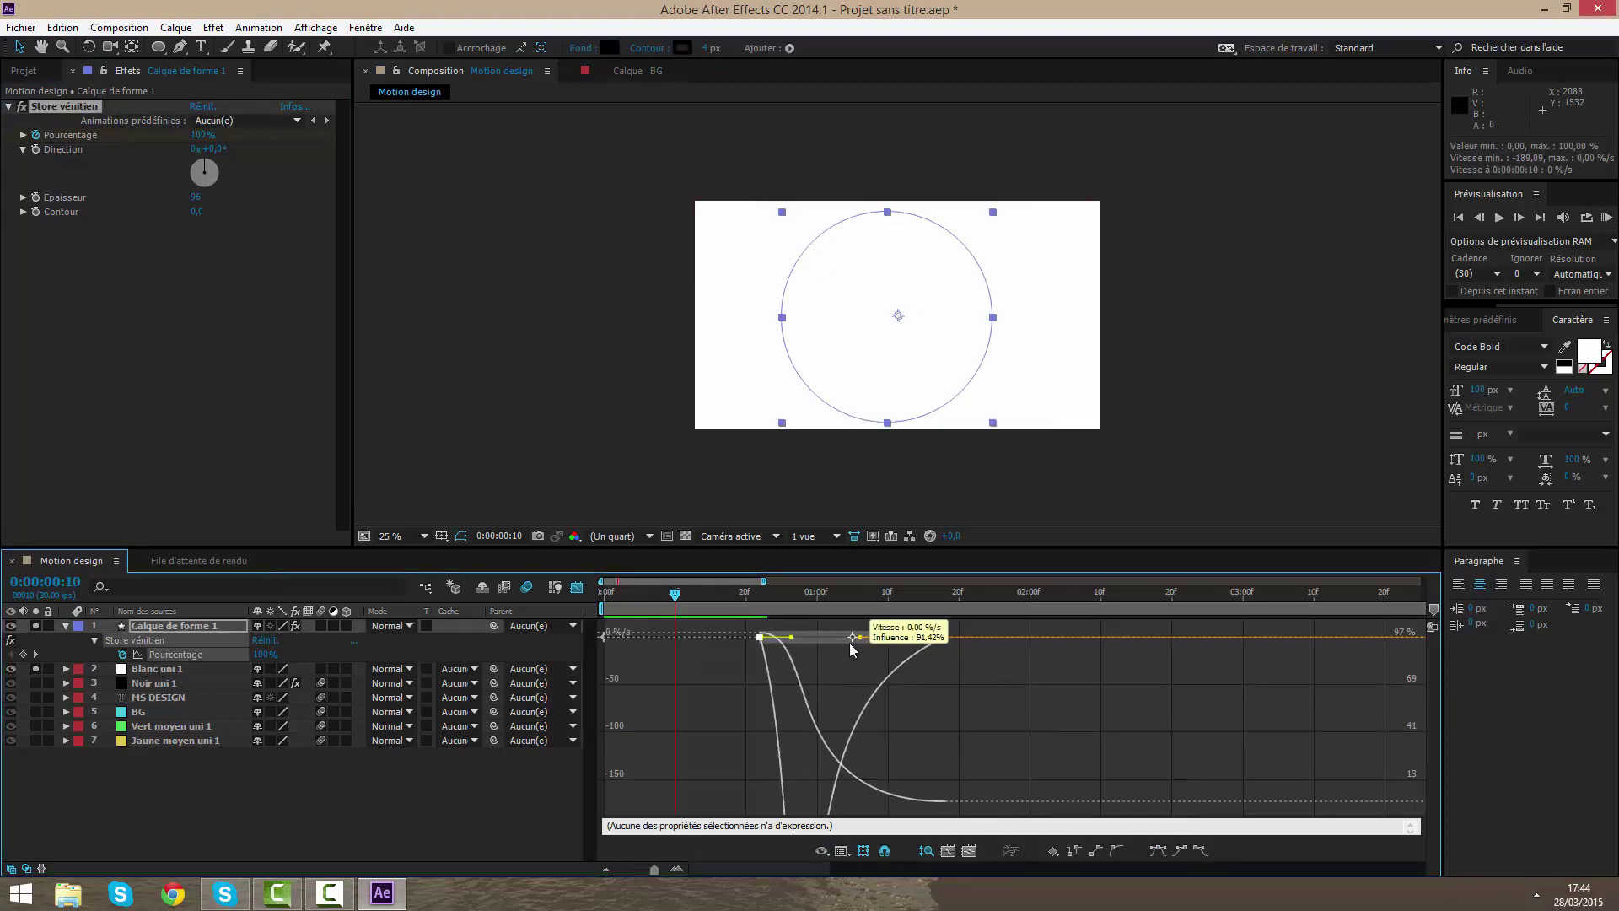
- Collapse the shape layer and play a RAM preview of the circle's venetian blind reveal
left_click(321, 627)
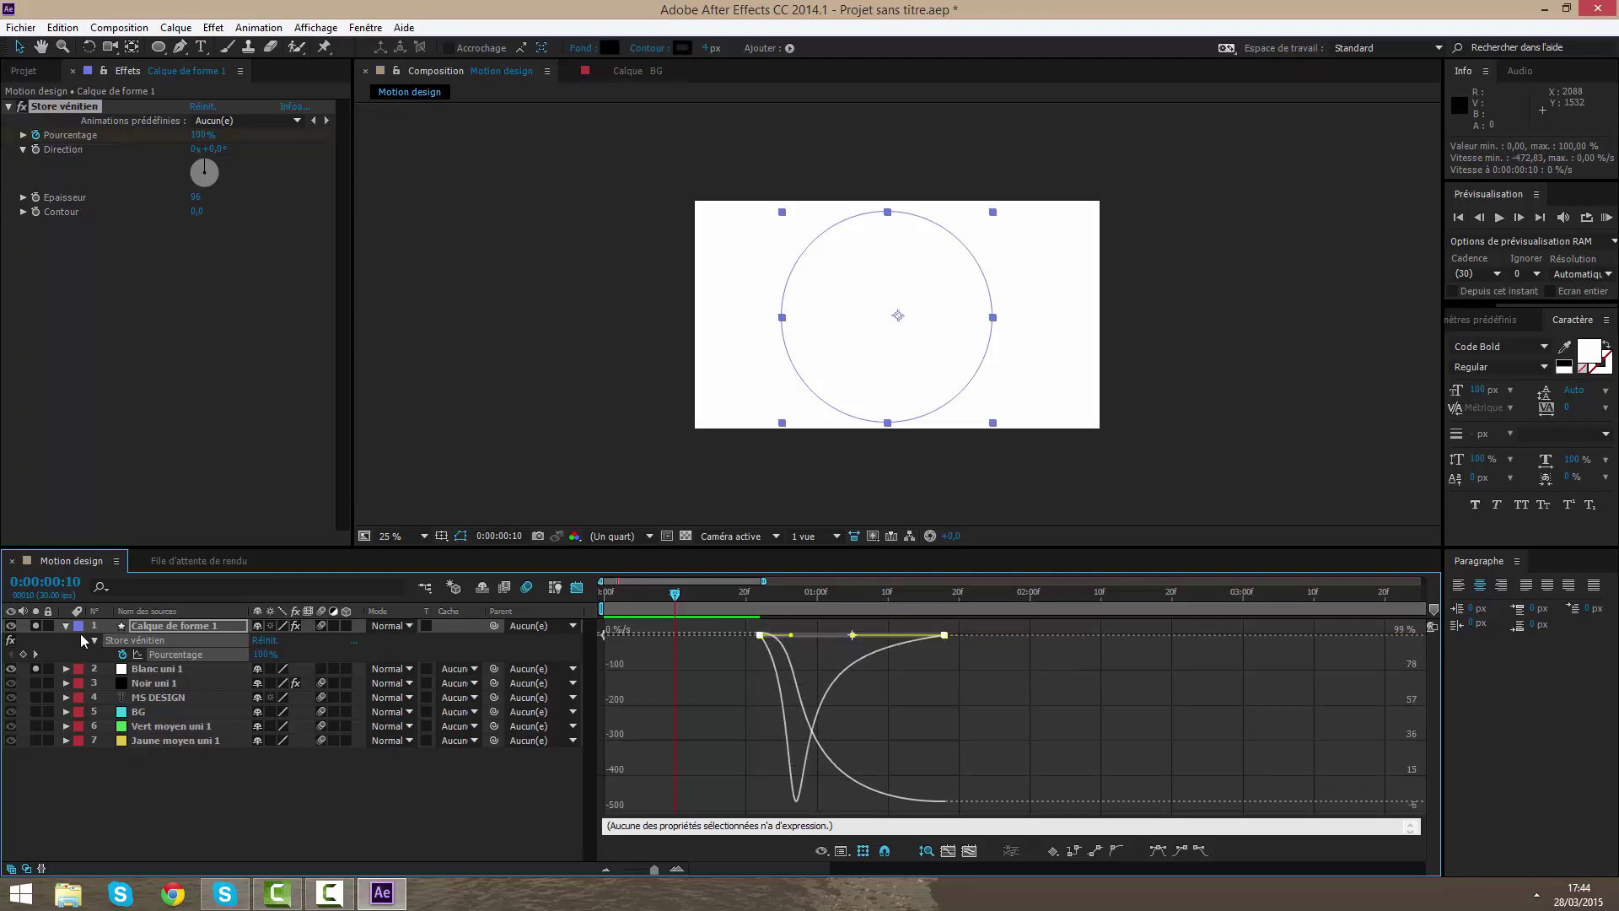
left_click(66, 626)
key("KP_0")
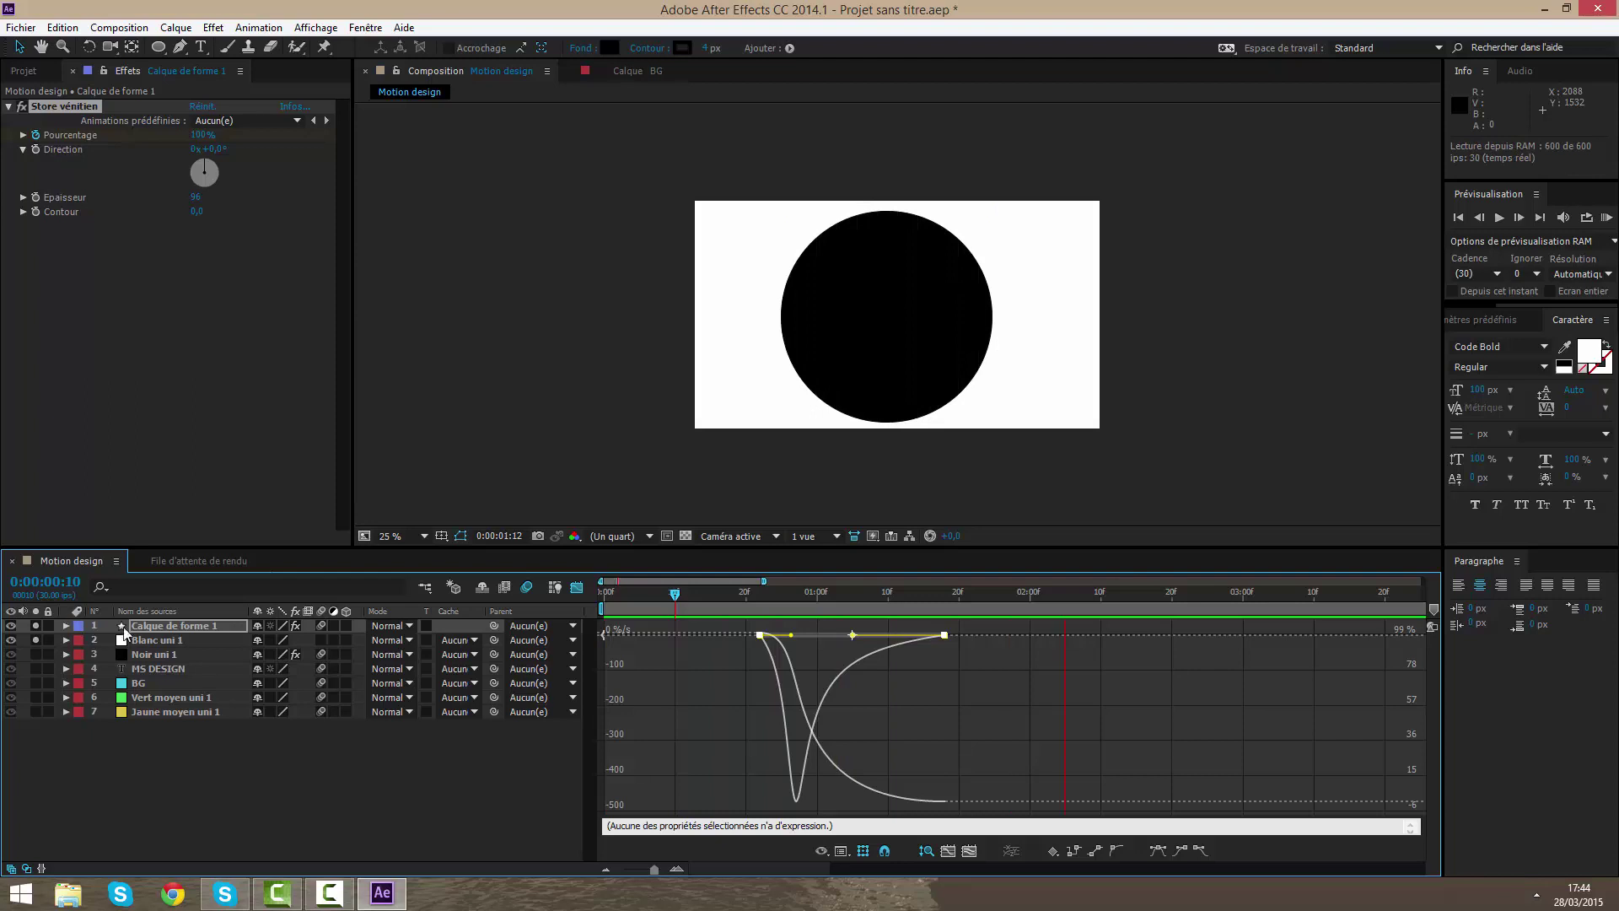
left_click(386, 804)
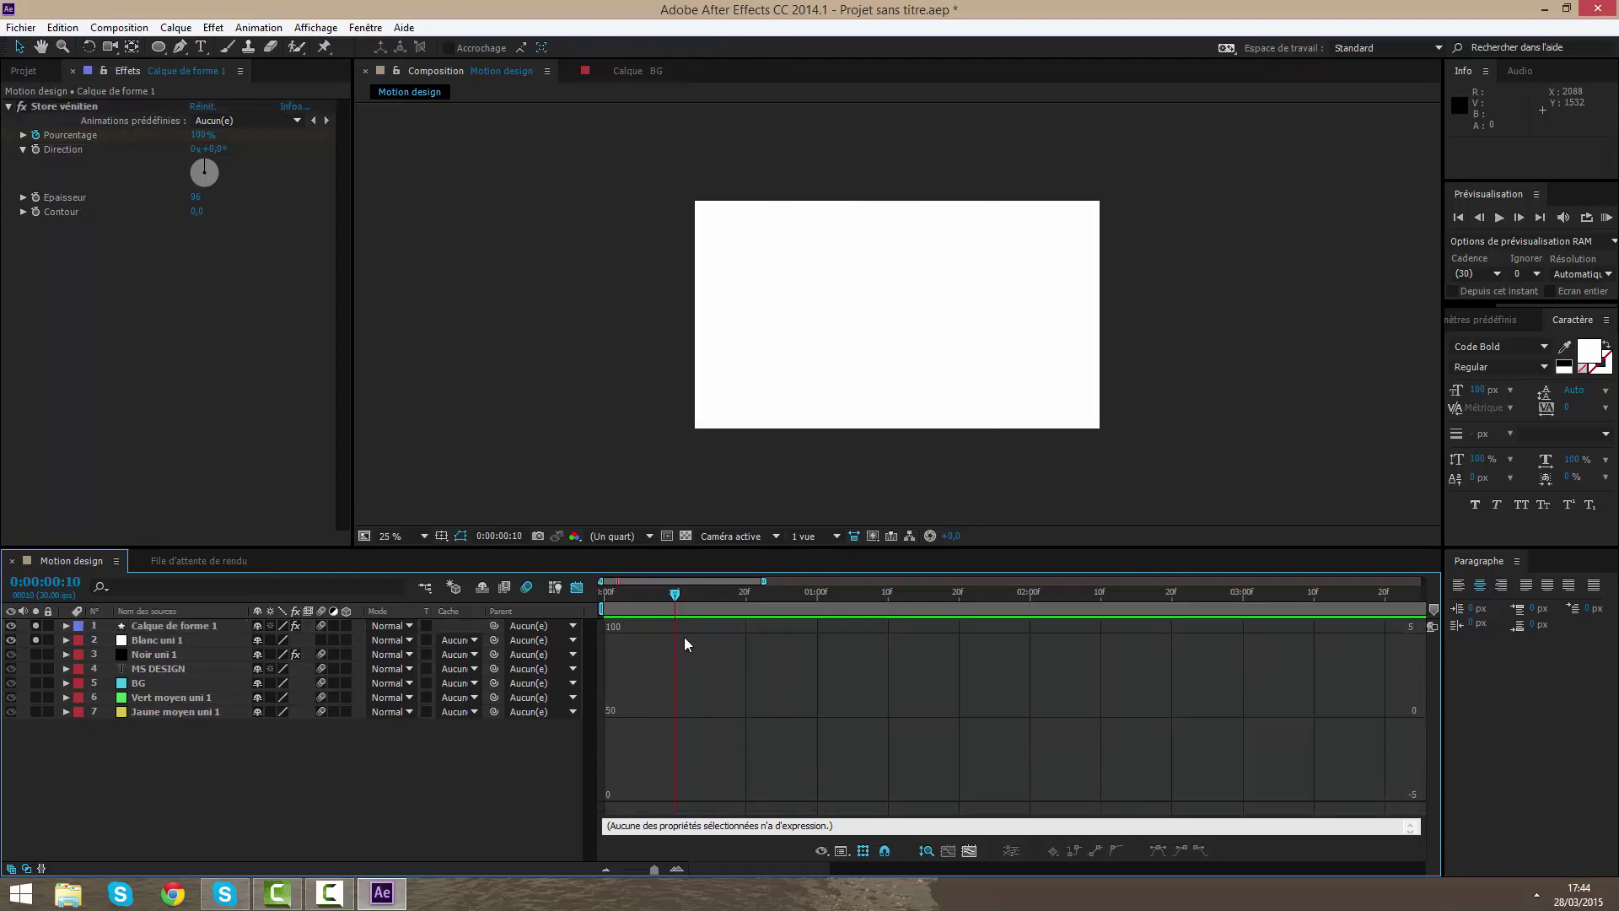
- Examine the striped circle around 0:00:00:28 with the view fitted up to 100 %, and show the full 20-second timeline
left_click_drag(739, 590, 805, 621)
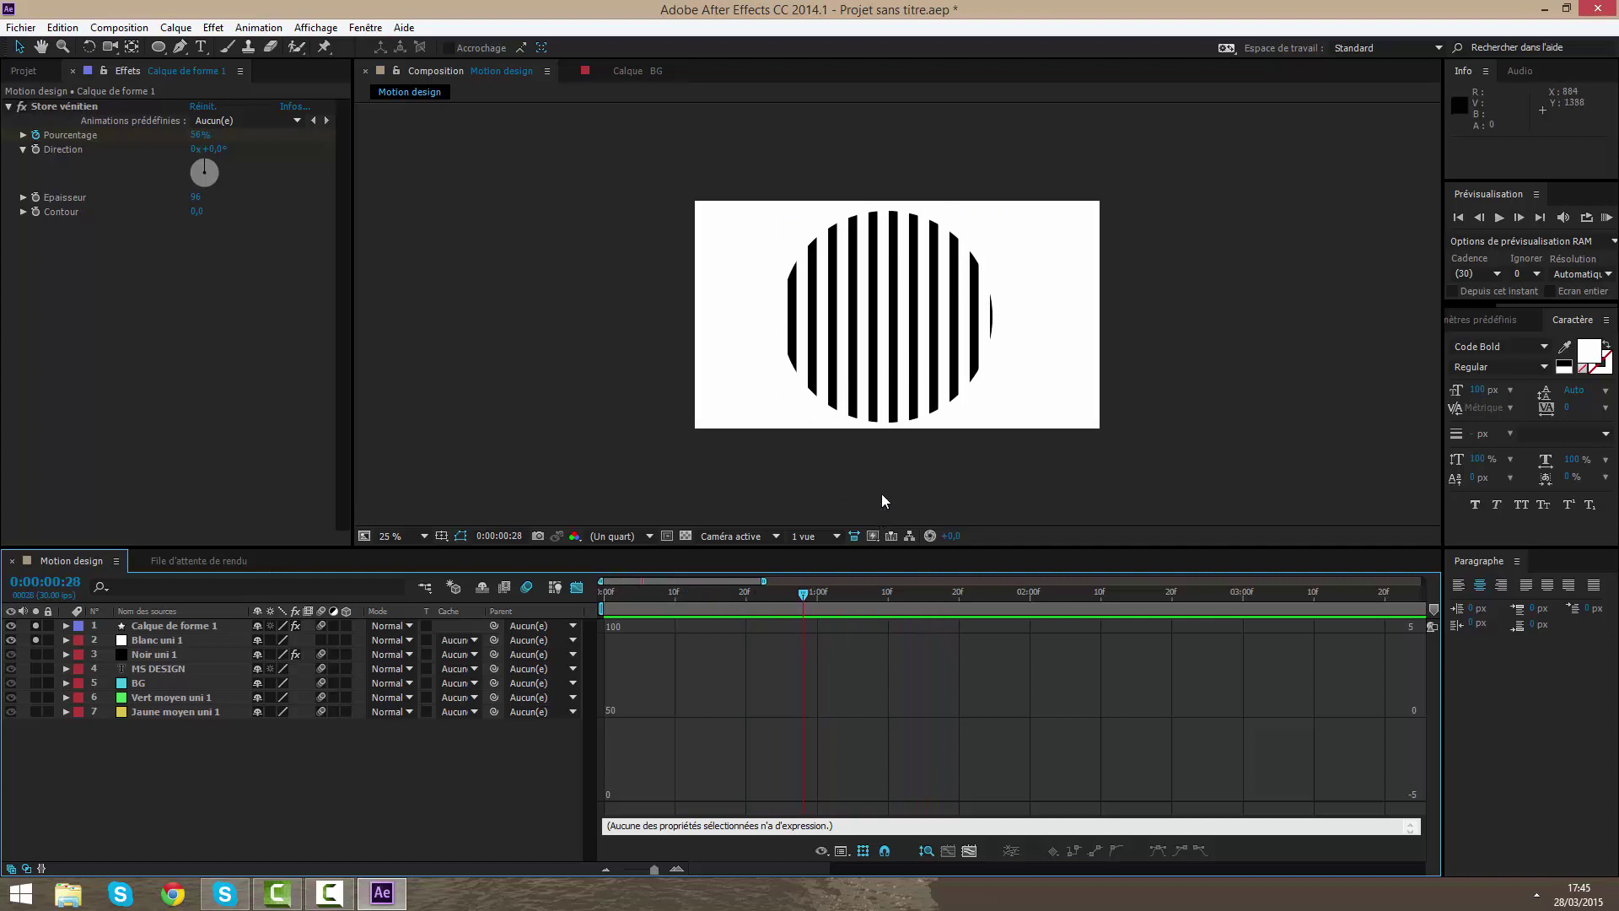
key("period")
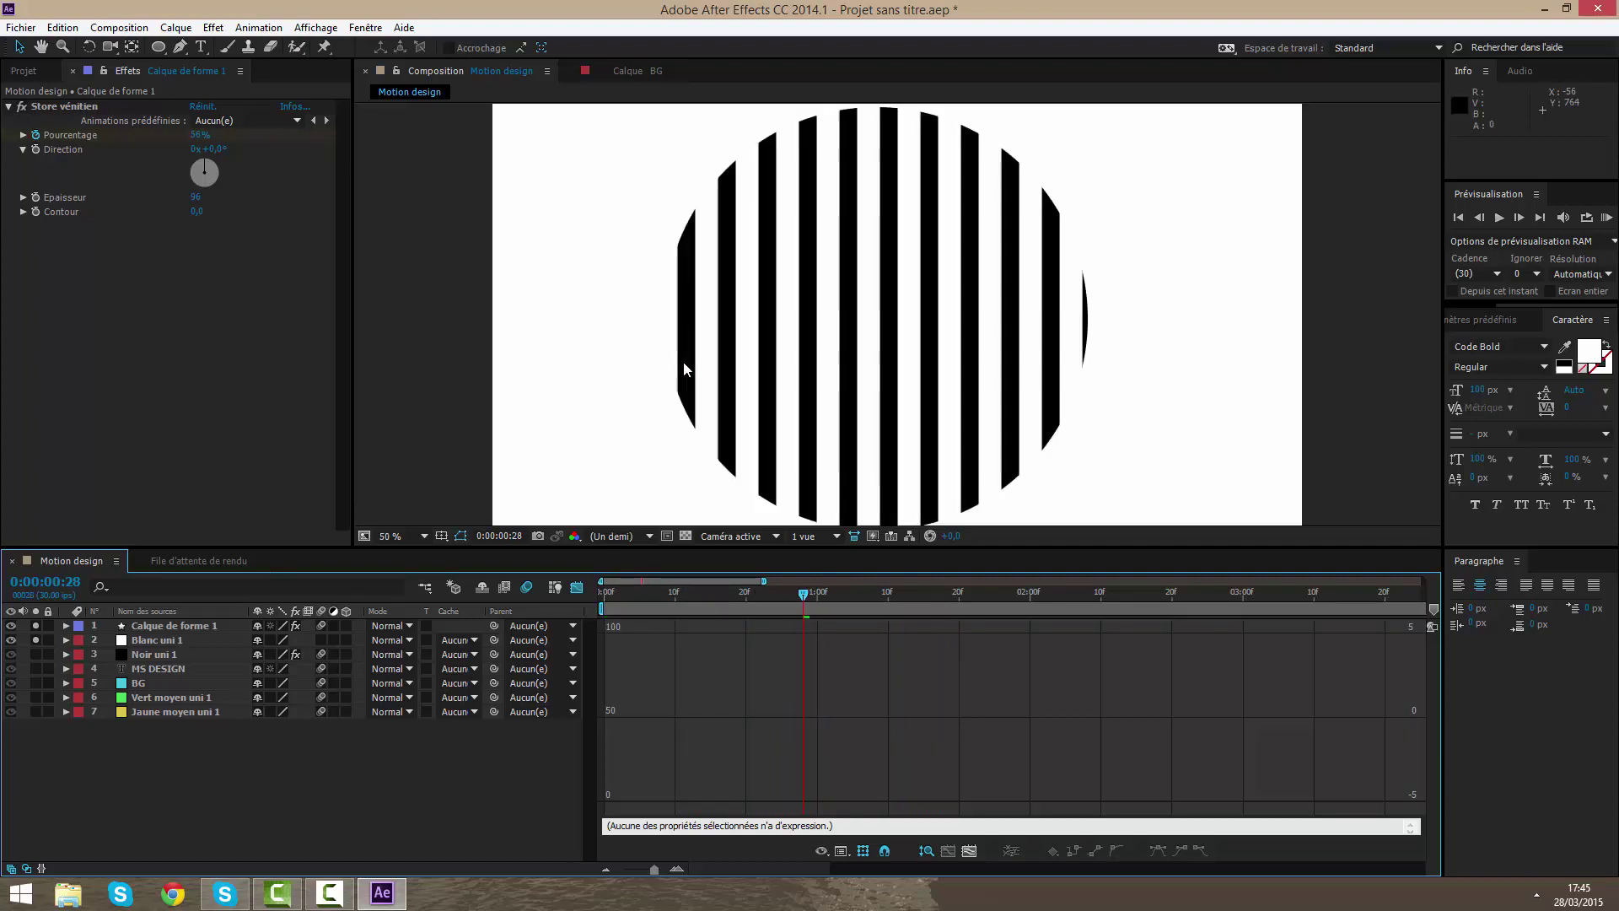
left_click(396, 536)
left_click(438, 578)
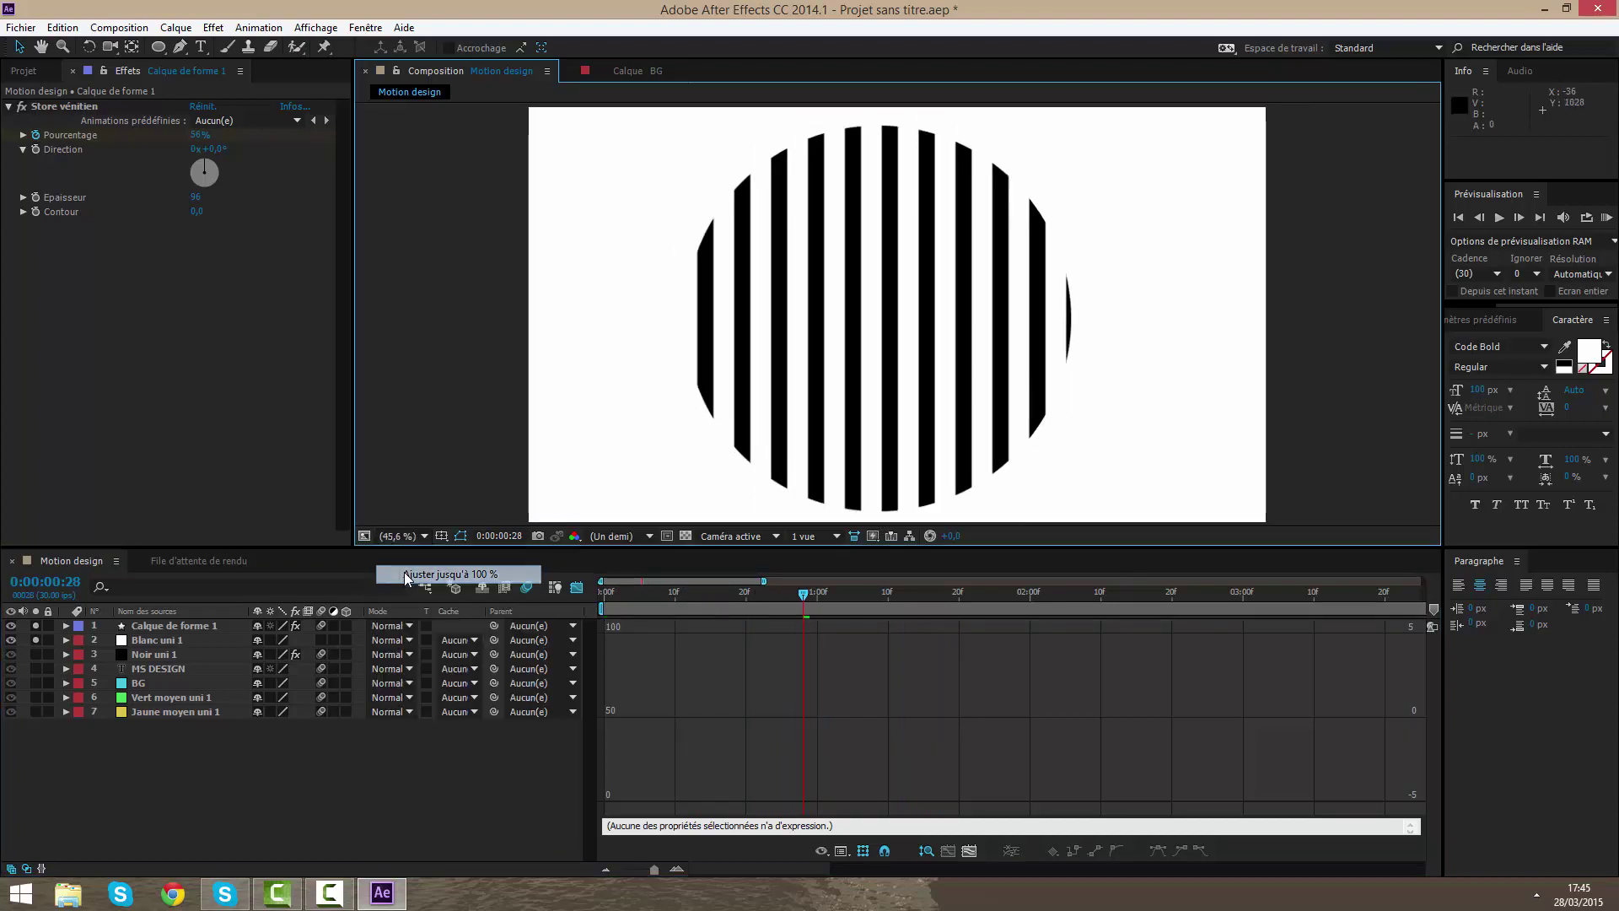
left_click_drag(817, 614, 1423, 581)
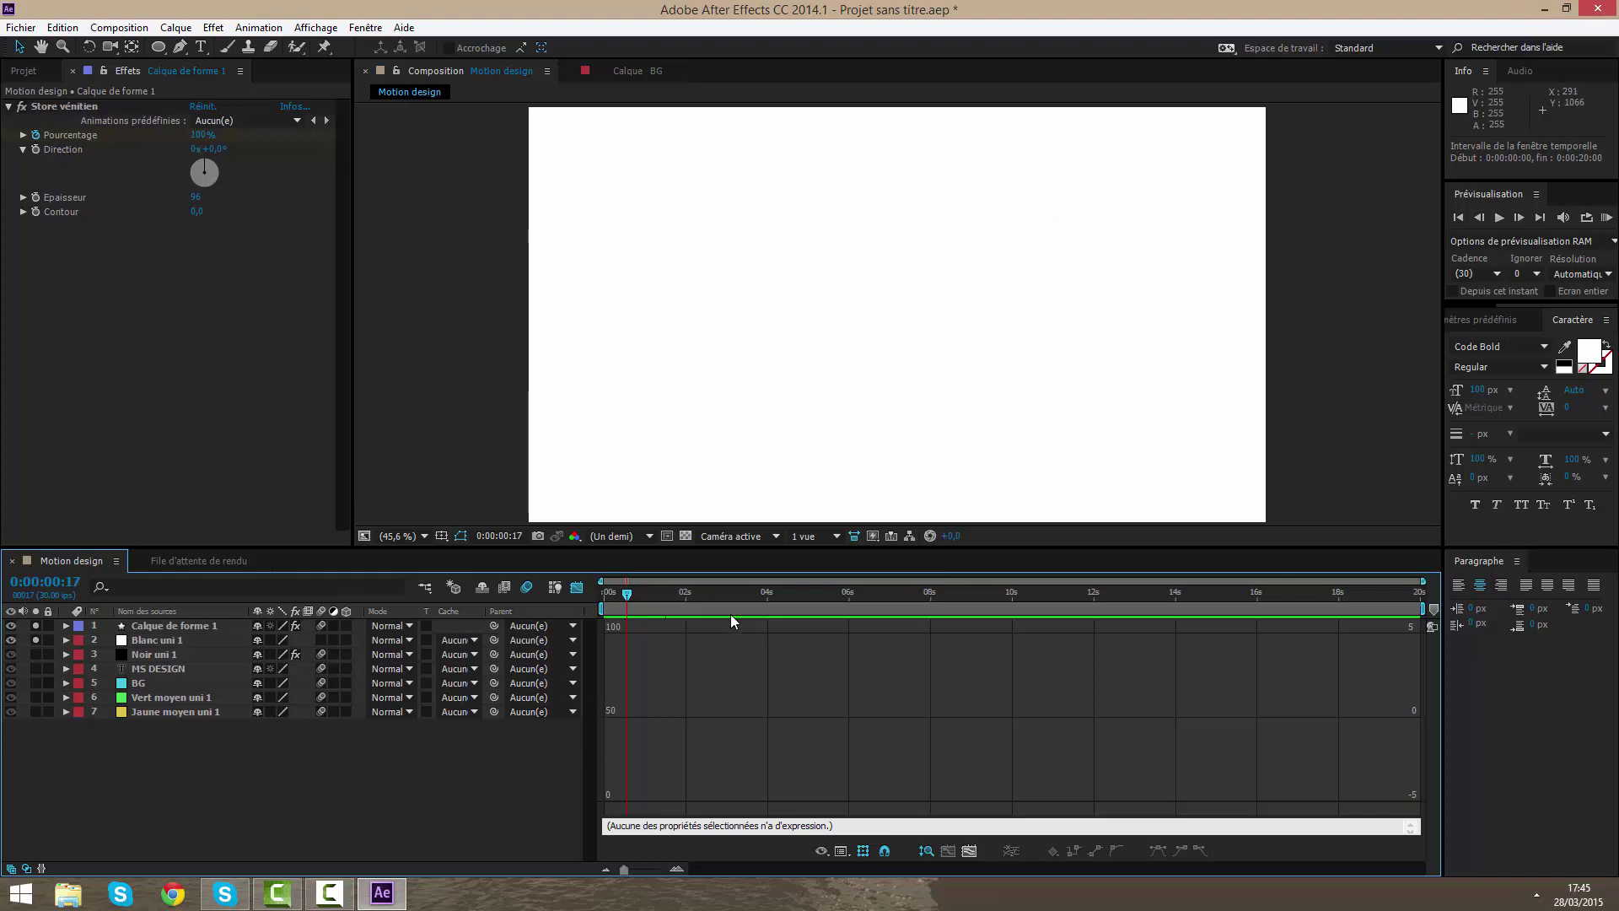
- Unsolo the circle shape layer and the white solid around 0:00:00:27, and hide both layers
left_click_drag(731, 615, 639, 631)
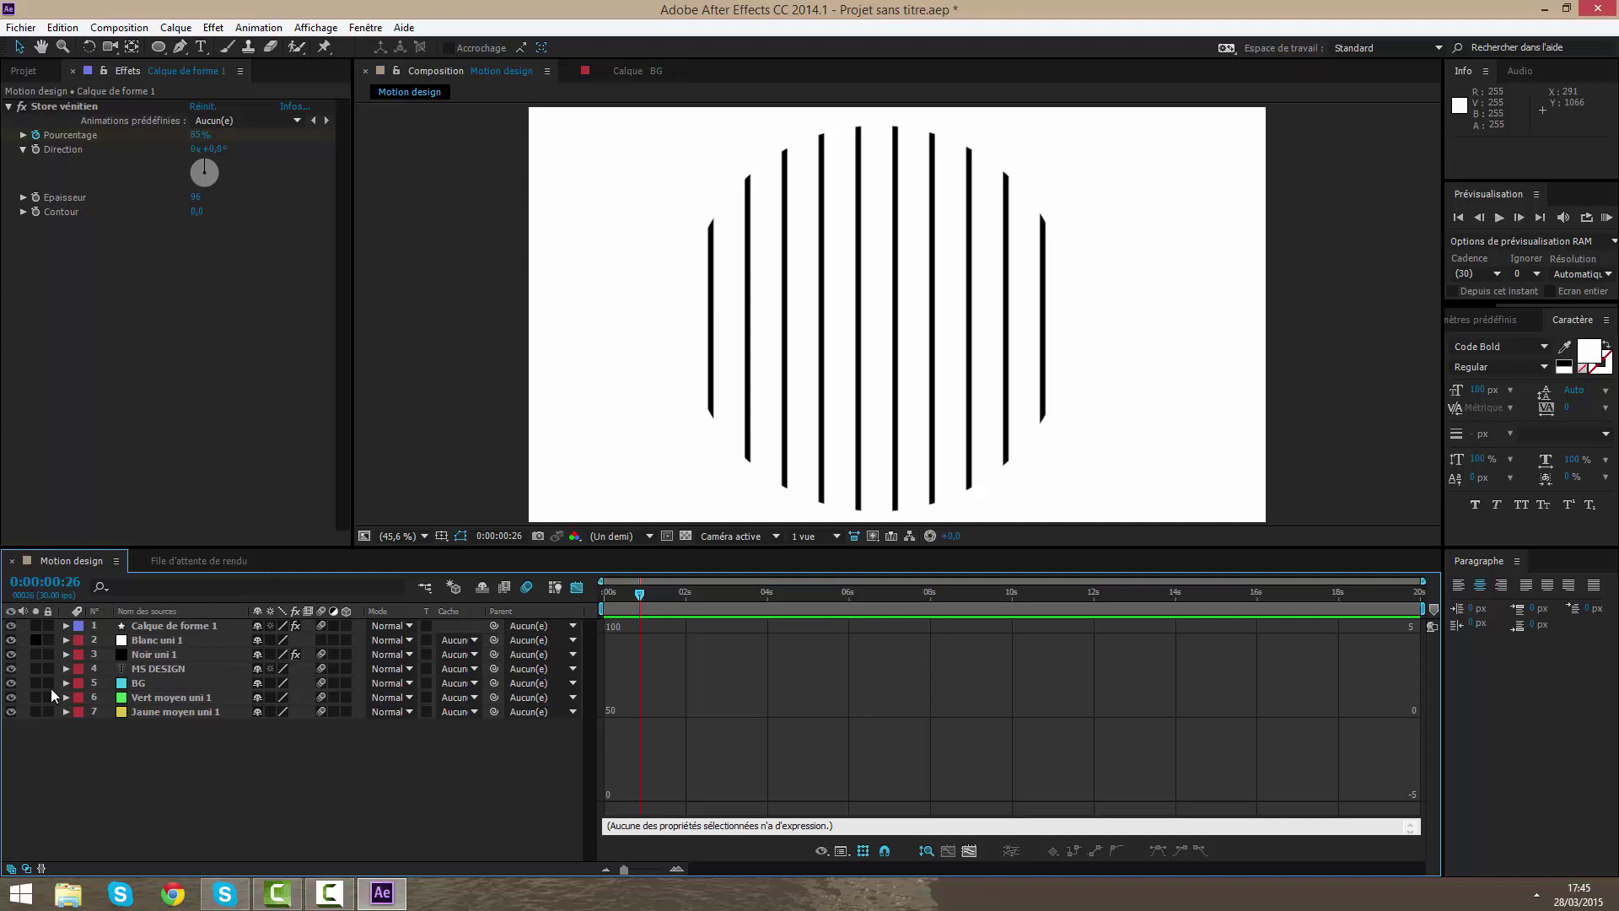
left_click(641, 595)
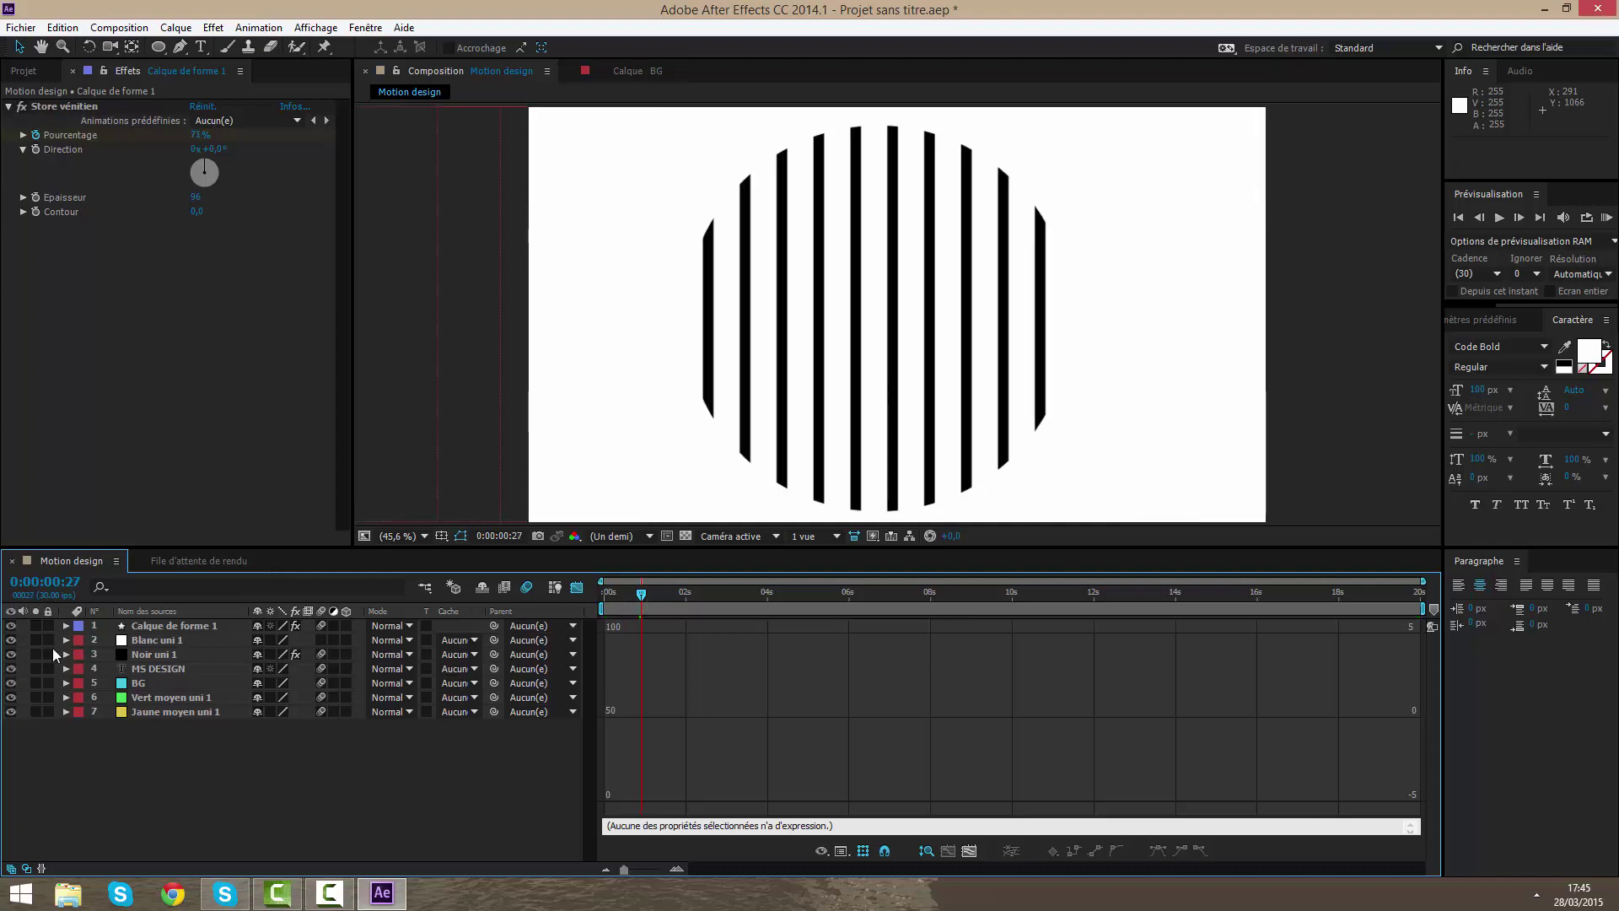
left_click_drag(4, 640, 11, 626)
left_click(11, 640)
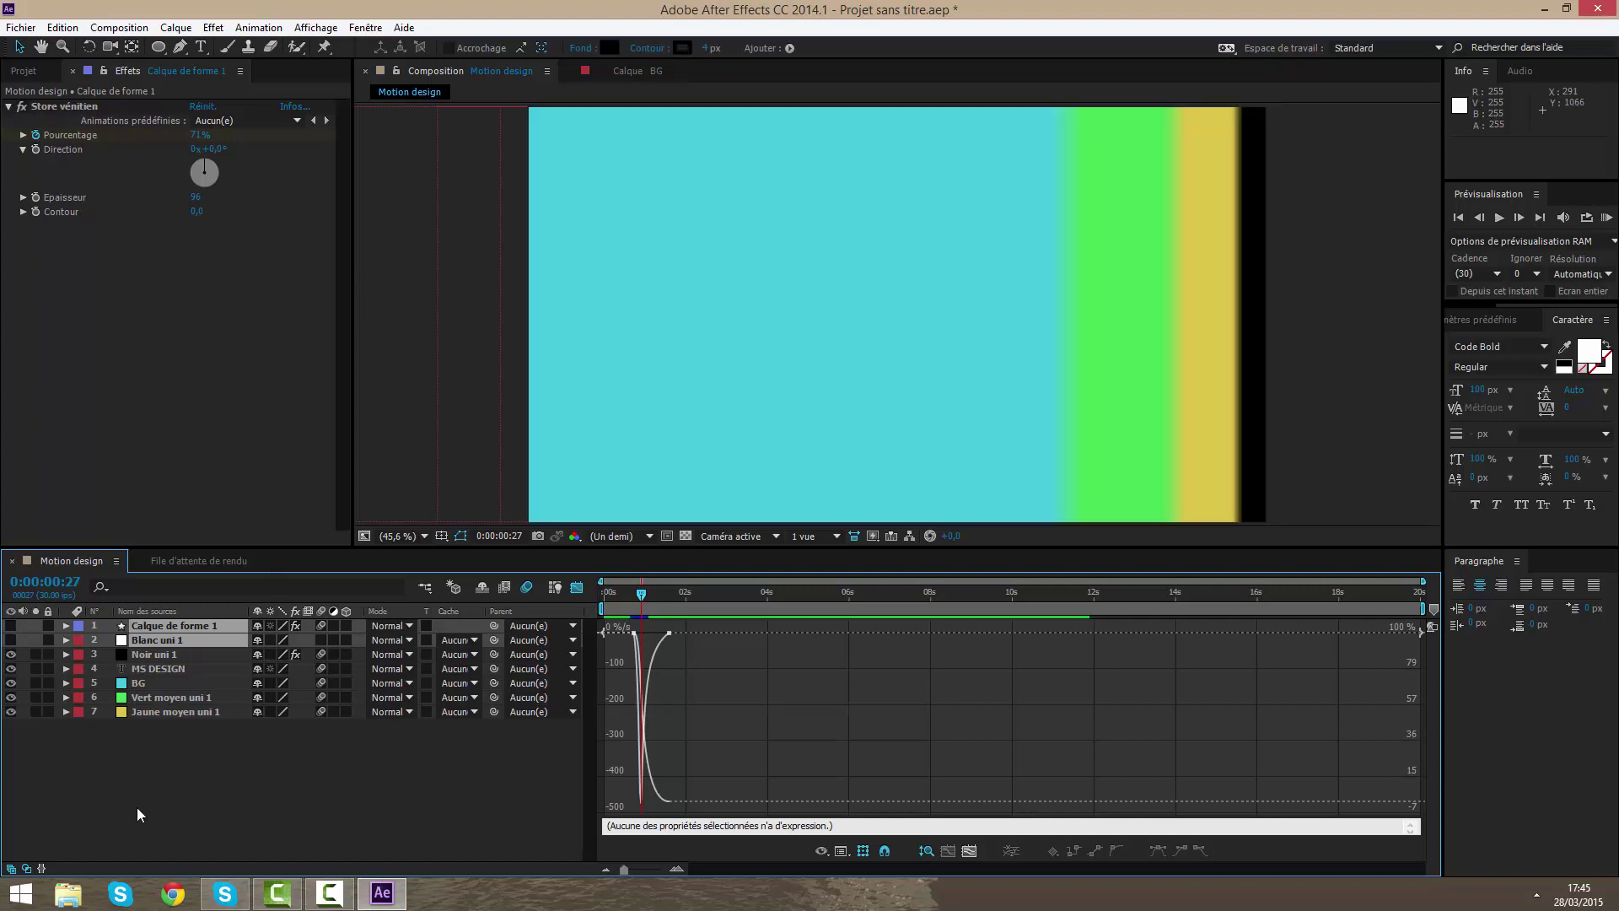
left_click(136, 806)
- Examine the coloured solids, the title and the black solid's radial wipe by scrubbing through the timeline, and inspect the wipe's speed graph
left_click(202, 640)
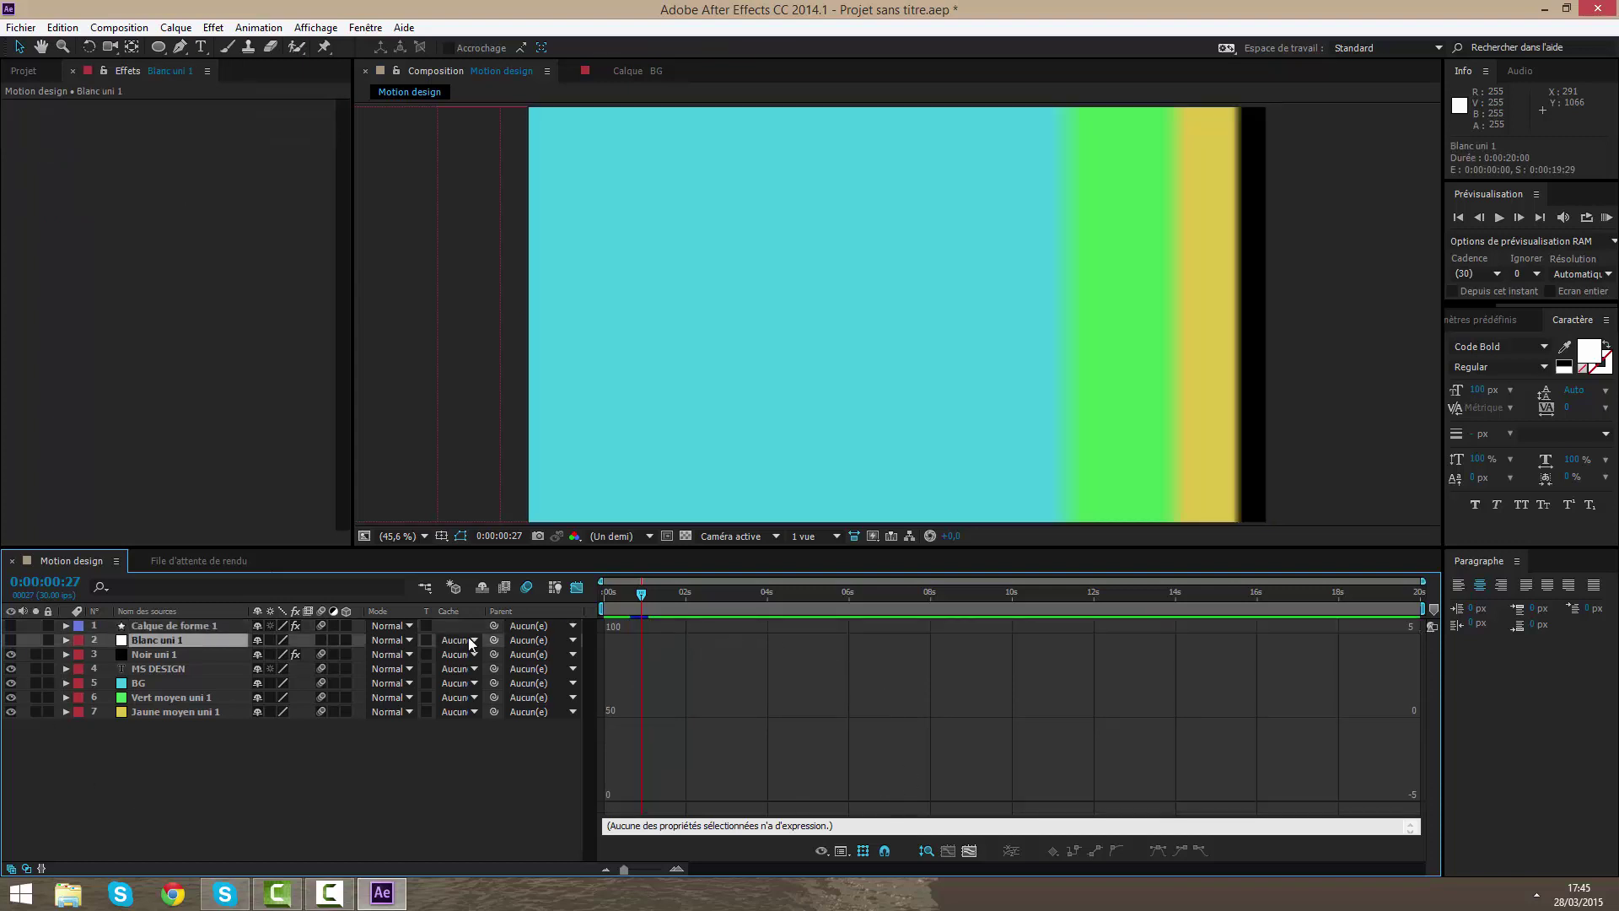
mouse_move(687, 591)
left_mouse_down()
mouse_move(732, 590)
mouse_move(682, 590)
left_mouse_up()
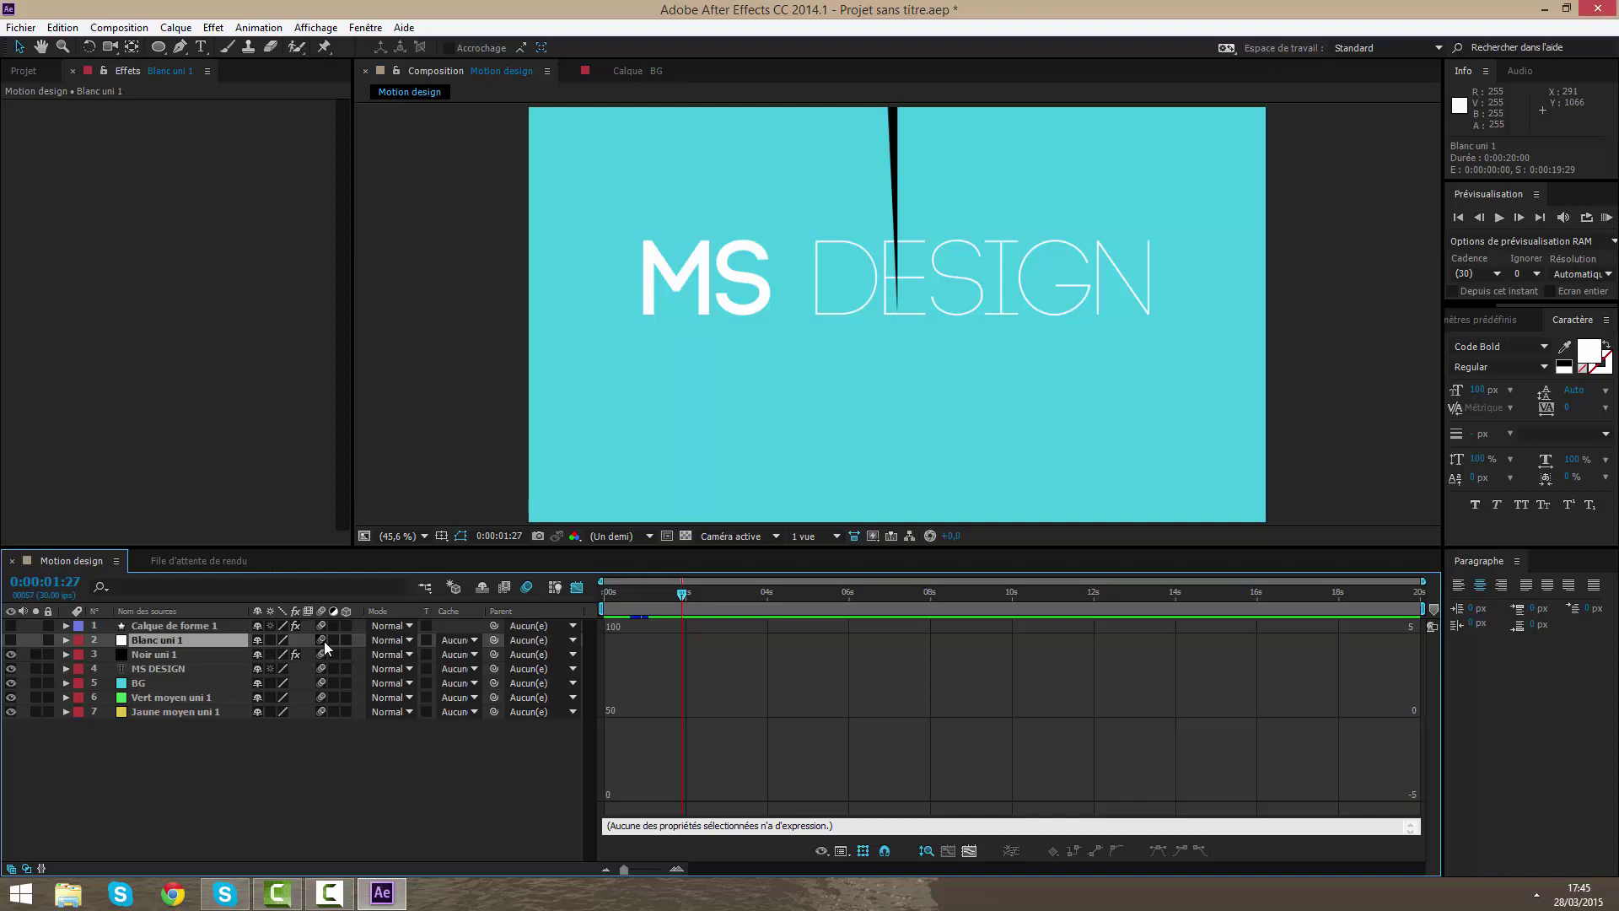
left_click_drag(703, 607, 634, 578)
left_click(219, 654)
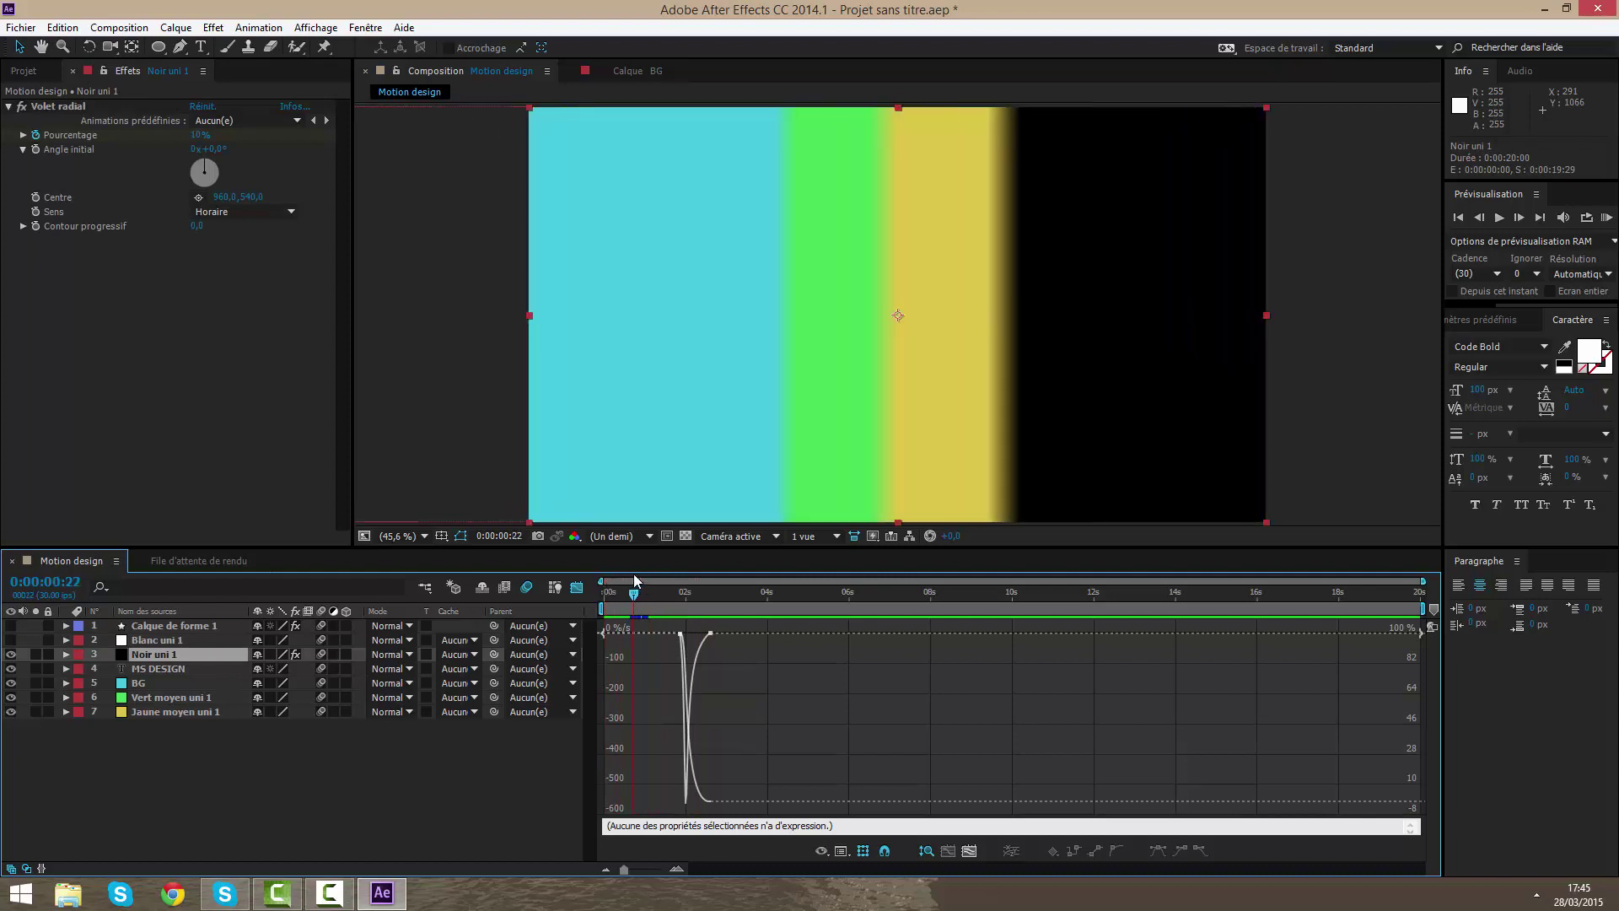
left_click(516, 729)
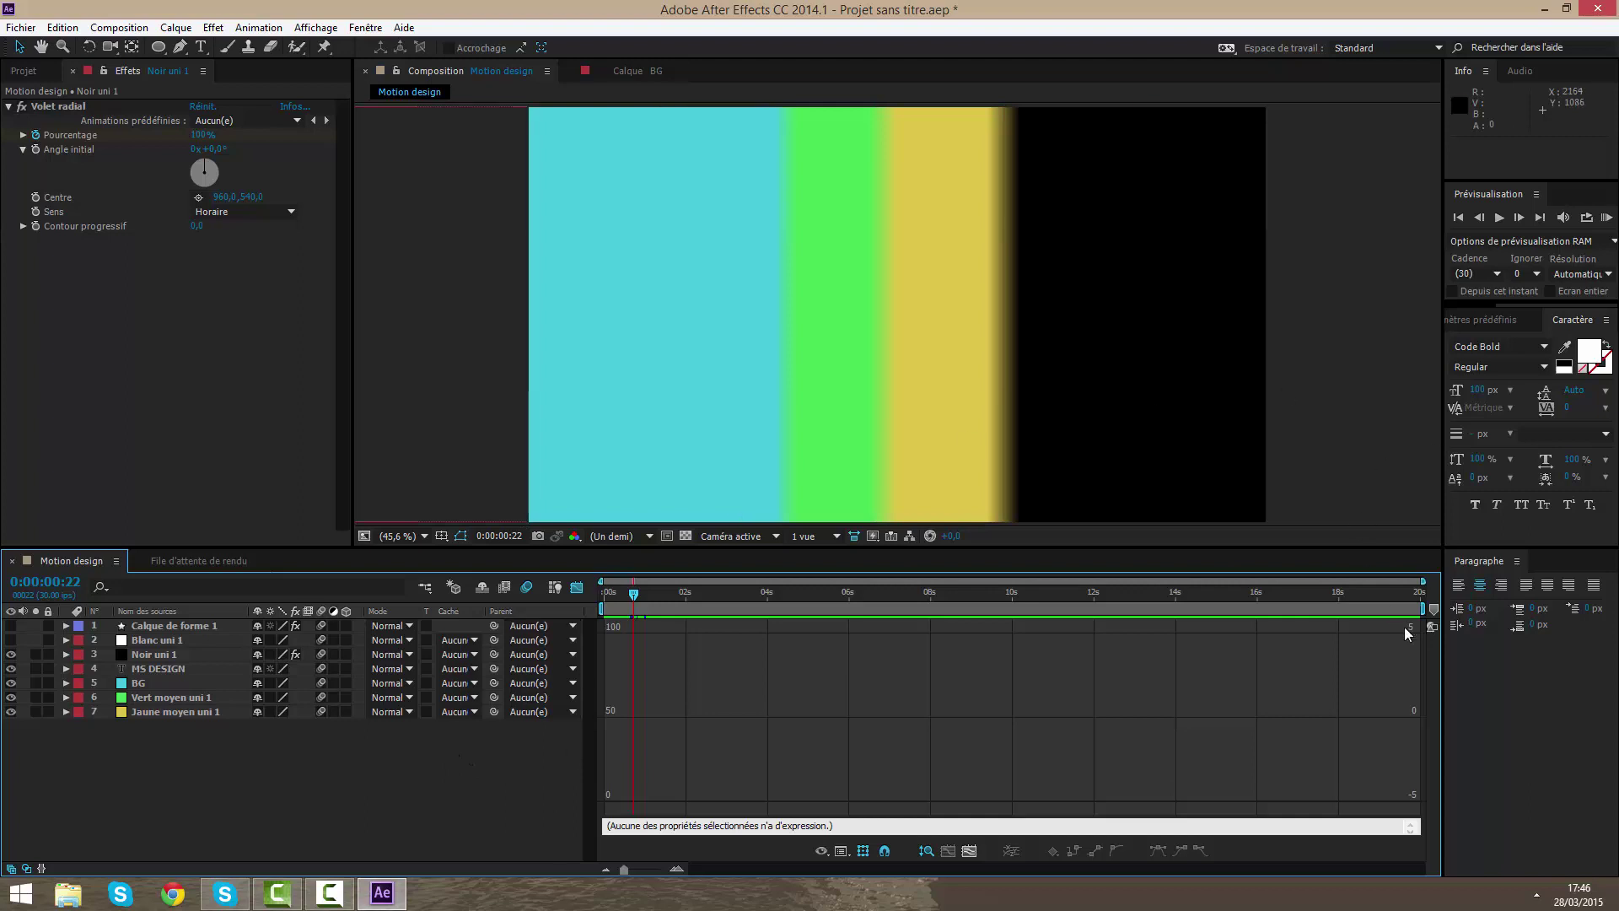
mouse_move(1422, 581)
left_mouse_down()
mouse_move(1048, 597)
mouse_move(1422, 607)
left_mouse_up()
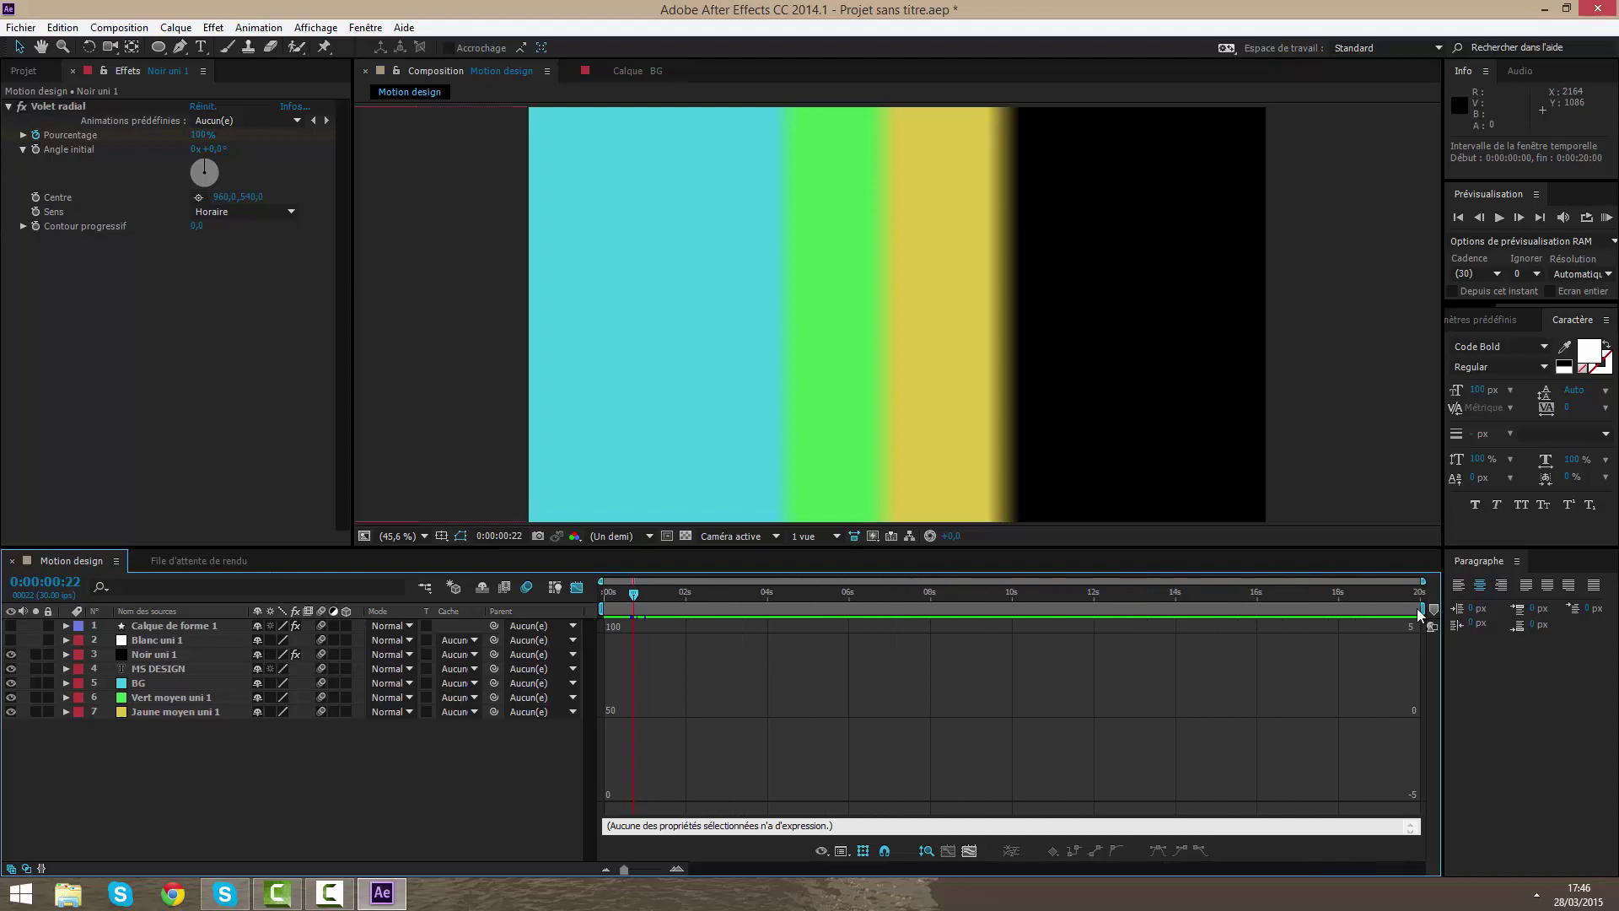
key("End")
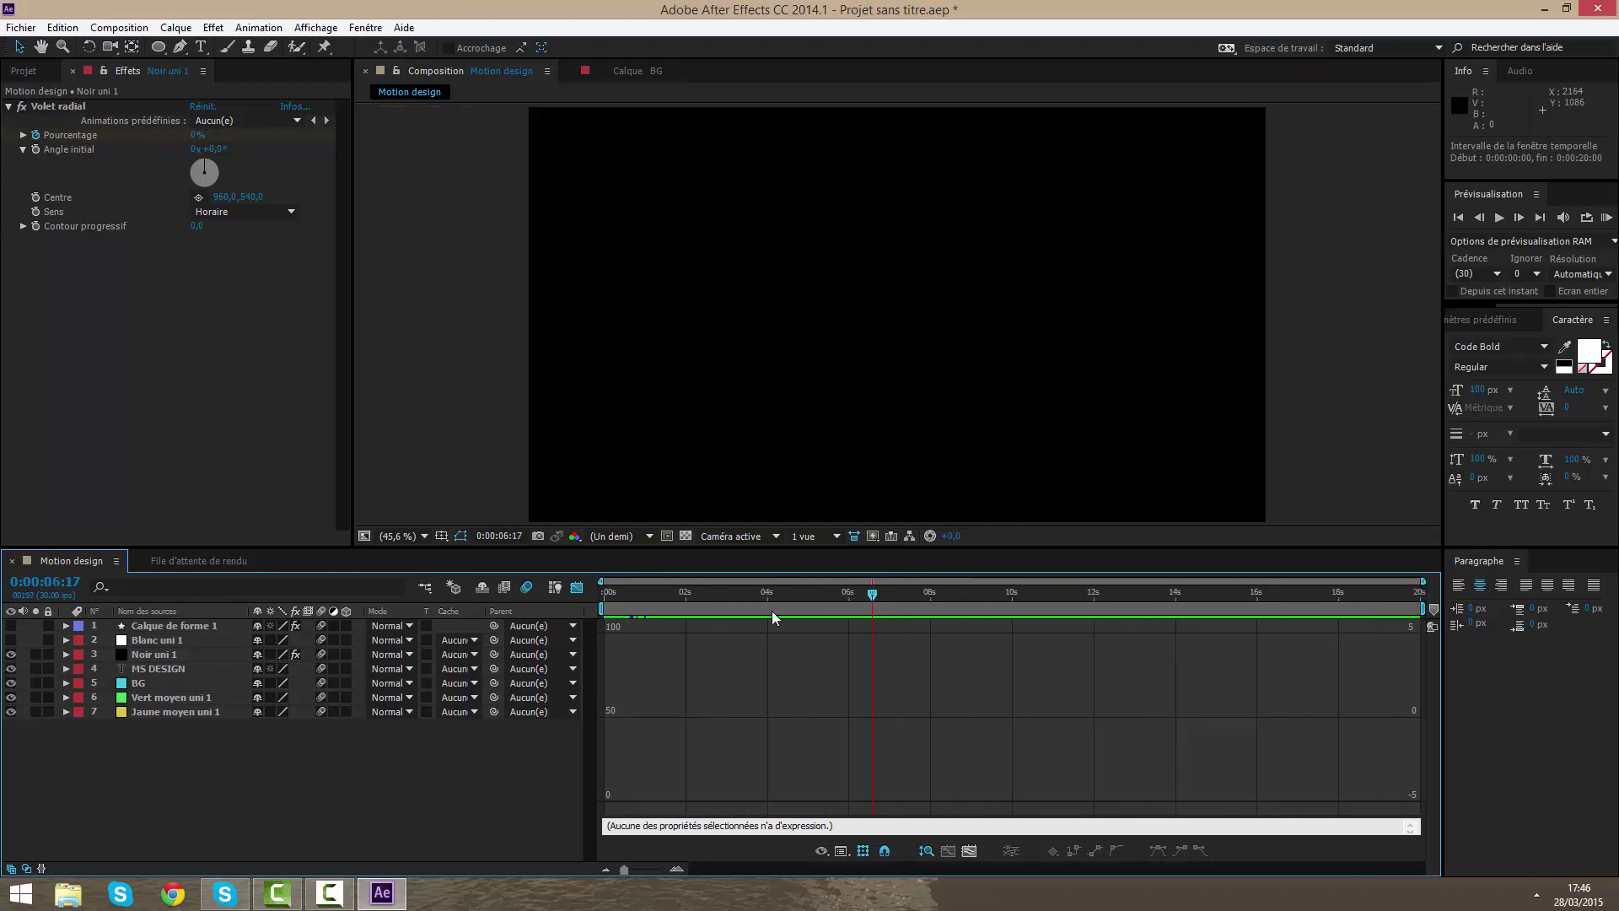
left_click_drag(726, 592, 641, 605)
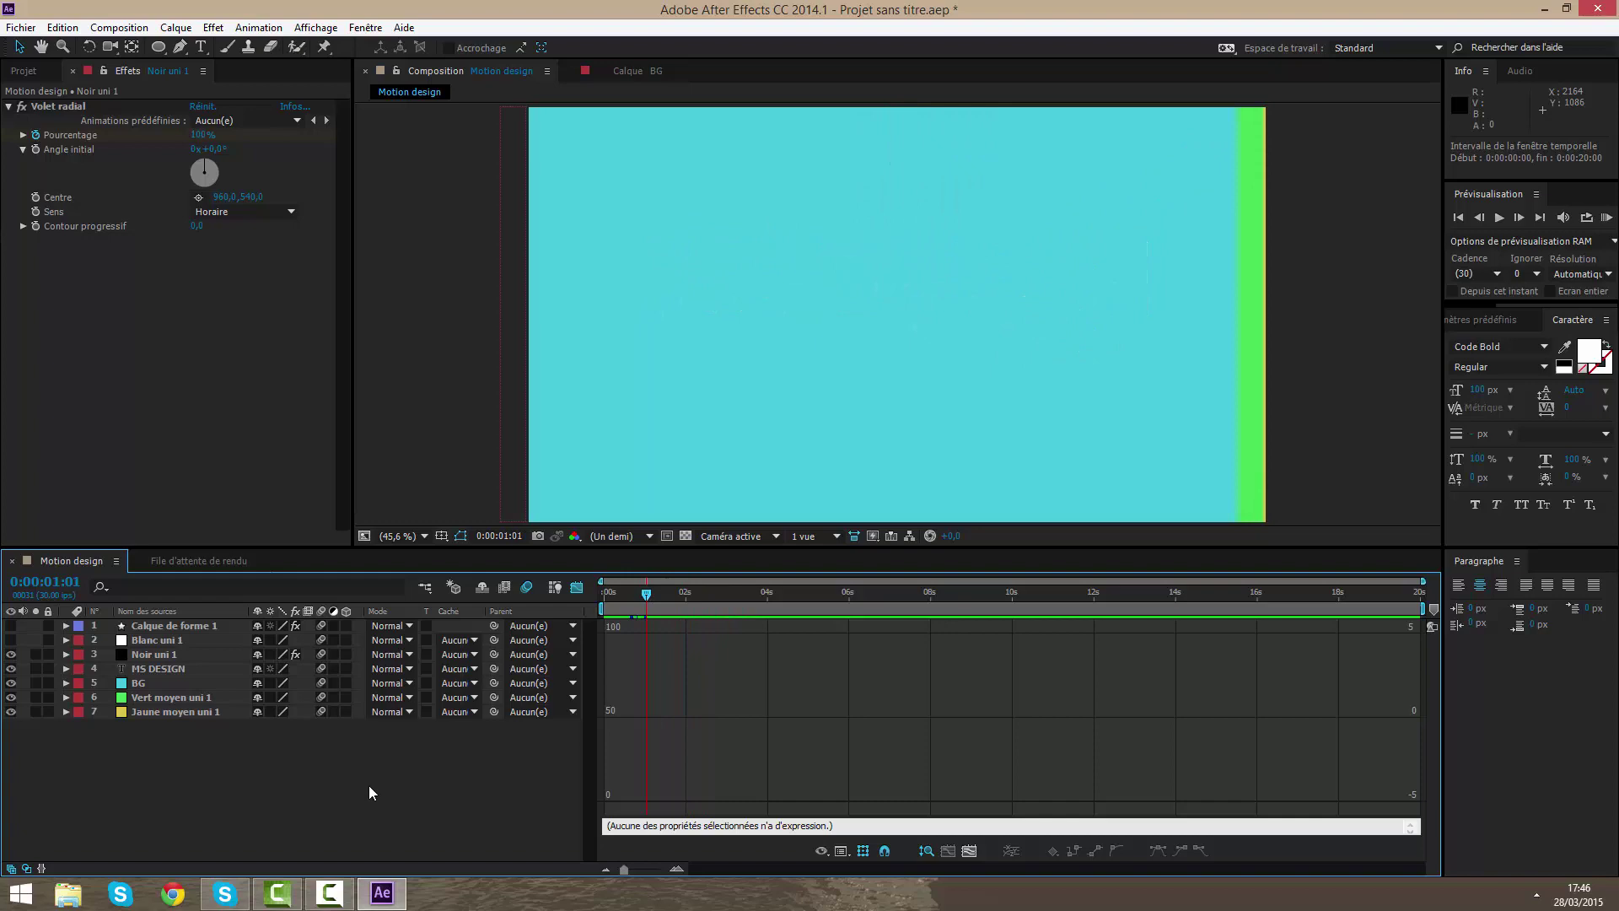